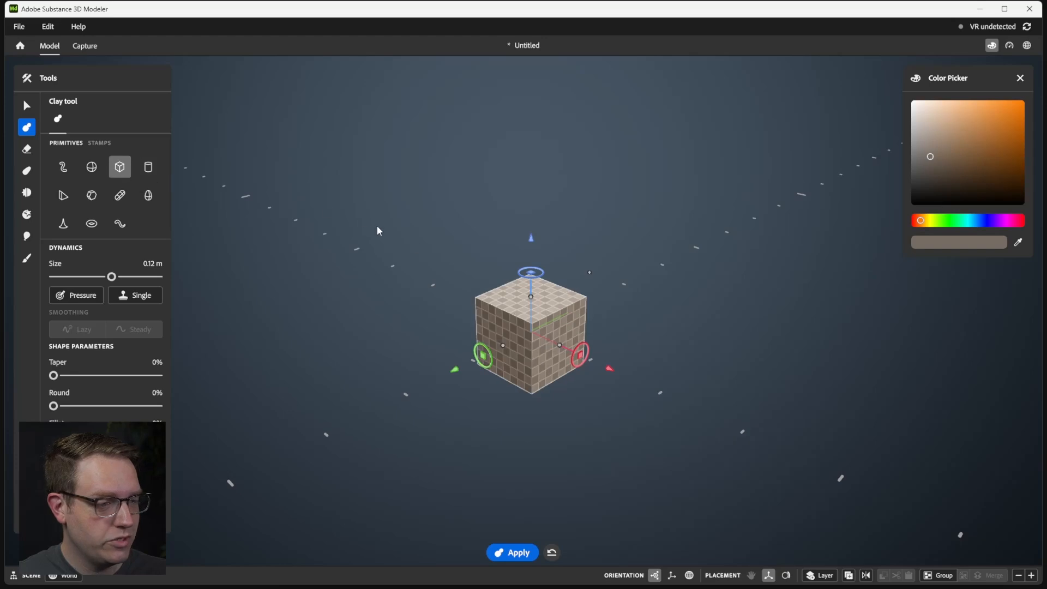
- Stamp three clay cubes in a row along the red axis, leaving a gap between neighbouring cubes
left_click_drag(579, 276, 590, 279, "alt")
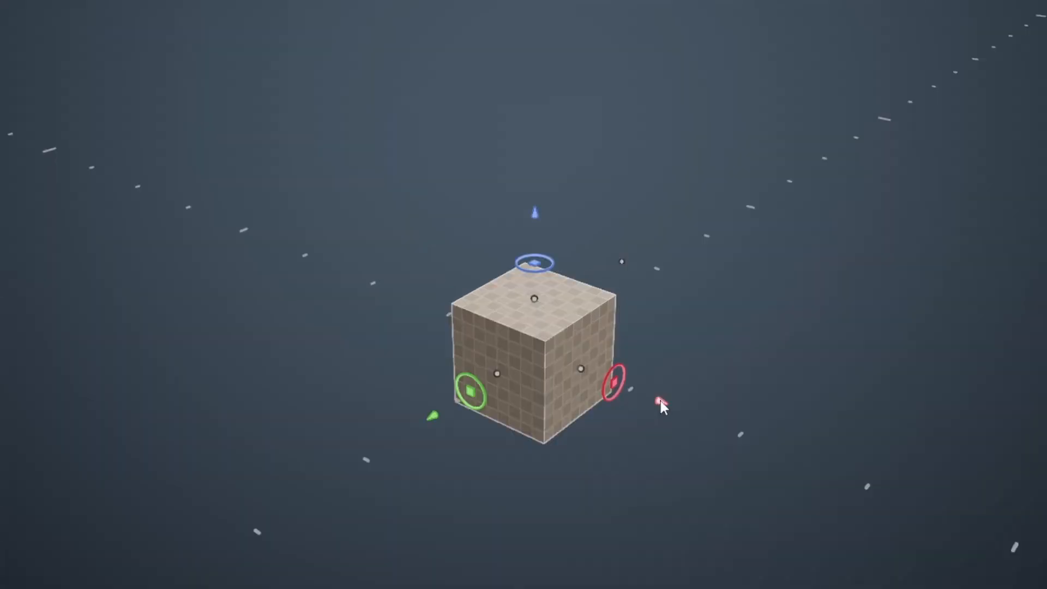
left_click_drag(660, 403, 874, 458, "alt")
left_click_drag(806, 414, 630, 271, "alt")
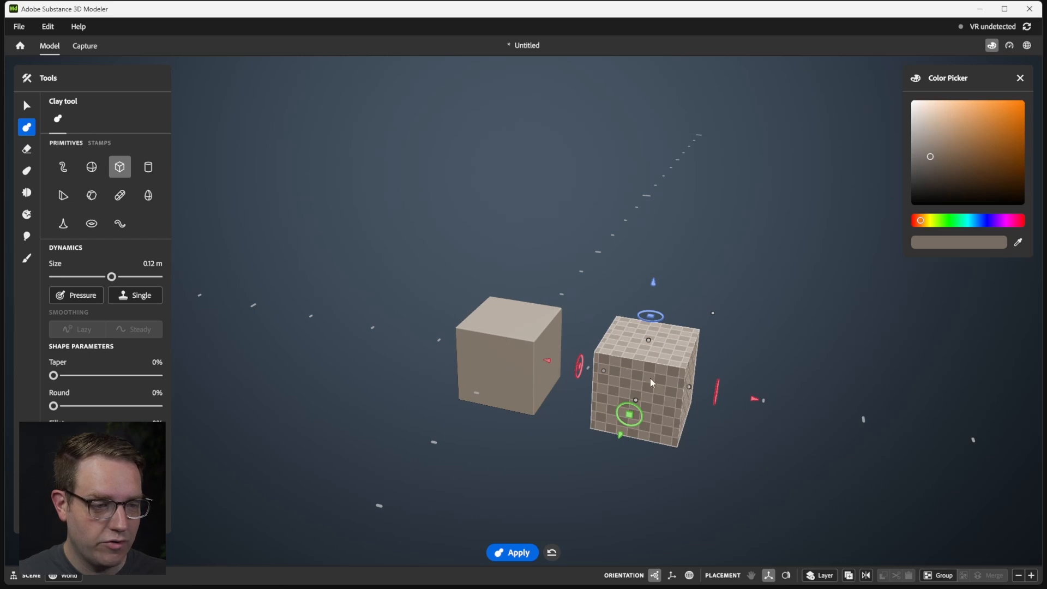
left_click_drag(754, 404, 490, 365)
key("Return")
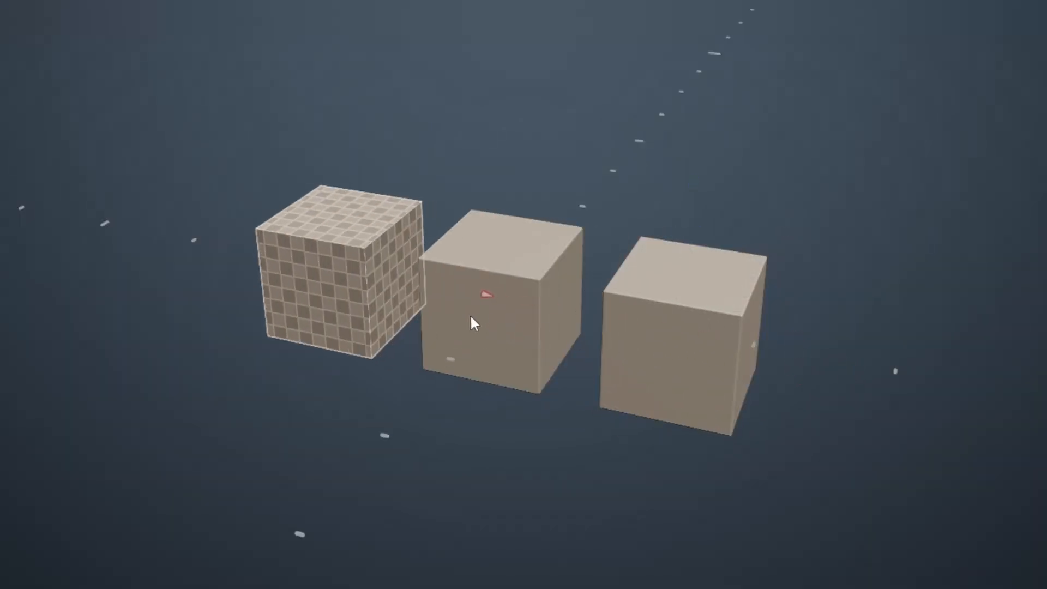
key("Return")
- Stamp a raised clay cube bridging the gap between the middle and right cubes
left_click_drag(469, 314, 759, 310)
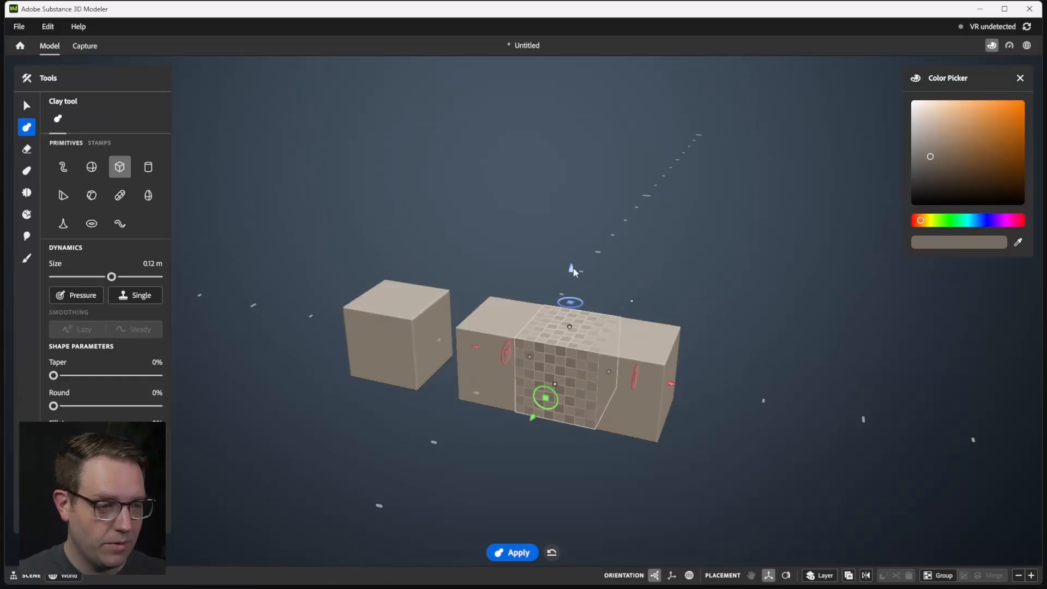
left_click_drag(572, 268, 560, 222)
right_click_drag(582, 233, 642, 217)
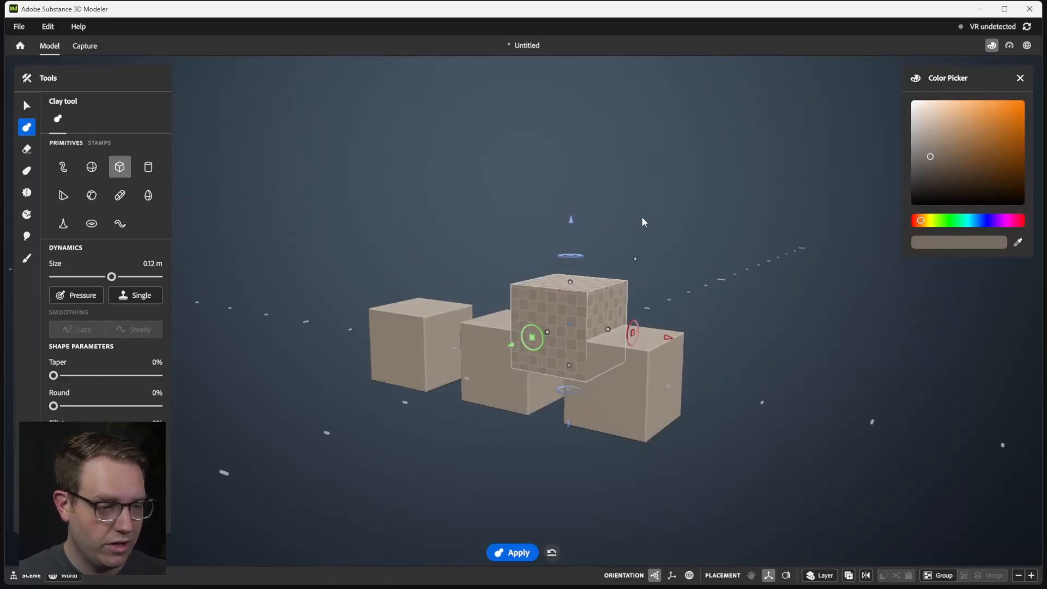
right_click_drag(641, 258, 705, 276)
- Stamp a second raised clay cube bridging the gap between the left and middle cubes
left_click_drag(666, 326, 378, 313)
right_click_drag(377, 313, 661, 398)
middle_click_drag(548, 394, 544, 311)
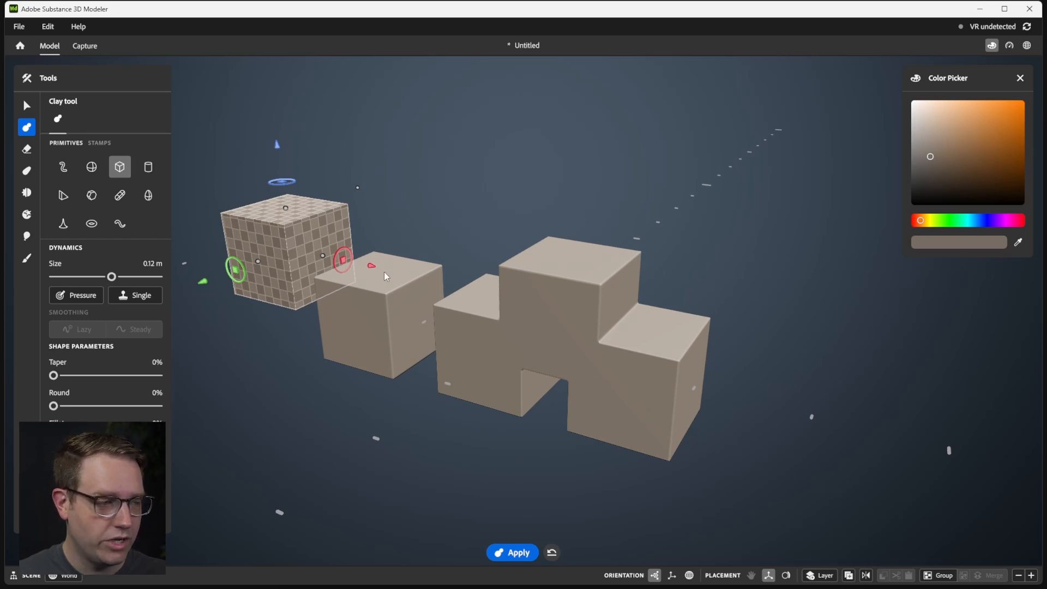
left_click_drag(376, 267, 538, 295)
key("Return")
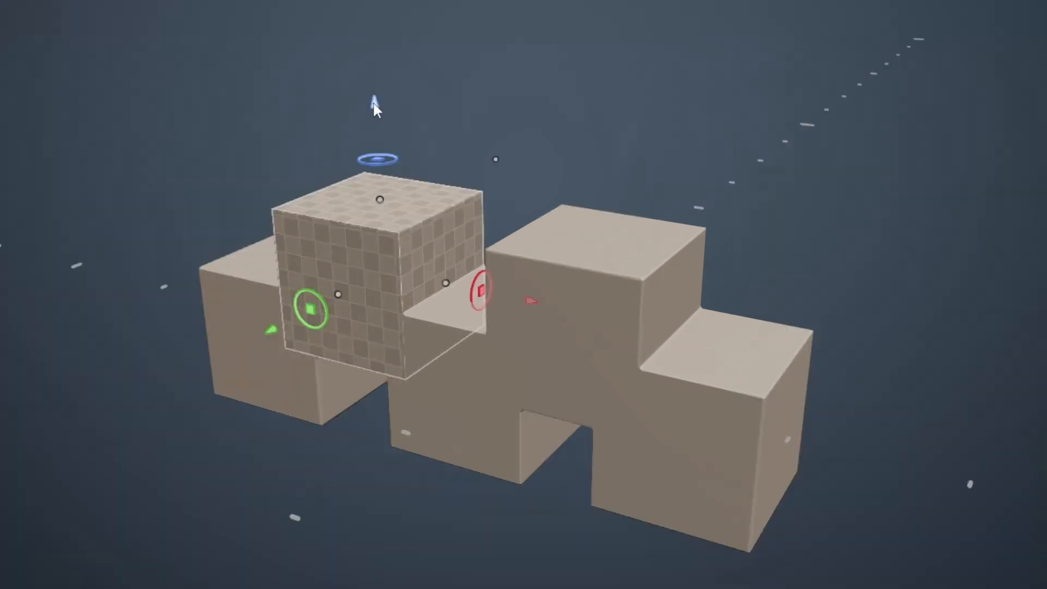
- Fill both gaps in the bottom row with clay cubes beneath the raised cubes
left_click_drag(427, 171, 433, 211)
left_click_drag(382, 168, 383, 182)
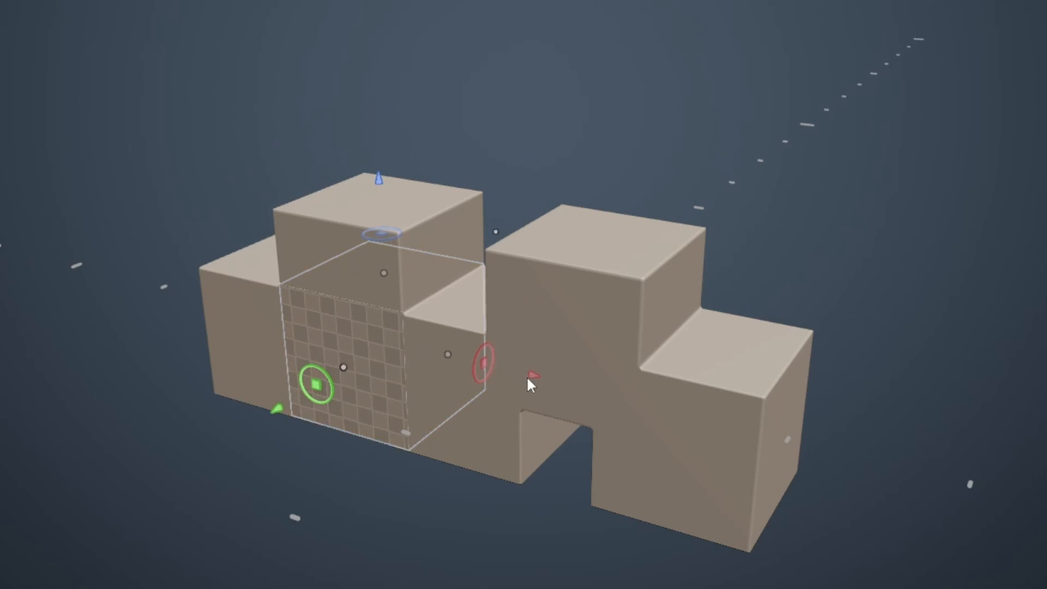
left_click_drag(528, 380, 765, 414)
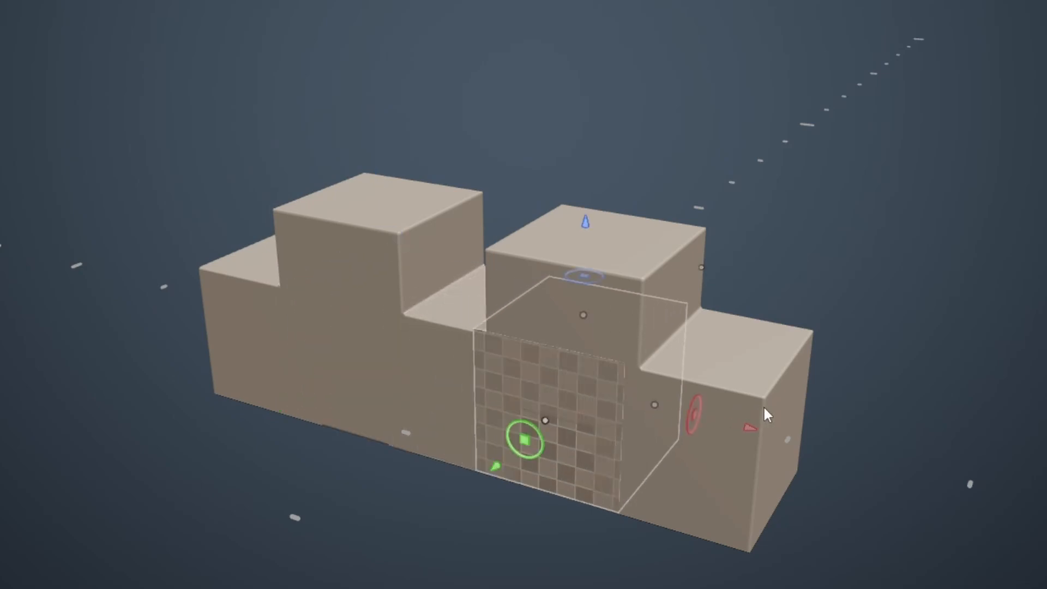
middle_click_drag(517, 236, 513, 65)
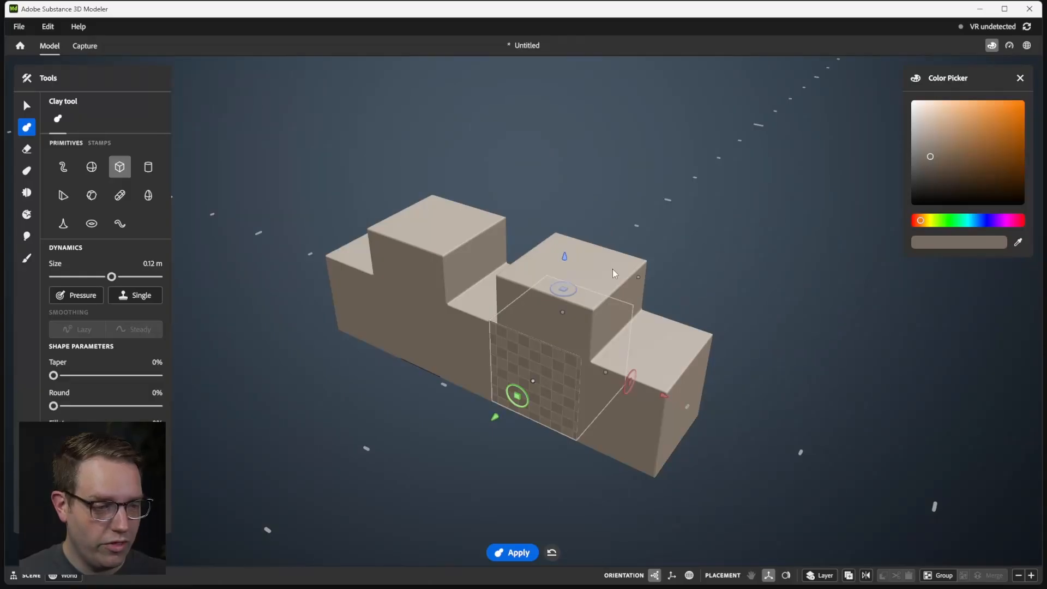
middle_click_drag(612, 270, 612, 251)
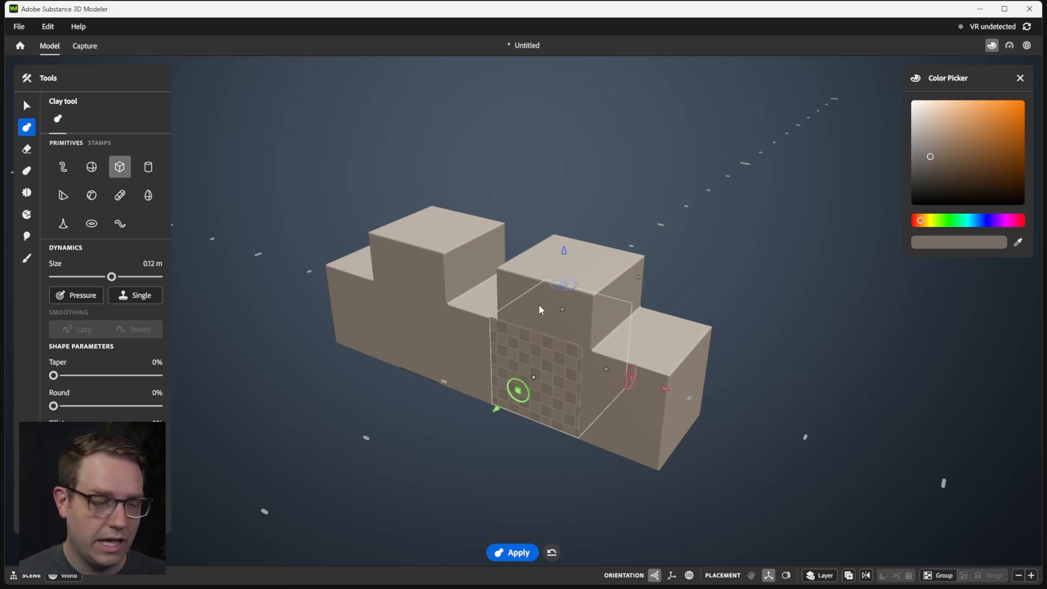
- Erase a cube-shaped recess from the front of the block, beneath the right raised cube
key("ctrl")
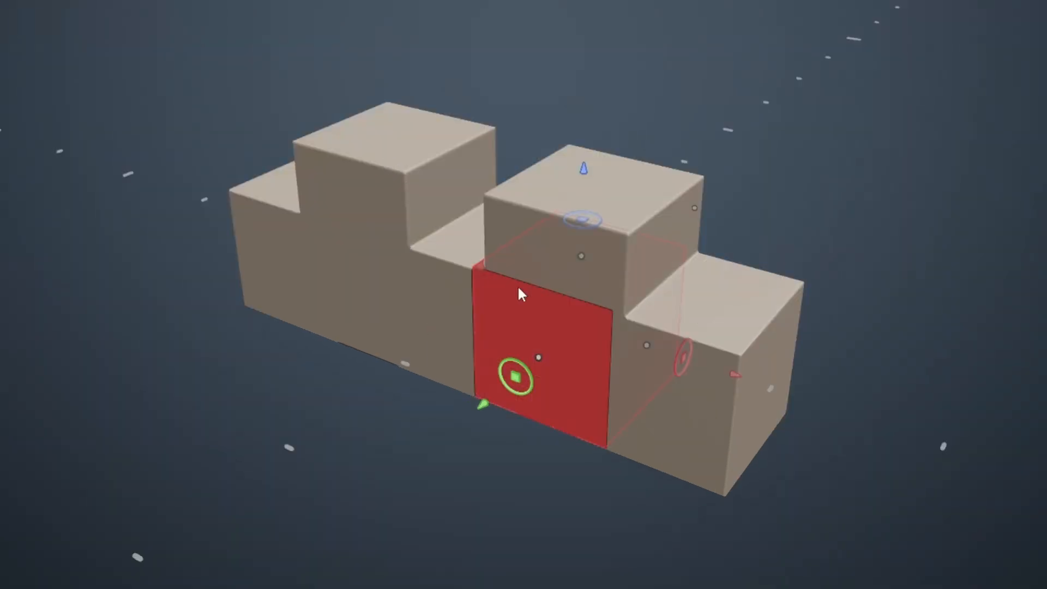
left_click_drag(482, 404, 456, 399)
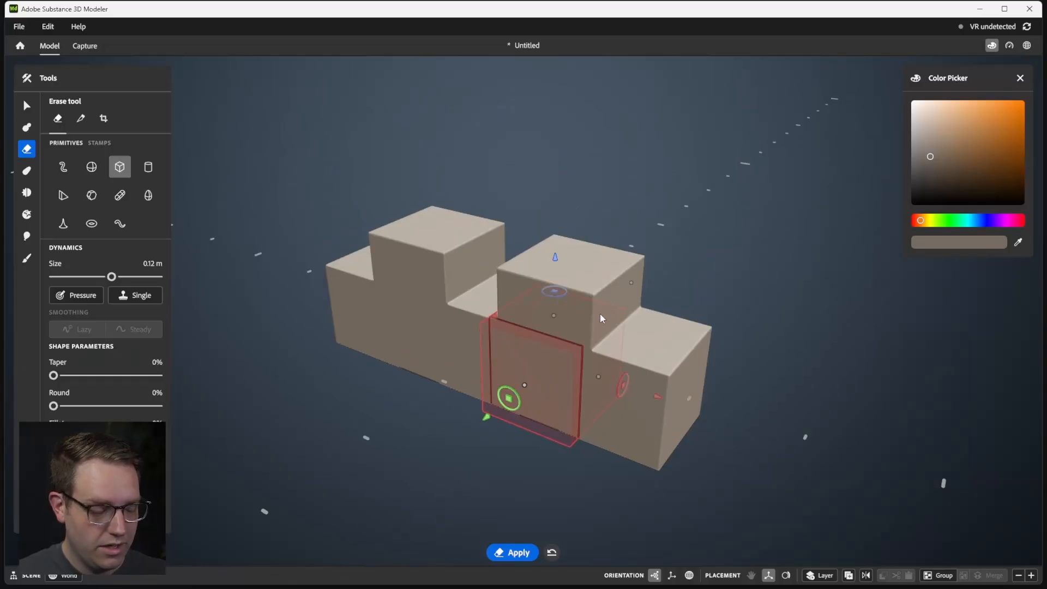
left_click_drag(504, 281, 561, 292, "alt")
- Carve a curved vertical recess into the right end of the block with a cylinder in Erase mode
left_click_drag(668, 369, 810, 372)
left_click_drag(703, 257, 616, 286, "alt")
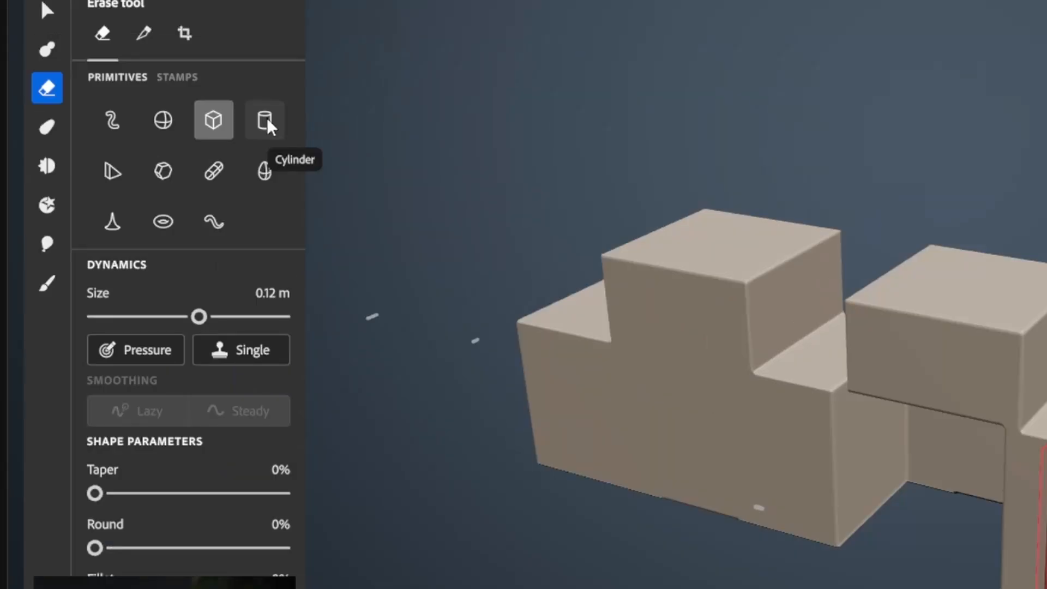
left_click(264, 120)
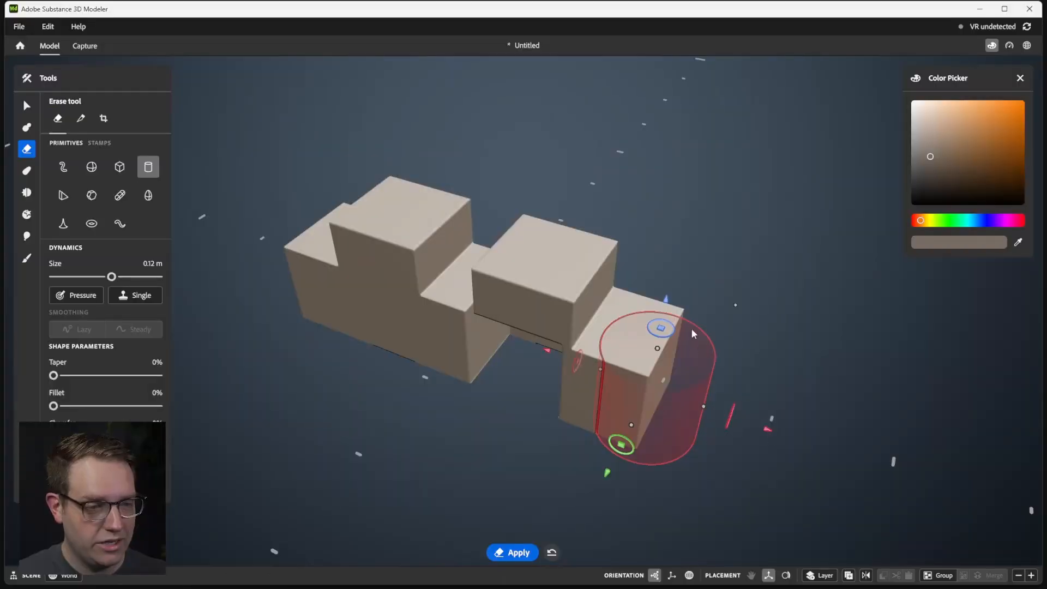
mouse_move(661, 328)
left_mouse_down()
mouse_move(629, 336)
mouse_move(345, 314)
mouse_move(613, 321)
left_mouse_up()
- Switch the cylinder to the Clay tool, raise it above the carved end and stretch it into a tall column
key("2")
mouse_move(482, 280)
left_mouse_down("alt")
mouse_move(476, 254)
mouse_move(622, 274)
left_mouse_up("alt")
scroll(622, 274, "down", 3)
left_click_drag(512, 285, 452, 272, "alt")
mouse_move(696, 347)
left_mouse_down("alt")
mouse_move(646, 339)
mouse_move(692, 332)
mouse_move(686, 338)
left_mouse_up("alt")
scroll(686, 326, "up", 3)
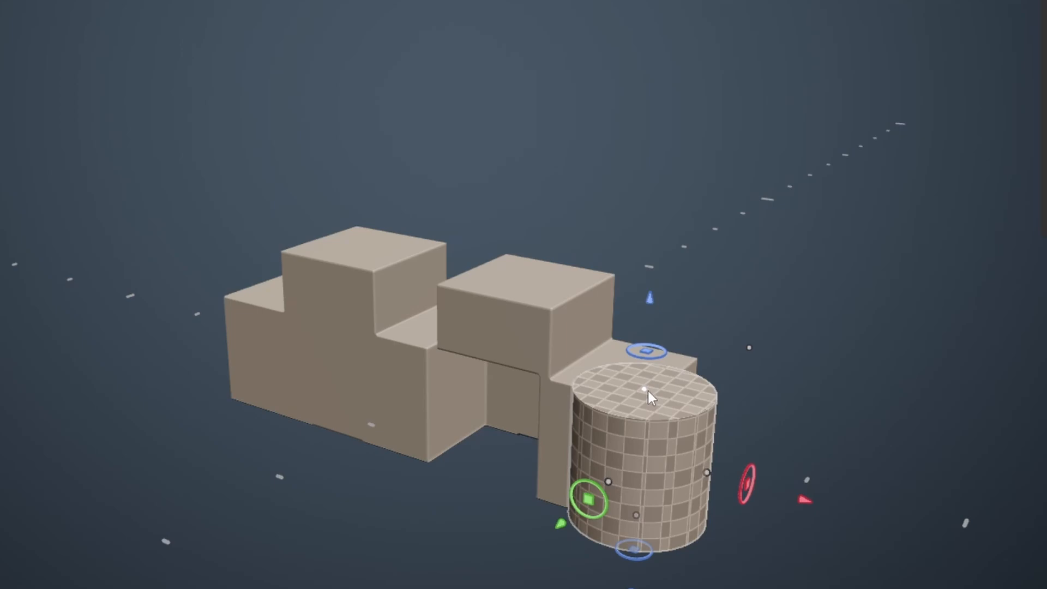
left_click_drag(645, 346, 646, 192)
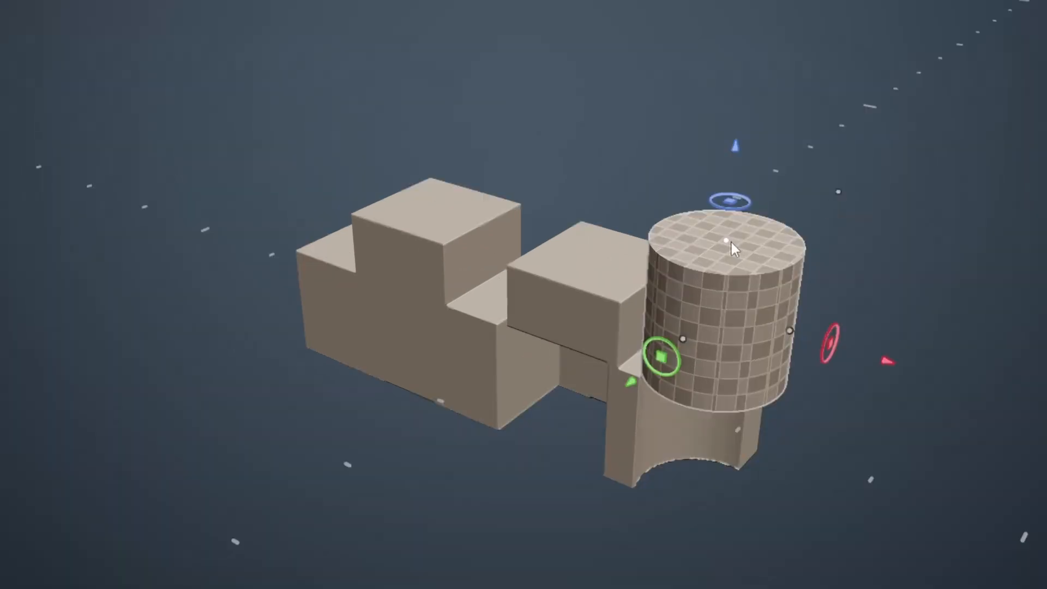
left_click_drag(731, 242, 701, 109)
- Try squashing the cylinder's cross-section from one side, and undo the change
mouse_move(792, 329)
left_mouse_down()
mouse_move(986, 393)
mouse_move(750, 313)
mouse_move(790, 327)
left_mouse_up()
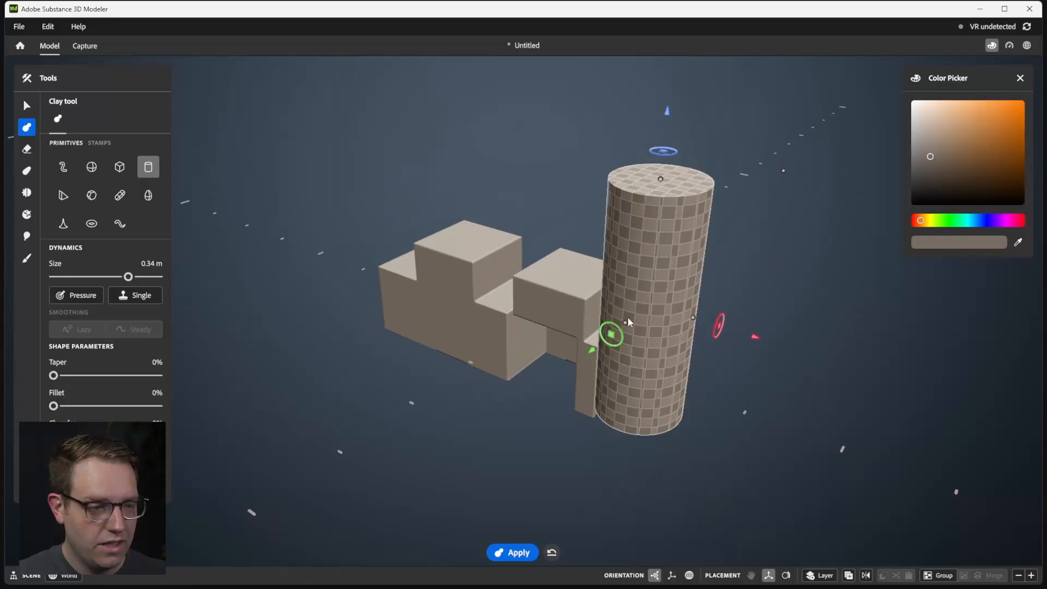
left_click_drag(686, 330, 726, 324)
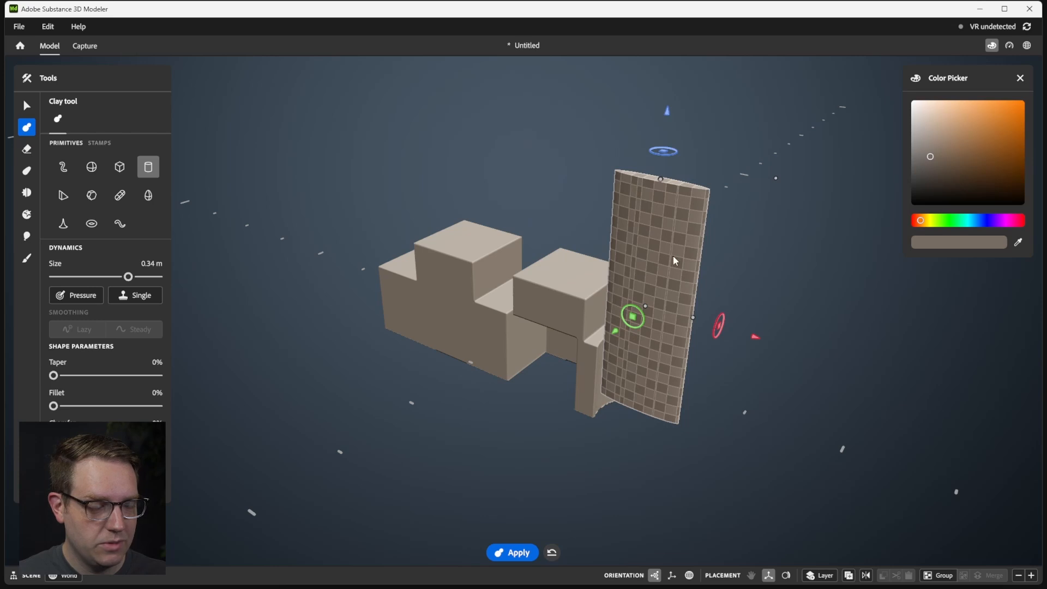
key("ctrl+z")
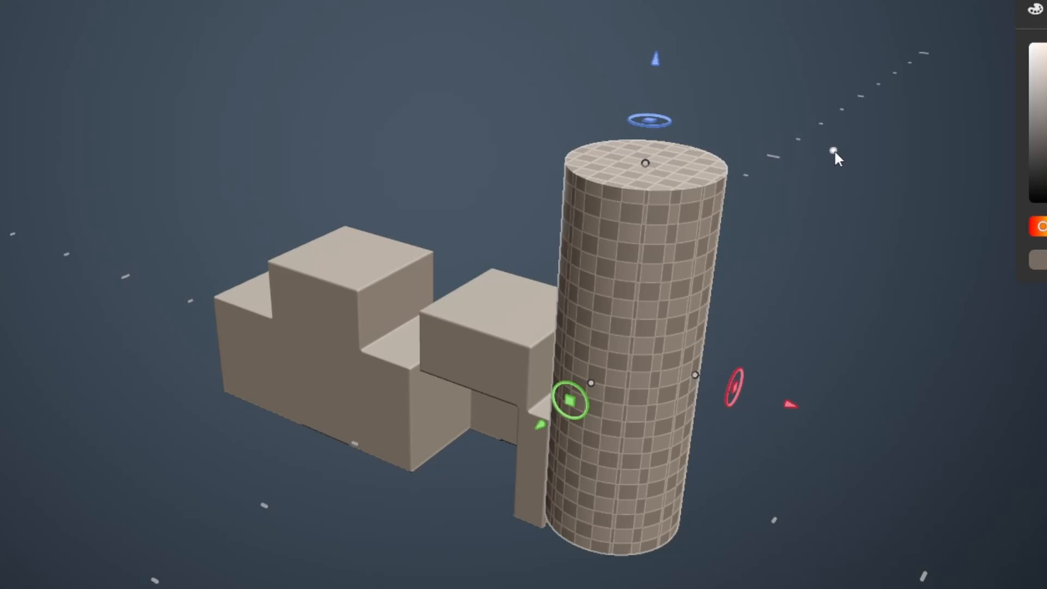
- Scale the cylinder down slightly as a whole and shorten it into a flat disc
left_click_drag(832, 149, 825, 173)
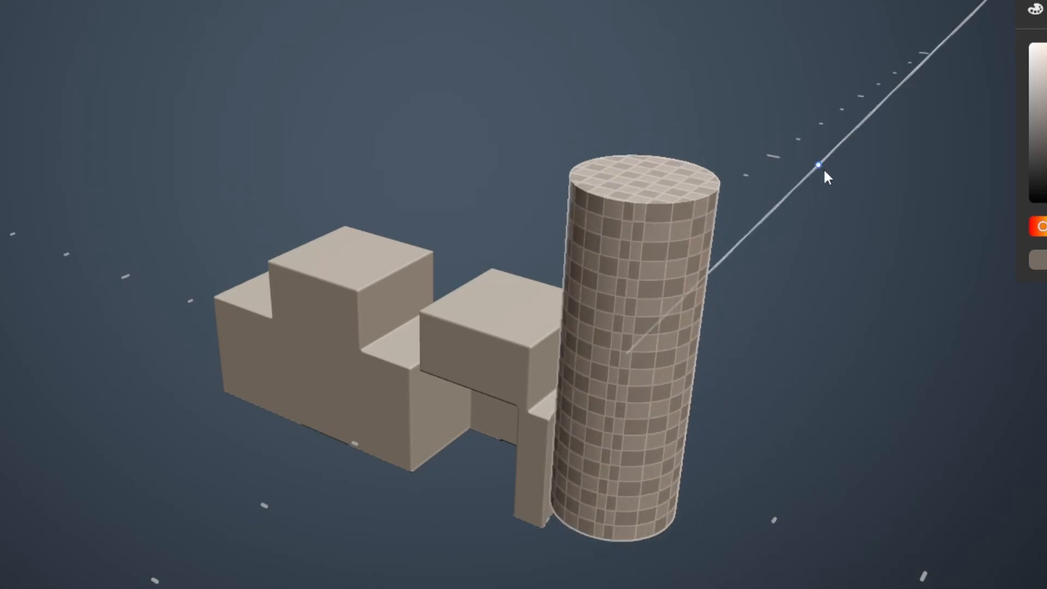
left_click_drag(646, 176, 652, 238)
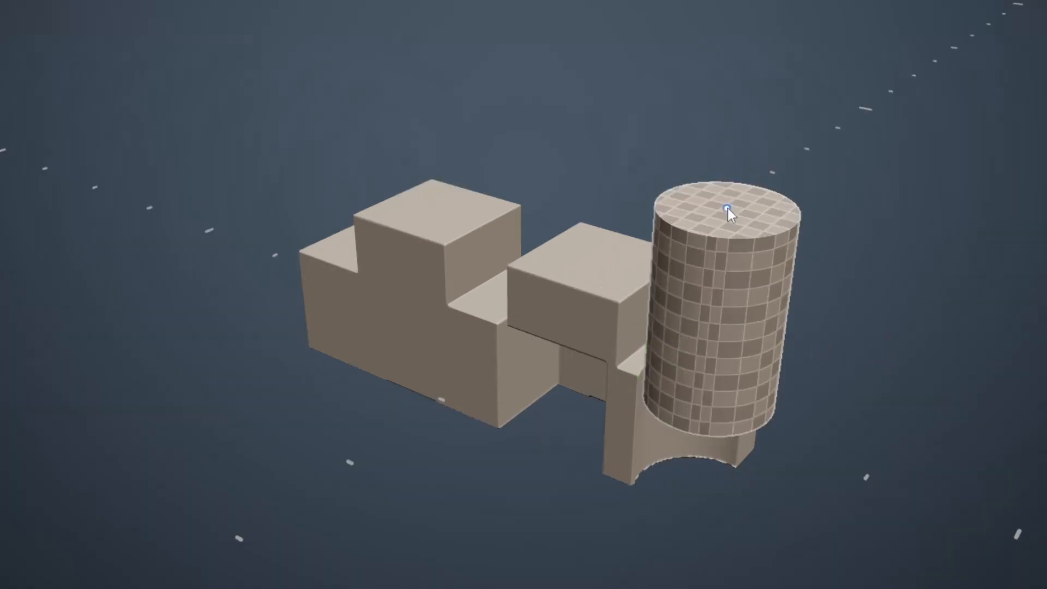
left_click_drag(729, 209, 718, 364)
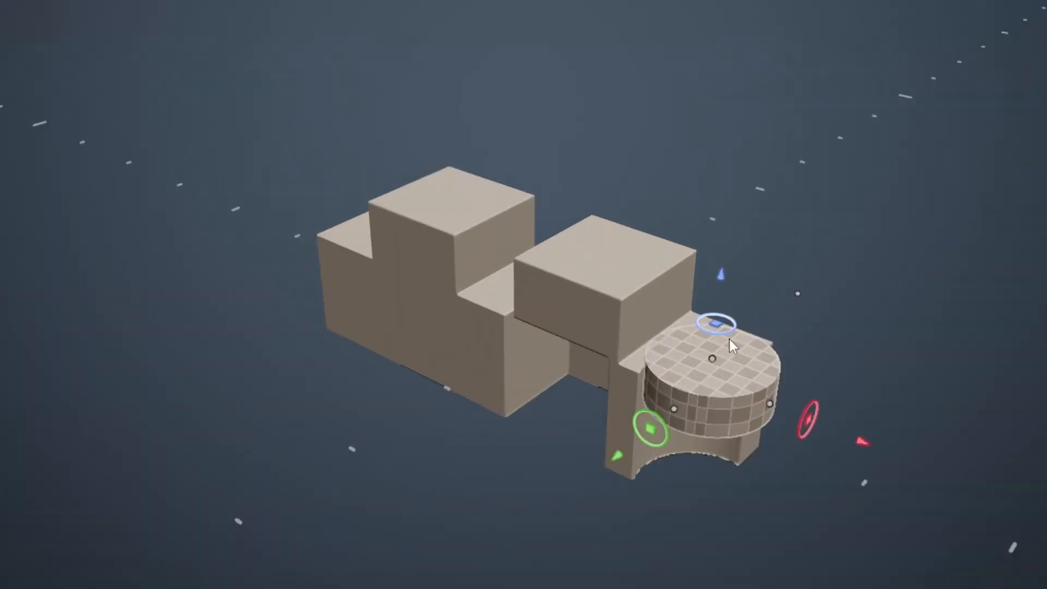
middle_click_drag(728, 338, 692, 400)
- Move the disc up onto the right raised cube and over its outer edge
left_click_drag(672, 421, 461, 291)
left_click_drag(611, 280, 629, 256)
middle_click_drag(518, 252, 567, 279)
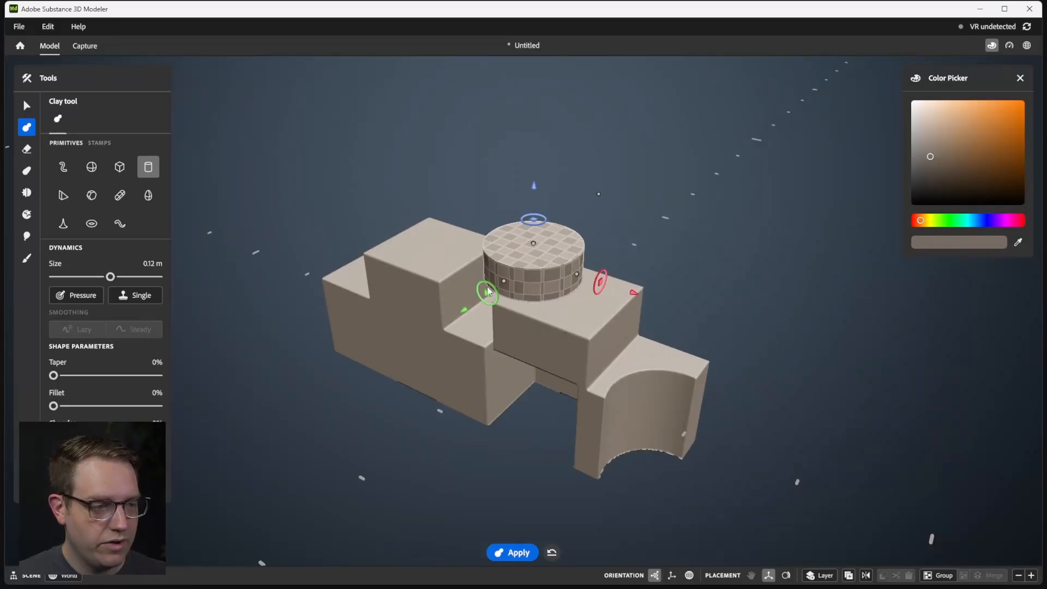
left_click_drag(487, 292, 583, 334)
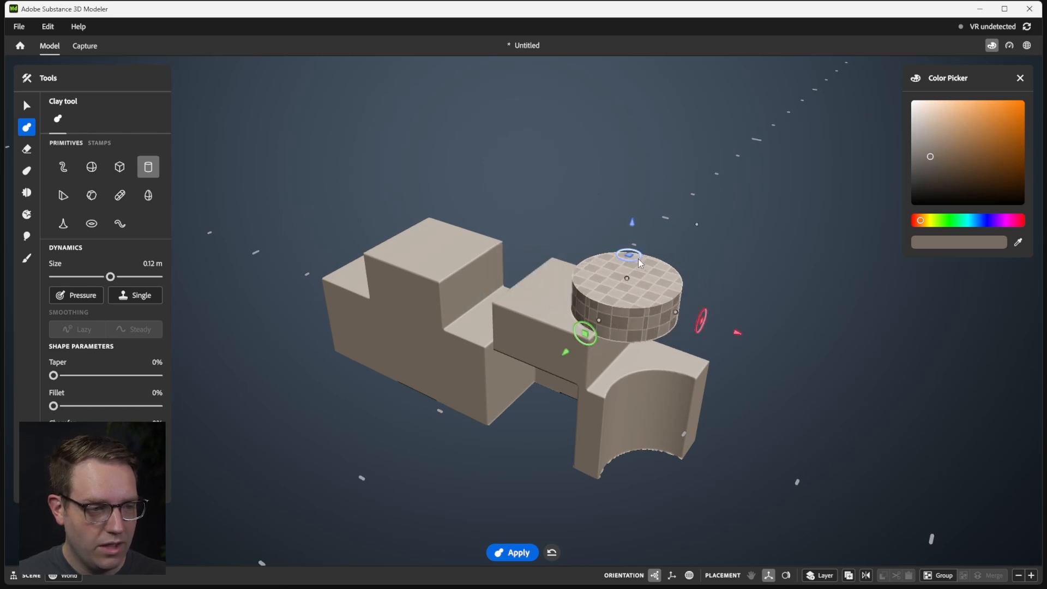
left_click_drag(640, 257, 640, 259)
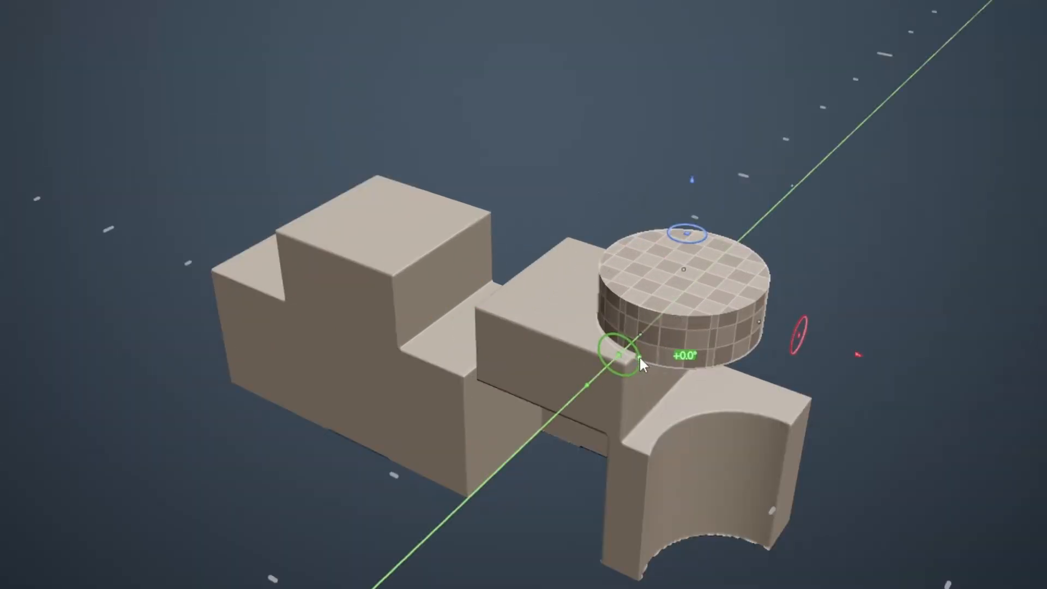
- Tilt the disc around the green axis, stamp it as clay and move the cylinder away along its own axis
left_click_drag(639, 357, 642, 387)
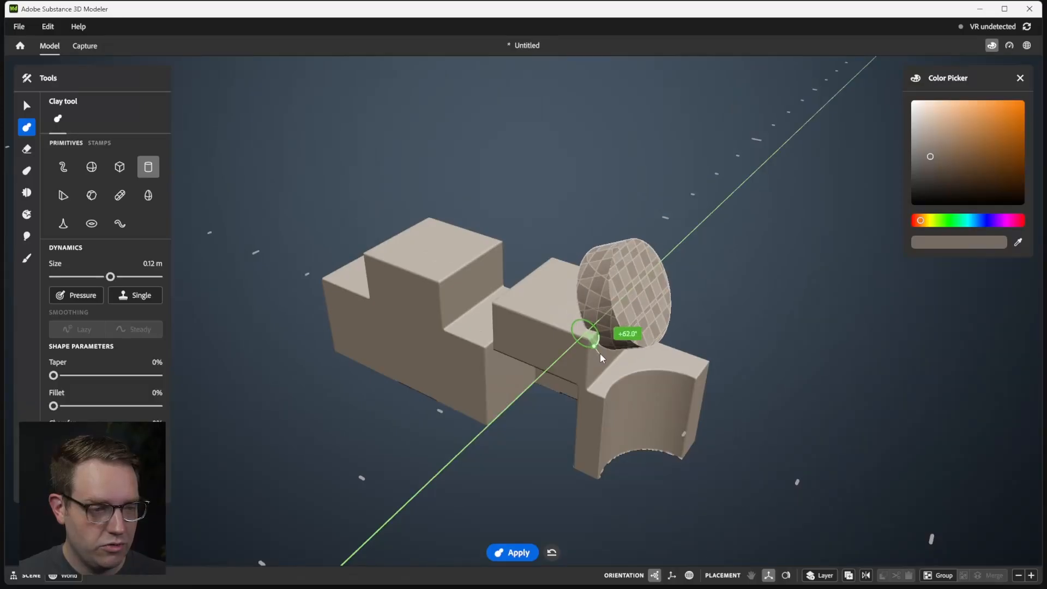
left_click_drag(599, 354, 609, 348)
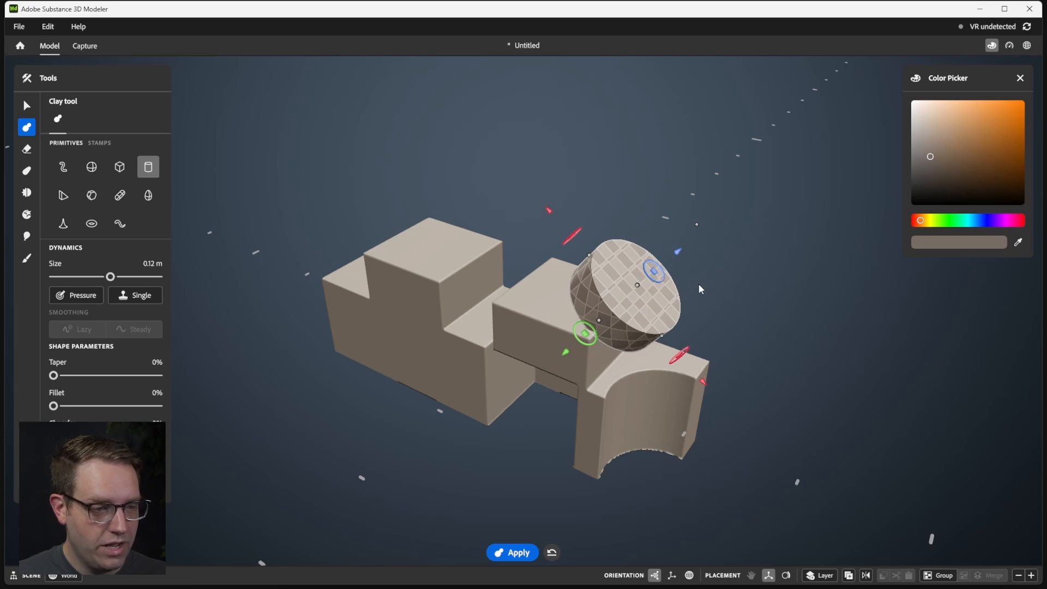
left_click_drag(678, 252, 831, 163)
mouse_move(561, 327)
left_mouse_down("alt")
mouse_move(626, 370)
mouse_move(586, 341)
mouse_move(557, 336)
left_mouse_up("alt")
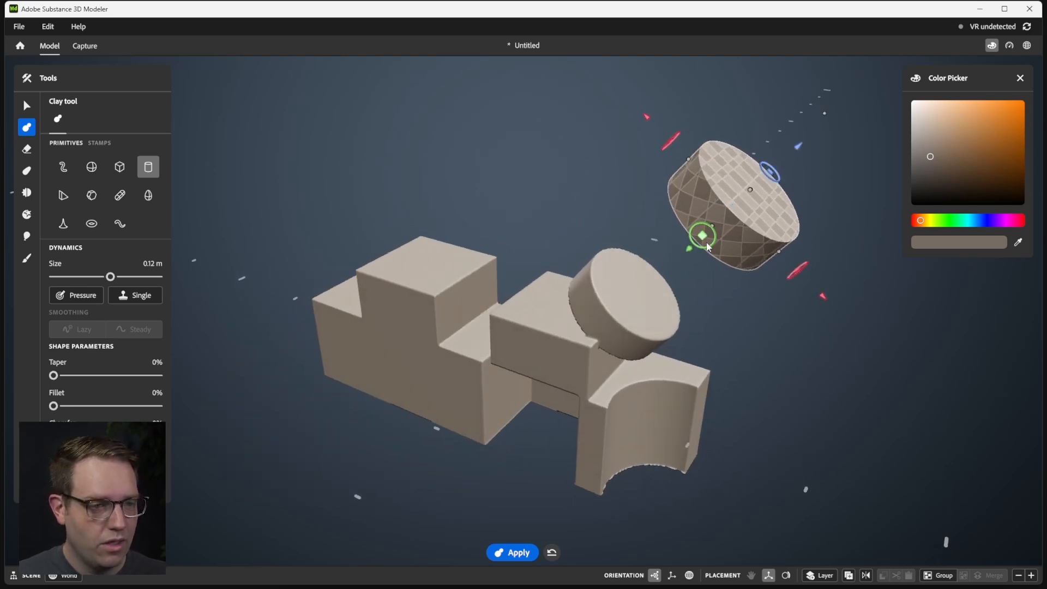
- Rotate the floating cylinder around the green axis back to level
left_click_drag(713, 236, 715, 232)
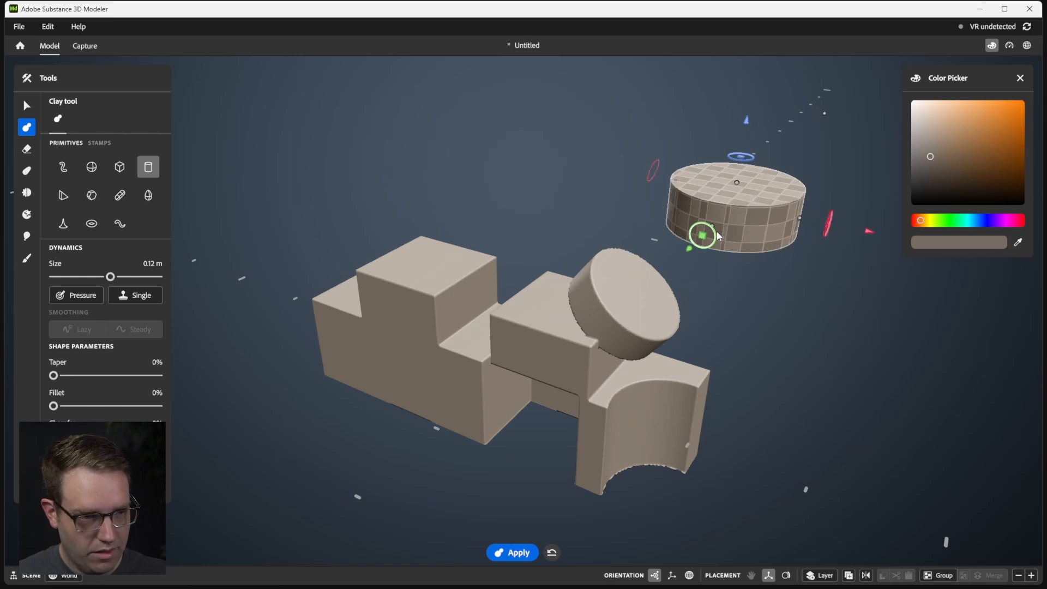
scroll(765, 194, "down", 1)
left_click_drag(745, 197, 701, 197, "alt")
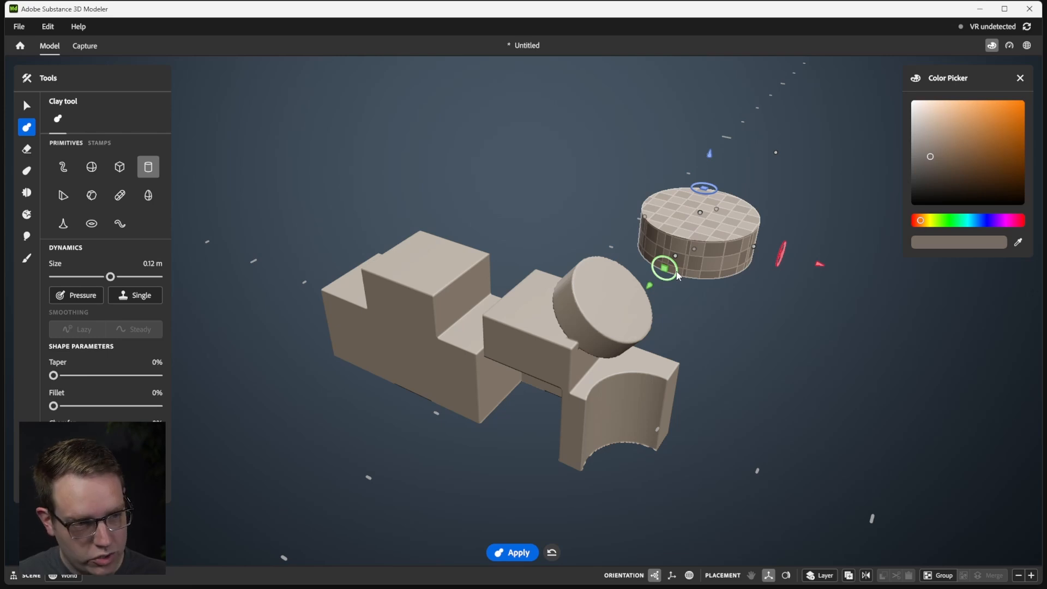
- Try rotating the cylinder by 90° around the green axis with angle snapping, and return it to level
mouse_move(677, 275)
left_mouse_down()
mouse_move(669, 286)
mouse_move(684, 290)
mouse_move(673, 290)
mouse_move(686, 277)
mouse_move(671, 304)
left_mouse_up()
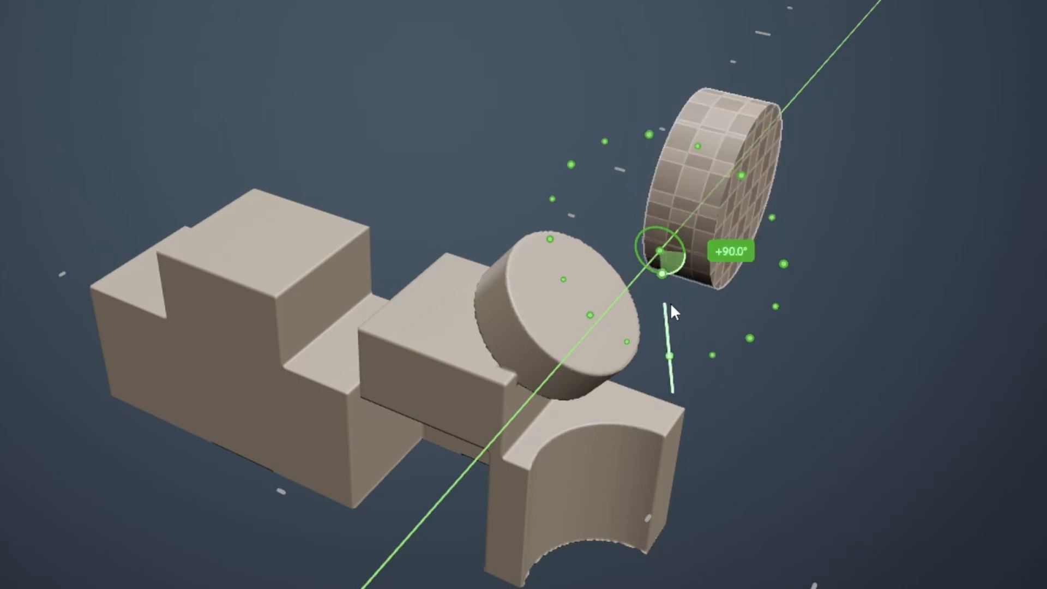
left_click_drag(675, 346, 777, 285)
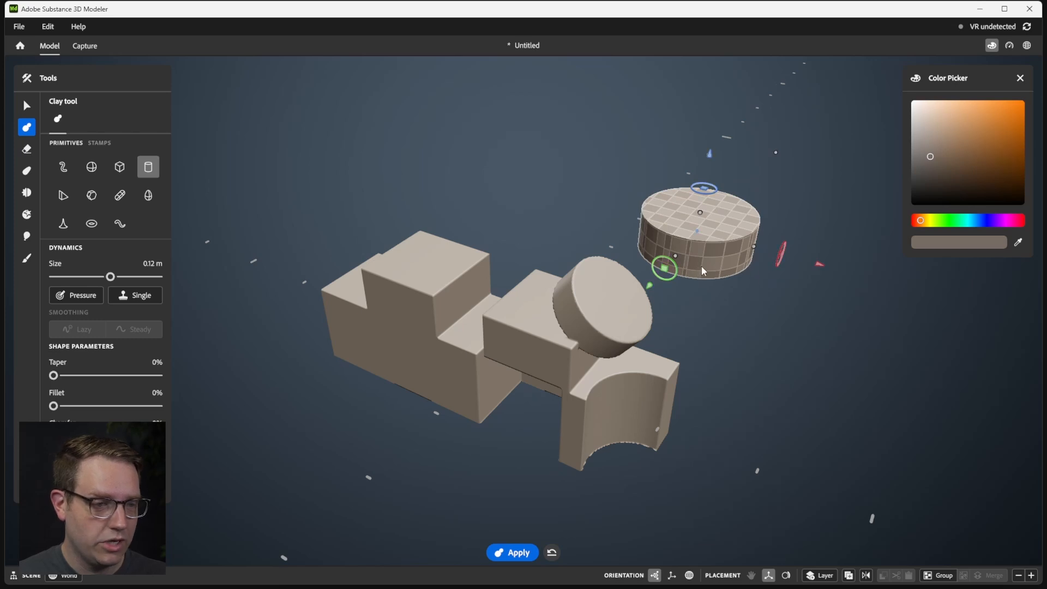
- Stamp the level disc on top of the right raised cube, overlapping the tilted disc
left_click_drag(701, 266, 713, 261, "alt")
left_click_drag(678, 263, 507, 347)
left_click_drag(691, 290, 647, 257, "alt")
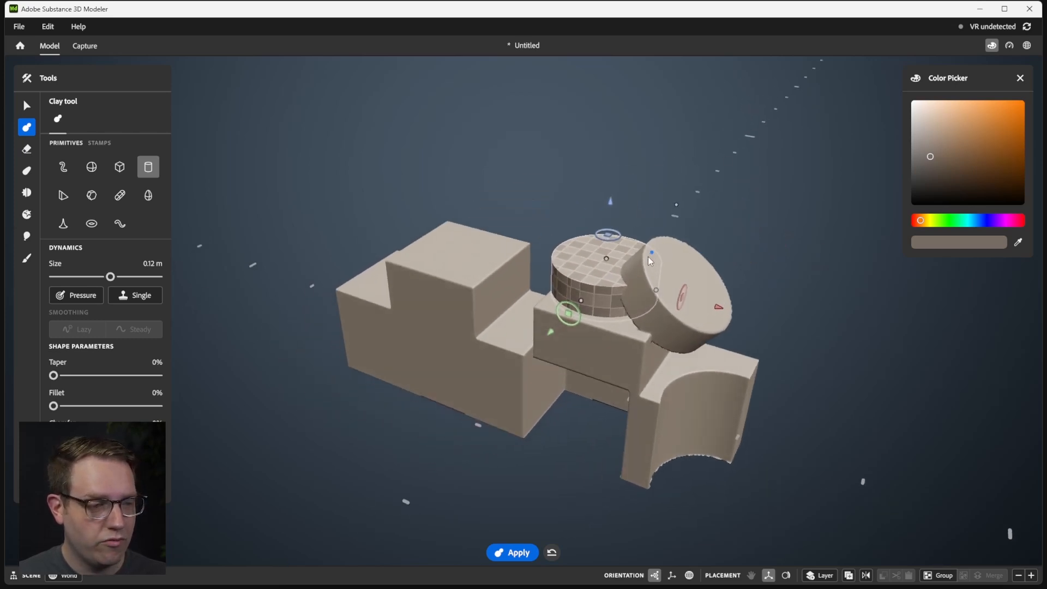
key("Return")
left_click_drag(559, 260, 619, 260, "alt")
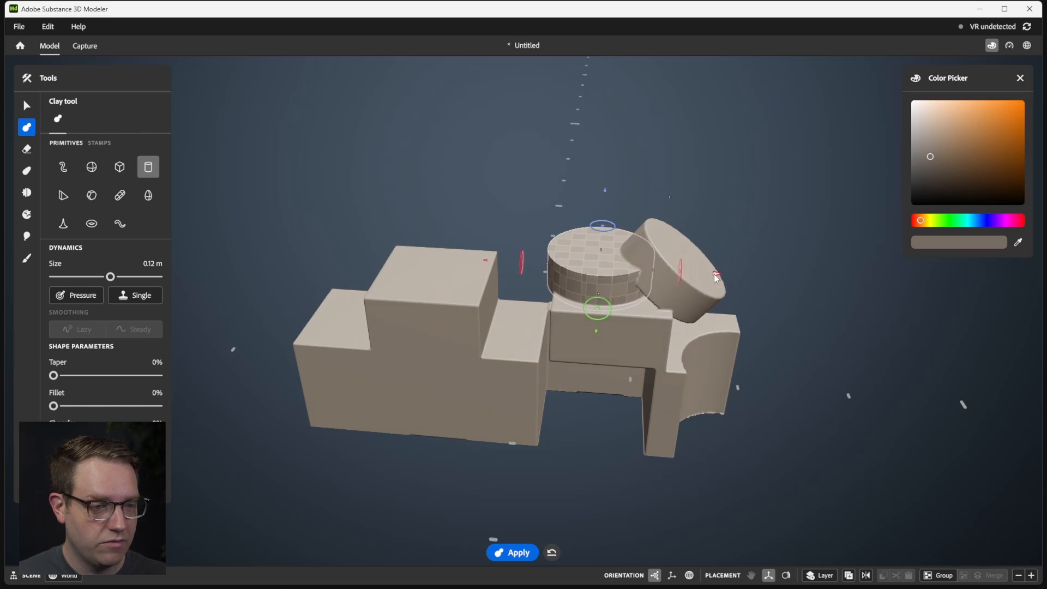
- Move the floating cylinder from the right raised cube to just above the left raised cube
mouse_move(714, 274)
left_mouse_down()
mouse_move(950, 279)
mouse_move(541, 257)
mouse_move(557, 273)
mouse_move(577, 178)
left_mouse_up()
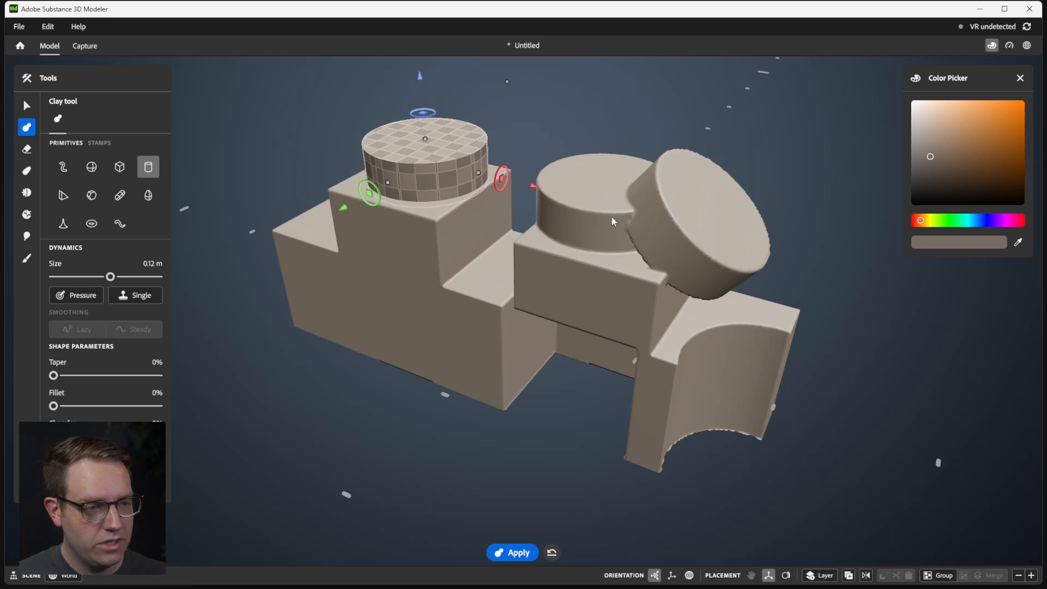
scroll(460, 344, "down", 6)
scroll(627, 344, "up", 6)
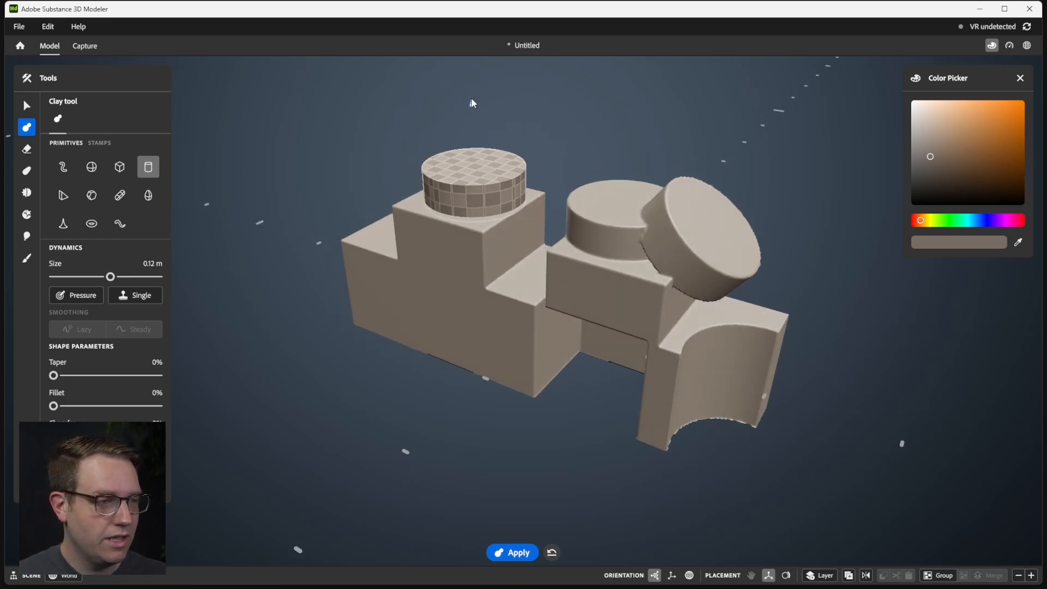
left_click_drag(471, 97, 471, 57)
middle_click_drag(504, 131, 610, 215)
scroll(610, 214, "up", 5)
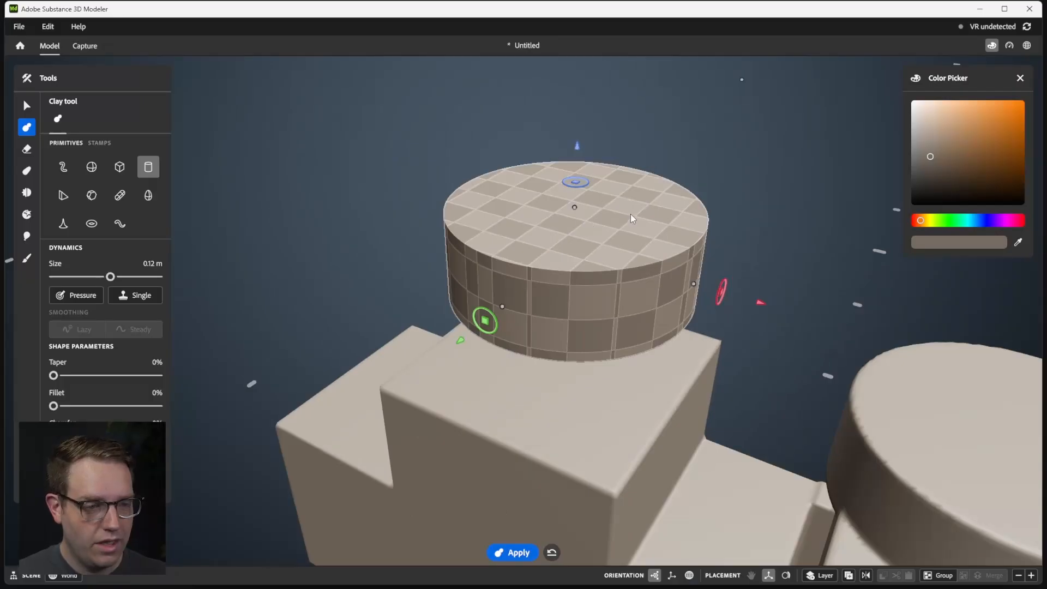
- Increase the clay resolution of the current layer by three levels from the Actions options
right_click(628, 198)
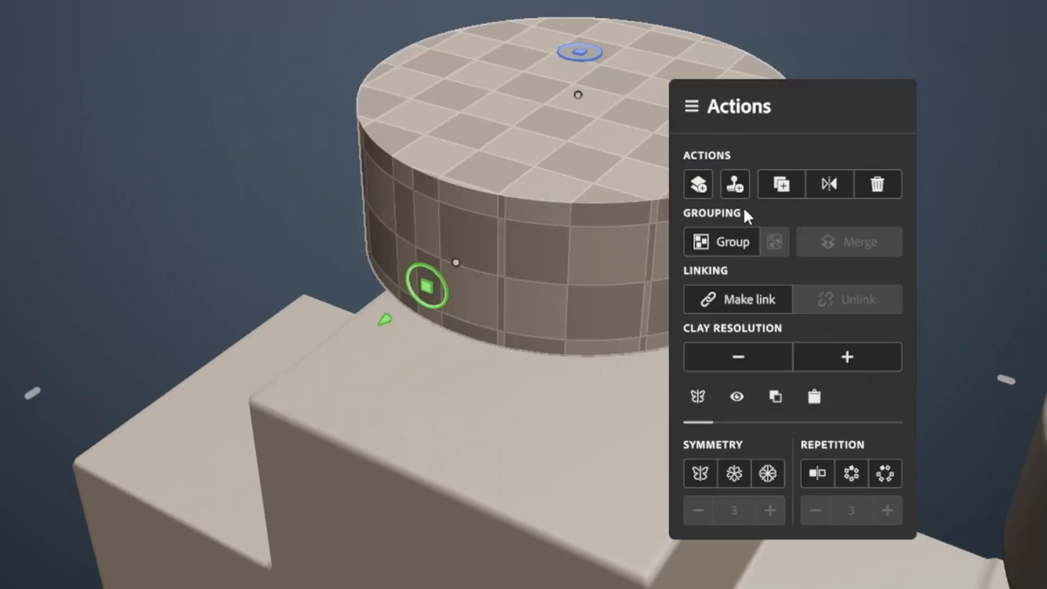
mouse_move(678, 359)
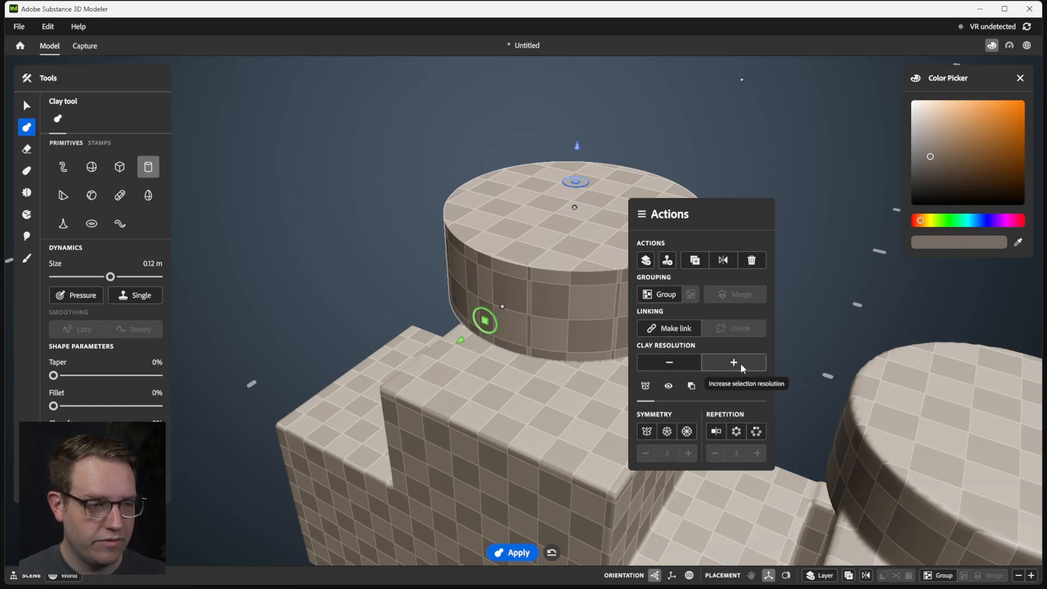
left_click(741, 363)
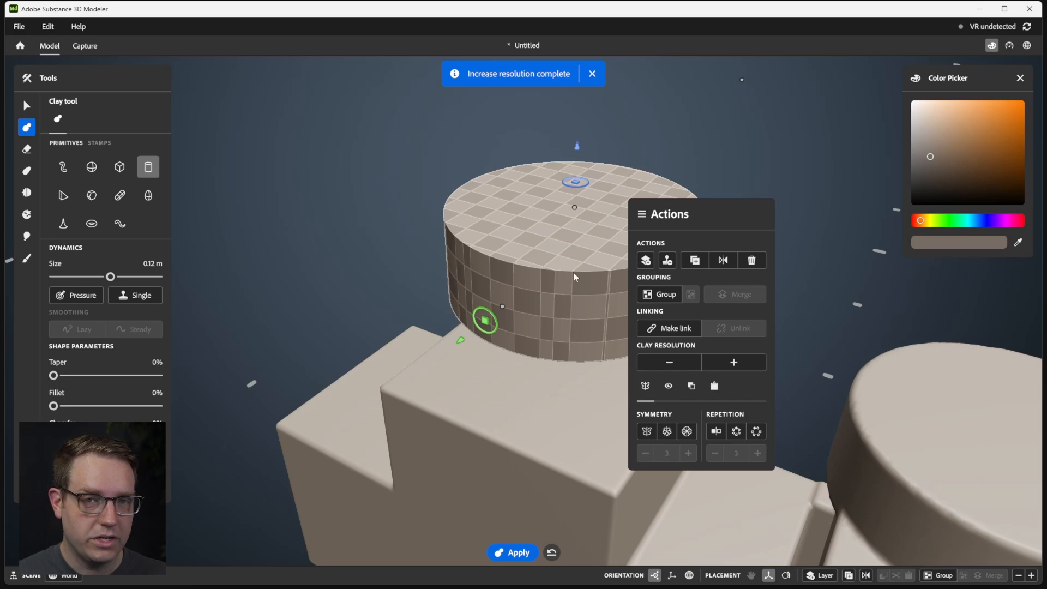
left_click(747, 362)
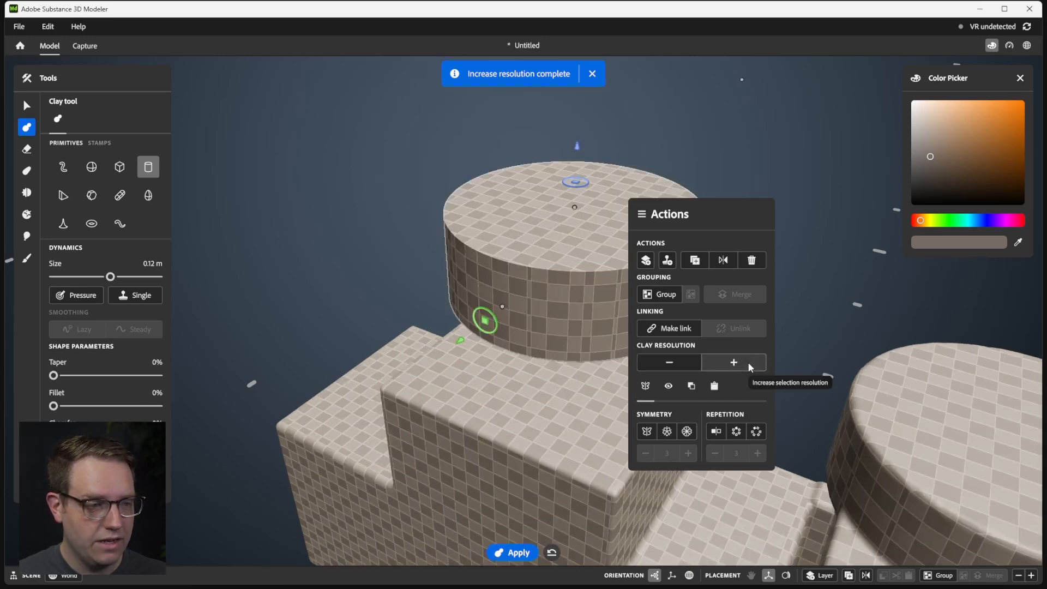
left_click(747, 361)
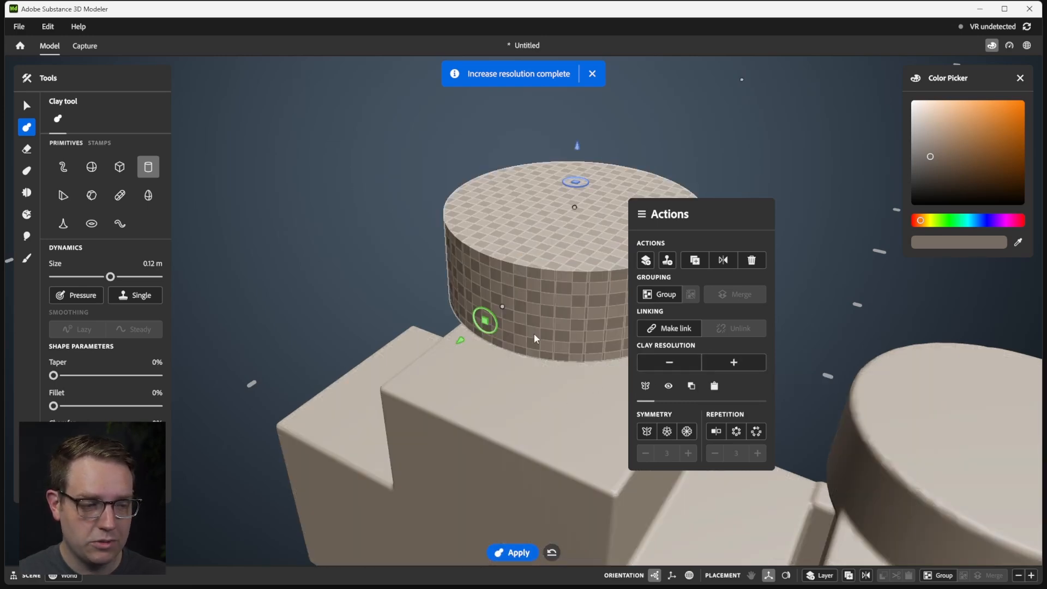
- Examine the finer clay grid on the floating cylinder and the edges of the existing blocks and discs
right_click_drag(491, 327, 439, 267, "alt")
middle_click_drag(439, 267, 236, 181, "alt")
left_click_drag(236, 181, 560, 287, "alt")
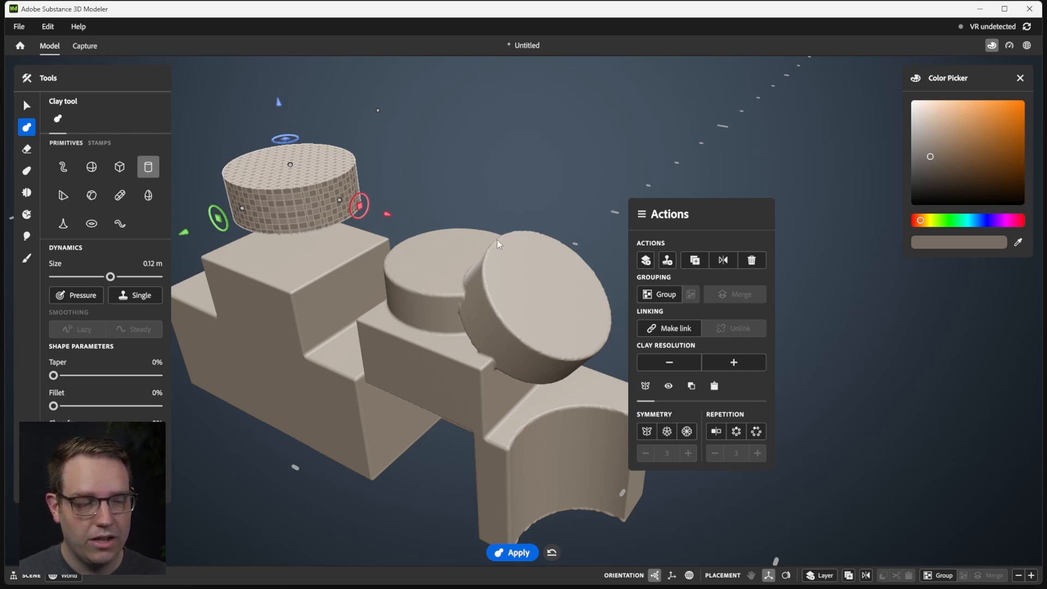
middle_click_drag(438, 212, 549, 268, "alt")
right_click_drag(548, 268, 601, 253, "alt")
middle_click_drag(557, 244, 535, 236, "alt")
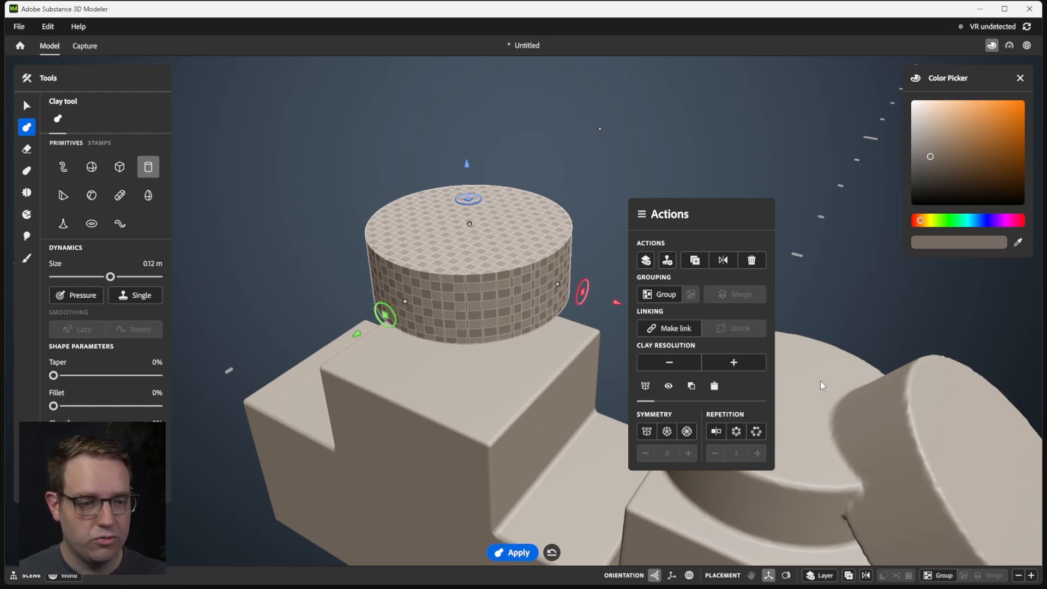
middle_click_drag(920, 430, 858, 344, "alt")
left_click_drag(517, 167, 541, 225, "alt")
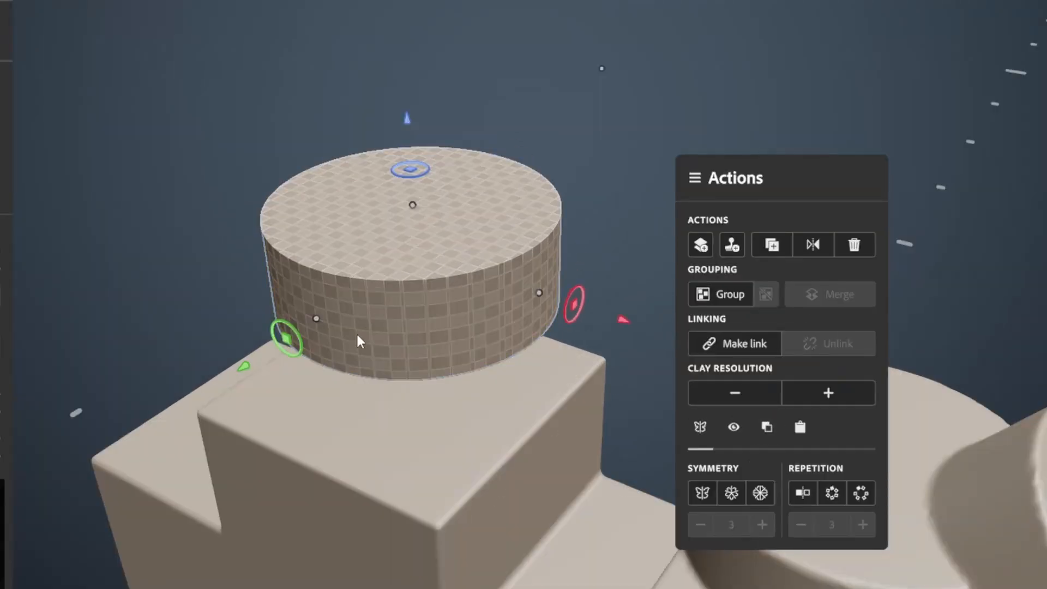
- Stamp the disc above the left raised cube and move the cylinder off beside it
left_click_drag(243, 366, 536, 255)
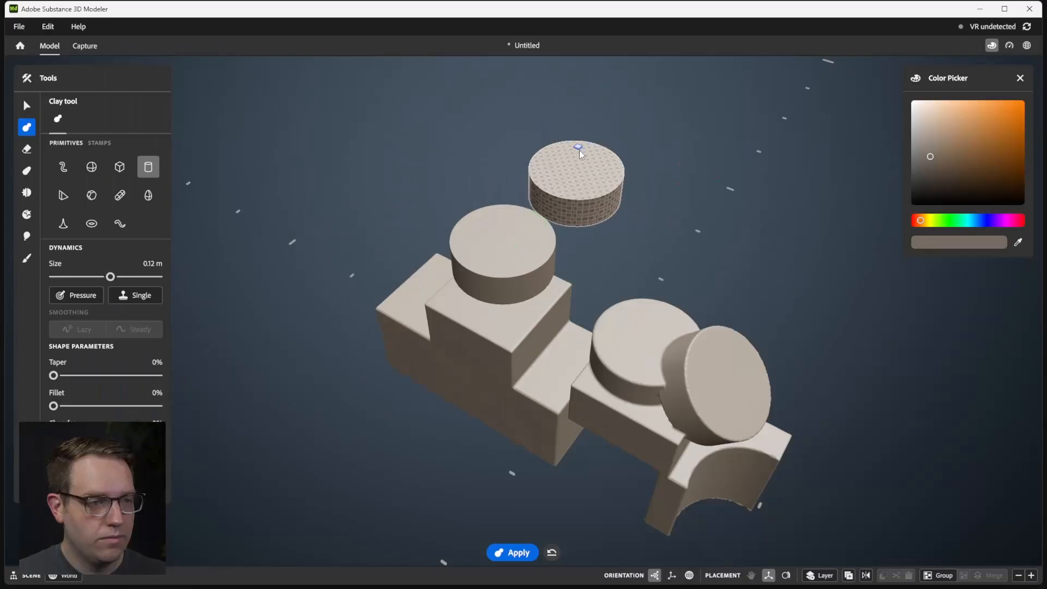
left_click_drag(605, 49, 360, 168)
left_click_drag(454, 191, 491, 143, "alt")
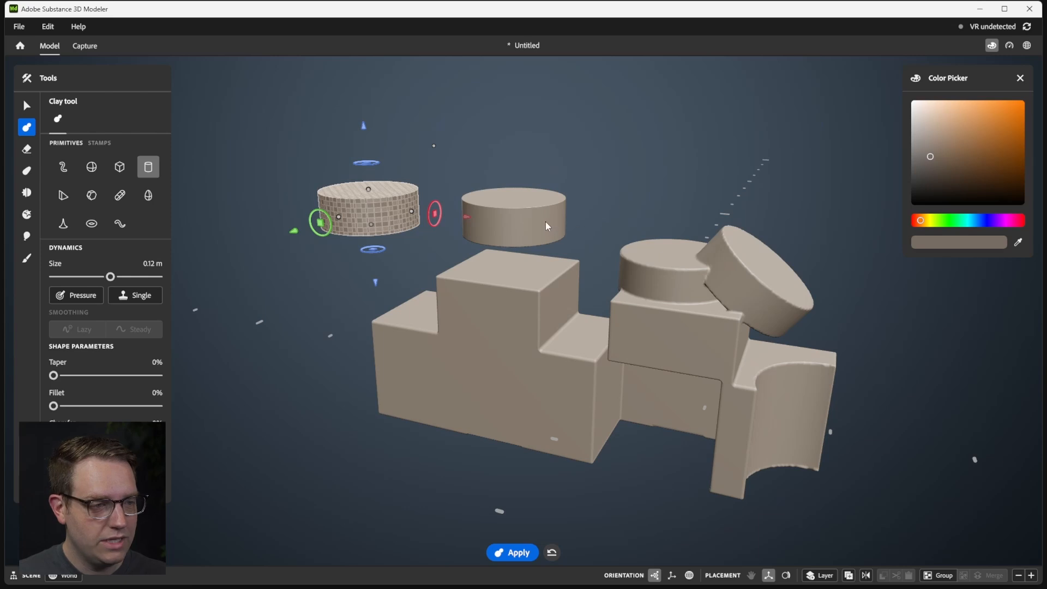
left_click_drag(552, 240, 582, 231, "alt")
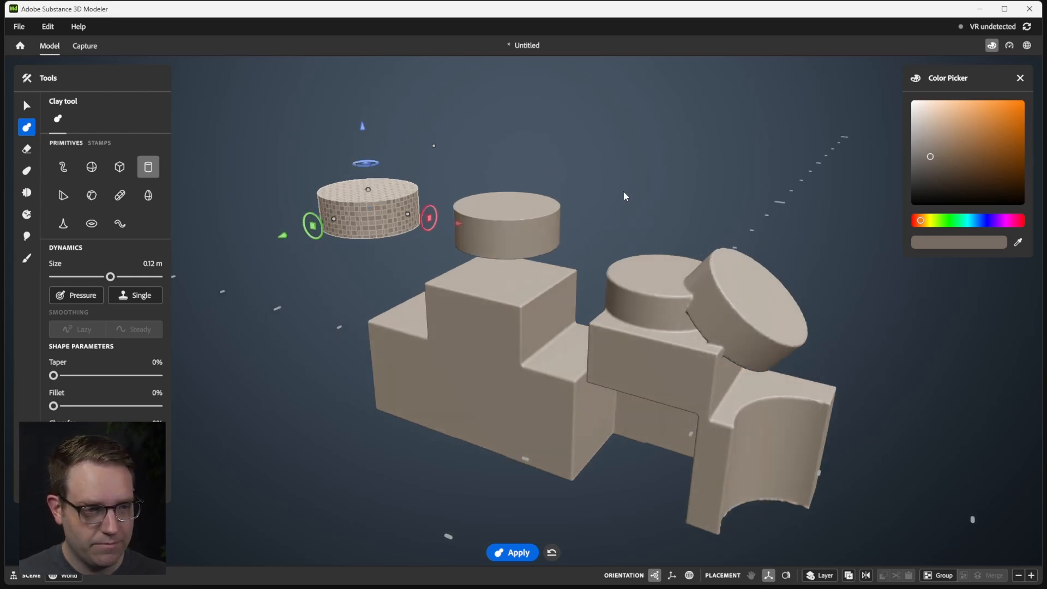
- Select the whole clay form, try raising it along the blue axis, undo the move and deselect it
key("1")
left_click(640, 181)
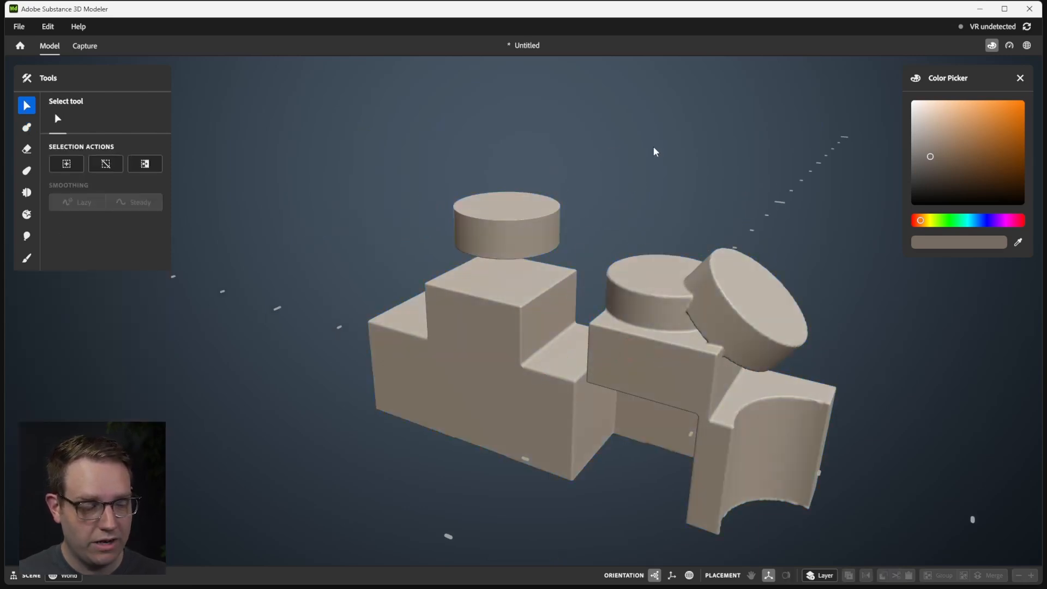
middle_click_drag(604, 233, 576, 204, "alt")
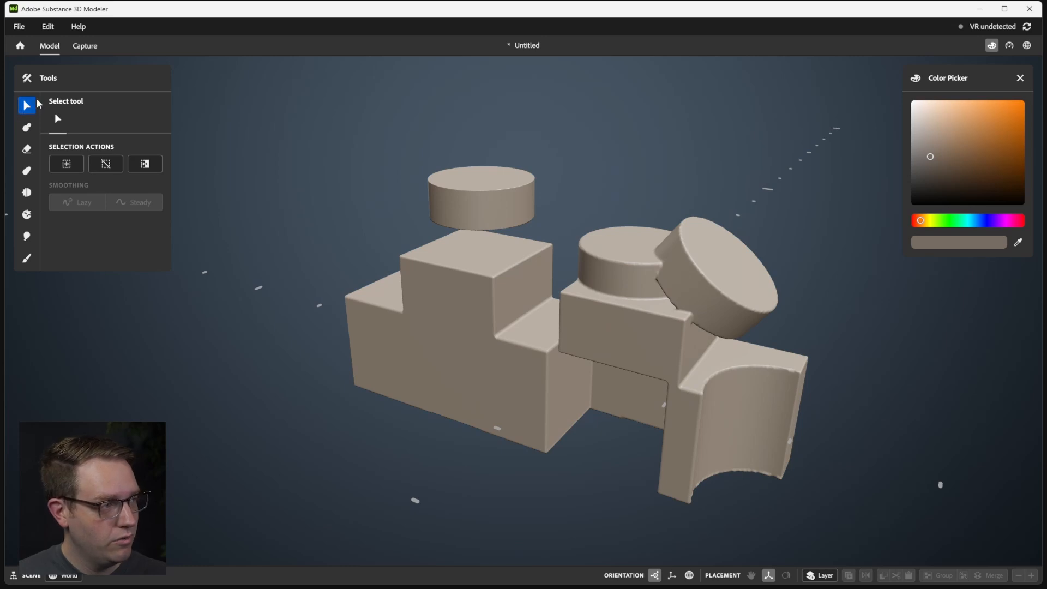
left_click_drag(625, 170, 625, 187, "alt")
left_click(505, 198)
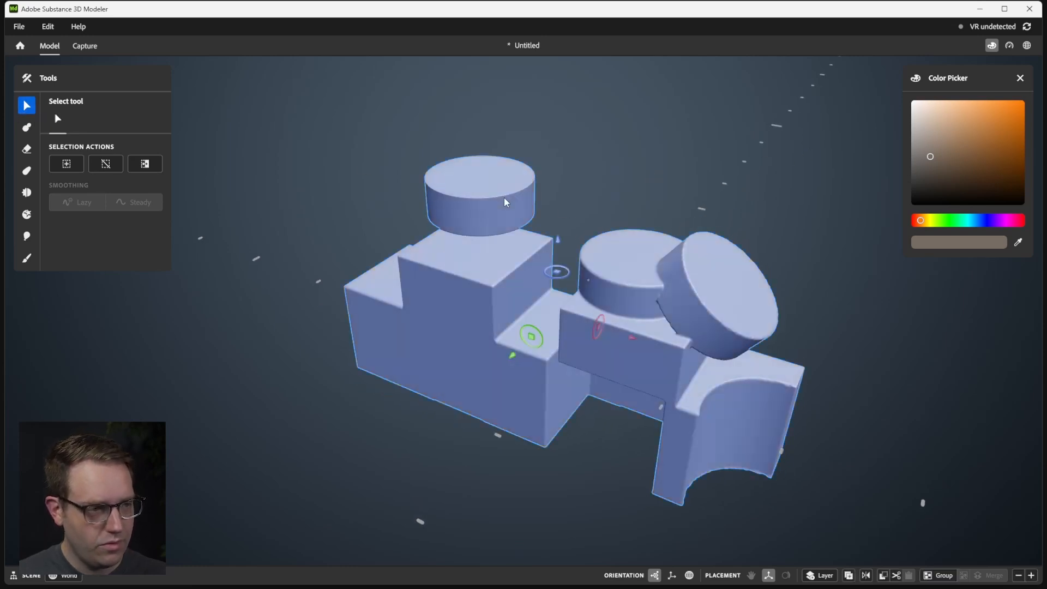
left_click_drag(557, 240, 560, 201)
key("ctrl+z")
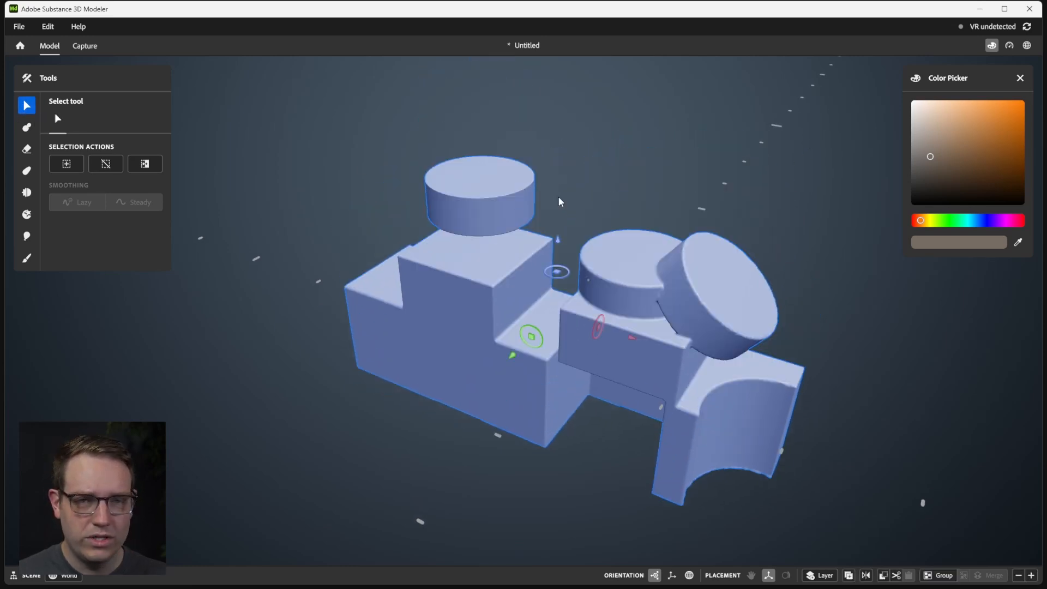
middle_click_drag(629, 184, 585, 159, "alt")
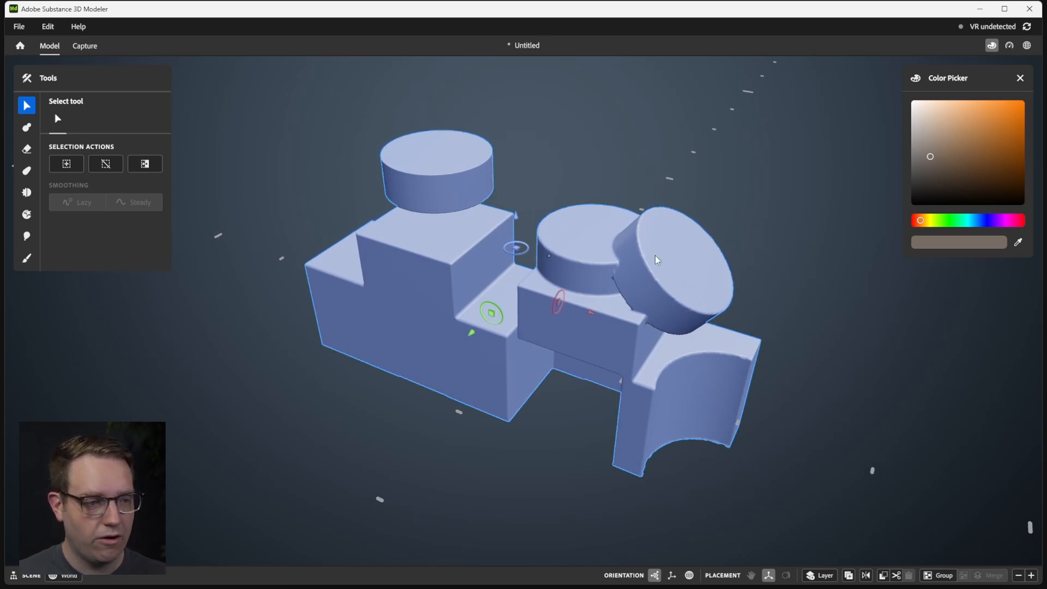
left_click_drag(657, 259, 589, 194, "alt")
left_click(586, 182)
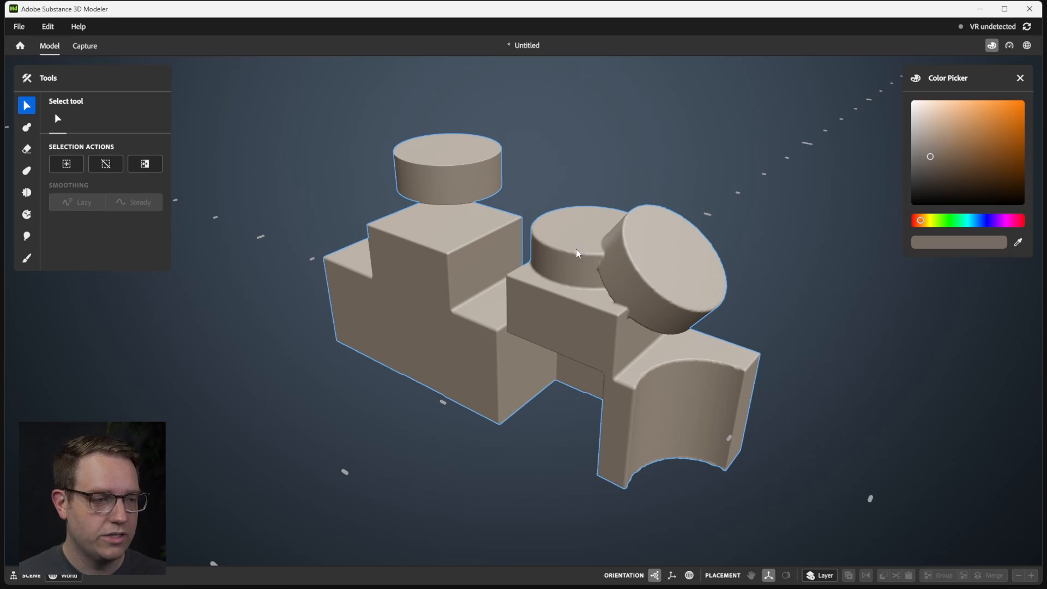
left_click_drag(537, 161, 537, 170, "alt")
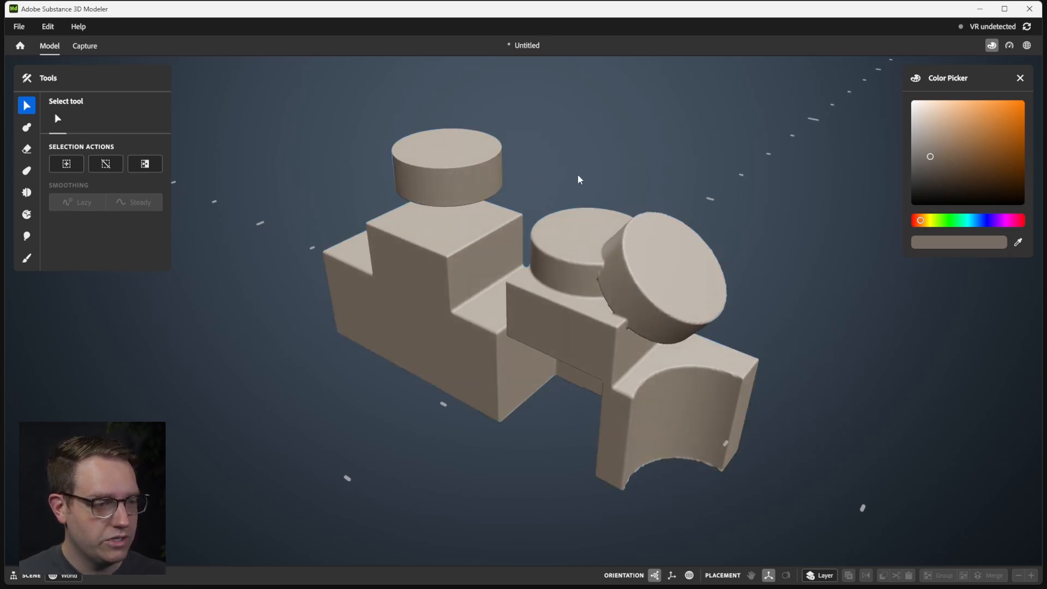
- Stamp the floating cylinder as a second disc beside the one above the left cube, and test-select the combined clay
key("c")
left_click_drag(434, 132, 436, 186, "alt")
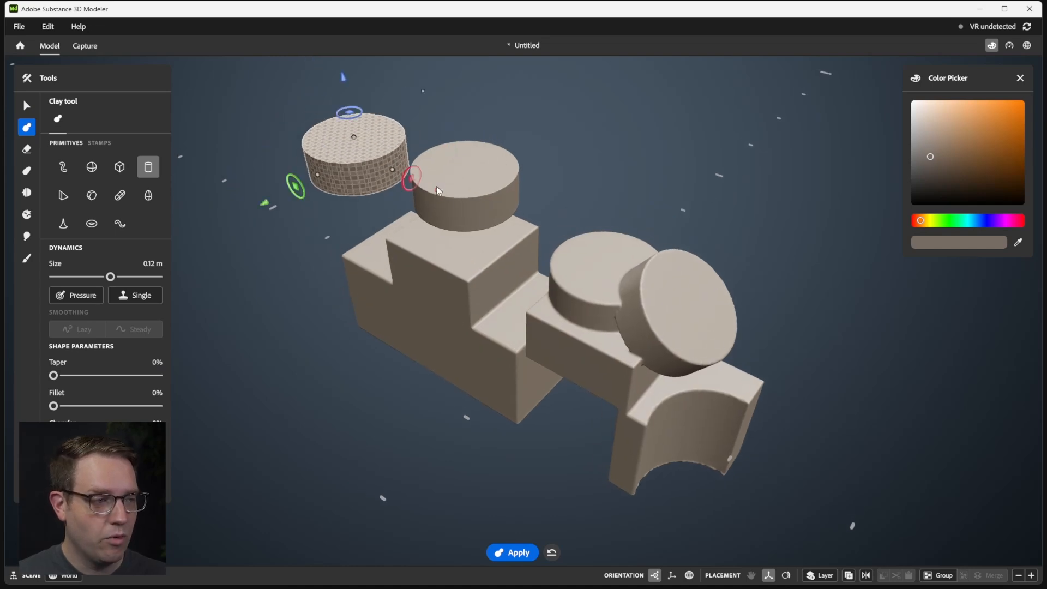
key("s")
left_click_drag(604, 183, 603, 155, "alt")
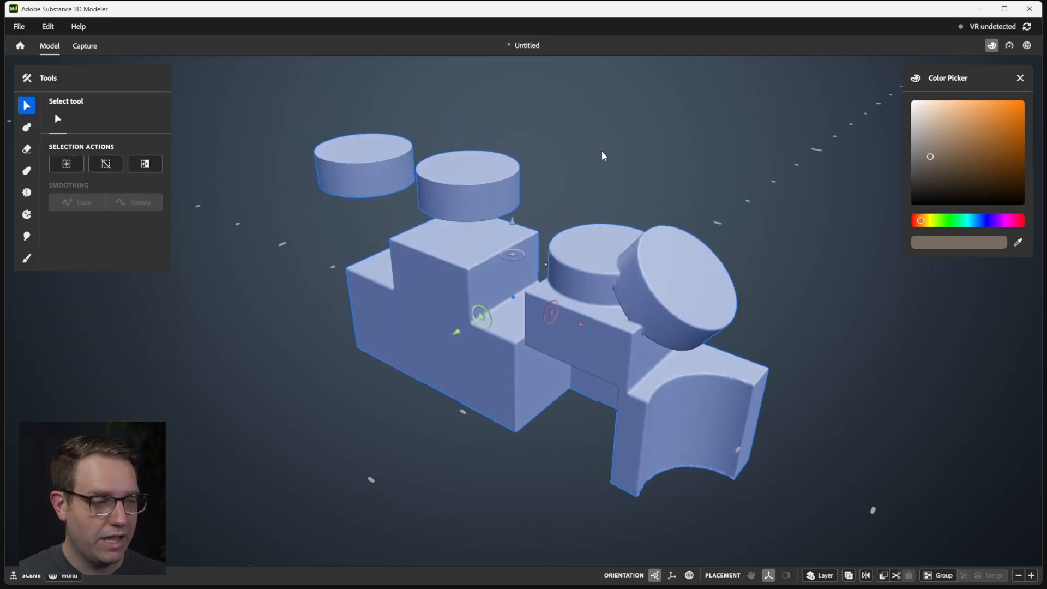
left_click(603, 155)
left_click(390, 174)
left_click(630, 161)
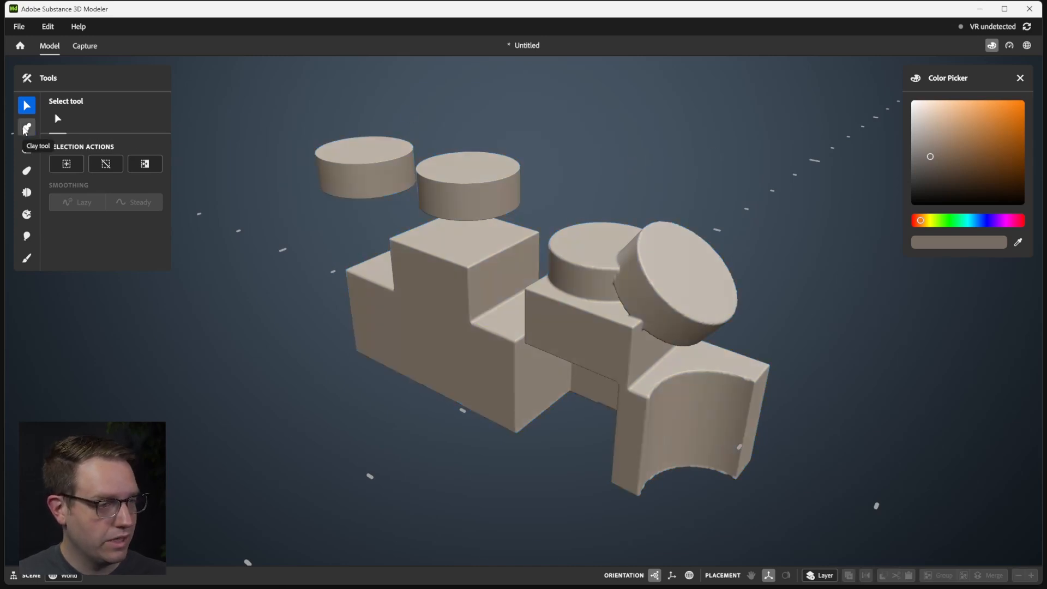
- With nothing selected, start a new clay layer with a cylinder, raise it above the blocks and stretch it tall
left_click(26, 127)
left_click_drag(536, 319, 538, 79)
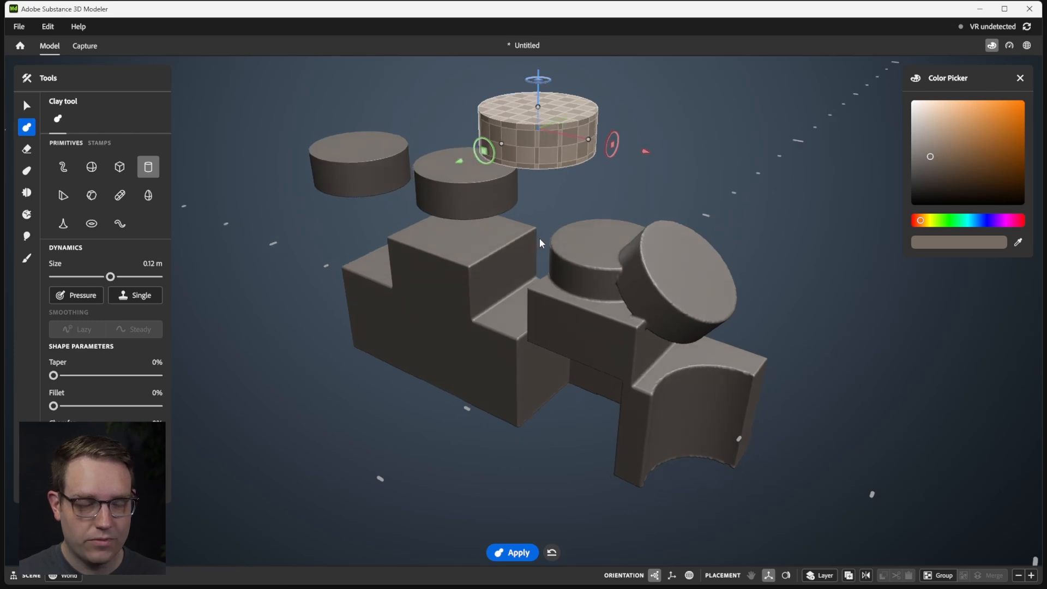
left_click_drag(538, 238, 541, 245, "alt")
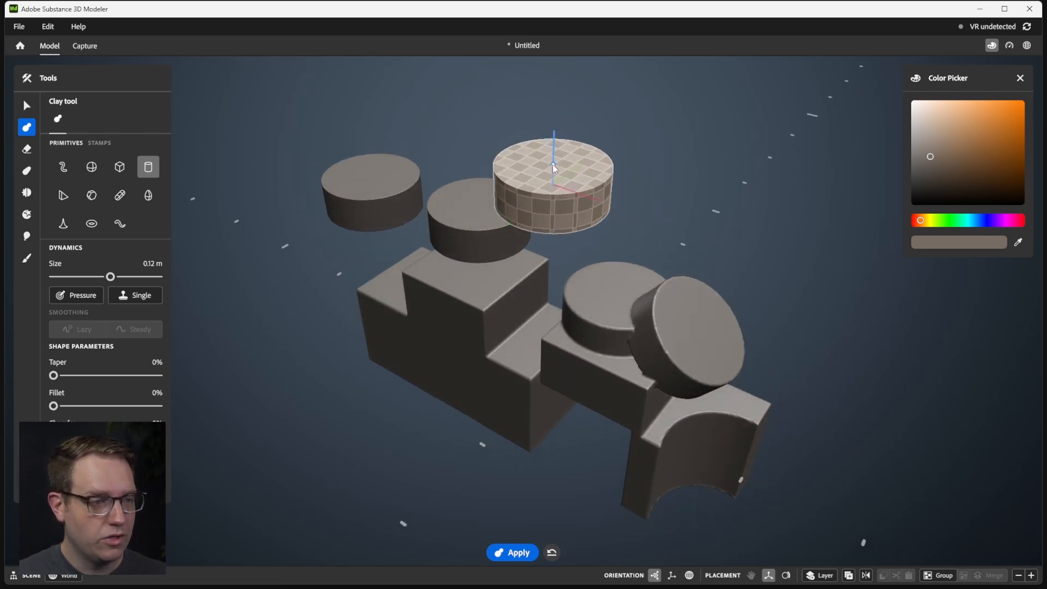
left_click_drag(552, 164, 544, 63)
scroll(579, 172, "down", 3)
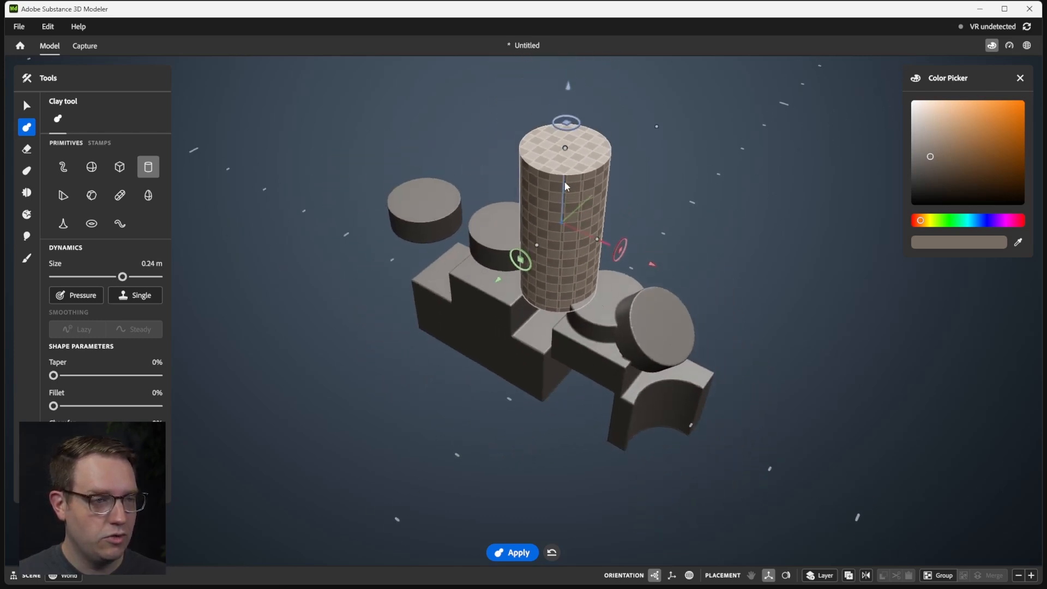
- Shrink the cylinder to a size of 0.13 m, run it vertically through the disc above the left cube and stamp it
left_click_drag(562, 129, 521, 155)
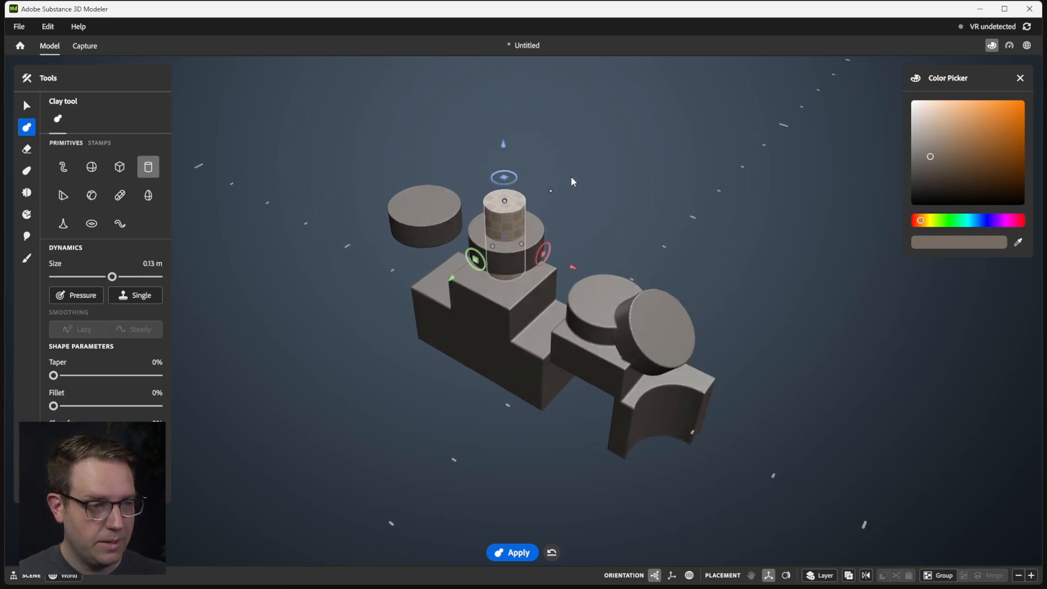
scroll(571, 175, "up", 3)
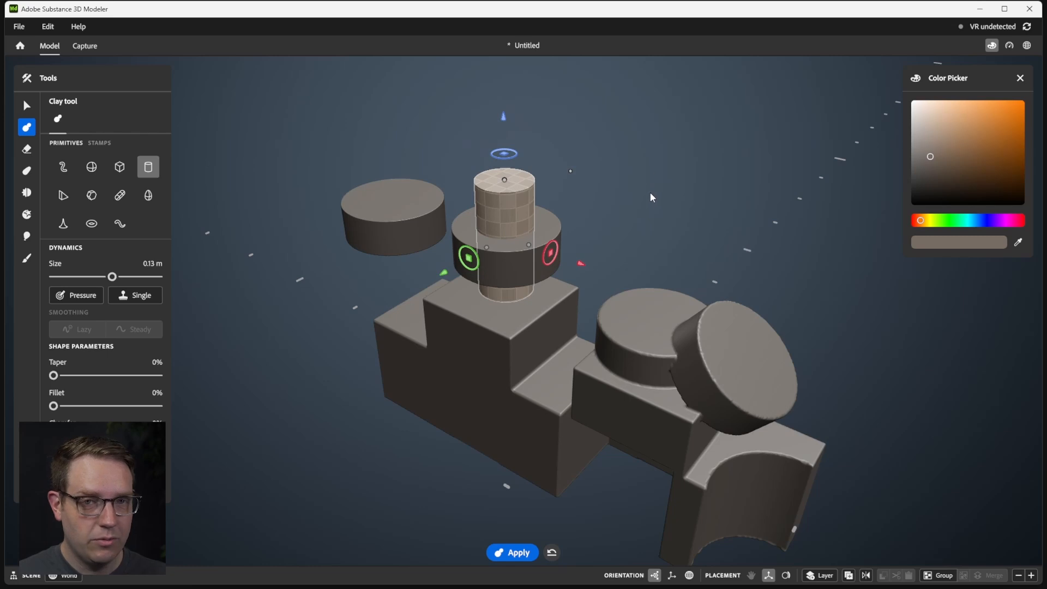
key("Return")
- Select the narrow cylinder separately from the main clay form and lower it through the disc above the left cube
left_click(558, 345)
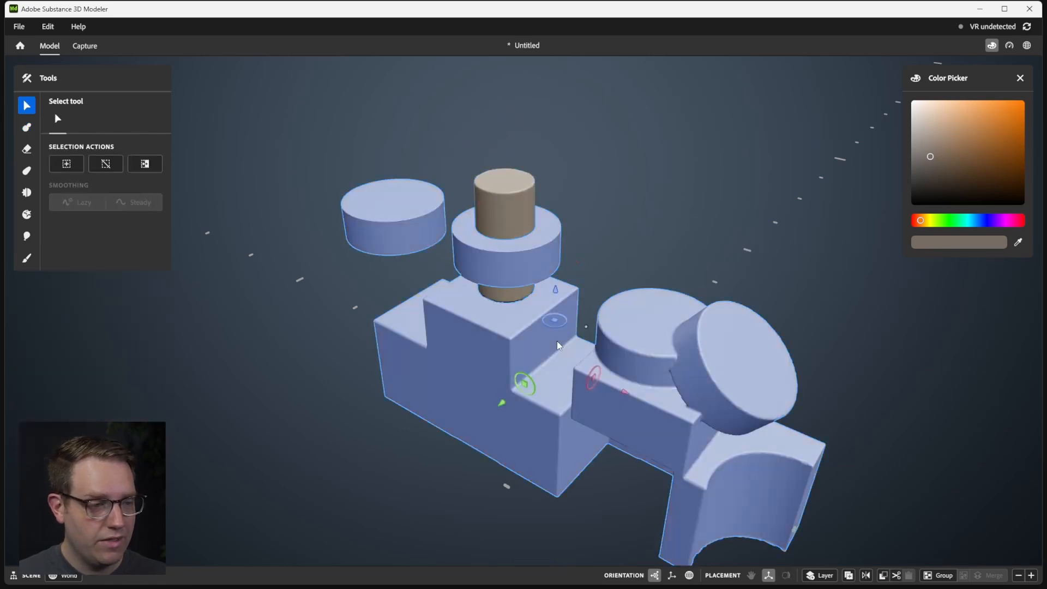
left_click(521, 201)
left_click_drag(504, 156, 498, 187)
left_click(661, 238)
right_click_drag(661, 239, 603, 278)
- Make the main clay form the active layer again and position a Clay tool cylinder upright in the right level disc
left_click(478, 226)
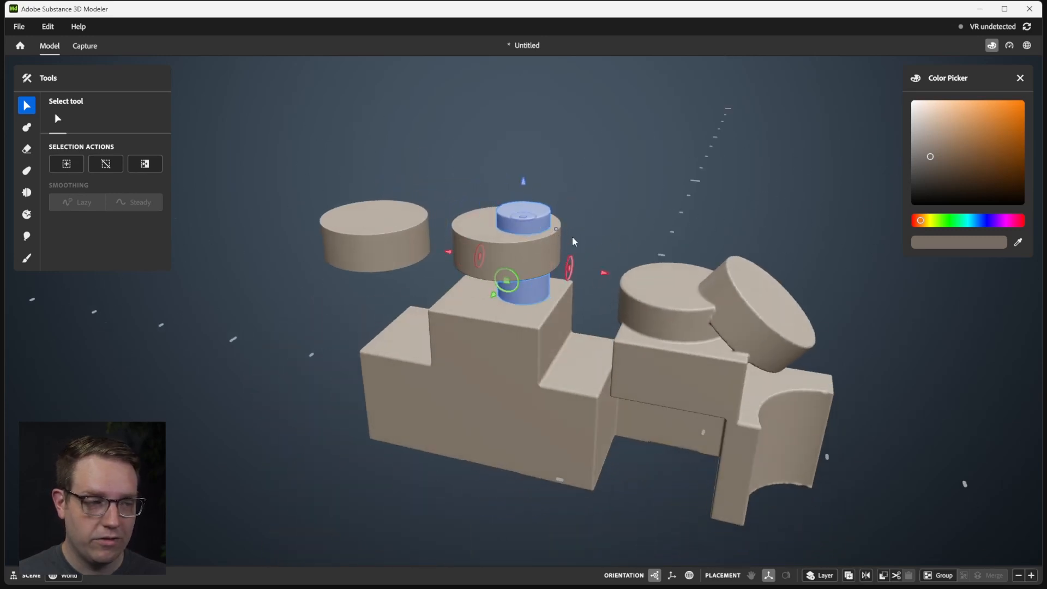
right_click_drag(600, 274, 683, 297)
key("c")
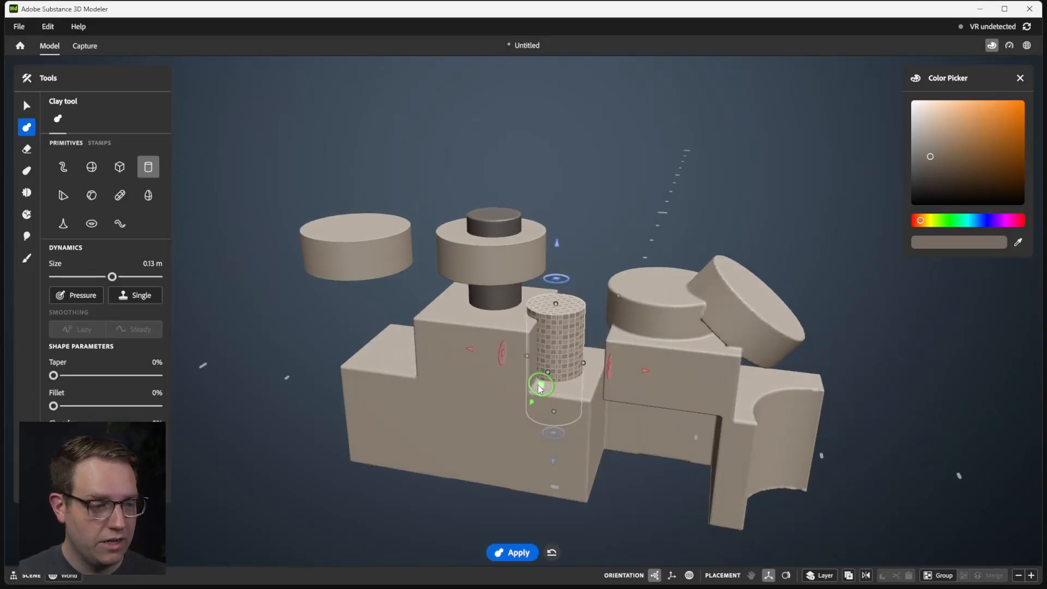
left_click_drag(540, 387, 628, 172)
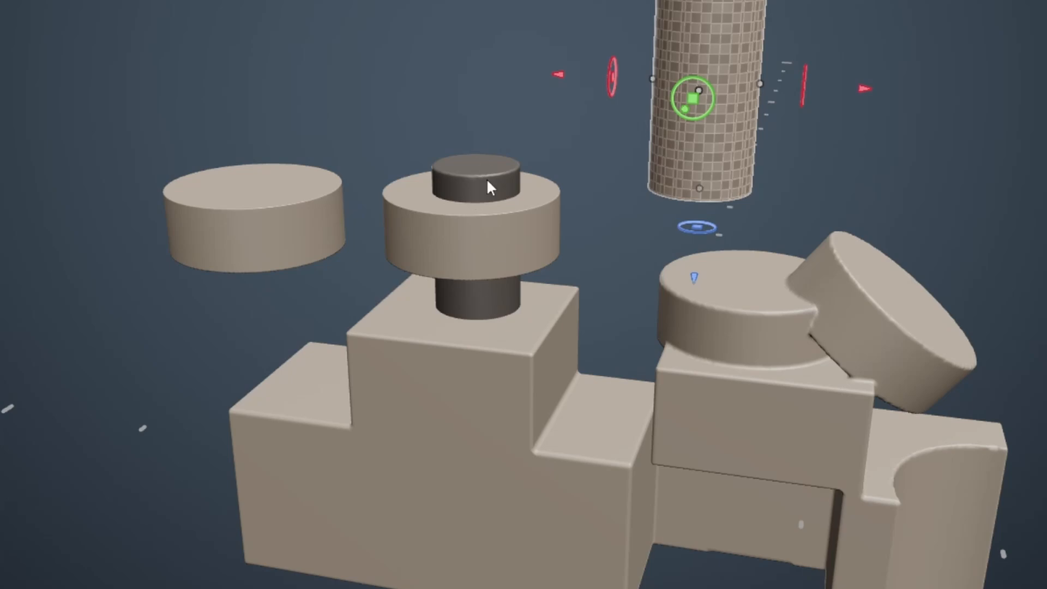
right_click_drag(581, 208, 576, 214)
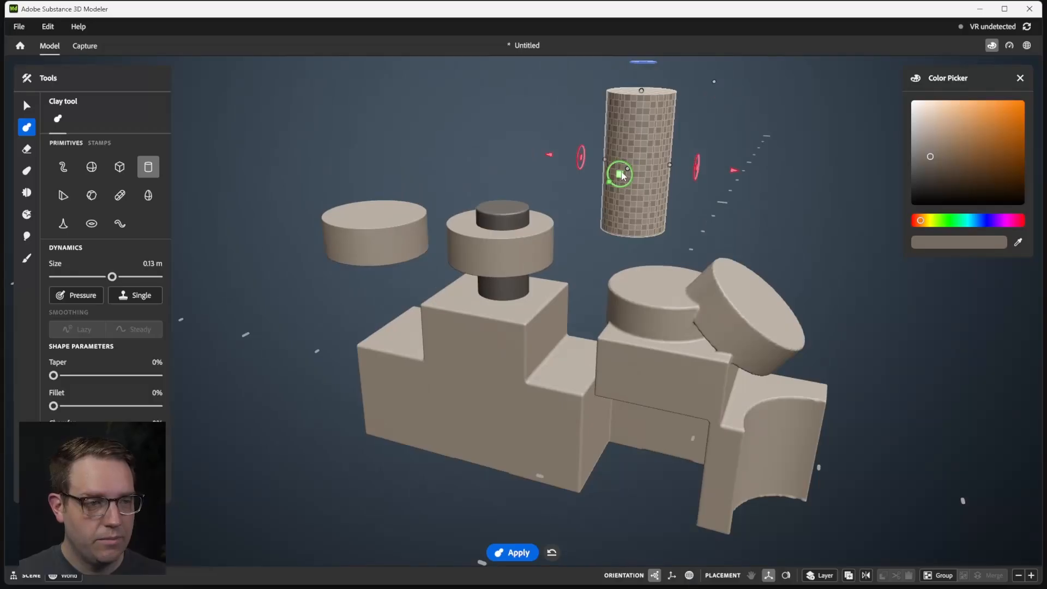
left_click_drag(693, 100, 740, 134)
left_click_drag(657, 201, 648, 295)
right_click_drag(674, 281, 586, 328)
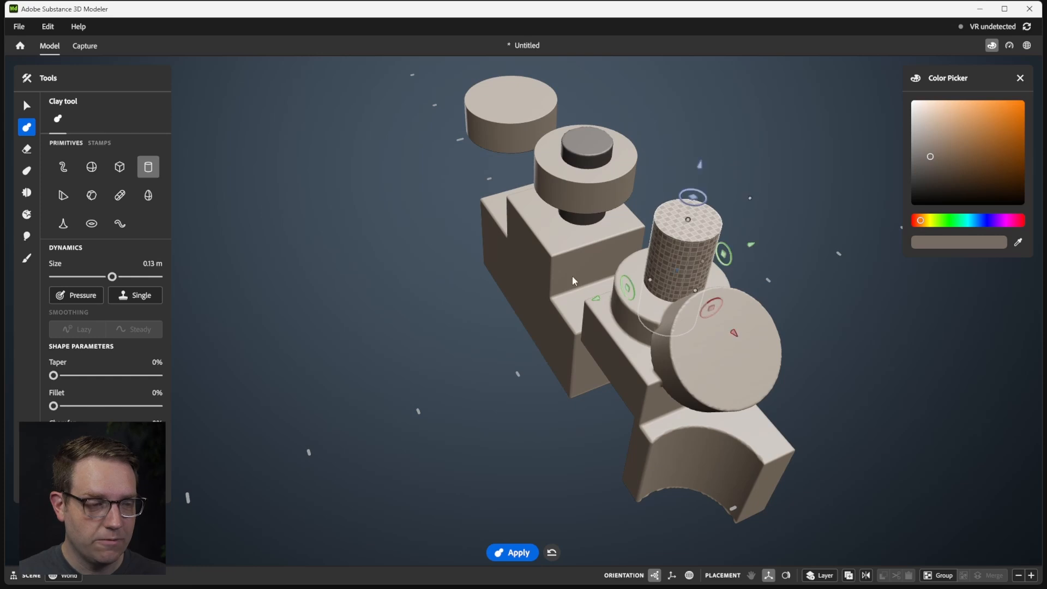
- Put the upright cylinder in the right level disc on its own new clay layer and stamp it there
right_click_drag(572, 276, 688, 238)
right_click(688, 237)
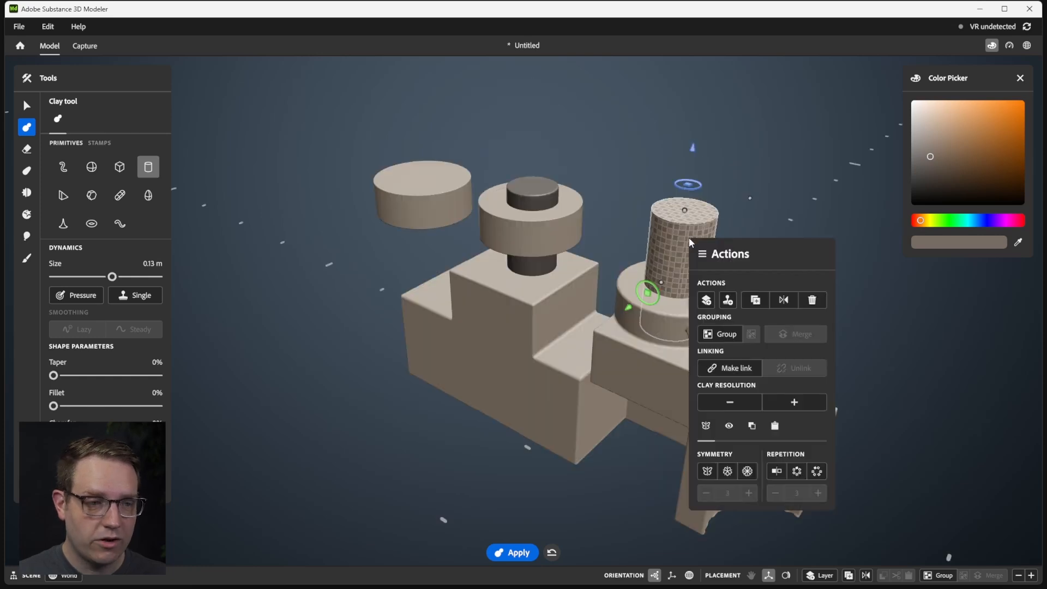
left_click(707, 300)
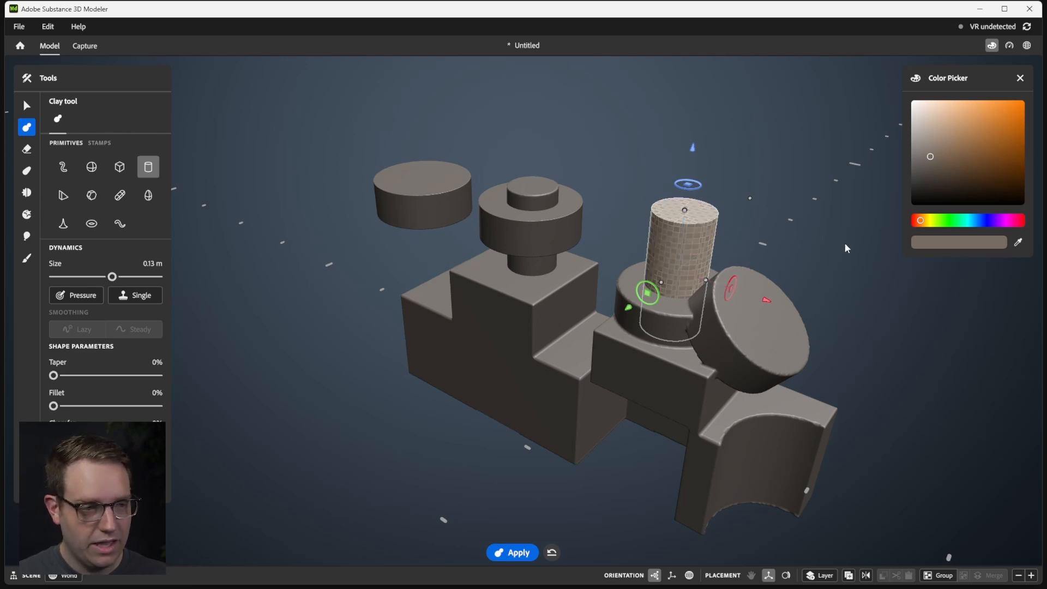
key("1")
left_click_drag(724, 226, 682, 249, "alt")
left_click(741, 196)
left_click(679, 250)
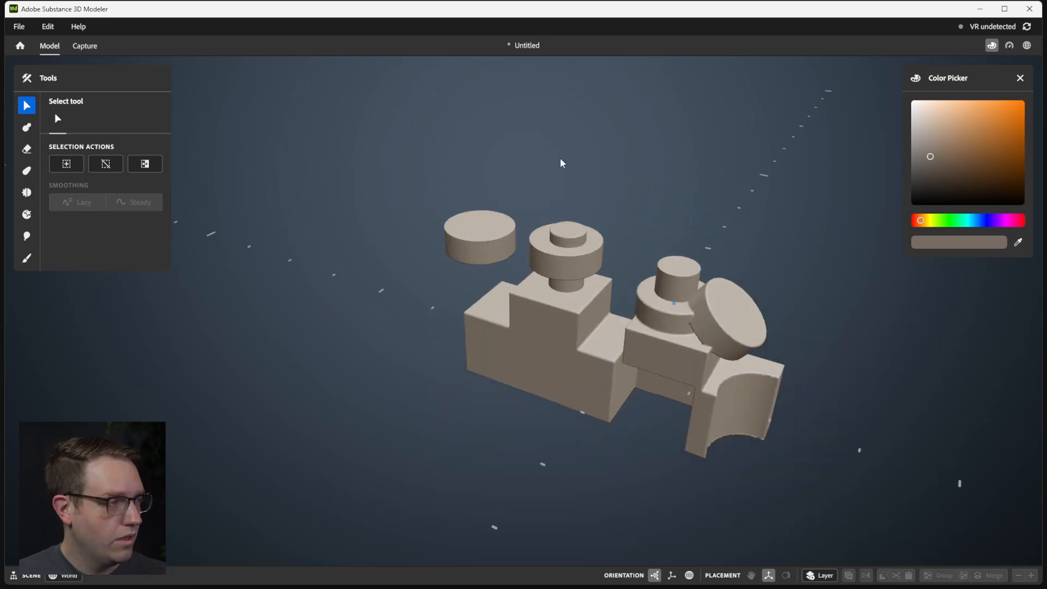
left_click_drag(561, 161, 568, 205, "alt")
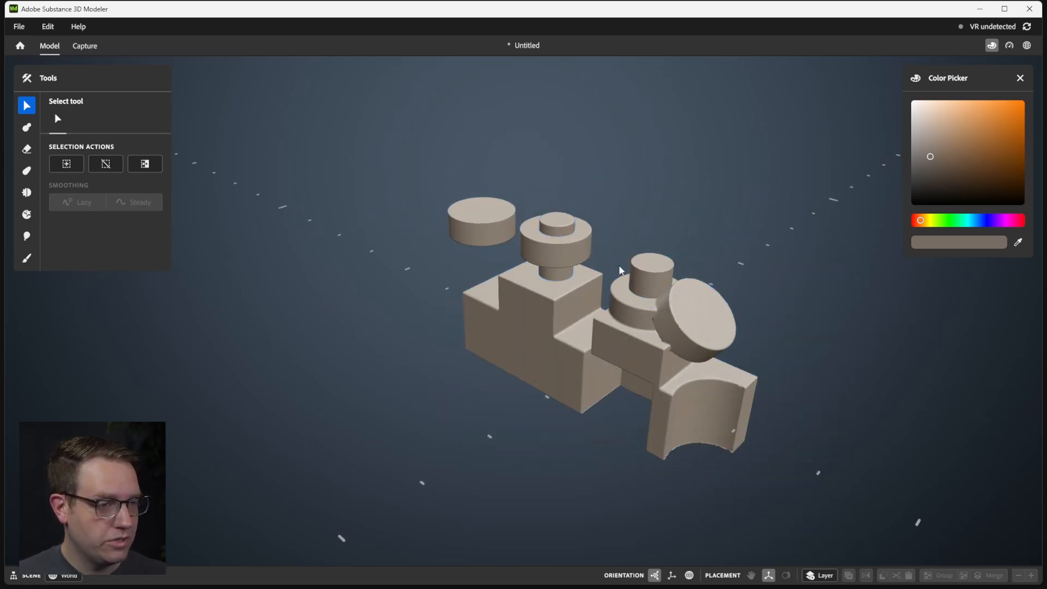
- Select the newly stamped cylinder on its own and raise it clear above the right level disc
left_click(660, 273)
left_click_drag(658, 273, 663, 158, "alt")
left_click(663, 191)
left_click(655, 252)
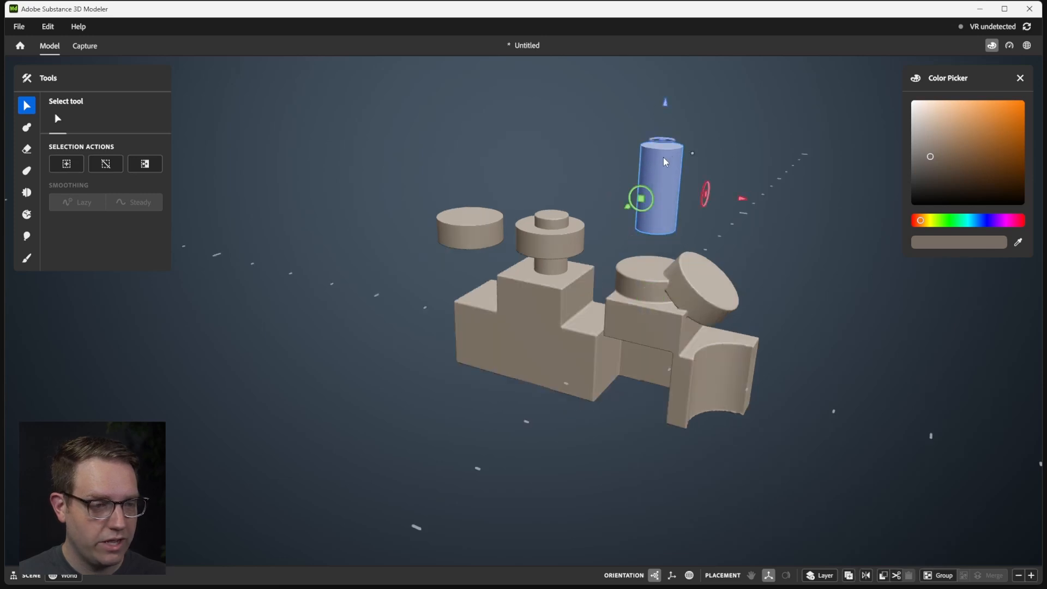
right_click_drag(662, 158, 741, 157, "alt")
middle_click_drag(741, 157, 670, 225, "alt")
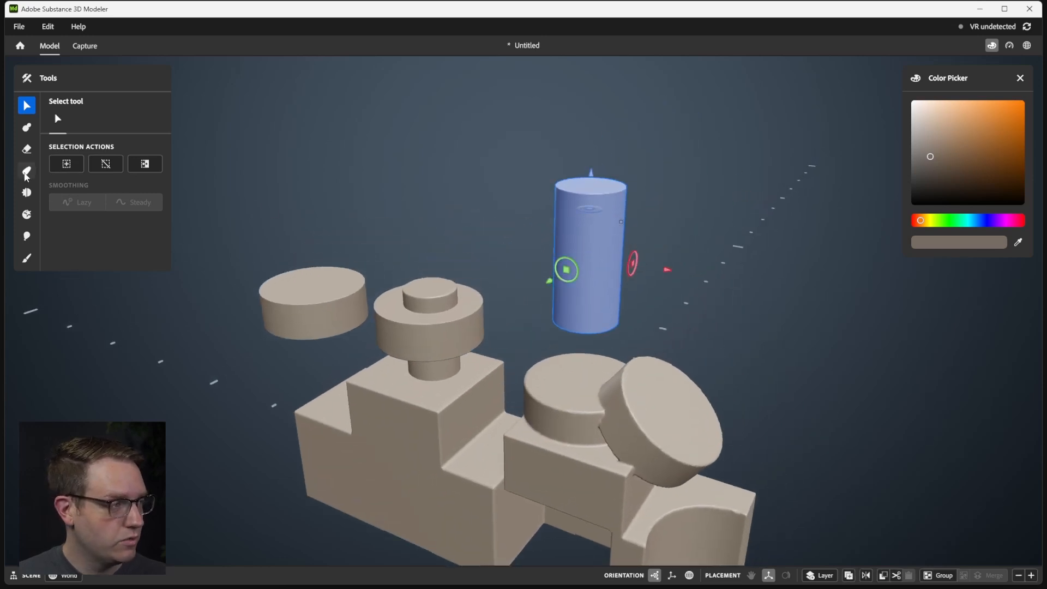
- Set up the Warp tool for surface placement with a sphere shape and a size of 2.57 cm
left_click(26, 174)
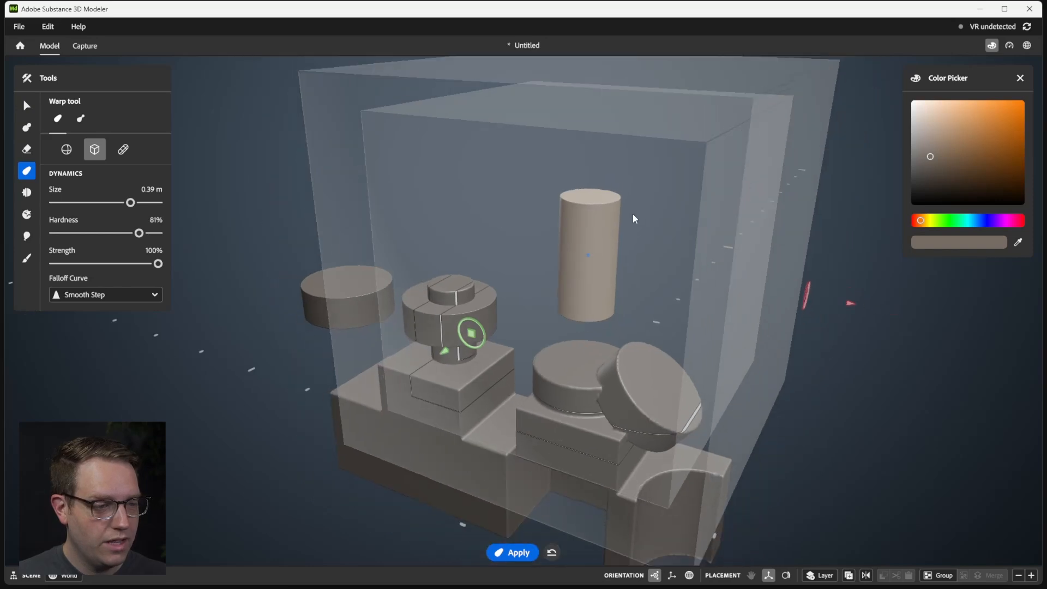
key("g")
left_click_drag(621, 204, 618, 213, "alt")
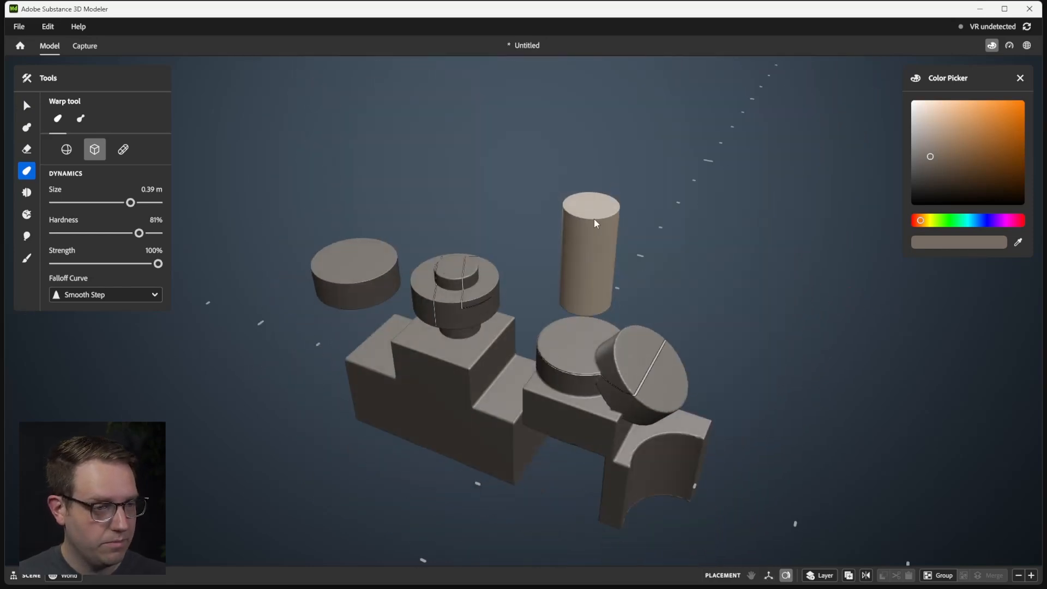
left_click_drag(130, 202, 85, 202)
mouse_move(596, 208)
left_mouse_down("alt")
mouse_move(602, 231)
mouse_move(592, 213)
left_mouse_up("alt")
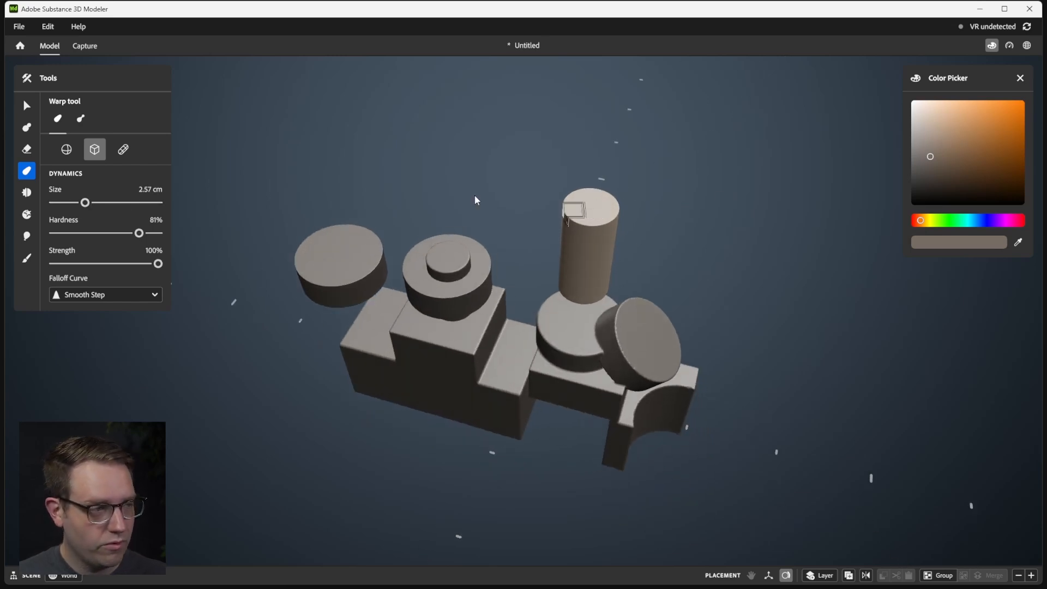
left_click(66, 149)
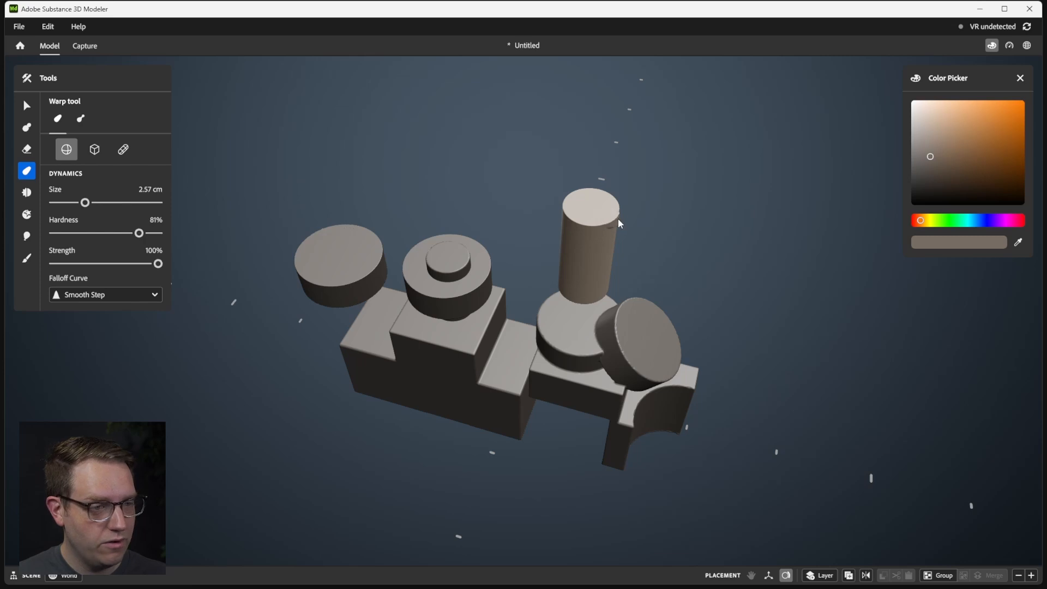
- Try pulling horns out of the raised cylinder's top rim with the Warp sphere, including a pull at 0% hardness
left_click_drag(617, 218, 666, 213)
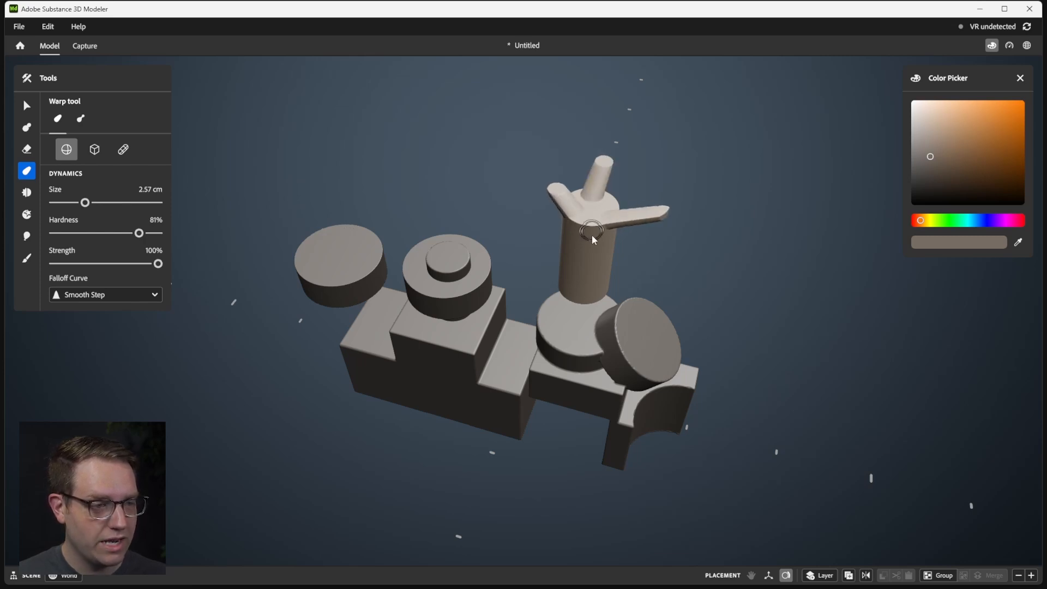
key("ctrl+z")
left_click_drag(139, 232, 53, 233)
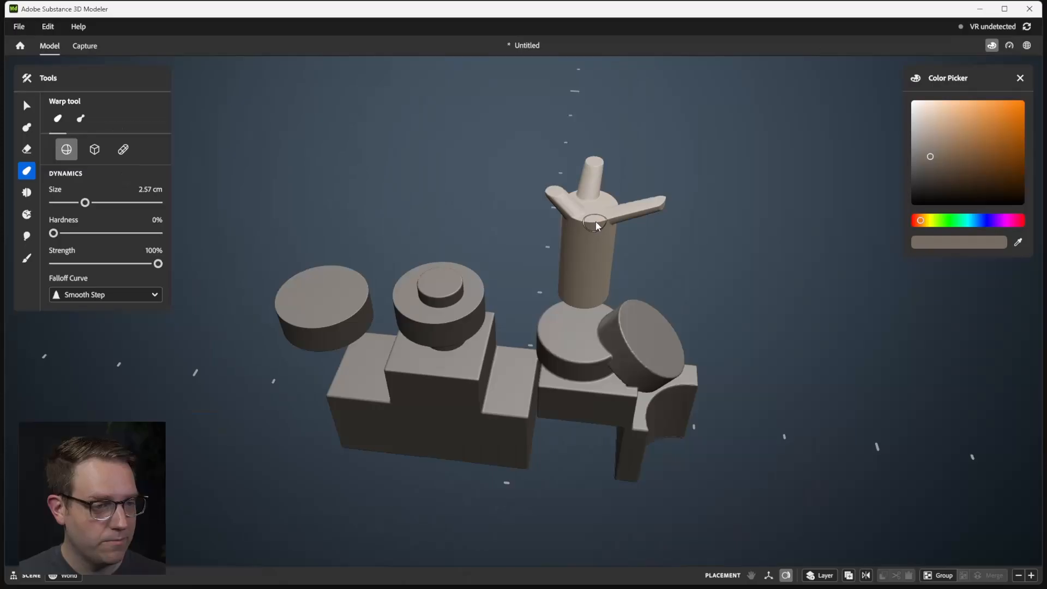
mouse_move(604, 234)
left_mouse_down()
mouse_move(580, 226)
mouse_move(595, 231)
left_mouse_up()
- Try pulling a bump out of the raised cylinder's side at 25% Warp hardness, undoing each pull and checking the falloff curve options
left_click_drag(53, 232, 79, 233)
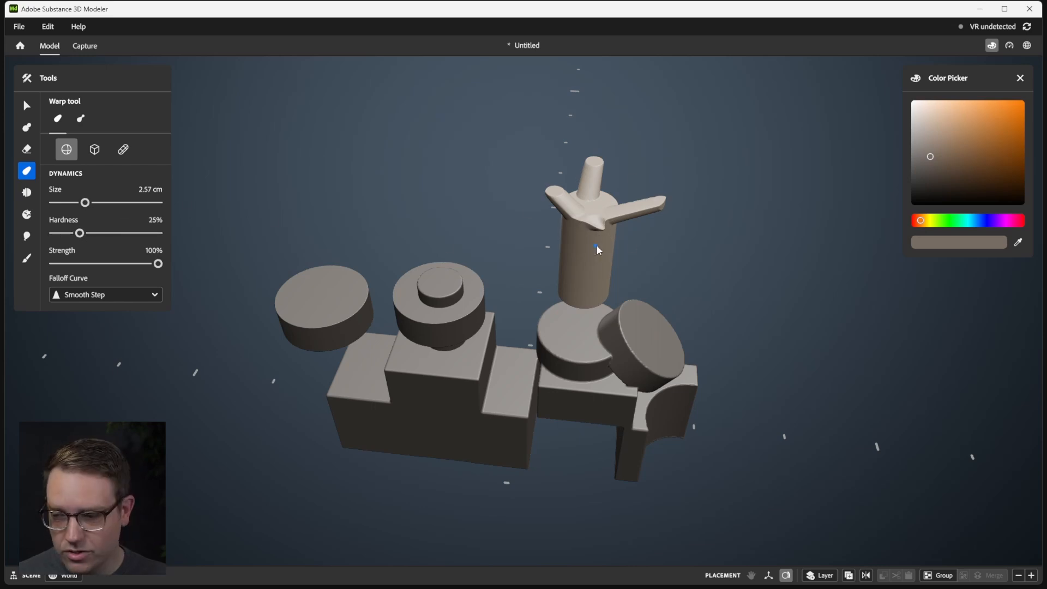
scroll(596, 244, "up", 3)
left_click_drag(607, 242, 635, 268)
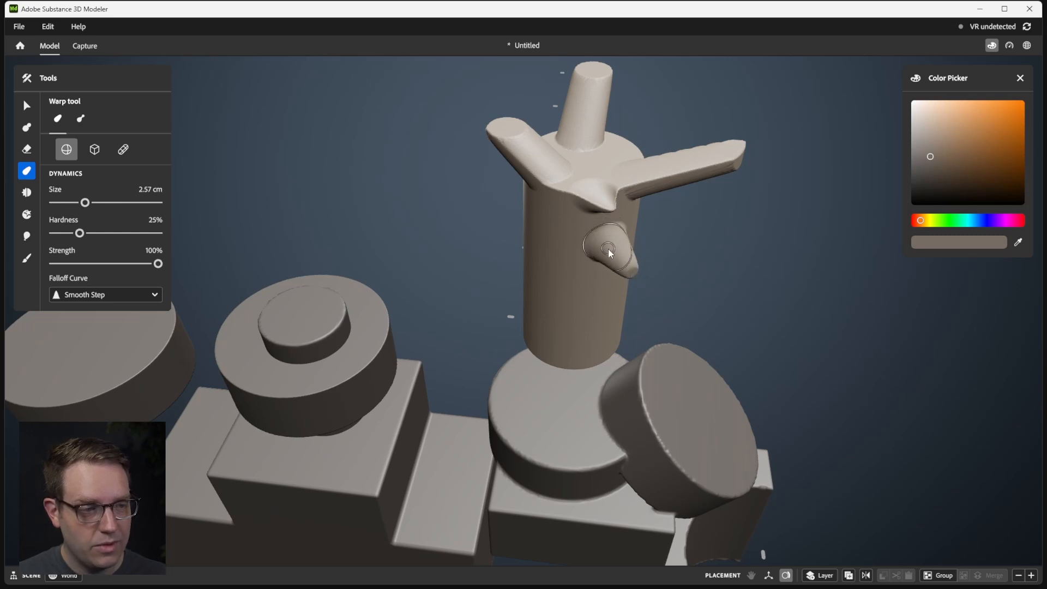
key("ctrl+z")
left_click(113, 296)
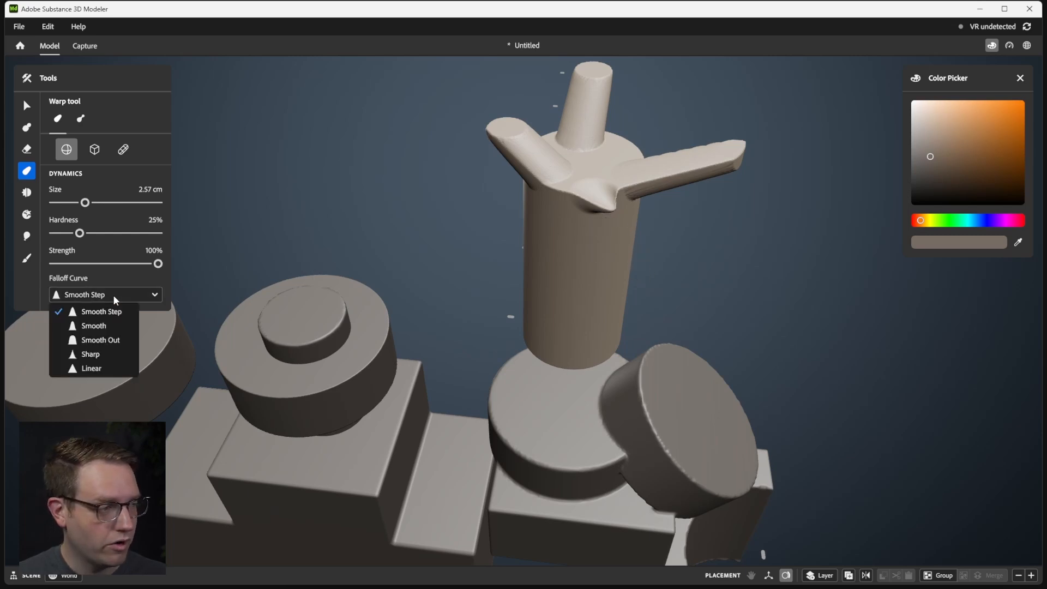
left_click(617, 238)
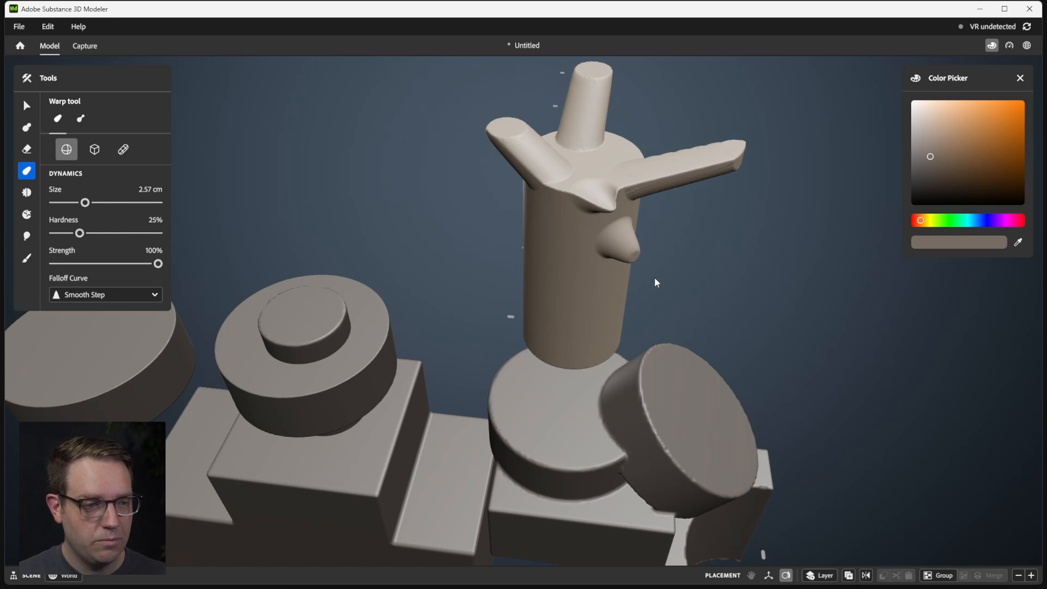
scroll(711, 216, "down", 4)
key("ctrl+z")
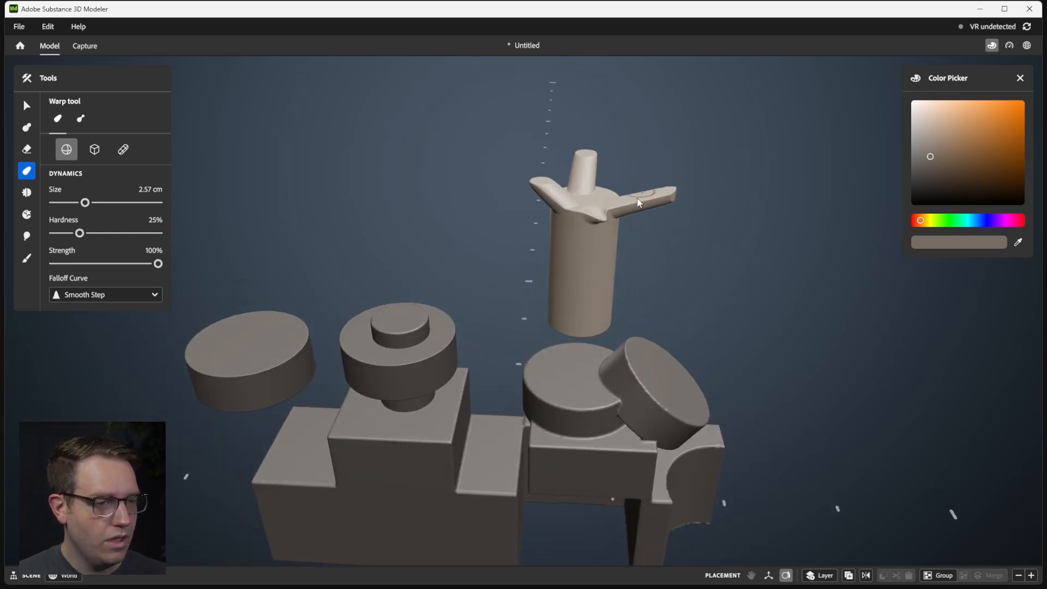
- Place the Warp sphere on the raised cylinder's side with its gizmo and pull a small knob outward
left_click_drag(637, 198, 625, 237, "alt")
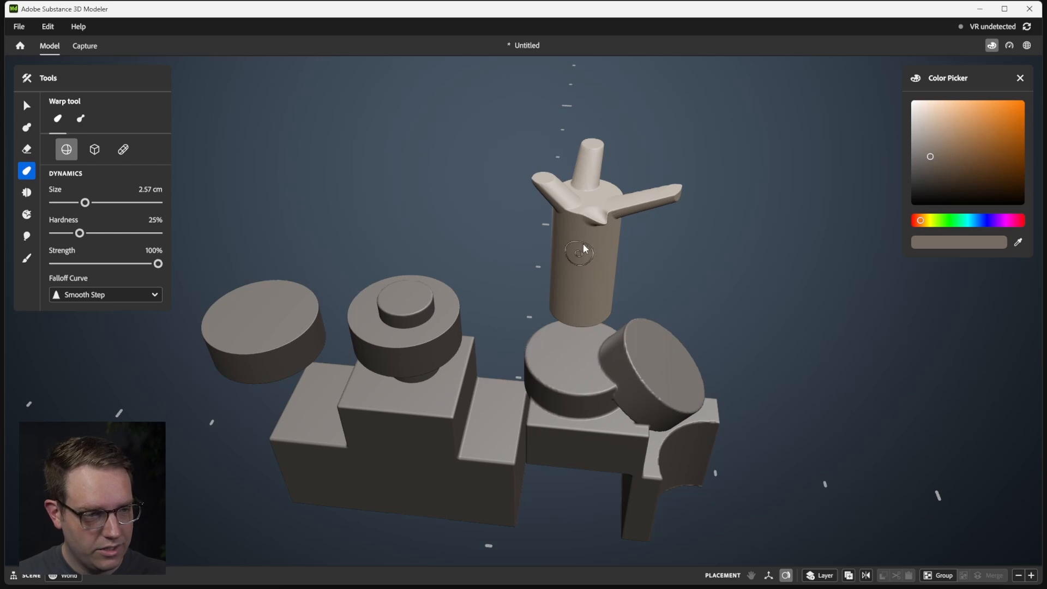
scroll(593, 250, "up", 3)
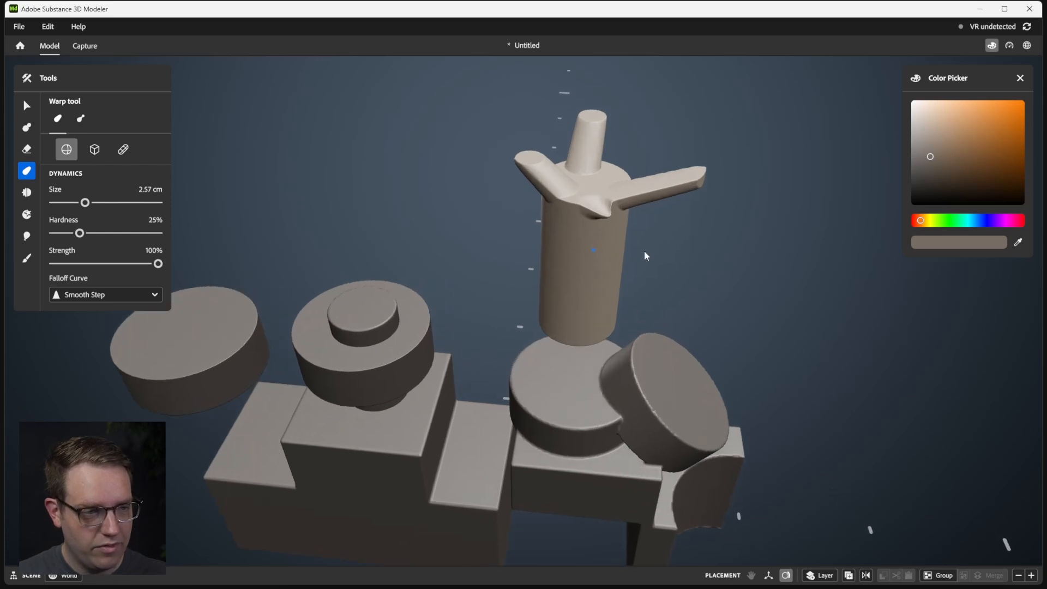
left_click(591, 259)
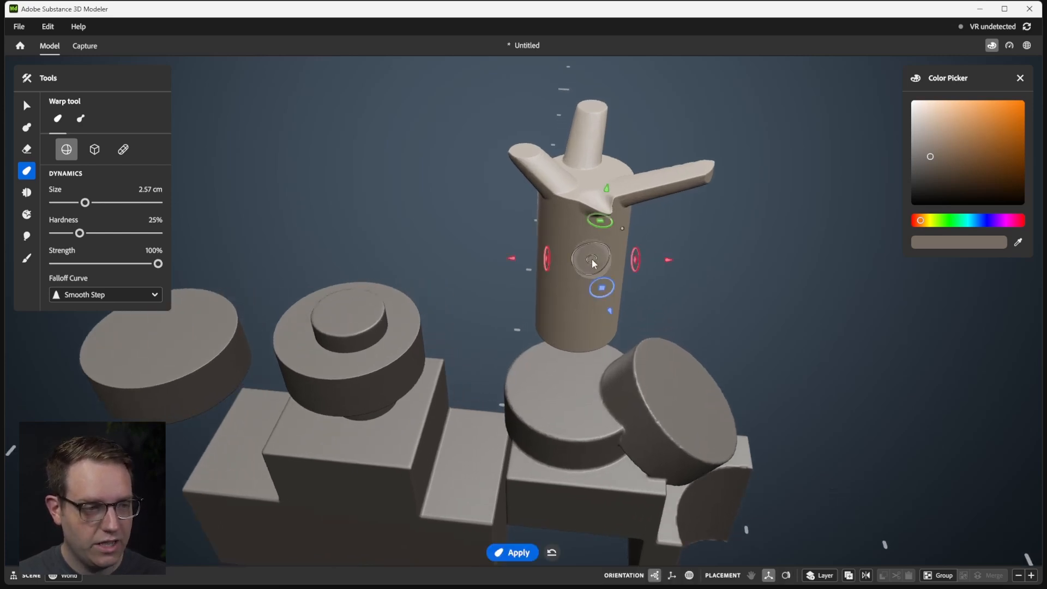
left_click_drag(590, 260, 607, 240, "alt")
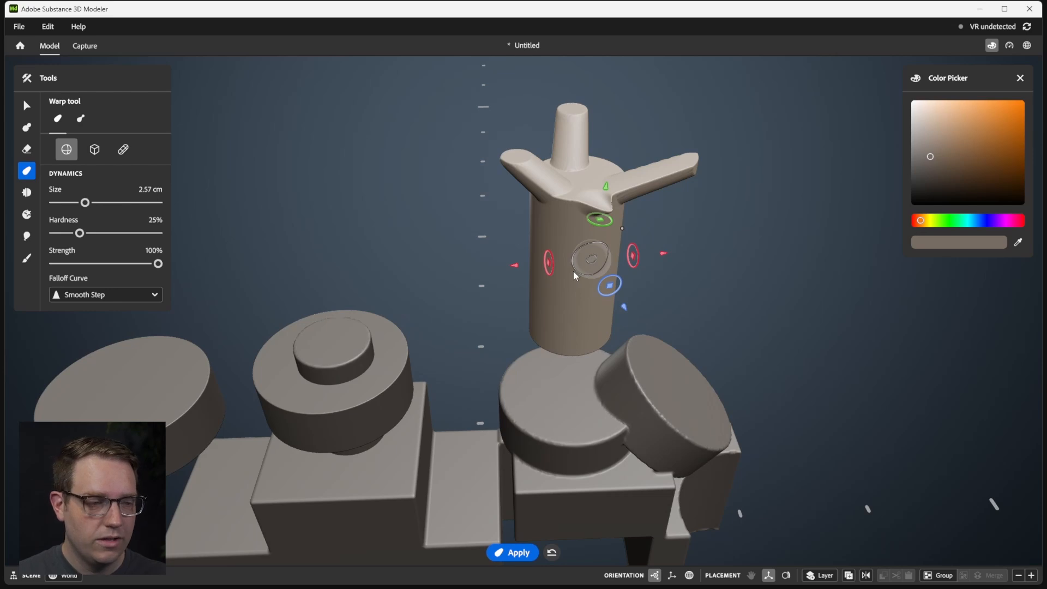
left_click_drag(592, 249, 644, 300, "alt")
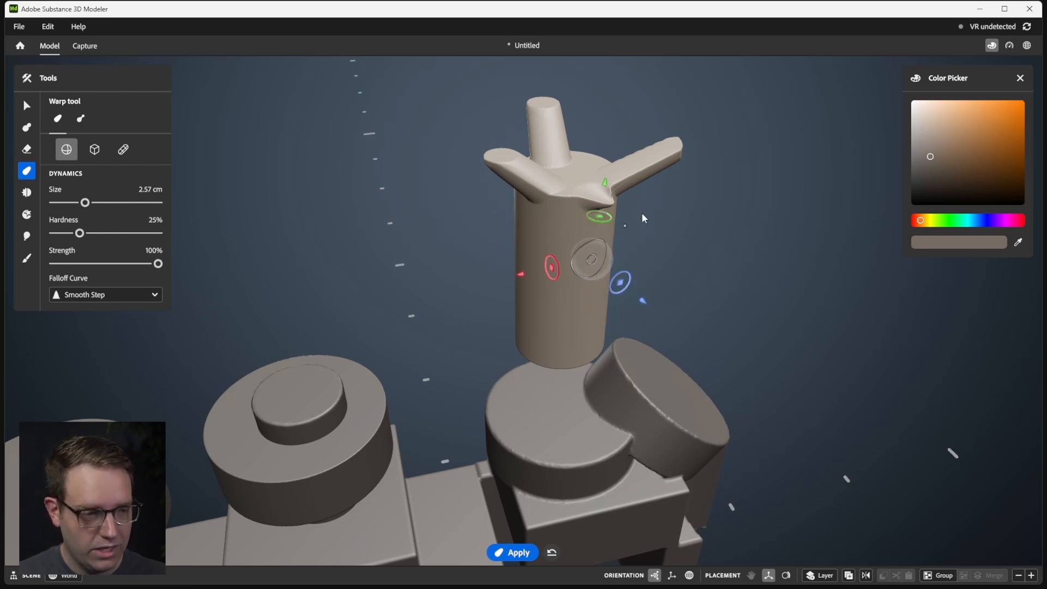
left_click_drag(647, 300, 658, 308)
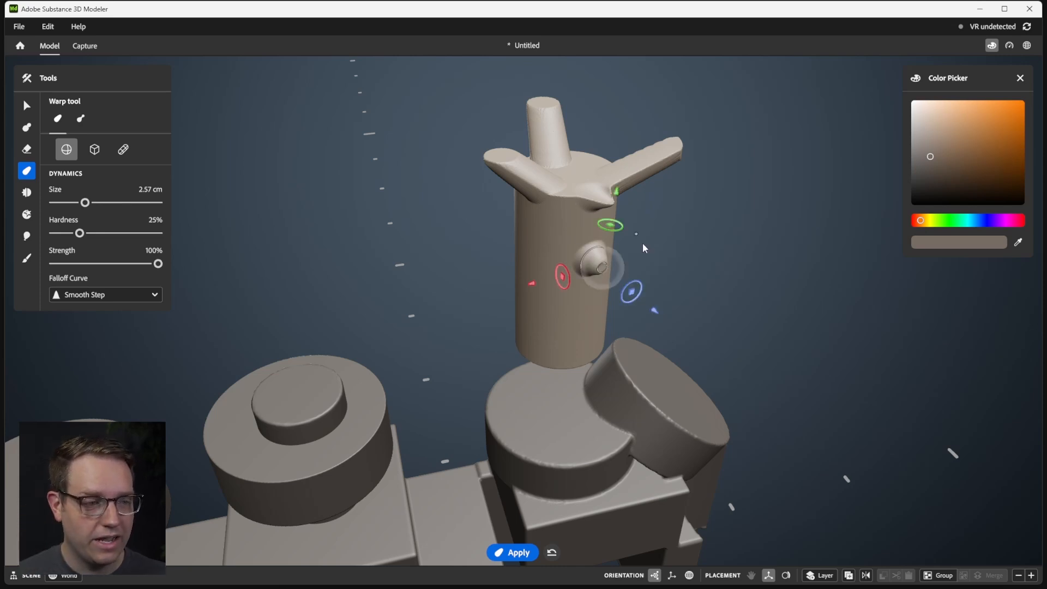
left_click_drag(676, 244, 652, 251, "alt")
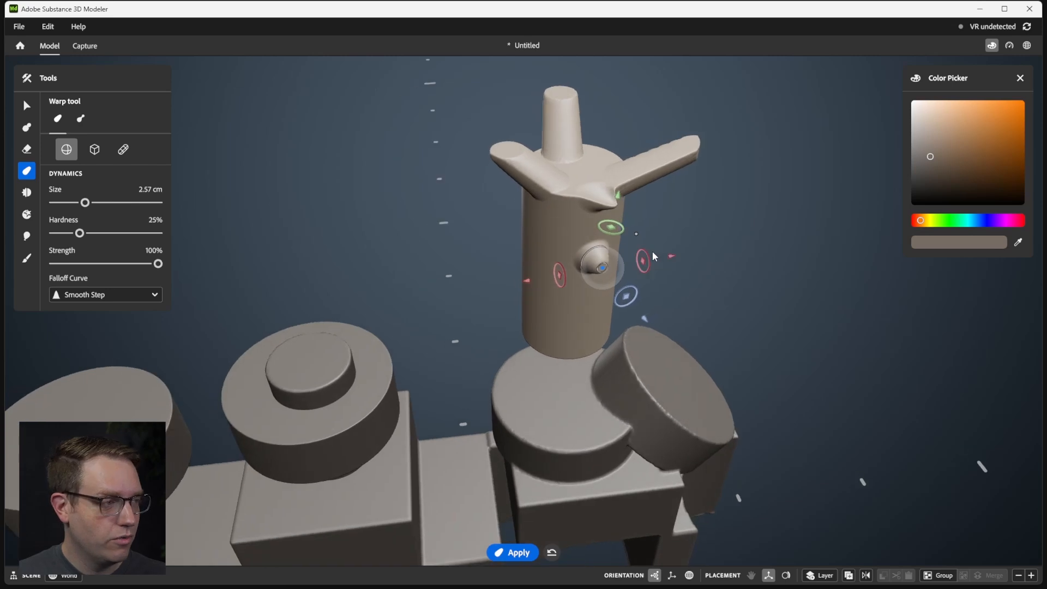
left_click_drag(600, 274, 583, 224, "alt")
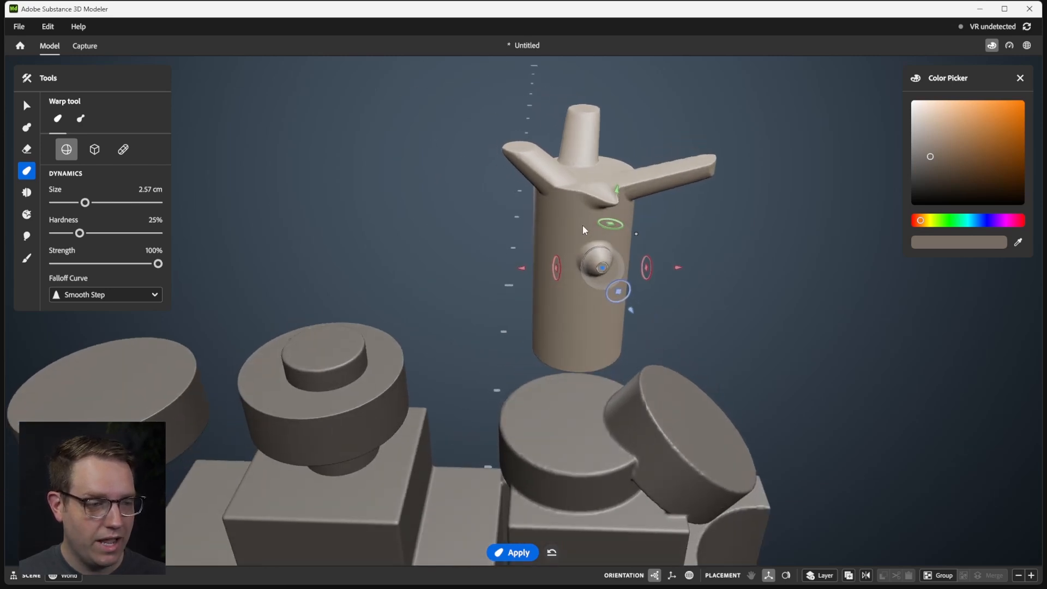
- Undo all the Warp pulls on the raised cylinder, including the side knob and the horns on its top rim
key("ctrl+z")
key("ctrl+z")
key("ctrl+z")
key("ctrl+z")
key("ctrl+z")
key("ctrl+z")
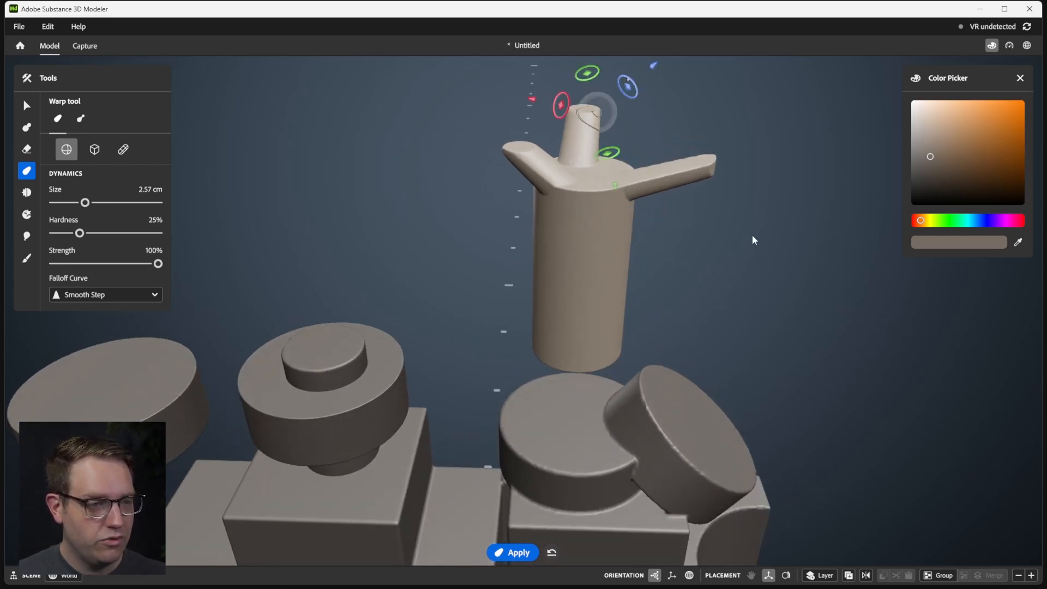
key("ctrl+z")
left_click_drag(753, 240, 580, 263, "alt")
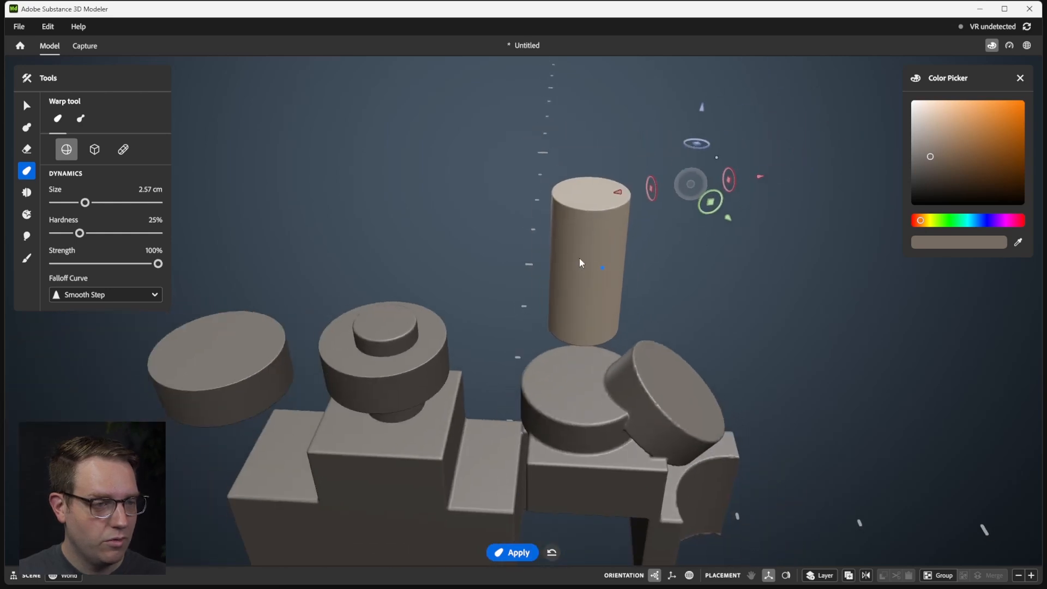
- Change the Warp shape to a cube of 7.11 cm, place it around the raised cylinder's top and set hardness to 84%
left_click(96, 151)
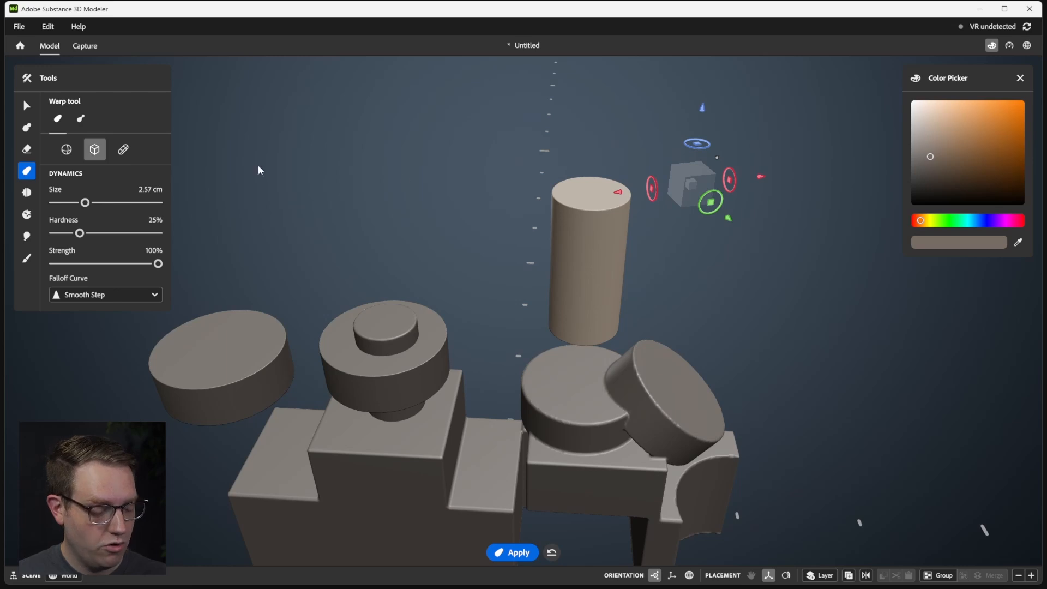
mouse_move(579, 164)
left_mouse_down("alt")
mouse_move(579, 184)
mouse_move(584, 171)
left_mouse_up("alt")
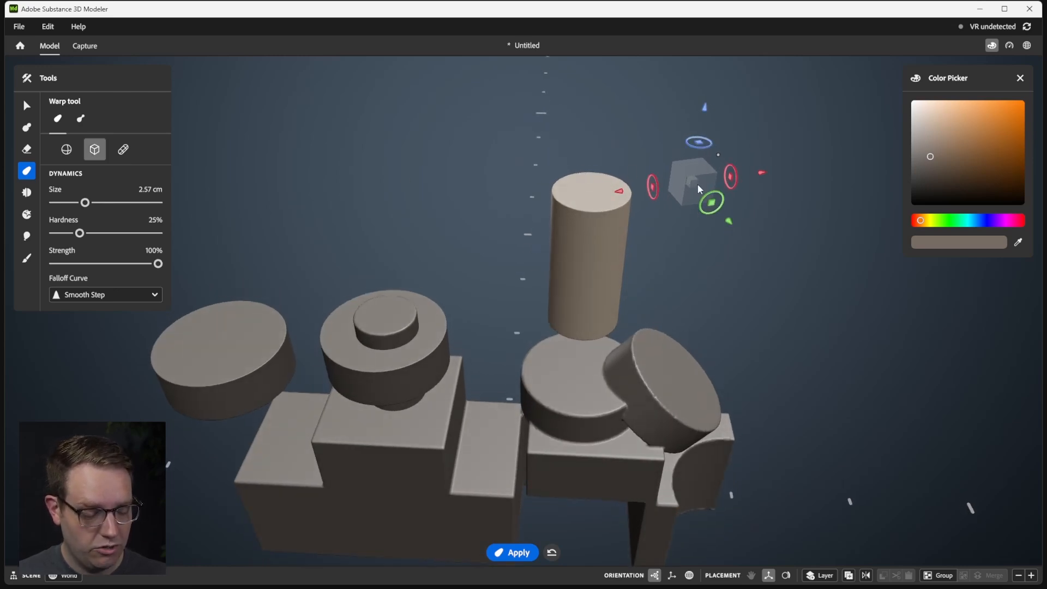
left_click_drag(697, 184, 529, 179, "alt")
left_click_drag(581, 227, 803, 128, "alt")
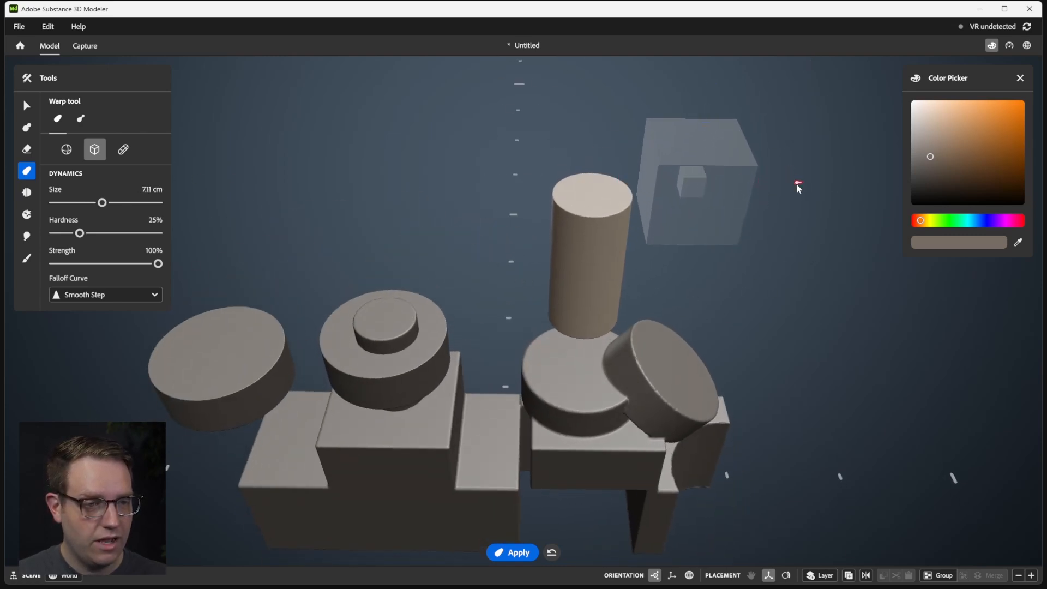
left_click_drag(797, 184, 702, 185)
left_click_drag(79, 233, 141, 231)
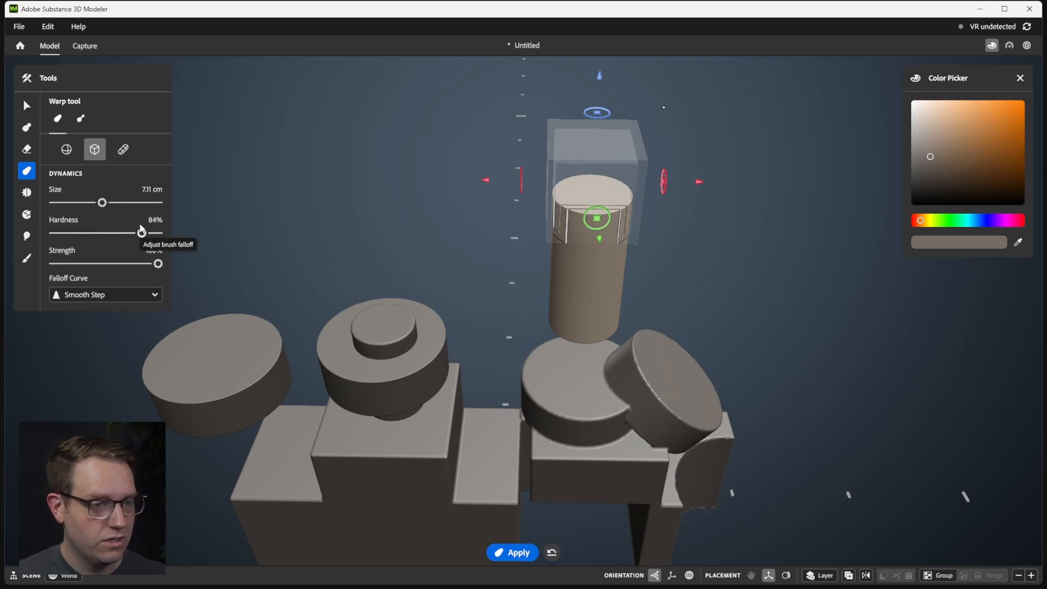
- Enlarge the Warp cube to 0.18 m, set hardness to 59% and shift the raised cylinder's upper part sideways into an offset bend
right_click_drag(697, 205, 639, 159)
left_click_drag(663, 107, 732, 90)
right_click_drag(574, 172, 578, 139)
left_click_drag(109, 203, 116, 233)
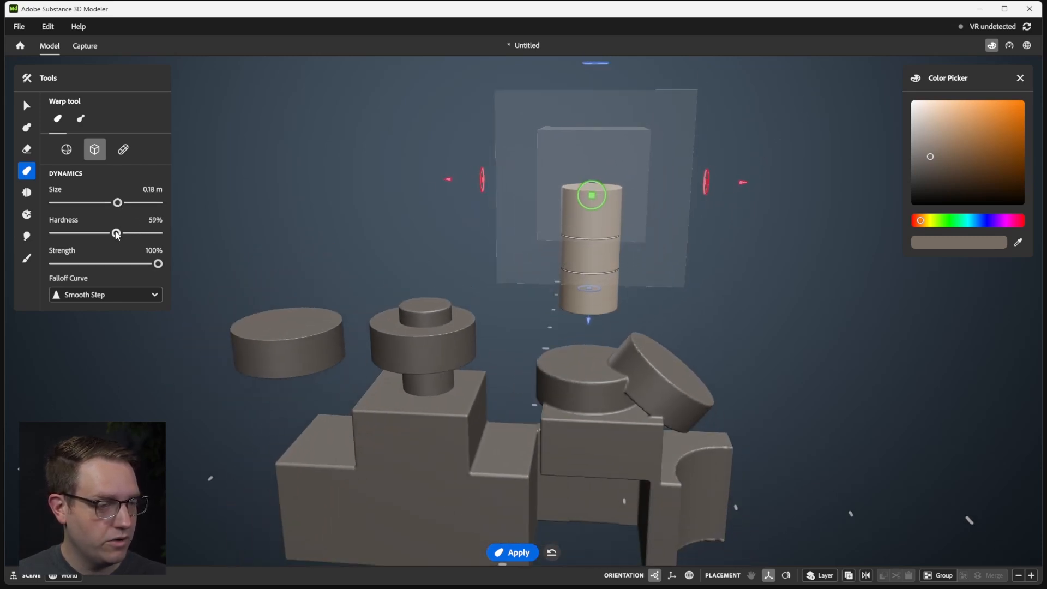
right_click_drag(618, 264, 604, 127)
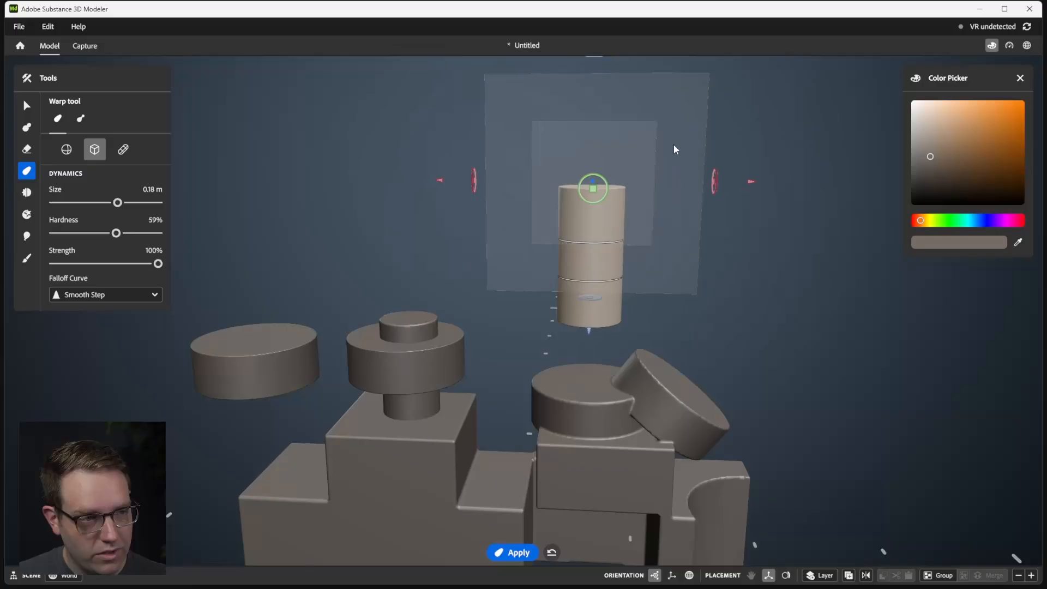
middle_click_drag(785, 141, 775, 271)
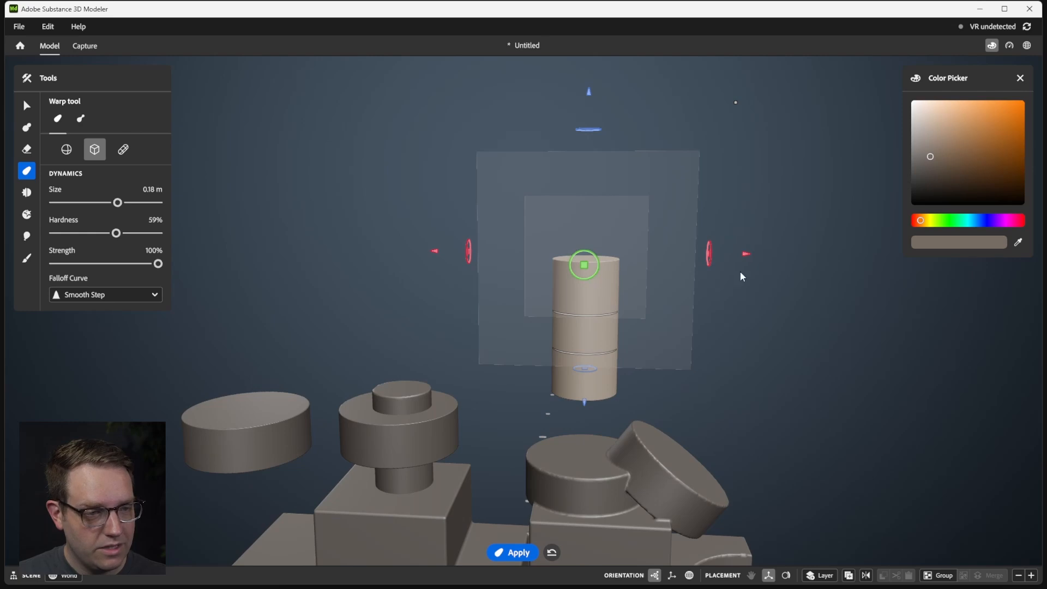
left_click_drag(748, 254, 761, 254)
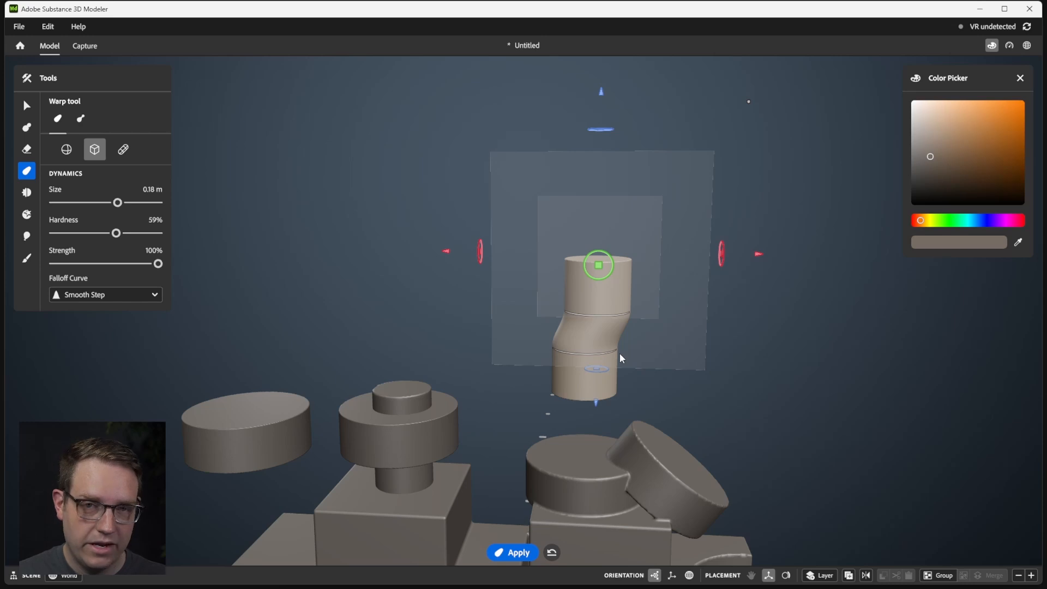
- Undo the offset bend, and try tilting and shifting the raised cylinder's upper part with the Warp cube before reverting it
key("ctrl+z")
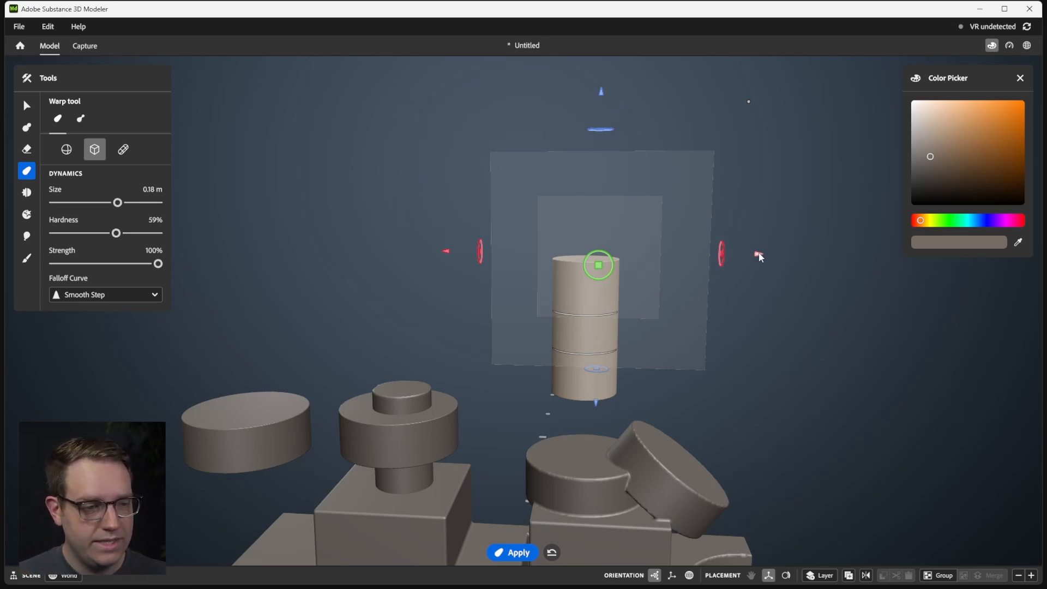
left_click_drag(598, 266, 597, 302)
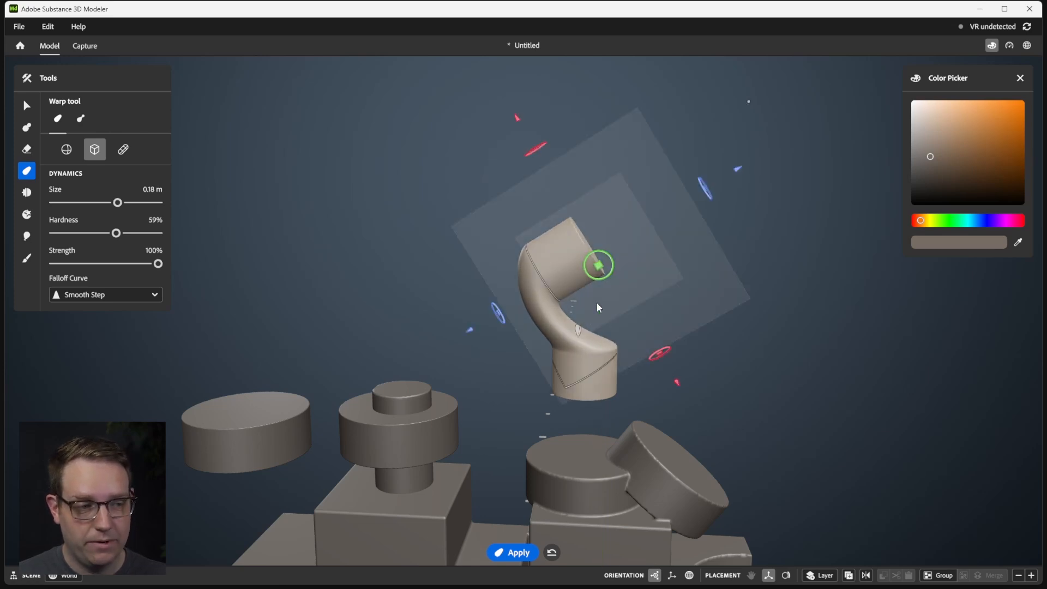
left_click_drag(598, 265, 663, 268)
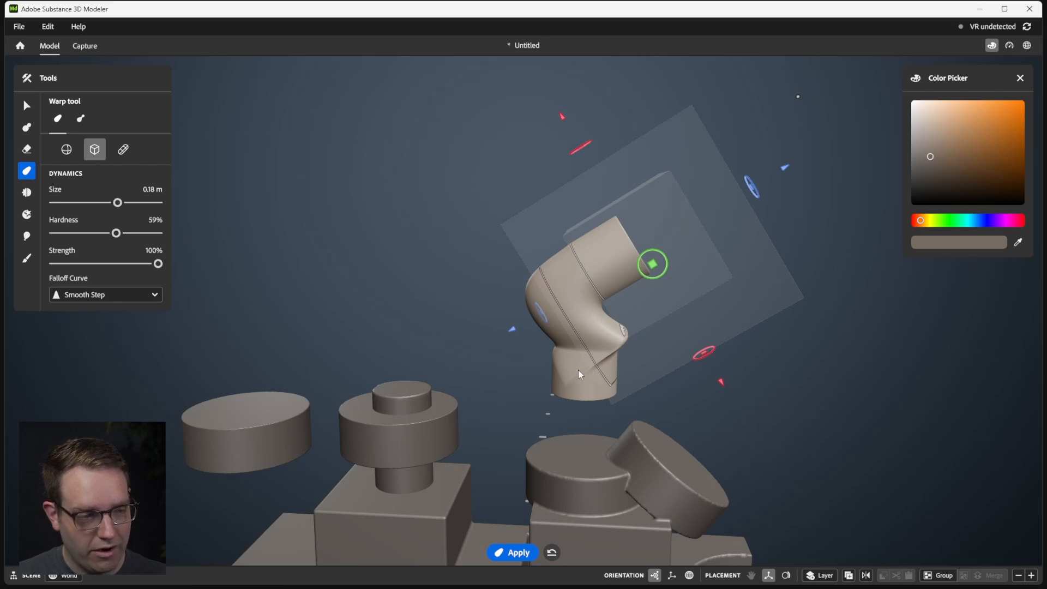
key("ctrl+z")
key("ctrl+z")
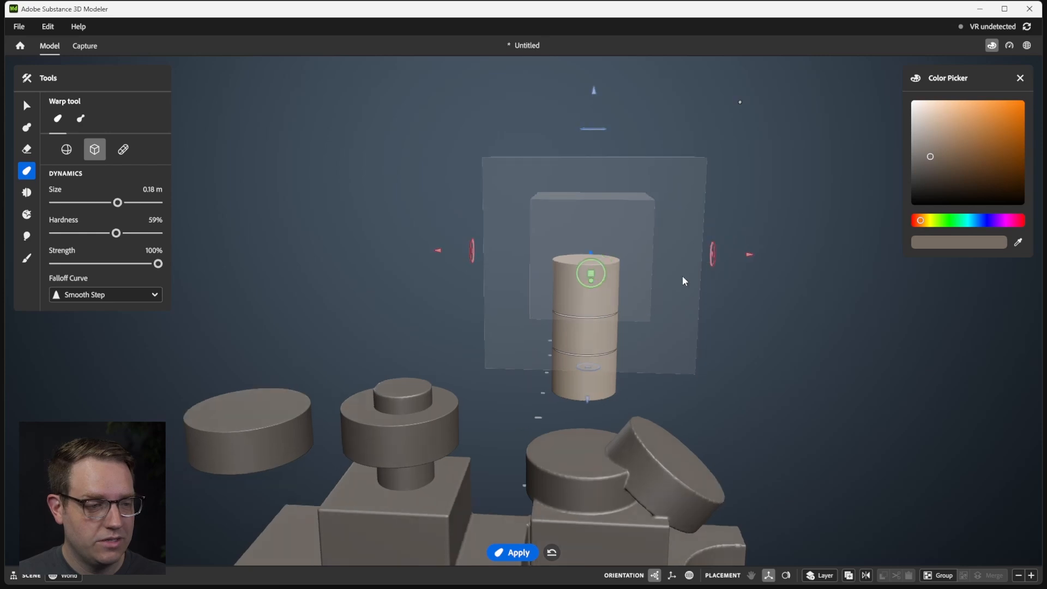
- Rotate the Warp cube around the raised cylinder's top and move it sideways to bend the cylinder into an elbow
mouse_move(682, 278)
right_mouse_down()
mouse_move(669, 283)
mouse_move(692, 267)
right_mouse_up()
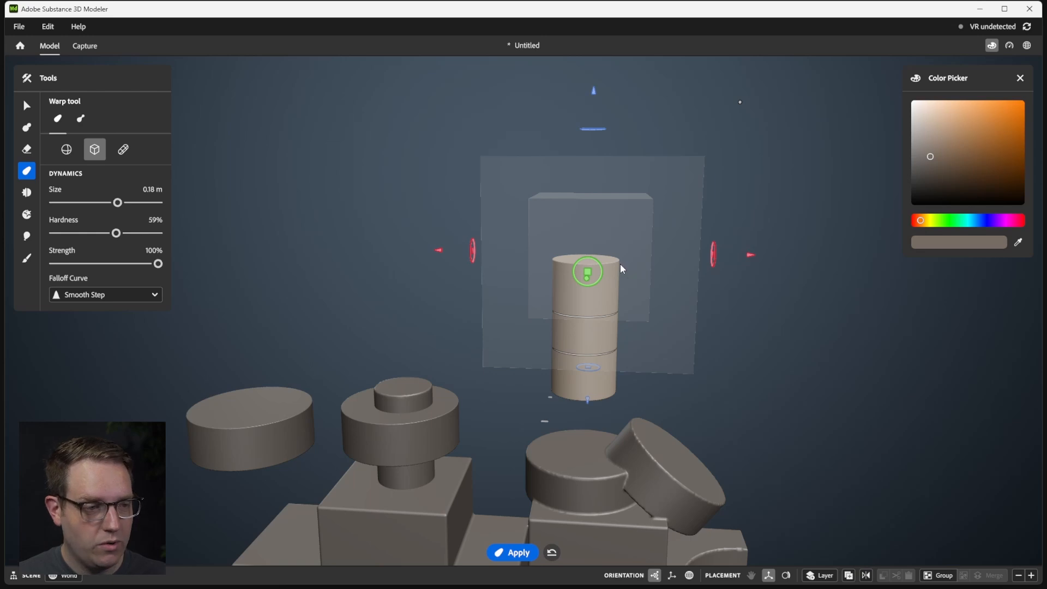
left_click_drag(606, 272, 611, 299)
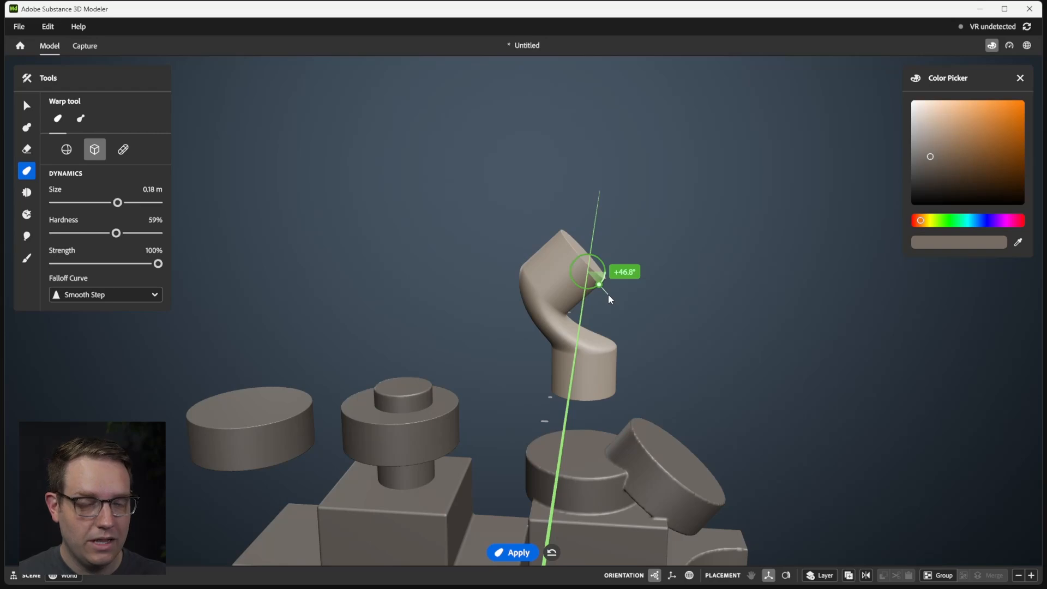
left_click_drag(608, 297, 692, 272)
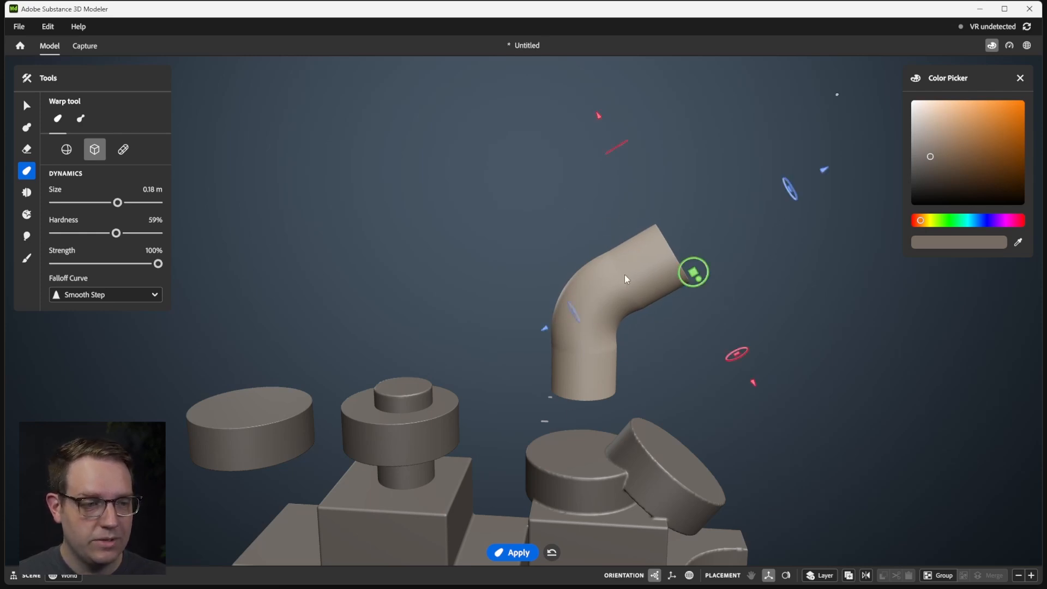
scroll(608, 251, "down", 2)
left_click_drag(553, 271, 471, 267, "alt")
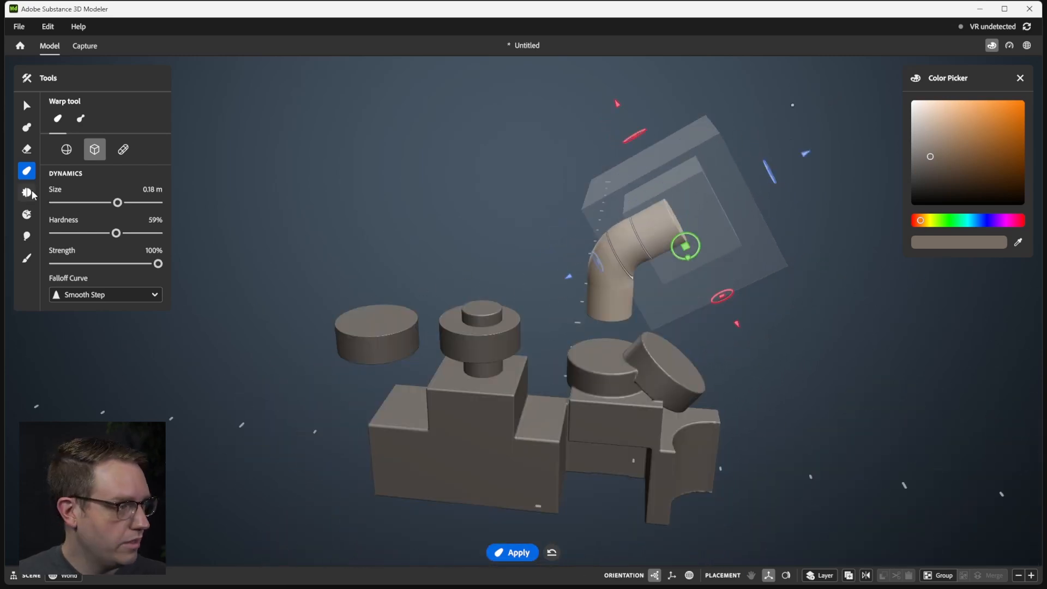
key("Escape")
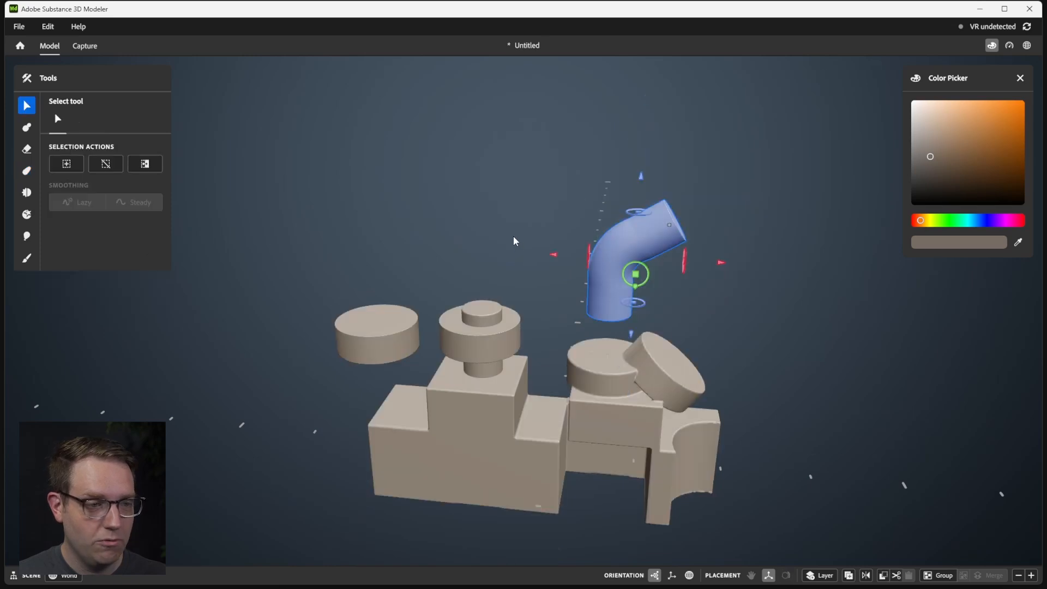
- Select the layer with the base blocks, and switch the selection back to the bent cylinder's layer
left_click(530, 229)
left_click_drag(535, 220, 557, 231, "alt")
left_click(393, 369)
middle_click_drag(487, 339, 517, 289, "alt")
left_click_drag(517, 289, 527, 266, "alt")
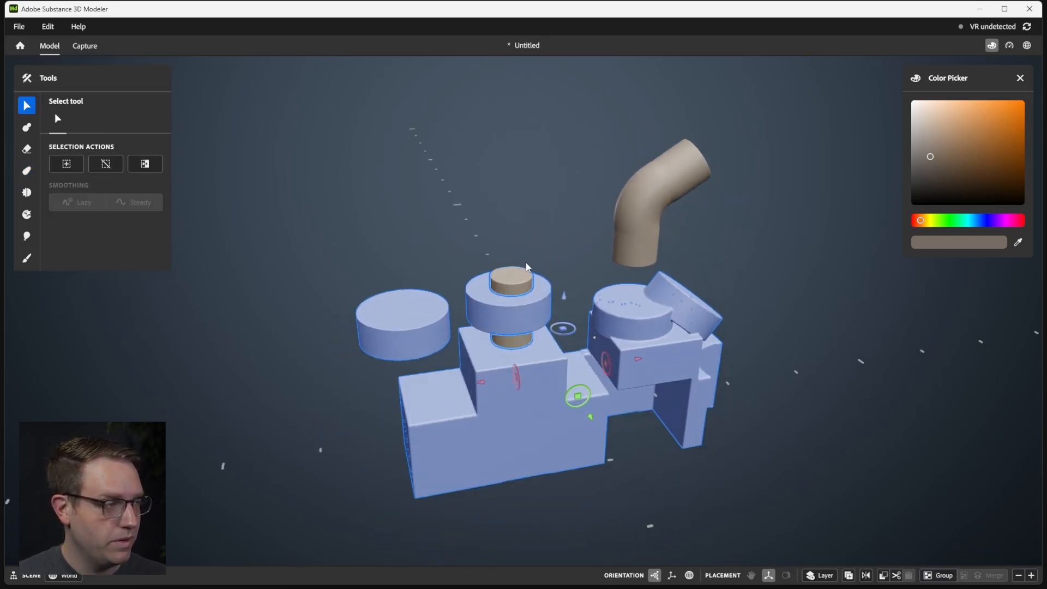
left_click(539, 261)
left_click(629, 218)
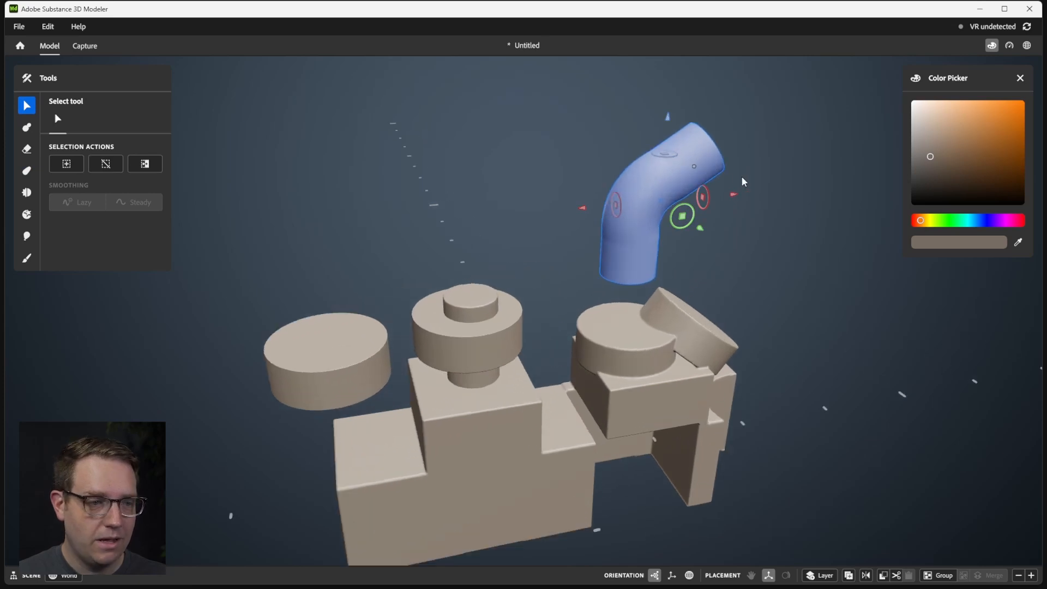
scroll(663, 199, "up", 5)
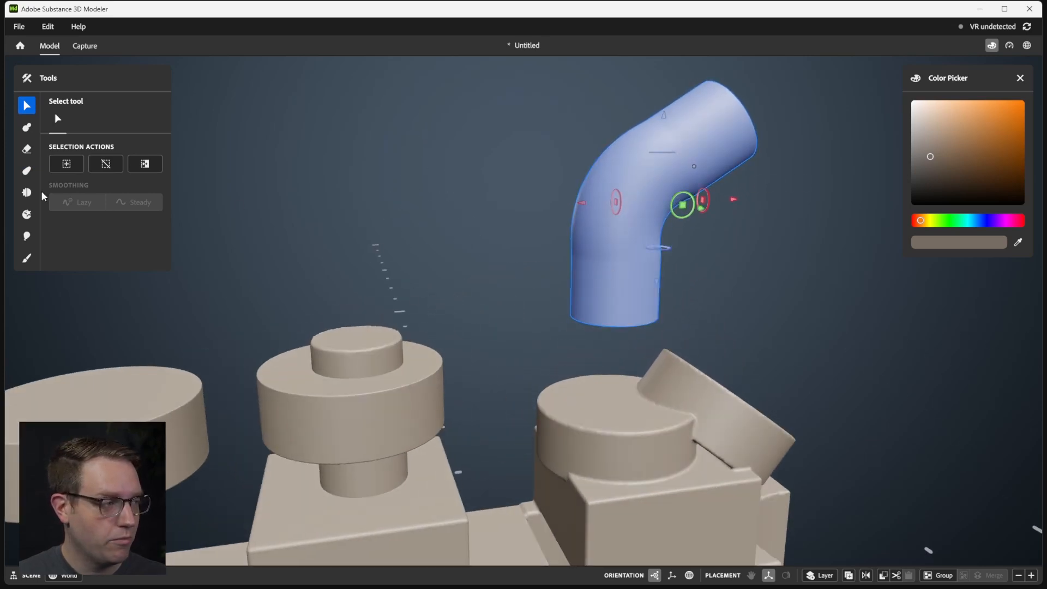
- Set the Smooth tool's size to 3.08 cm and smooth the bent cylinder around the lower part of its elbow
left_click(26, 194)
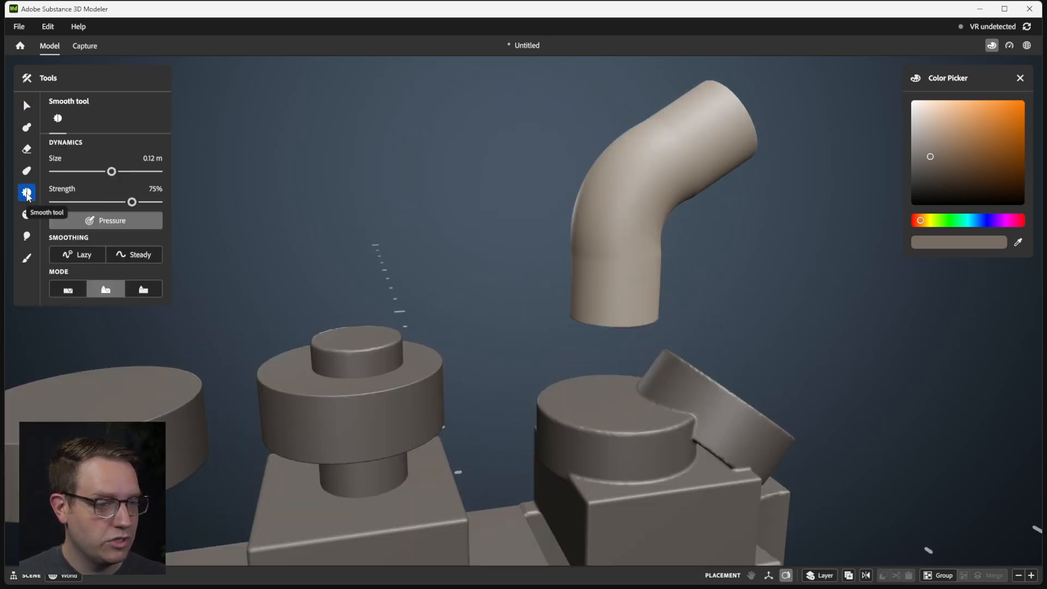
left_click_drag(111, 171, 86, 171)
key("bracketright")
key("bracketright")
key("bracketright")
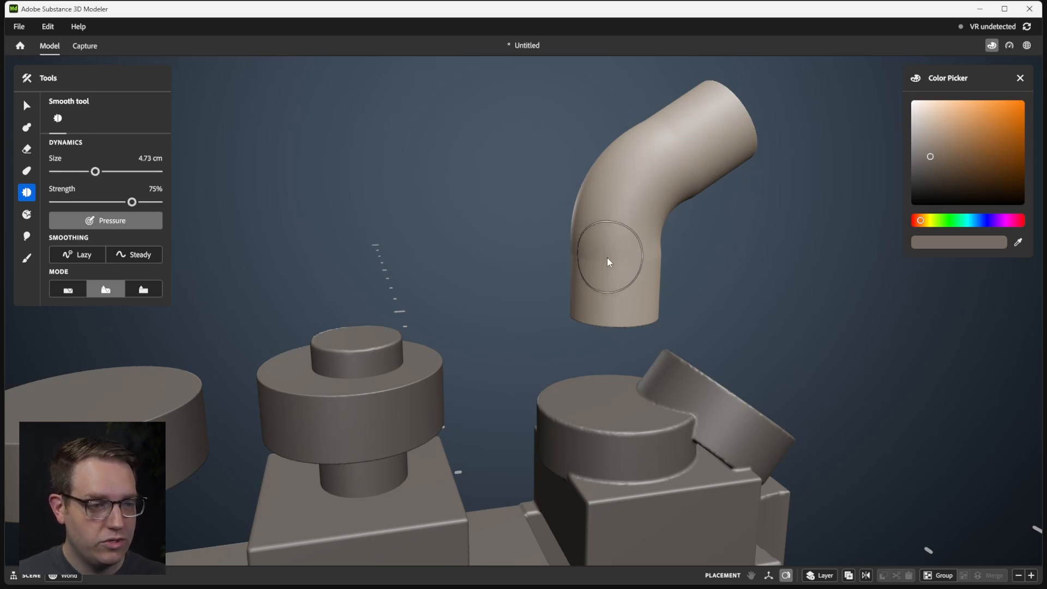
key("bracketleft")
key("bracketleft")
key("bracketleft")
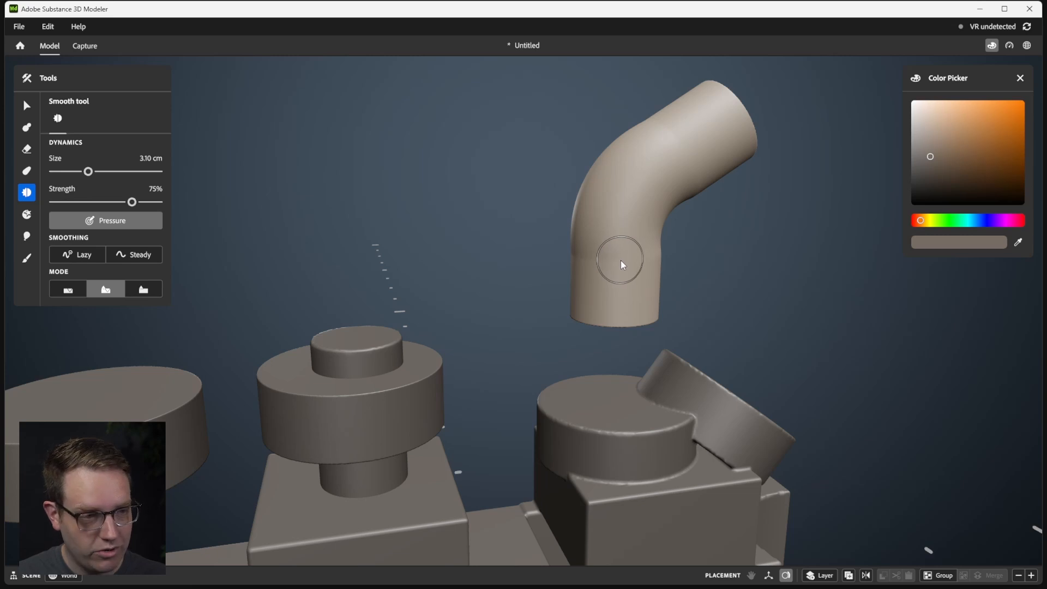
mouse_move(618, 259)
right_mouse_down("ctrl")
mouse_move(582, 262)
mouse_move(604, 261)
right_mouse_up("ctrl")
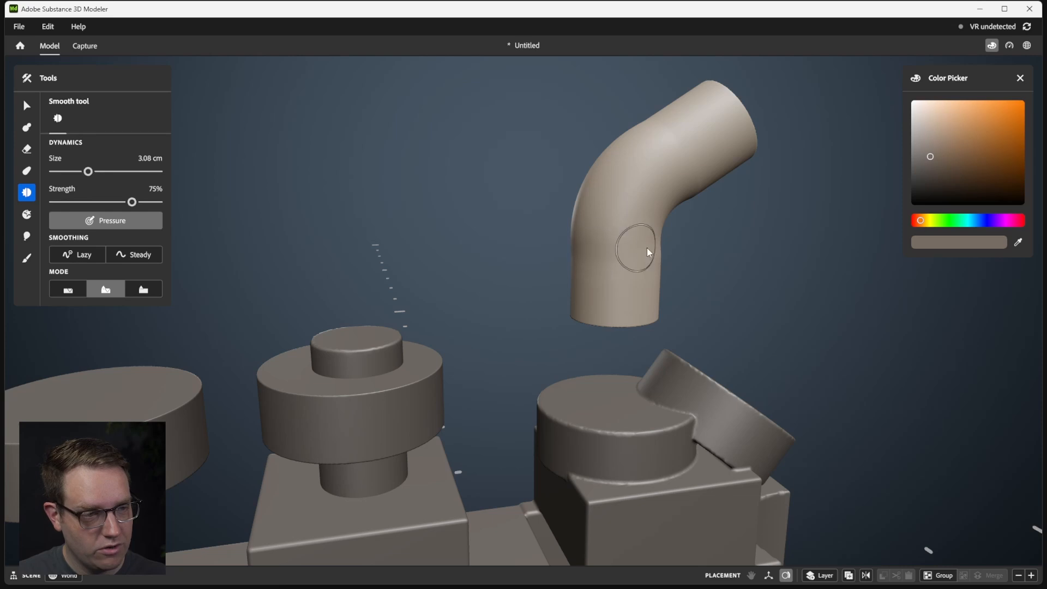
left_click_drag(685, 247, 664, 180, "alt")
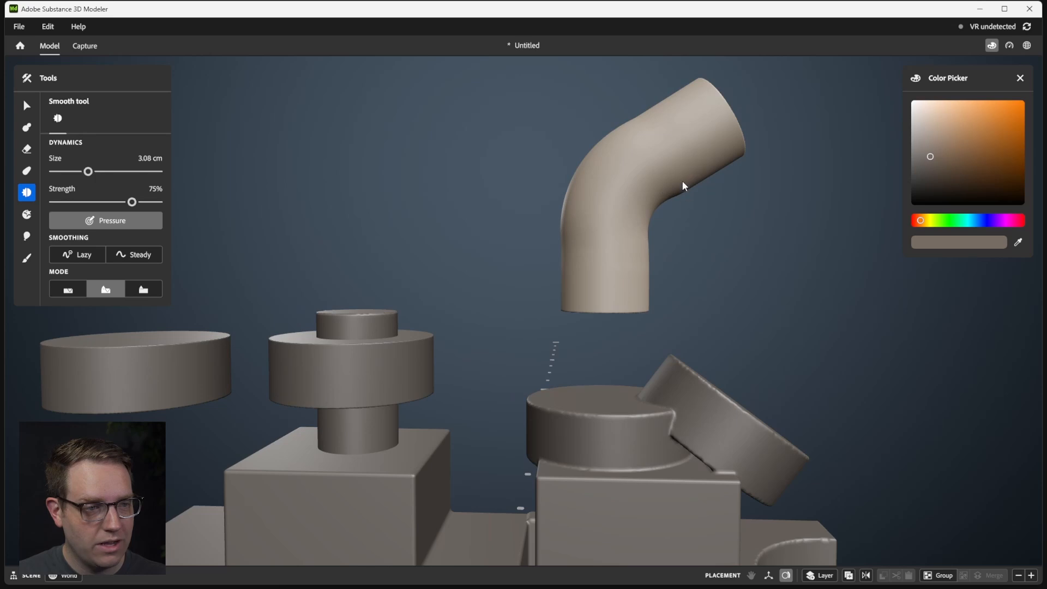
mouse_move(682, 181)
left_mouse_down("alt")
mouse_move(743, 210)
mouse_move(579, 196)
left_mouse_up("alt")
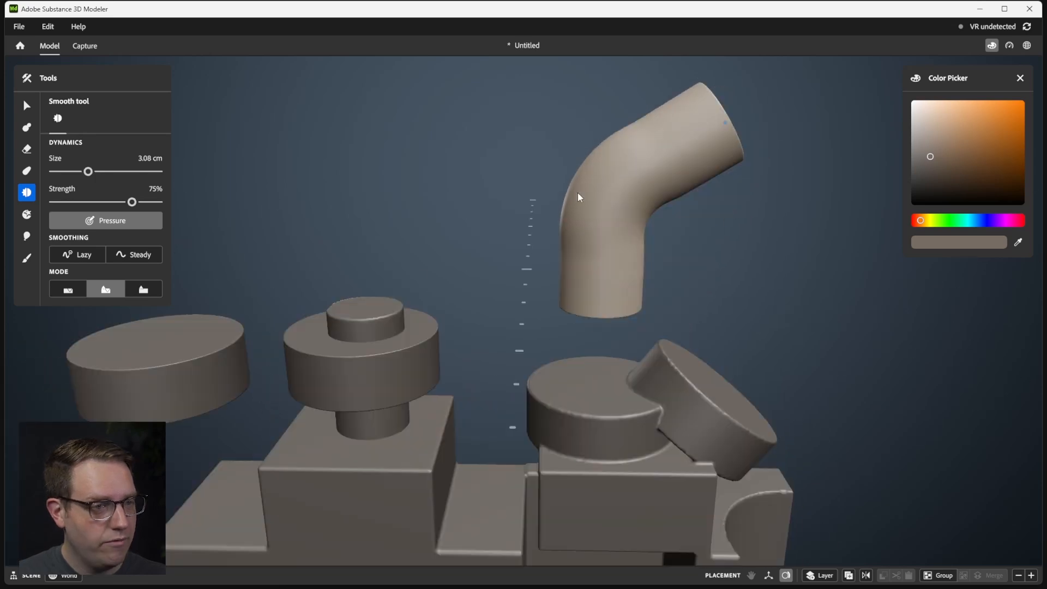
- Try building up a rough lump on the bent cylinder's elbow using the Buildup tool at size 5.03 cm, and undo it
left_click(26, 214)
left_click_drag(518, 182, 551, 207, "alt")
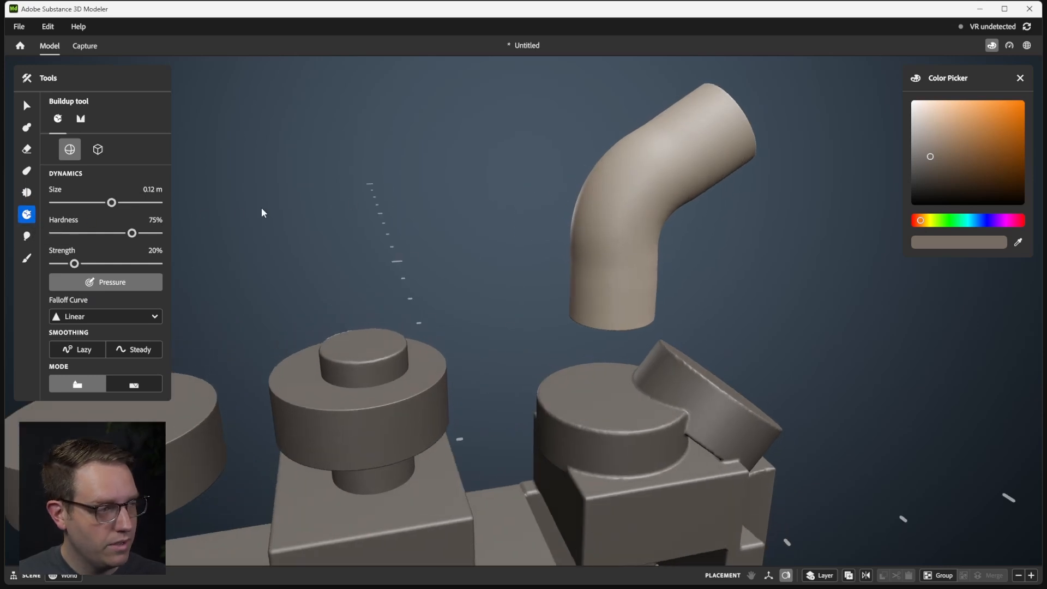
right_click_drag(676, 178, 633, 177, "ctrl")
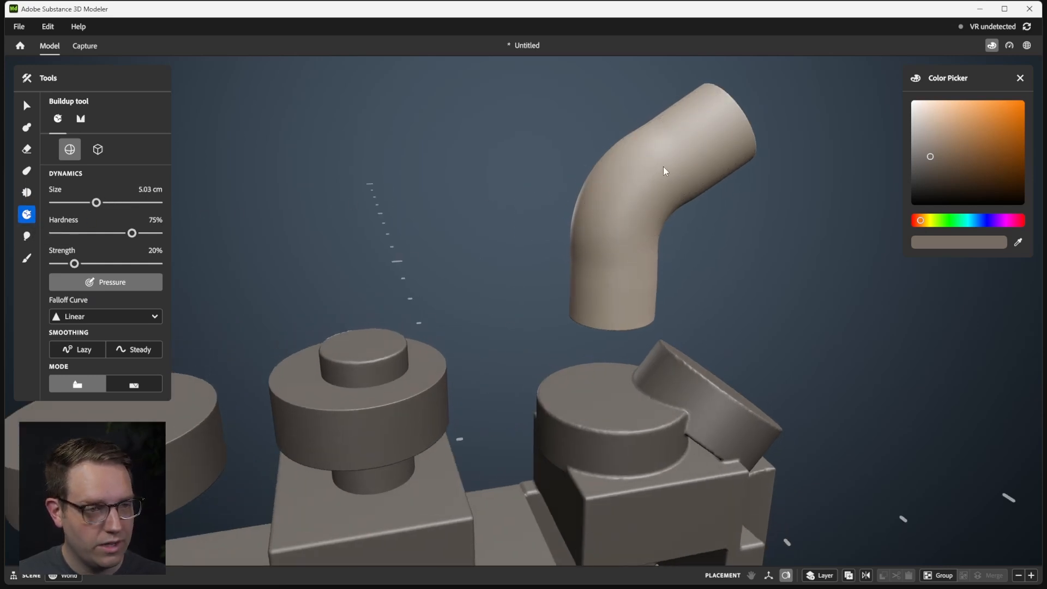
mouse_move(650, 164)
left_mouse_down()
mouse_move(624, 133)
mouse_move(676, 175)
mouse_move(660, 163)
left_mouse_up()
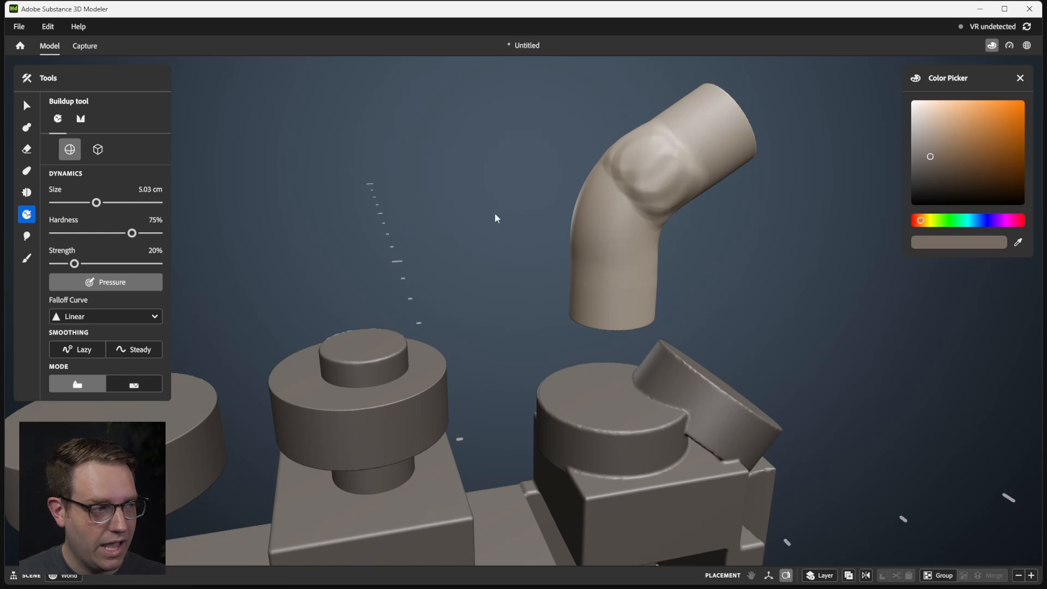
key("ctrl+z")
- Set the Buildup tool to 0% hardness and size 7.43 cm, and switch temporarily to smoothing over the bent cylinder
left_click_drag(131, 233, 60, 240)
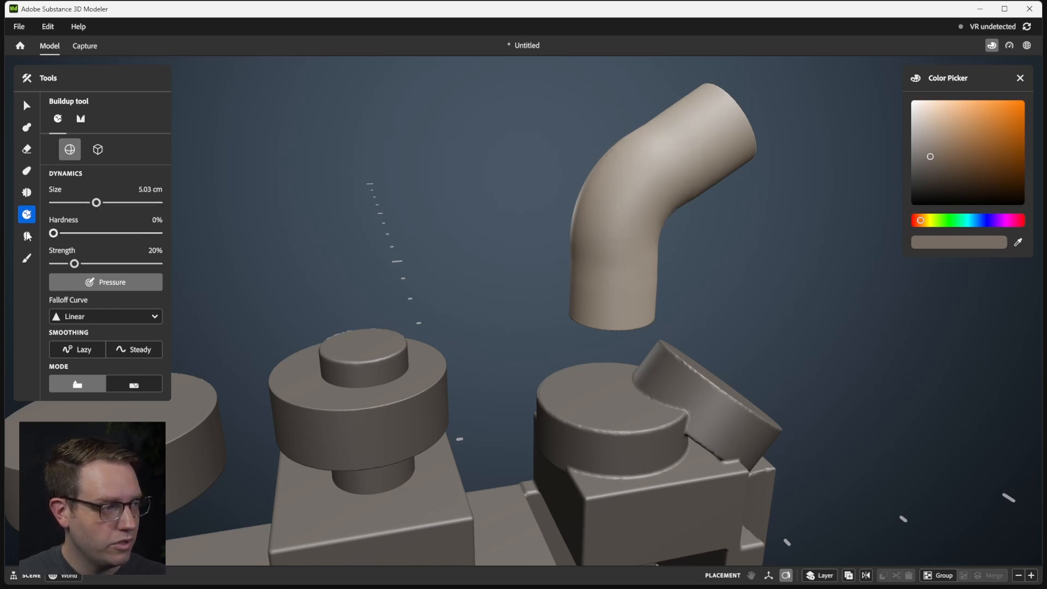
left_click_drag(97, 202, 145, 204)
left_click_drag(650, 158, 647, 194, "alt")
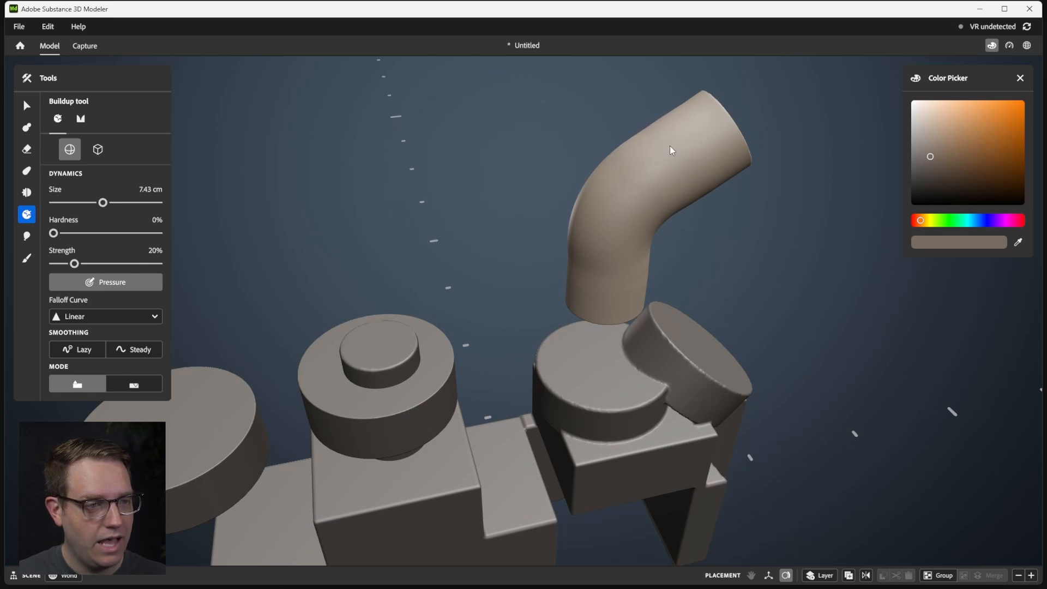
left_click_drag(670, 146, 658, 115, "alt")
mouse_move(678, 191)
left_mouse_down("alt")
mouse_move(622, 240)
mouse_move(643, 250)
left_mouse_up("alt")
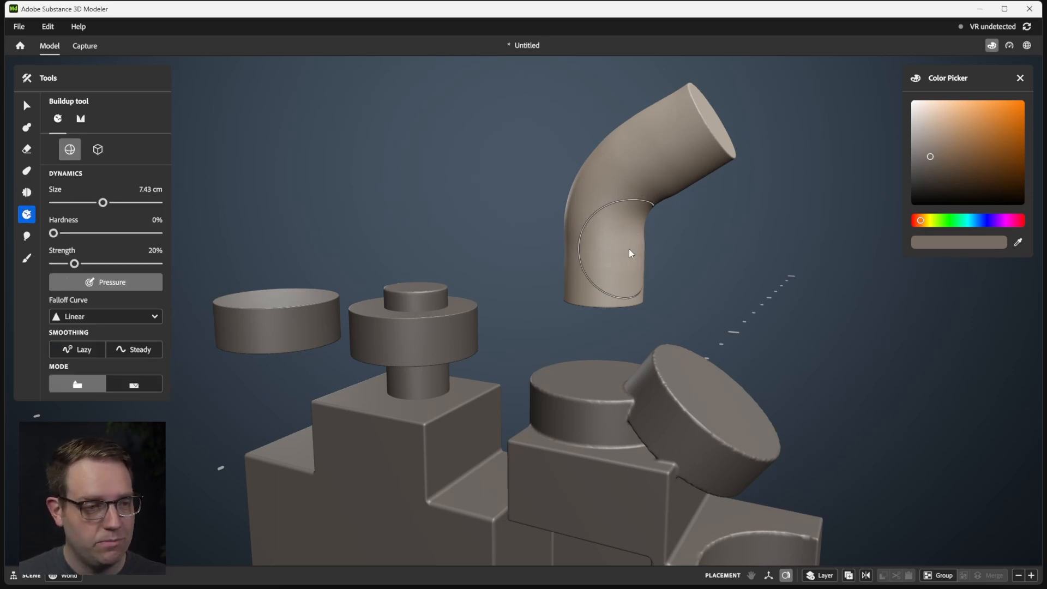
key("shift")
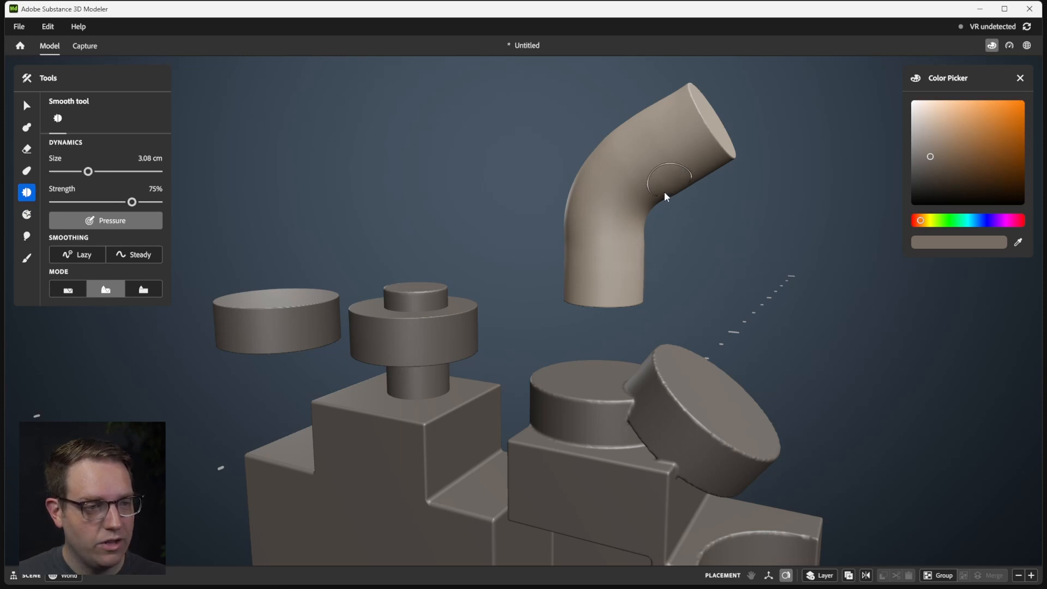
mouse_move(624, 145)
left_mouse_down("alt")
mouse_move(686, 182)
mouse_move(592, 180)
left_mouse_up("alt")
- Set the Inflate tool's size to 3.52 cm and swell a small bump on the bent cylinder's elbow
left_click(26, 235)
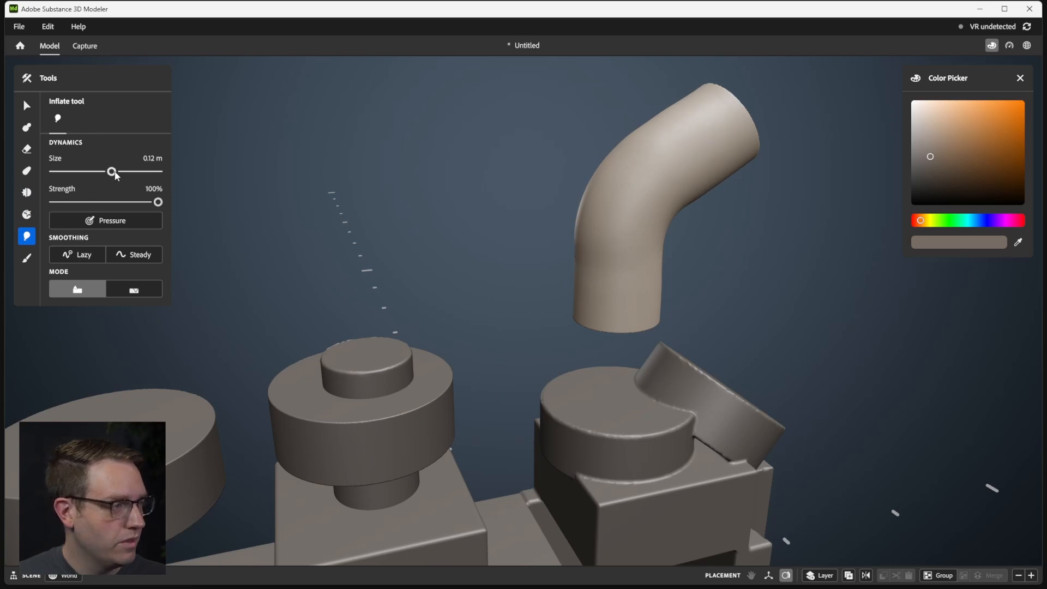
left_click_drag(112, 172, 89, 172)
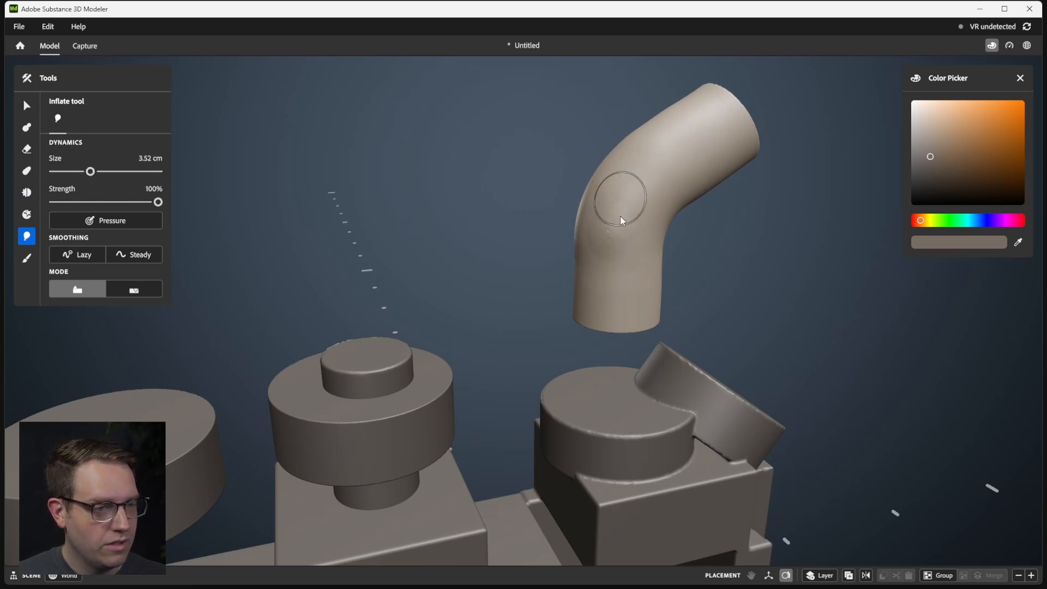
left_click_drag(620, 216, 610, 225)
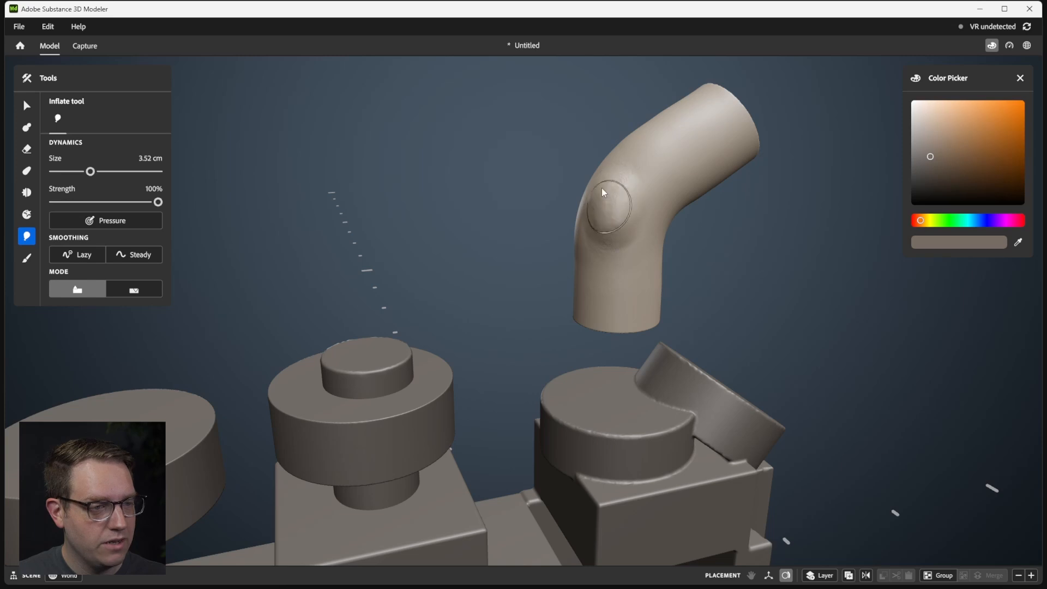
middle_click_drag(555, 207, 672, 215)
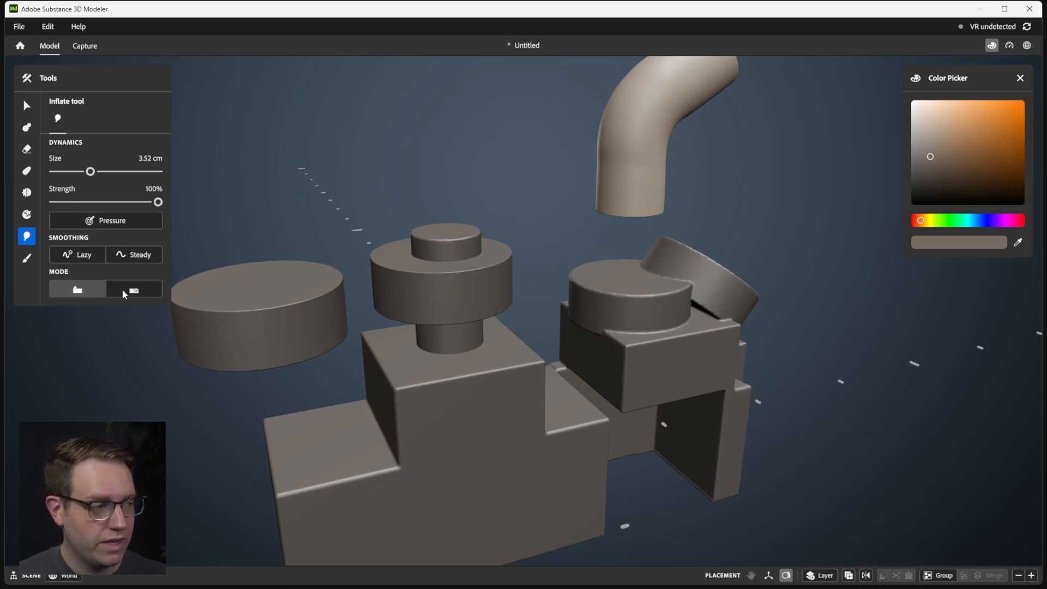
- Use the Inflate tool's deflate mode to sink a small dent above the cylinder's elbow, and restore the inflate mode
left_click(139, 289)
middle_click_drag(574, 139, 512, 305)
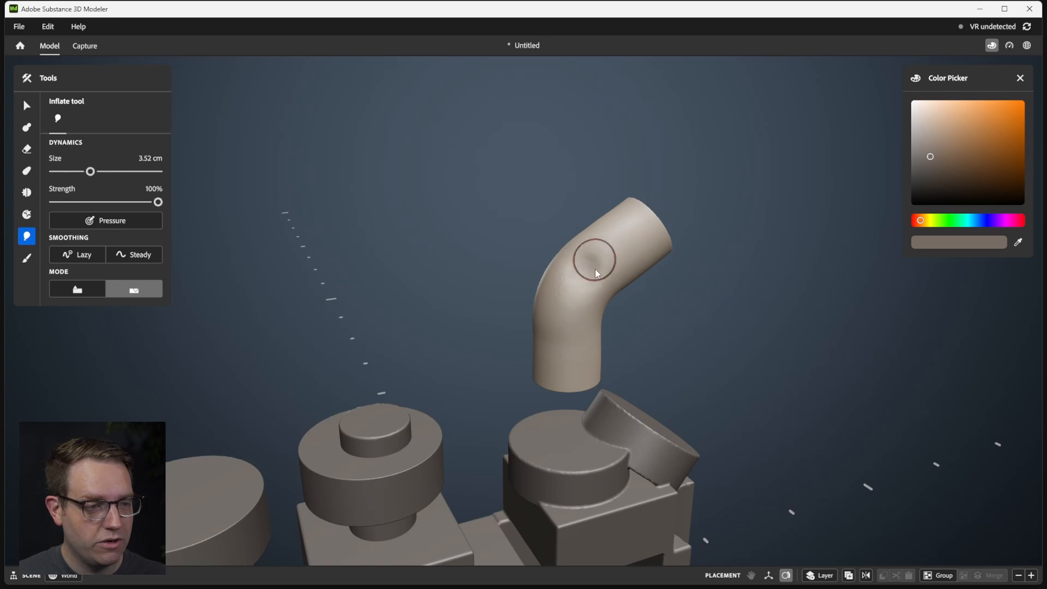
left_click(74, 293)
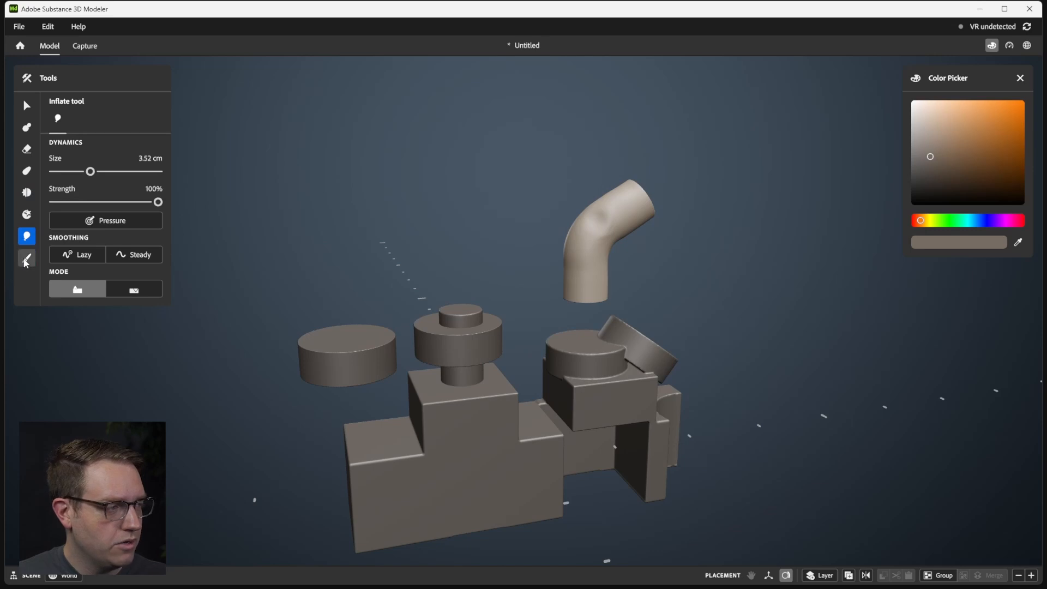
- View the Paint tool's options, return to the Select tool and deselect the bent cylinder
left_click(26, 258)
left_click_drag(548, 184, 512, 231, "alt")
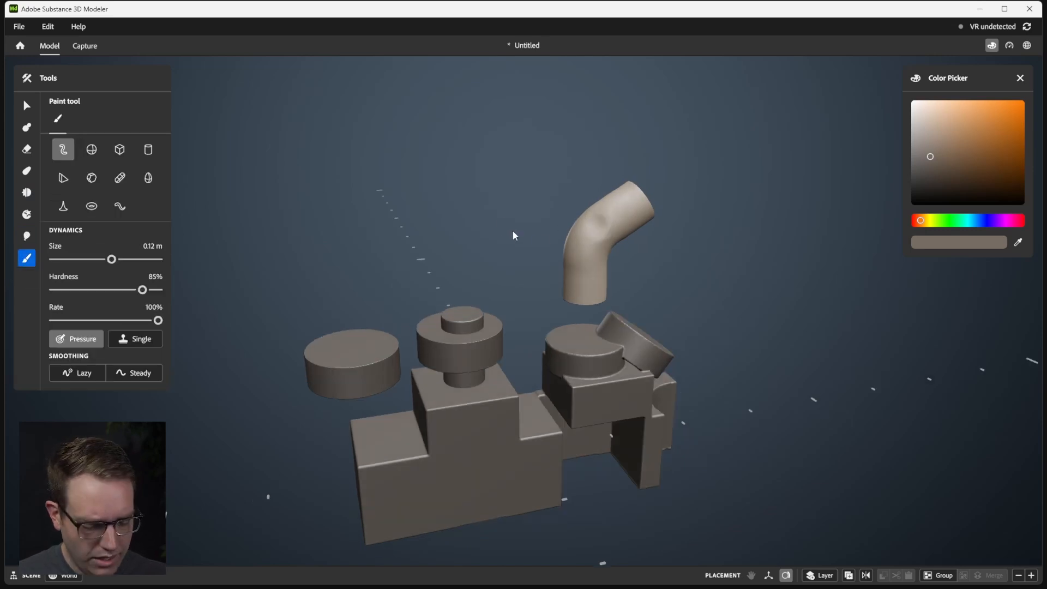
key("q")
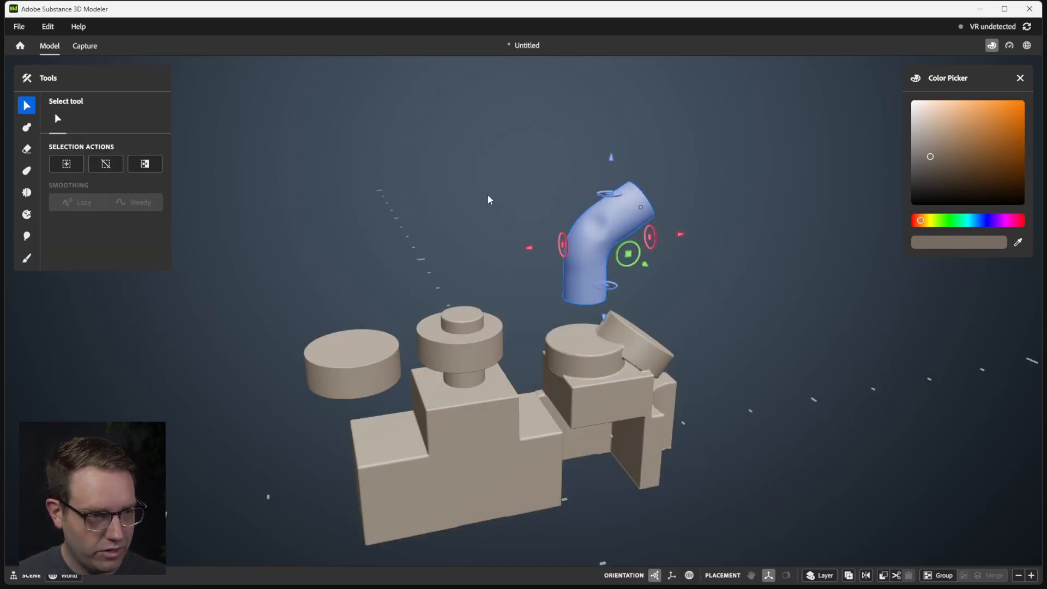
left_click(491, 241)
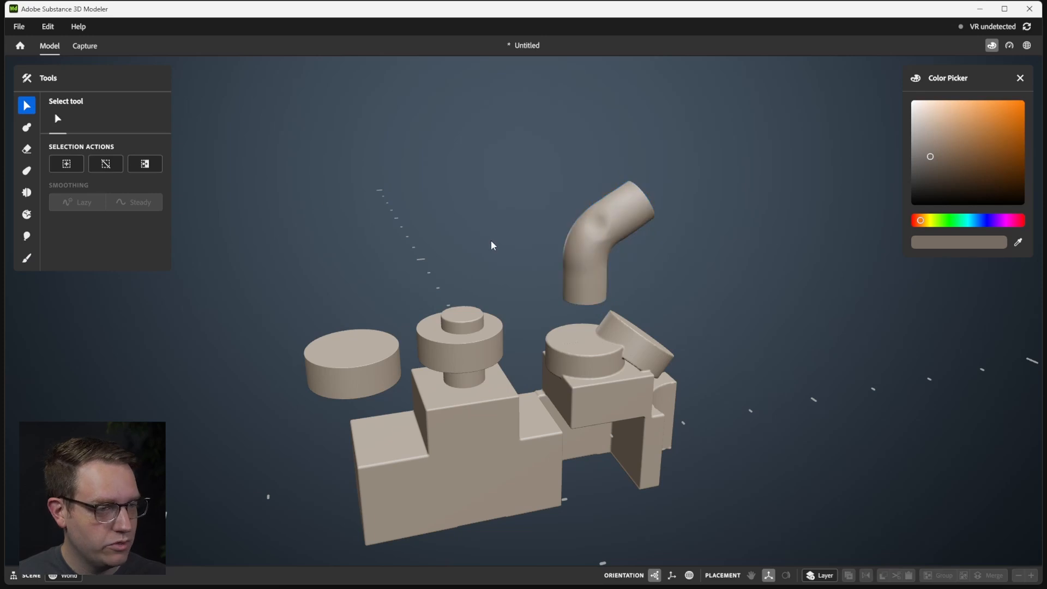
mouse_move(534, 245)
left_mouse_down("alt")
mouse_move(351, 221)
mouse_move(525, 231)
left_mouse_up("alt")
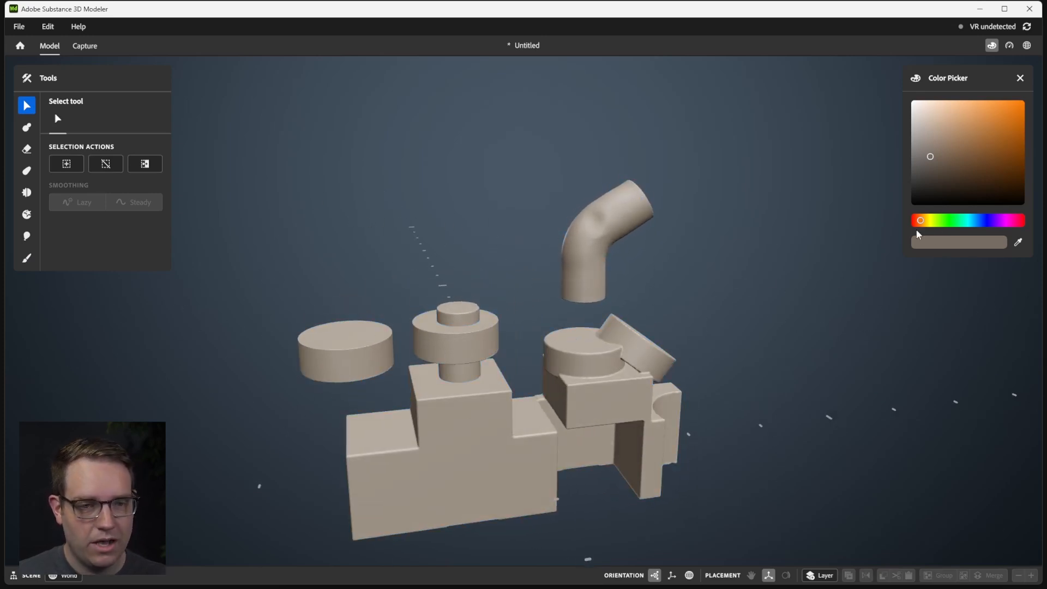
- Activate the Paint tool, choose an orange colour and try painting test strokes on the bent cylinder
left_click_drag(792, 210, 603, 226, "alt")
key("p")
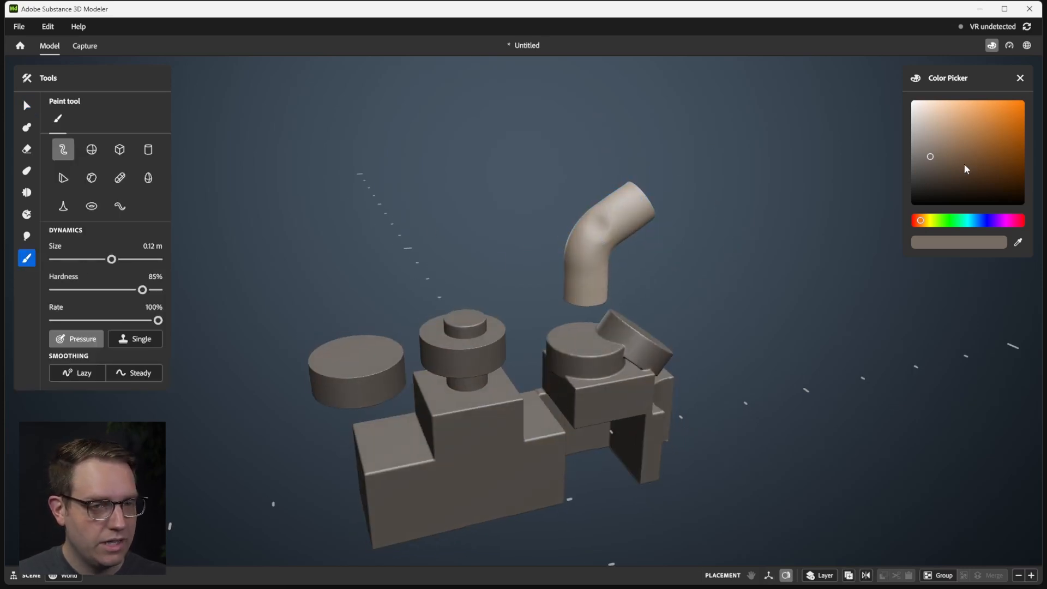
left_click(995, 131)
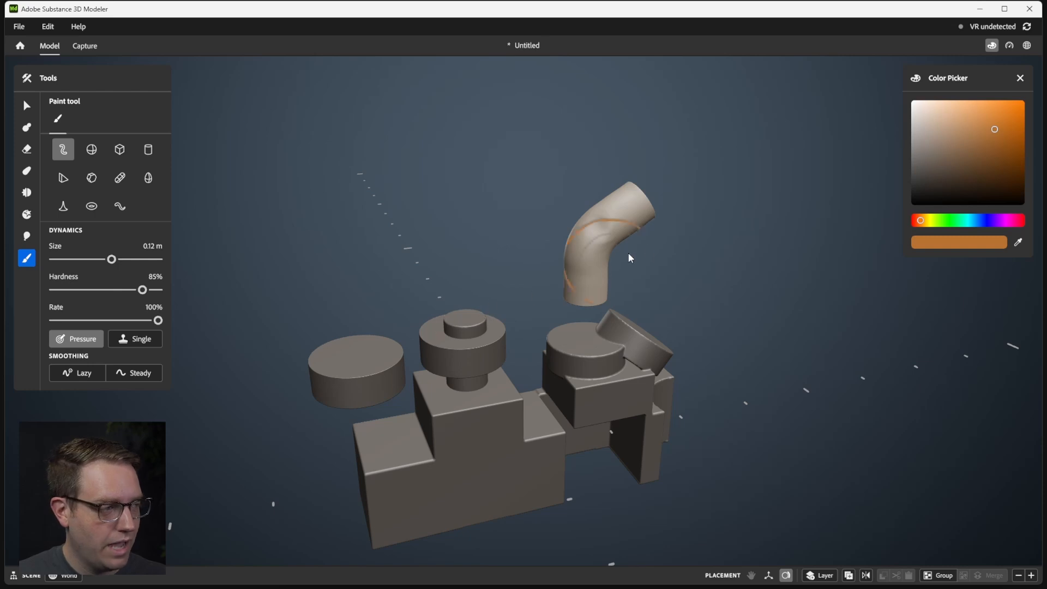
mouse_move(604, 225)
left_mouse_down()
mouse_move(580, 250)
mouse_move(597, 244)
left_mouse_up()
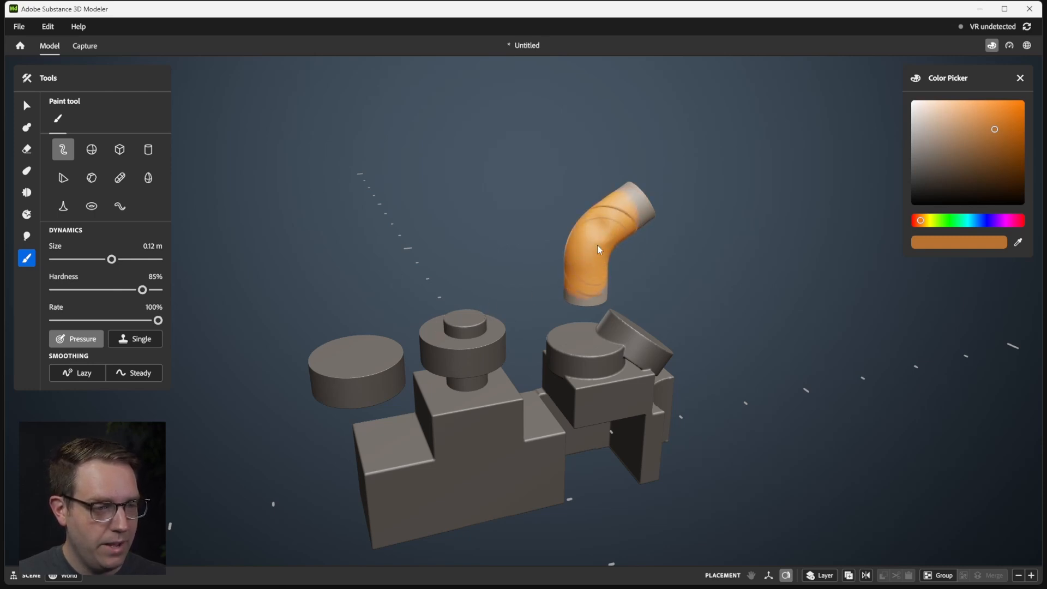
mouse_move(597, 244)
right_mouse_down()
mouse_move(321, 240)
mouse_move(708, 238)
right_mouse_up()
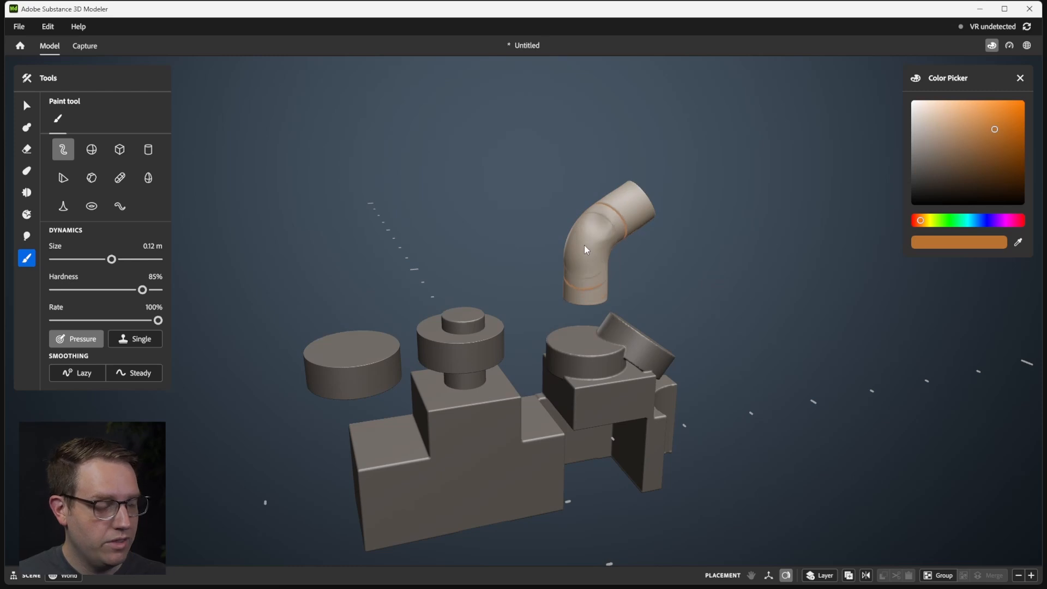
mouse_move(584, 245)
left_mouse_down()
mouse_move(595, 226)
mouse_move(602, 247)
mouse_move(589, 243)
left_mouse_up()
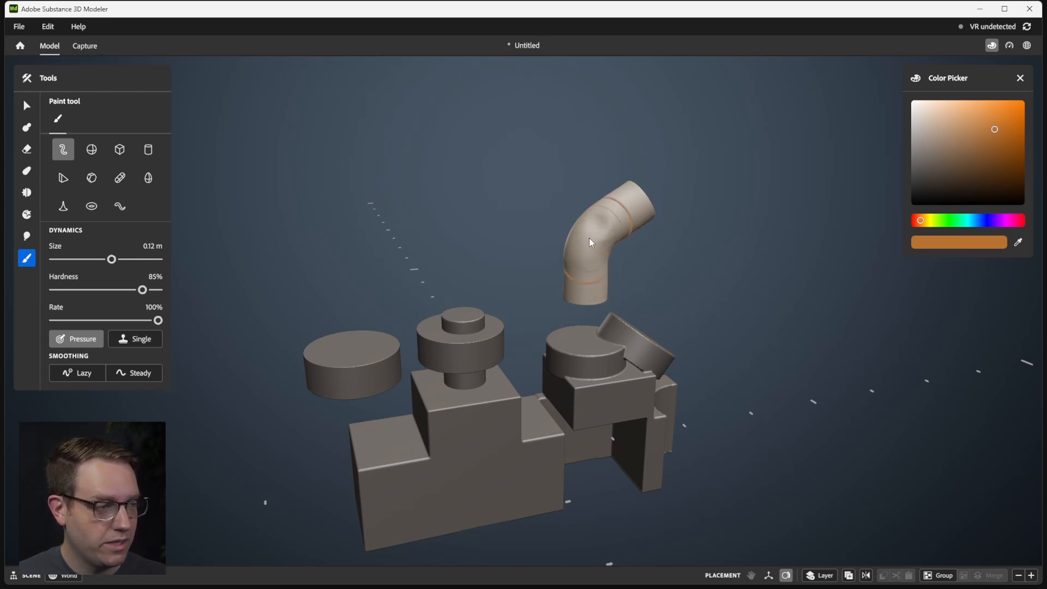
- Set the Paint tool's size to 2.00 m and hardness to 100%, and paint the whole bent cylinder orange
mouse_move(111, 259)
left_mouse_down()
mouse_move(190, 267)
mouse_move(195, 297)
left_mouse_up()
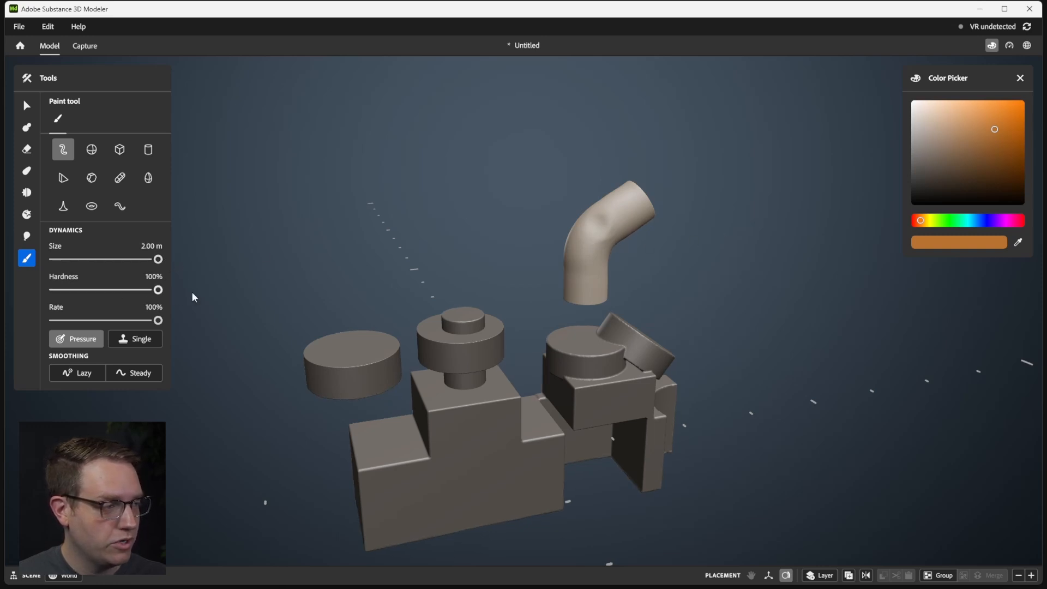
left_click(583, 246)
right_click_drag(609, 237, 707, 234)
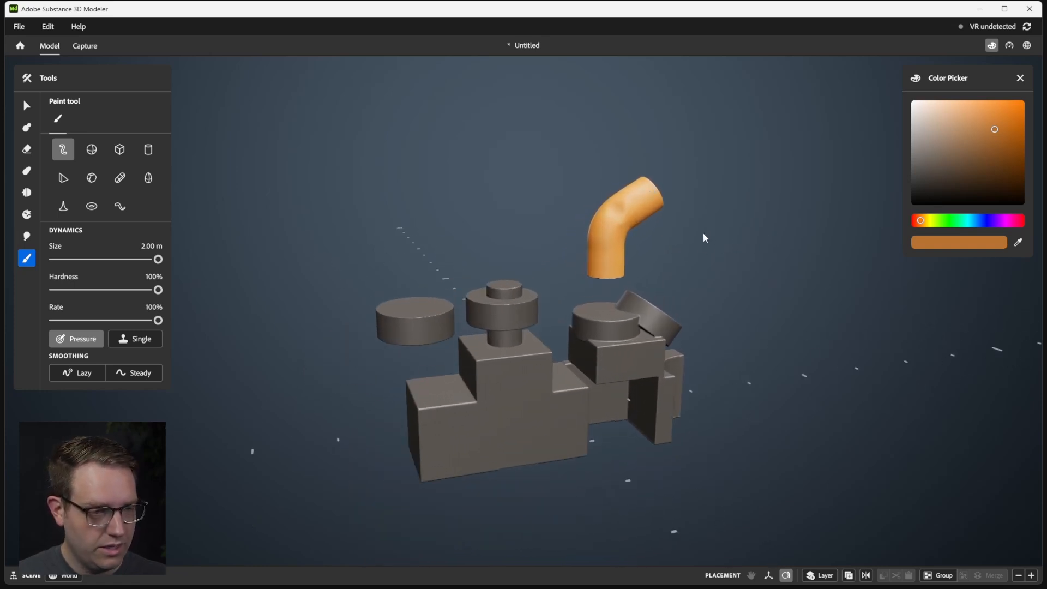
- Select the orange bent cylinder and lower it onto the round disc beneath it, then deselect it
left_click(27, 106)
left_click(533, 218)
right_click_drag(614, 234, 657, 234)
left_click(621, 226)
left_click_drag(624, 144, 630, 213)
left_click(518, 213)
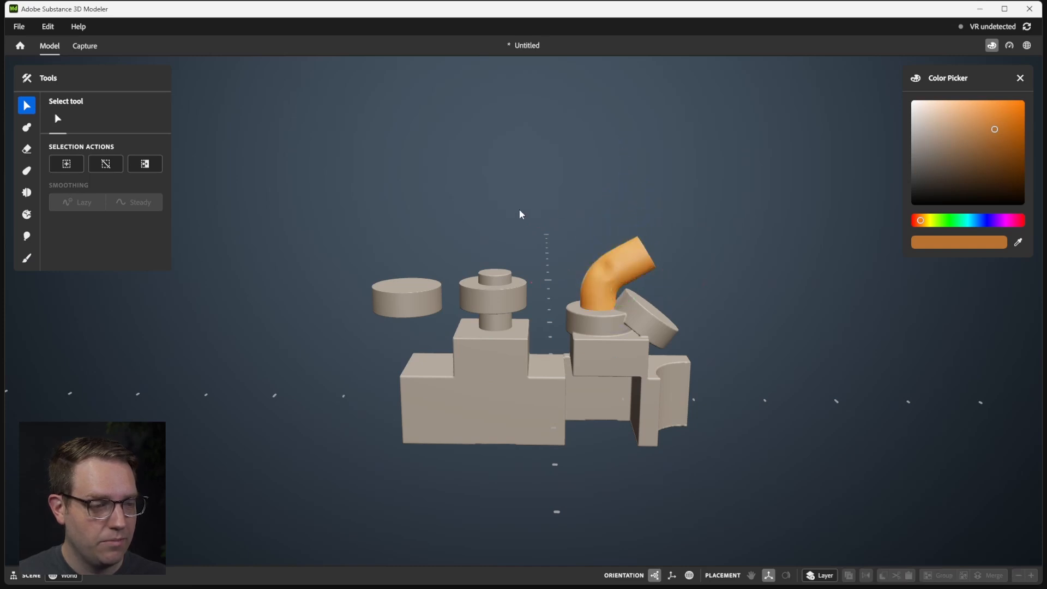
right_click_drag(519, 213, 549, 245)
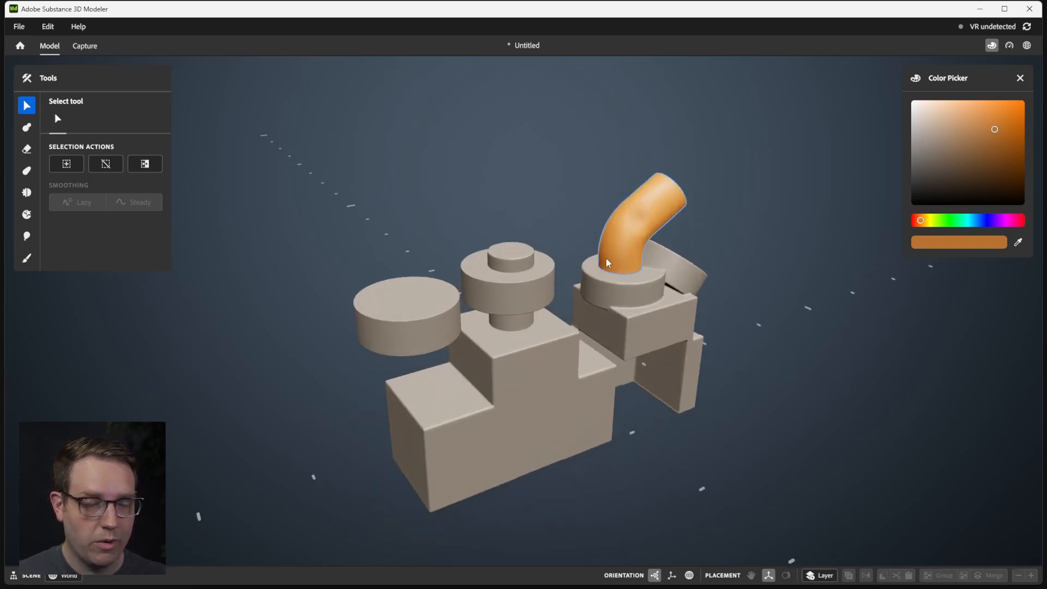
- Start a new project, discarding the unsaved work in the current one
left_click(19, 26)
left_click(44, 48)
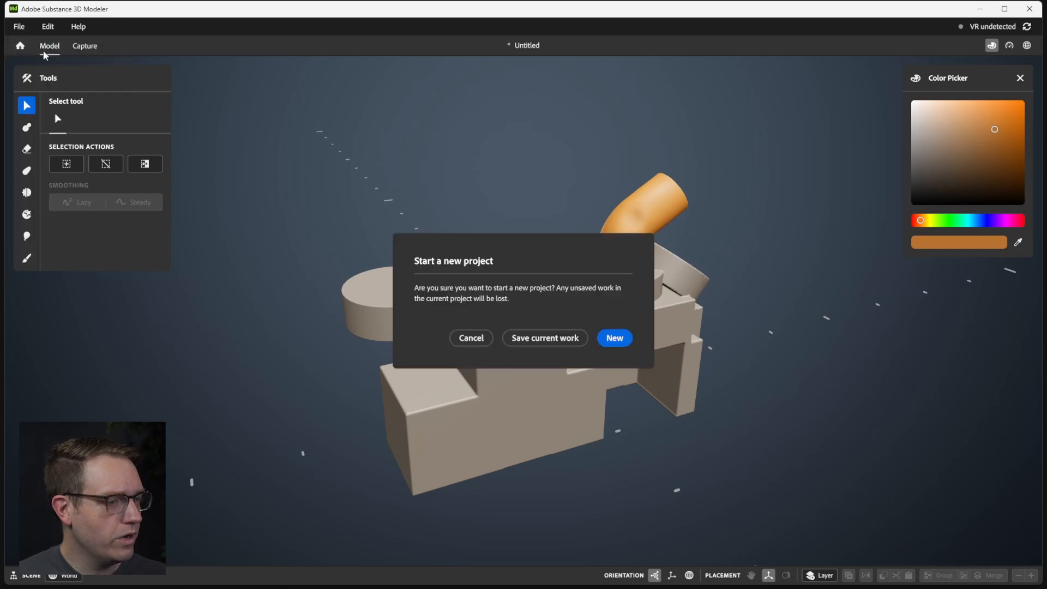
left_click(625, 338)
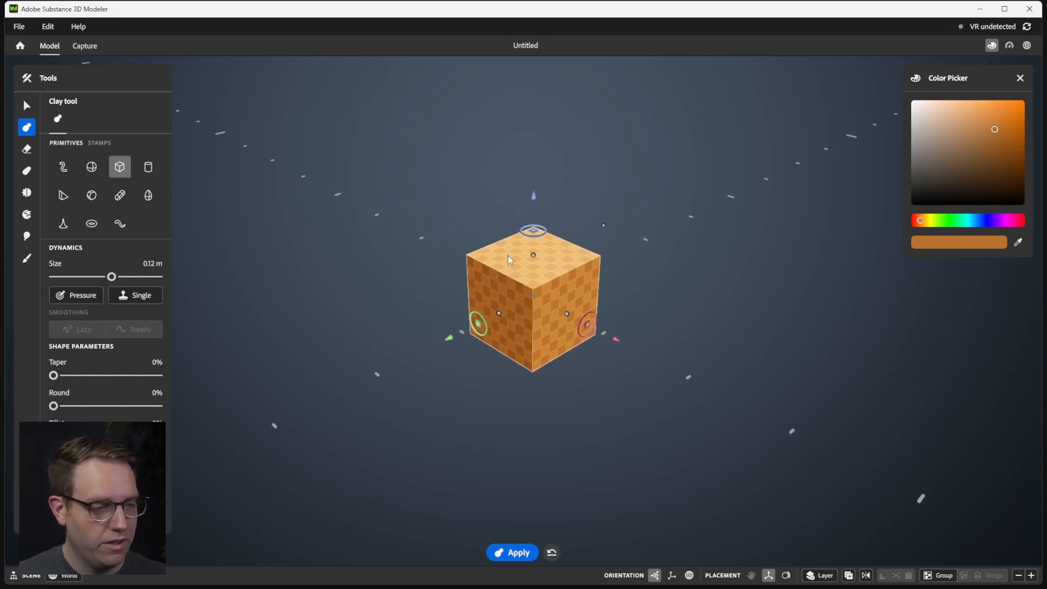
- Apply a 0.12 m clay cube at the scene centre and shift the next cube diagonally clear of it along the red axis
key("Return")
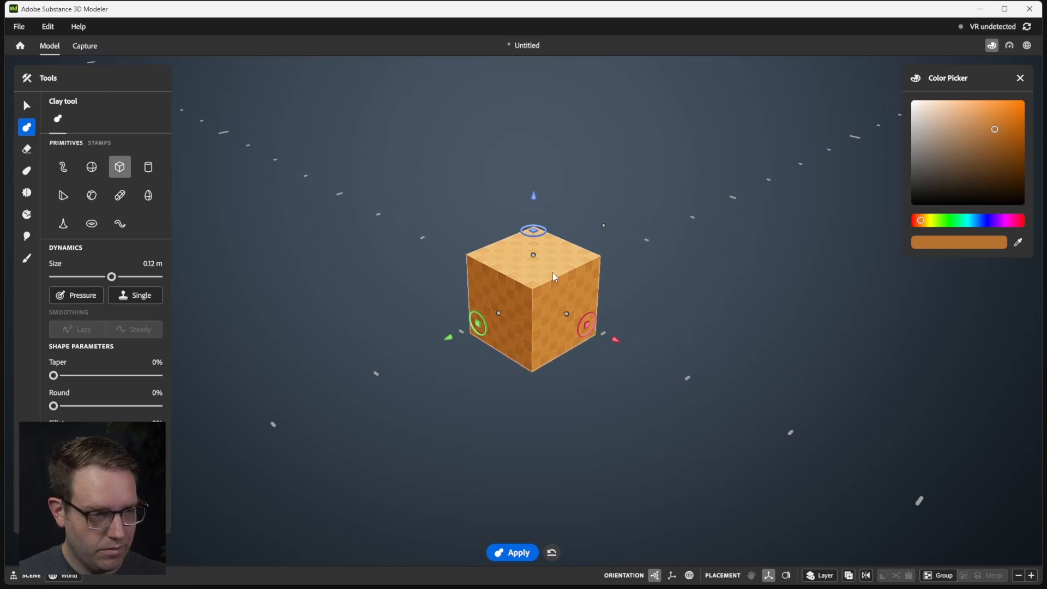
left_click_drag(622, 340, 773, 377)
left_click_drag(565, 259, 540, 265, "alt")
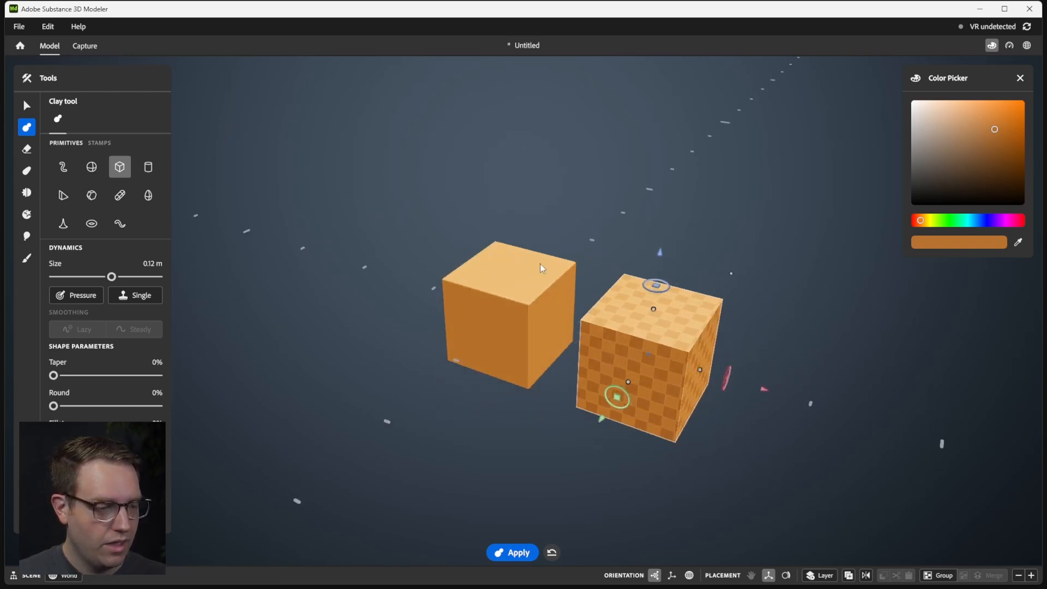
middle_click_drag(539, 264, 565, 250, "alt")
scroll(564, 250, "down", 3)
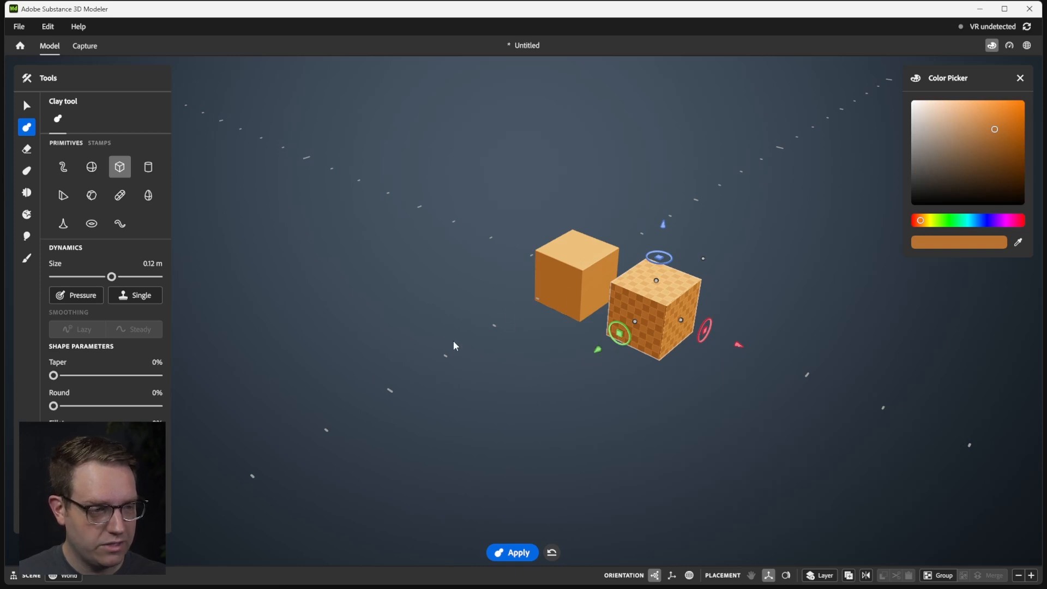
- Turn on mirror symmetry for the cube layer and inspect the mirrored cube preview
right_click(582, 277)
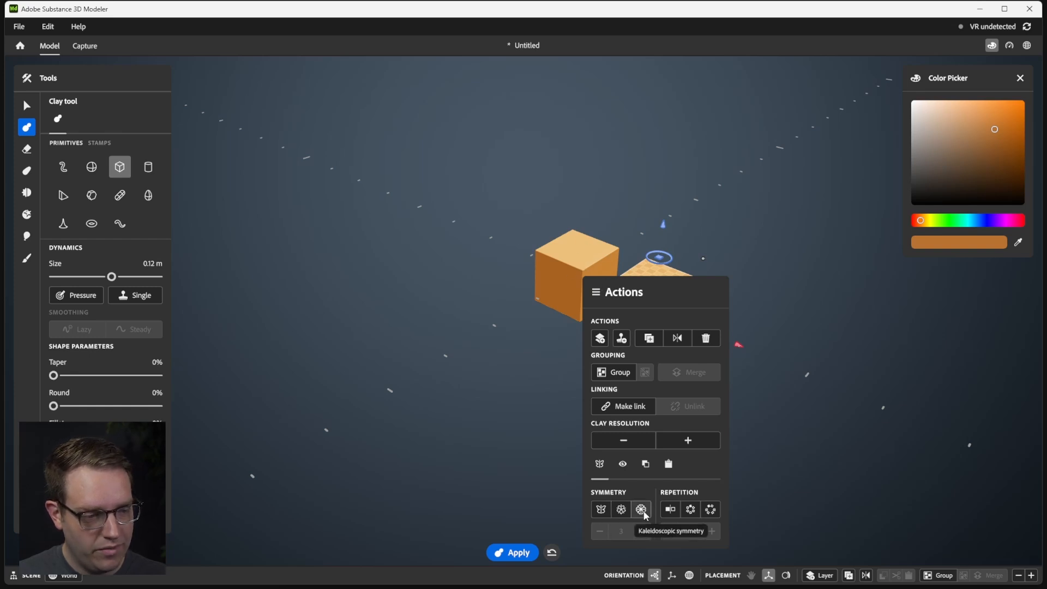
left_click(602, 512)
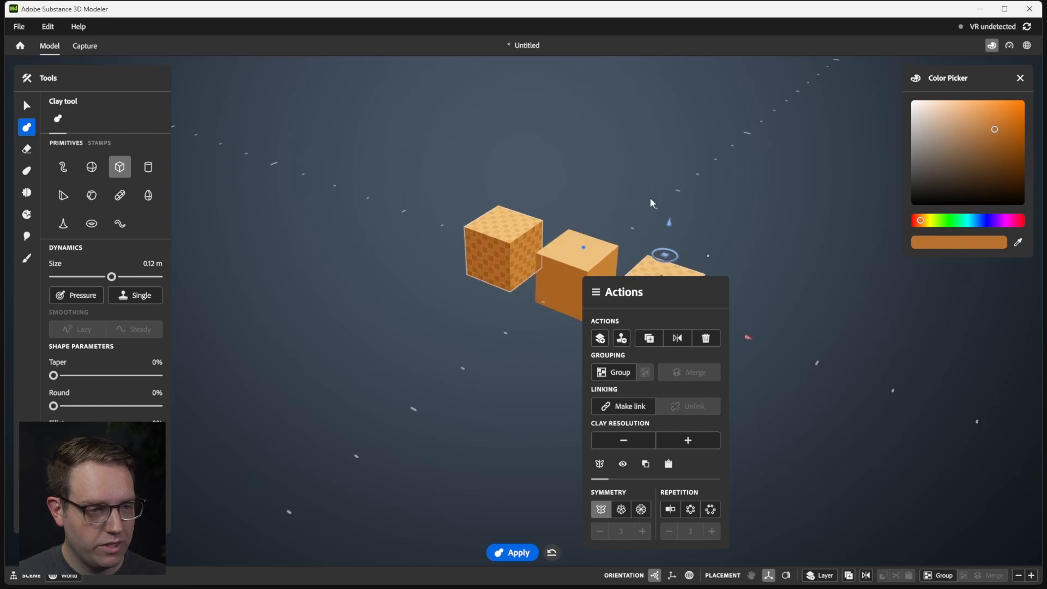
right_click_drag(661, 203, 624, 217)
right_click_drag(581, 250, 603, 273)
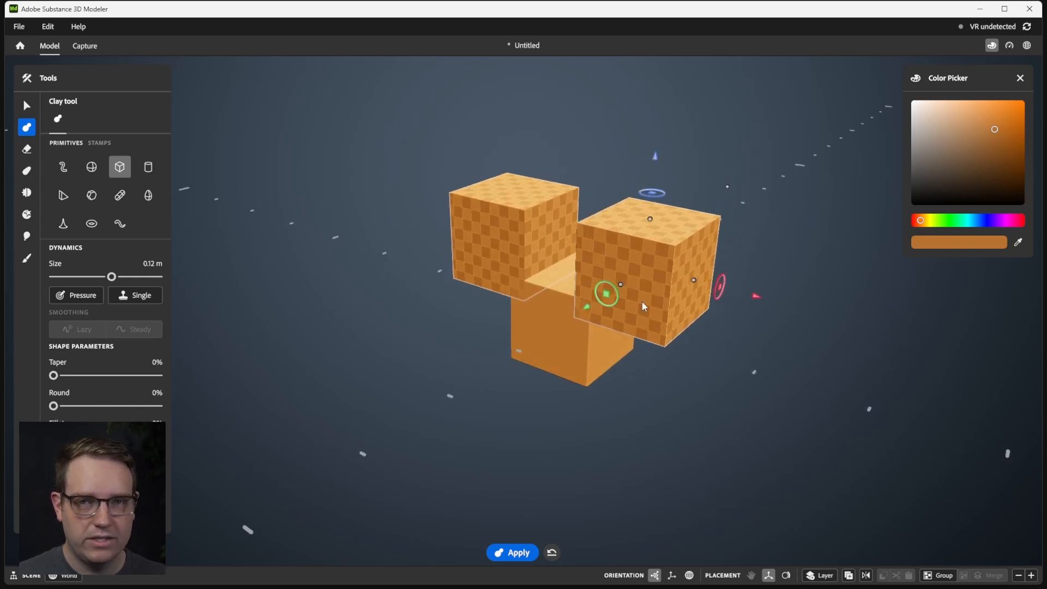
- Place a mirrored pair of cubes above the centre cube and another pair below it, and return to the Select tool
right_click_drag(567, 246, 644, 218)
key("Return")
left_click_drag(610, 296, 605, 451)
right_click_drag(568, 361, 510, 288)
right_click_drag(793, 302, 703, 273)
key("1")
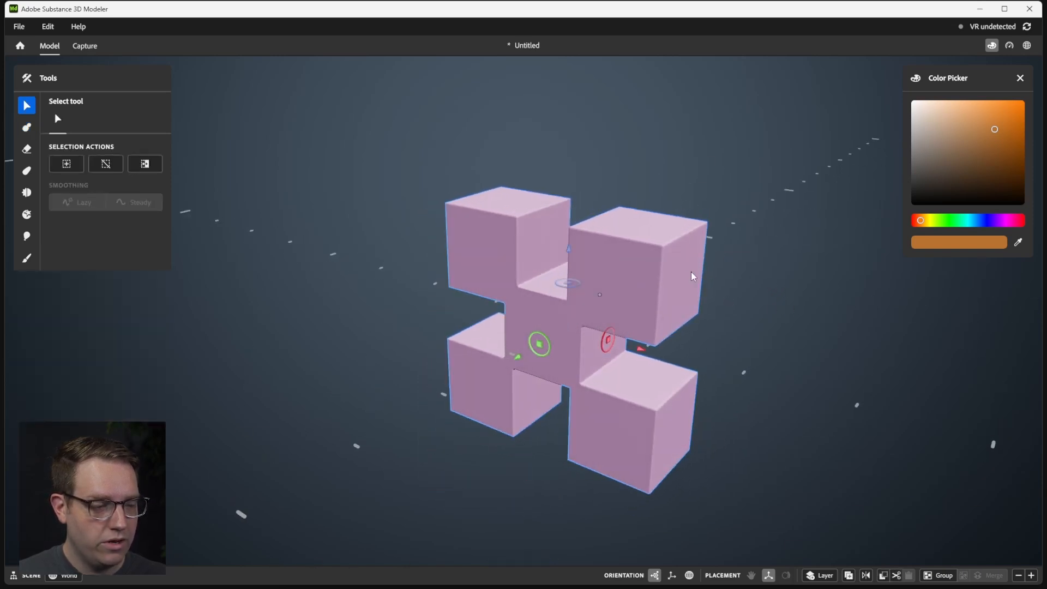
- Undo both mirrored cube pairs, keeping only the centre cube
key("ctrl+z")
key("ctrl+z")
right_click_drag(586, 275, 648, 349)
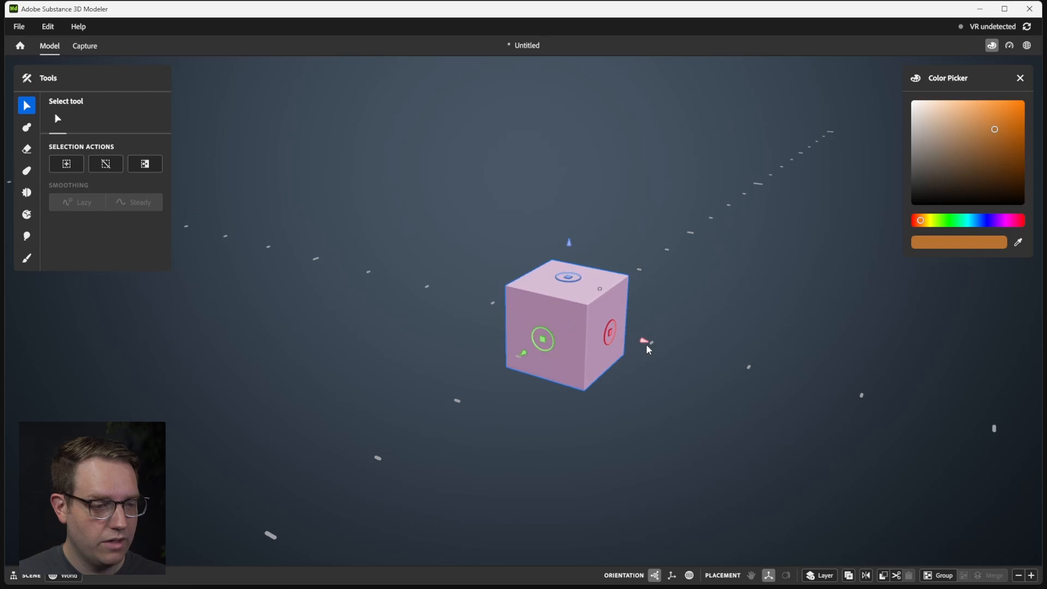
mouse_move(647, 343)
left_mouse_down()
mouse_move(664, 344)
mouse_move(646, 342)
left_mouse_up()
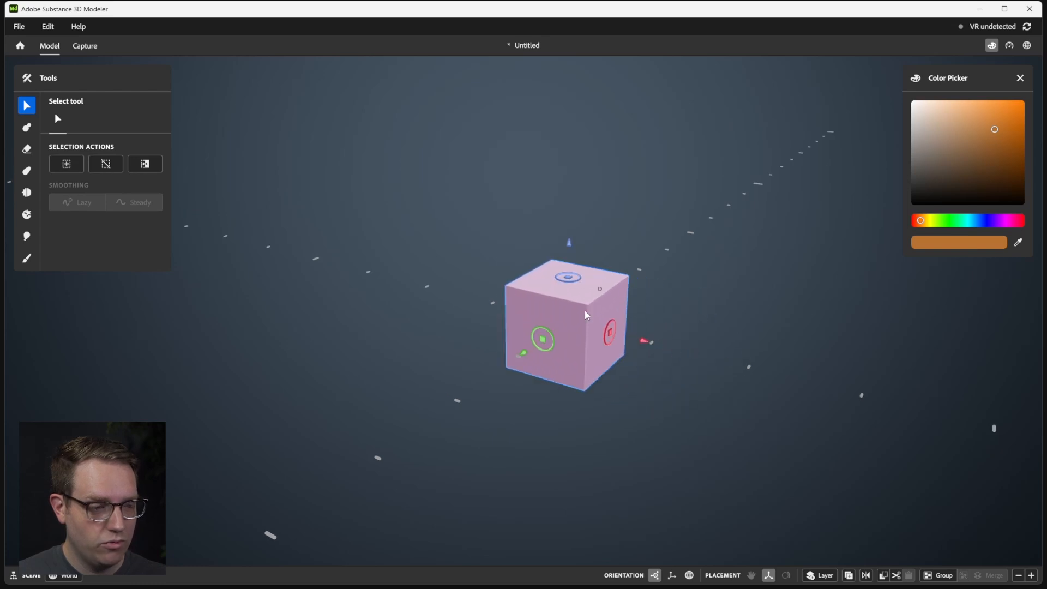
- View the centre cube's symmetry and repetition options, close them and undo the centre cube
right_click(585, 312)
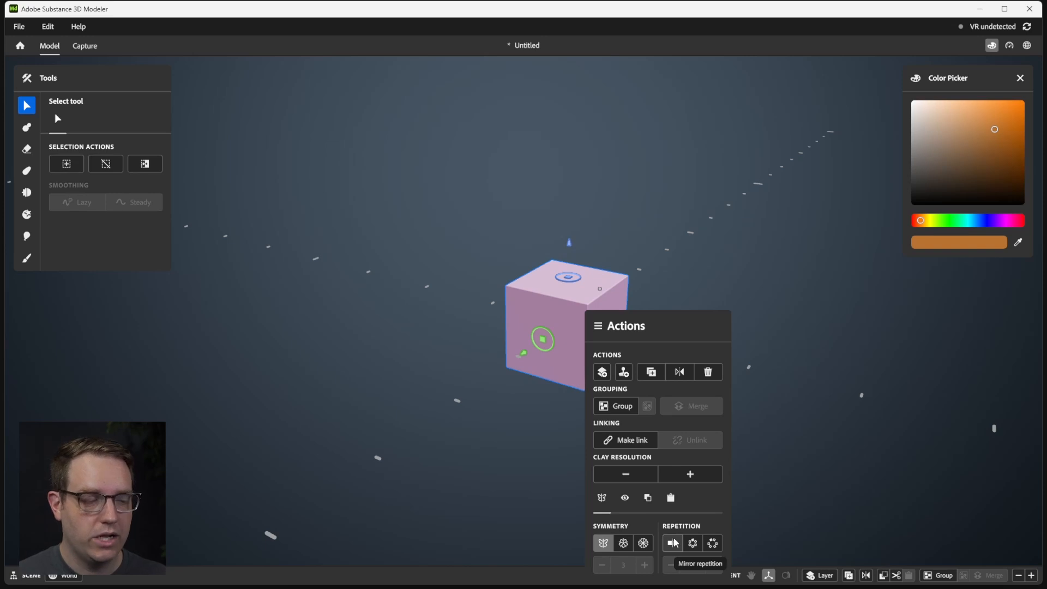
left_click_drag(643, 243, 647, 217, "alt")
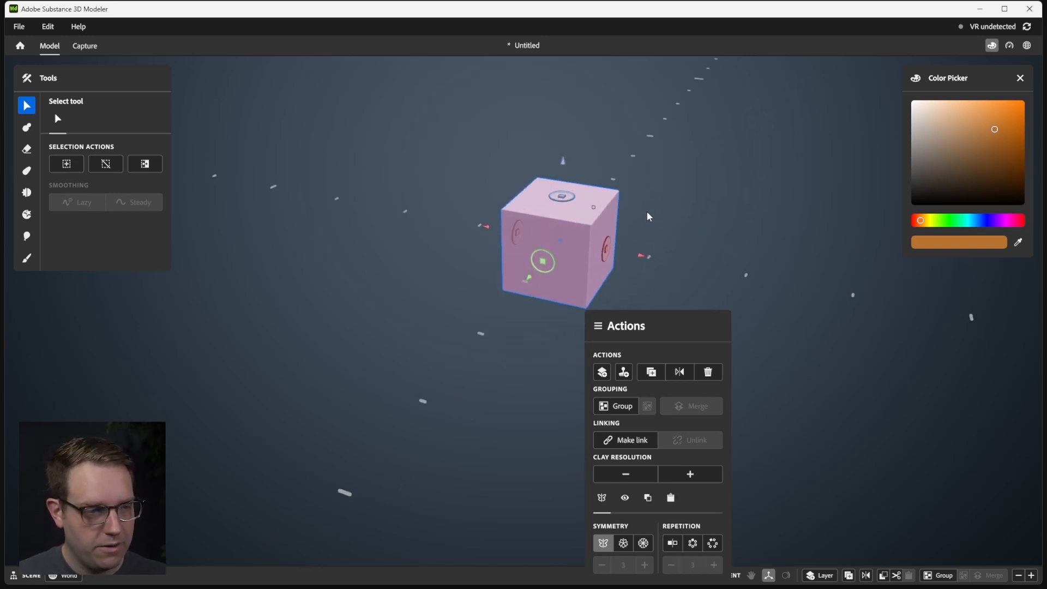
left_click(706, 262)
key("ctrl+z")
key("ctrl+z")
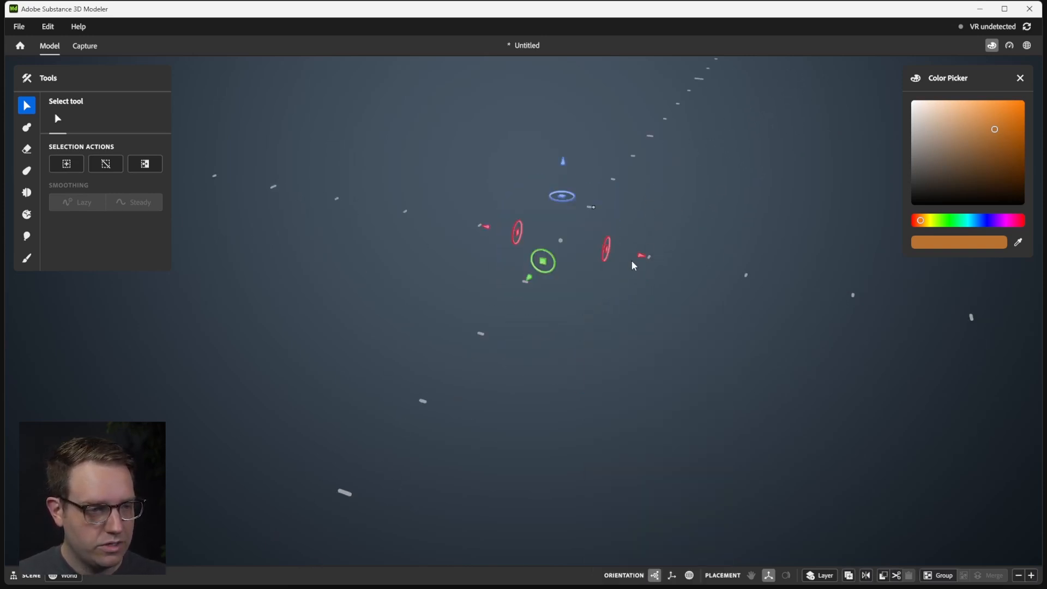
- Bring in a 0.12 m cube with the Clay tool and move it along the red axis away from the centre
key("2")
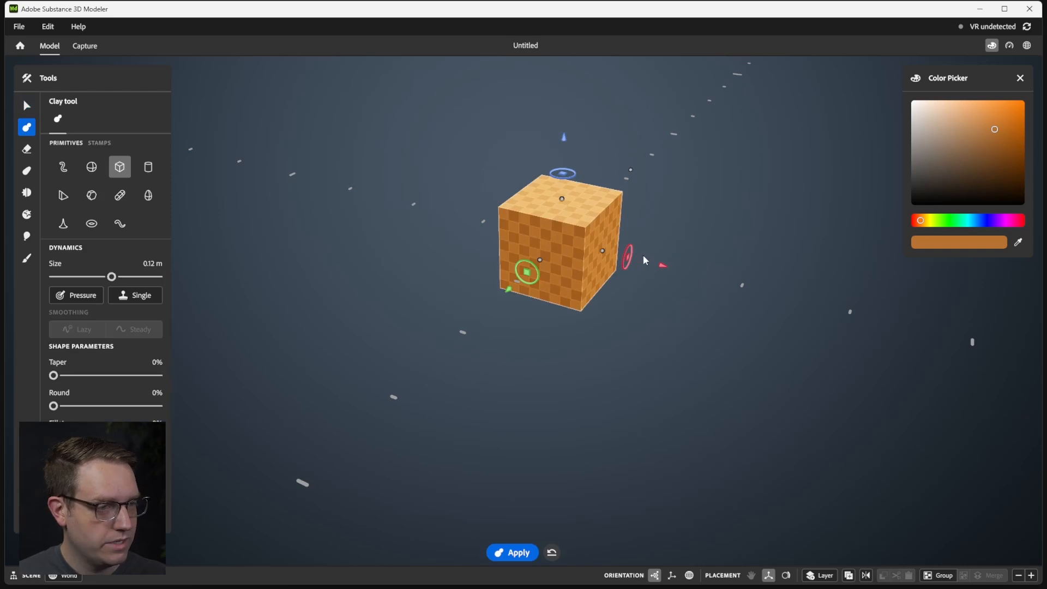
left_click_drag(661, 267, 754, 268)
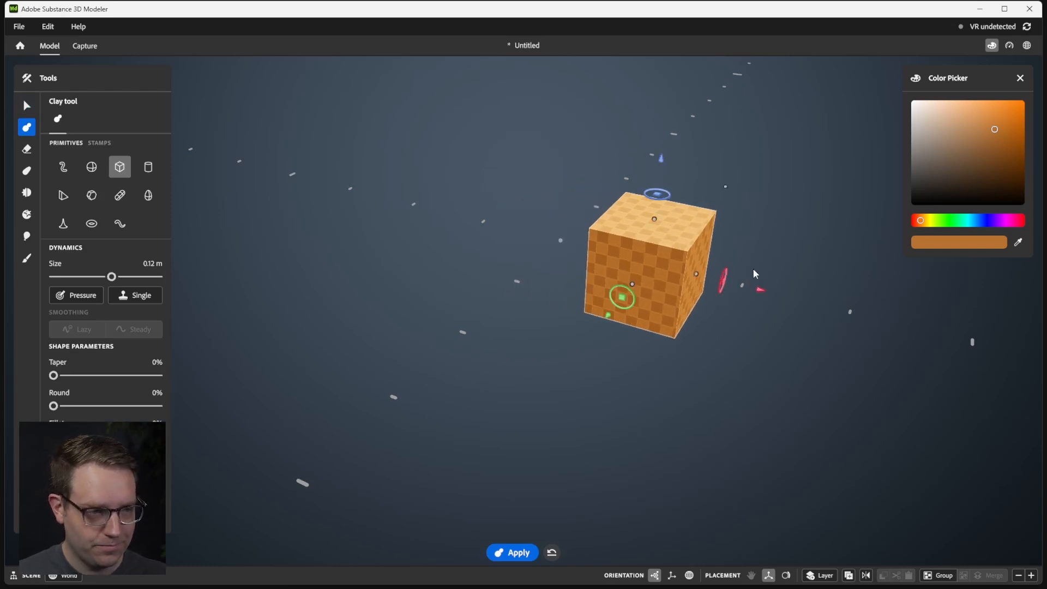
- Turn on mirror symmetry for the offset cube, adjust its spacing along the red axis and apply the mirrored pair
right_click(669, 234)
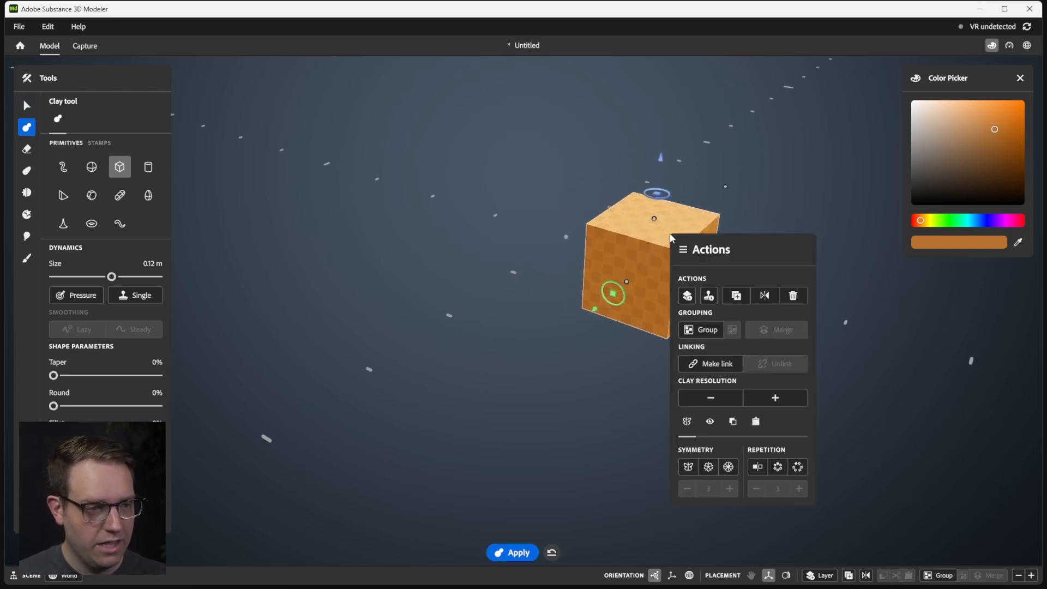
left_click(690, 467)
middle_click_drag(533, 170, 468, 252)
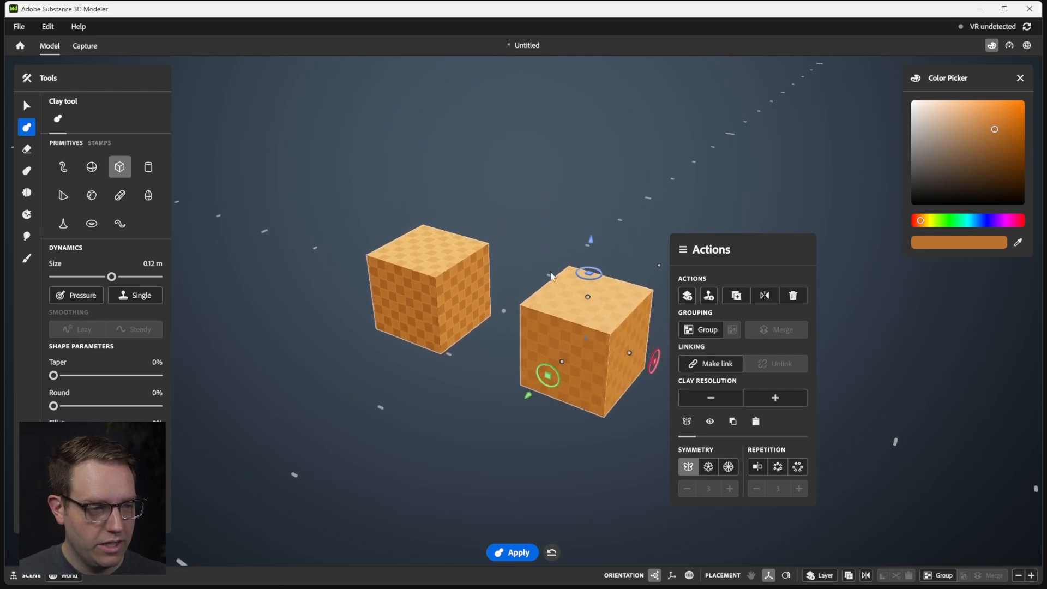
middle_click_drag(654, 370, 642, 331)
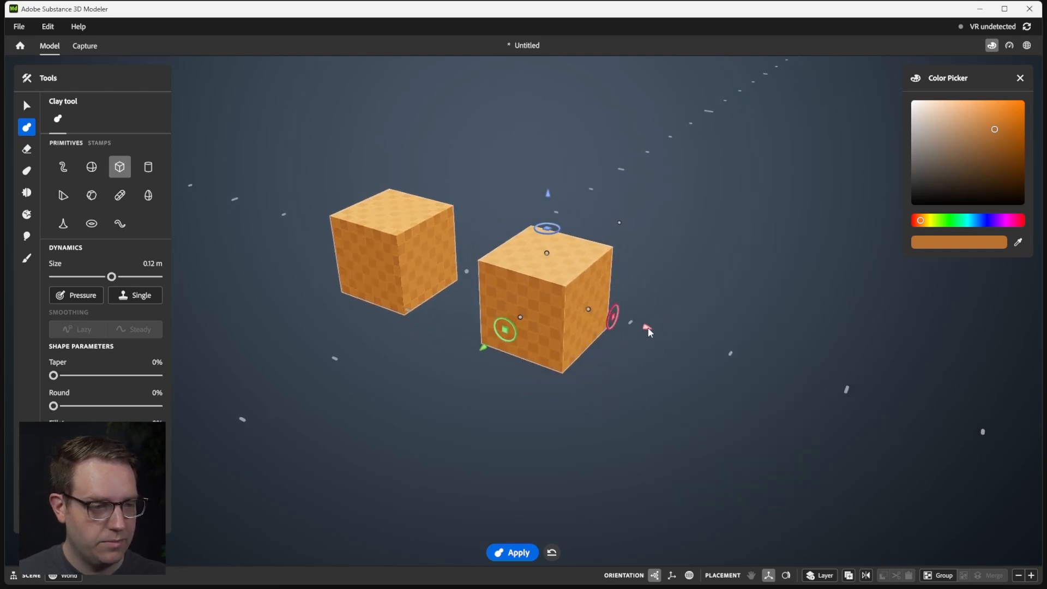
left_click_drag(647, 327, 923, 345)
middle_click_drag(384, 231, 499, 218)
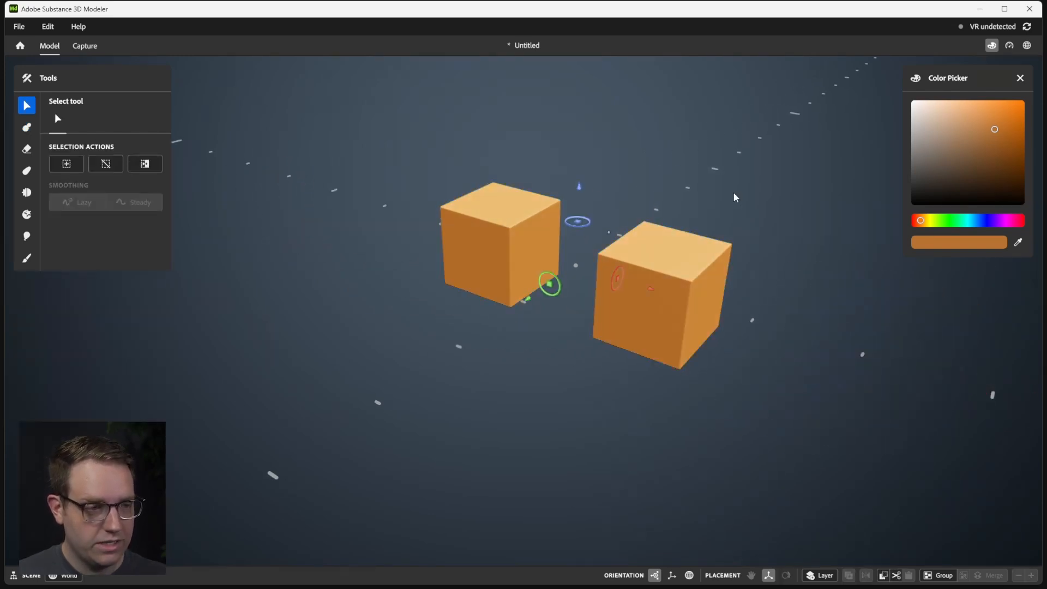
- Select the mirrored cubes, try rotating them together about the green axis, and undo the rotation
left_click(665, 263)
left_click_drag(665, 264, 645, 238, "alt")
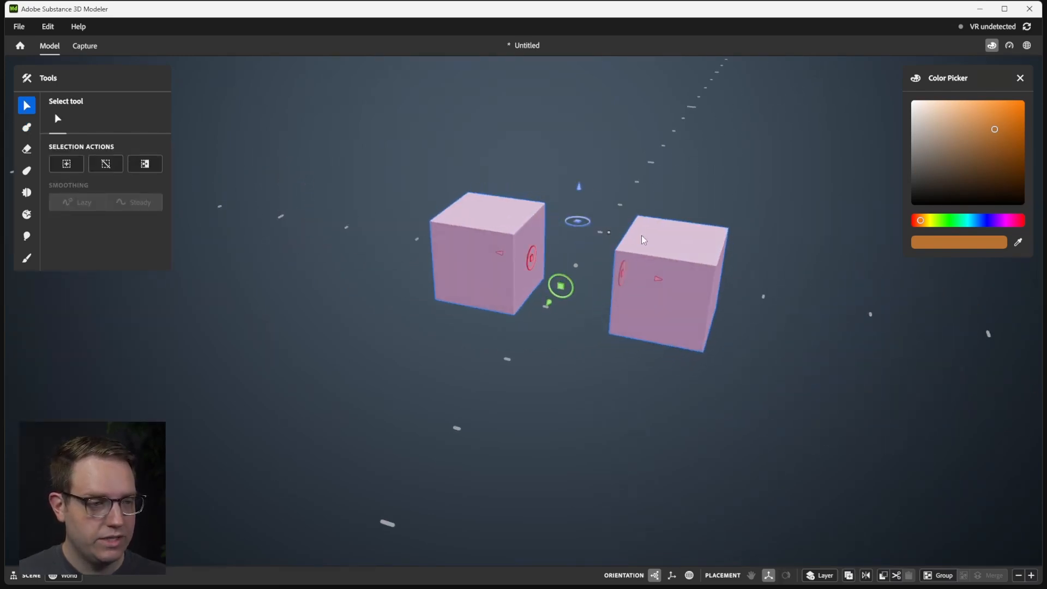
left_click_drag(574, 279, 571, 231)
key("ctrl+z")
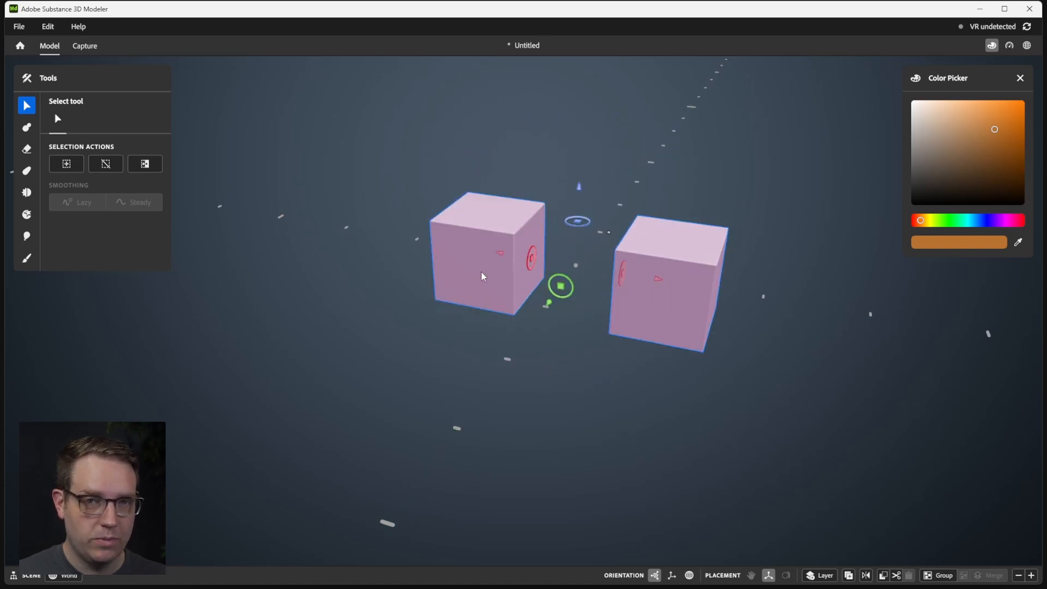
left_click_drag(544, 280, 528, 254, "alt")
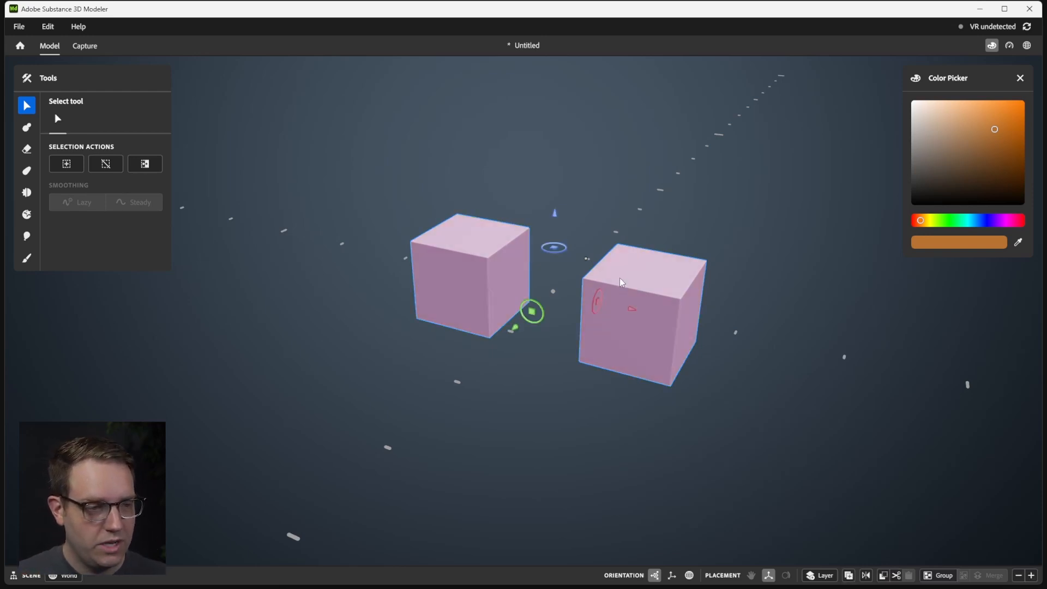
- Undo the mirrored cubes back to the single unapplied offset cube
key("ctrl+z")
left_click_drag(593, 229, 651, 271, "alt")
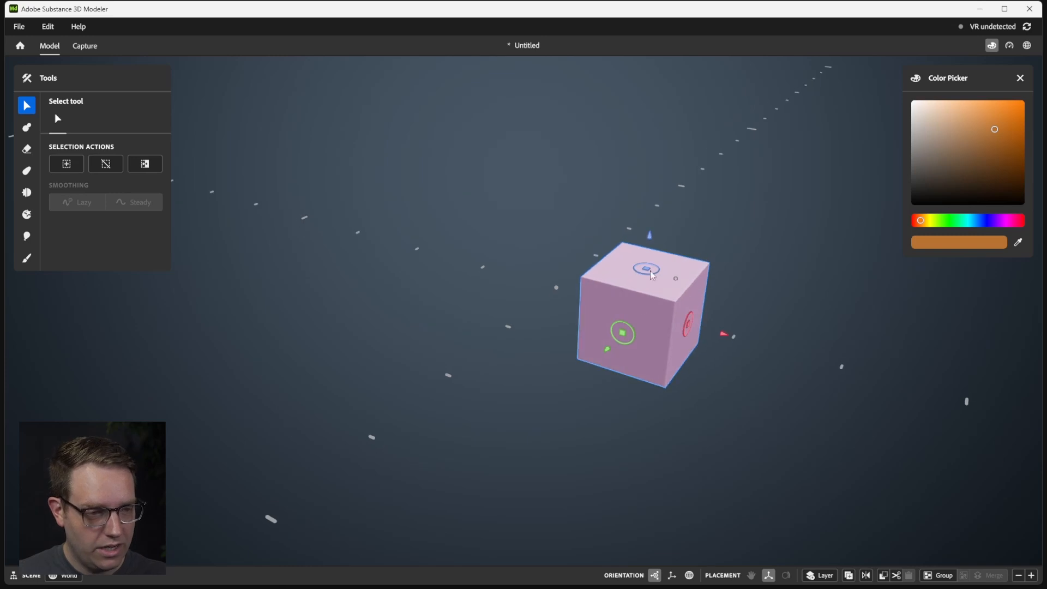
key("ctrl+z")
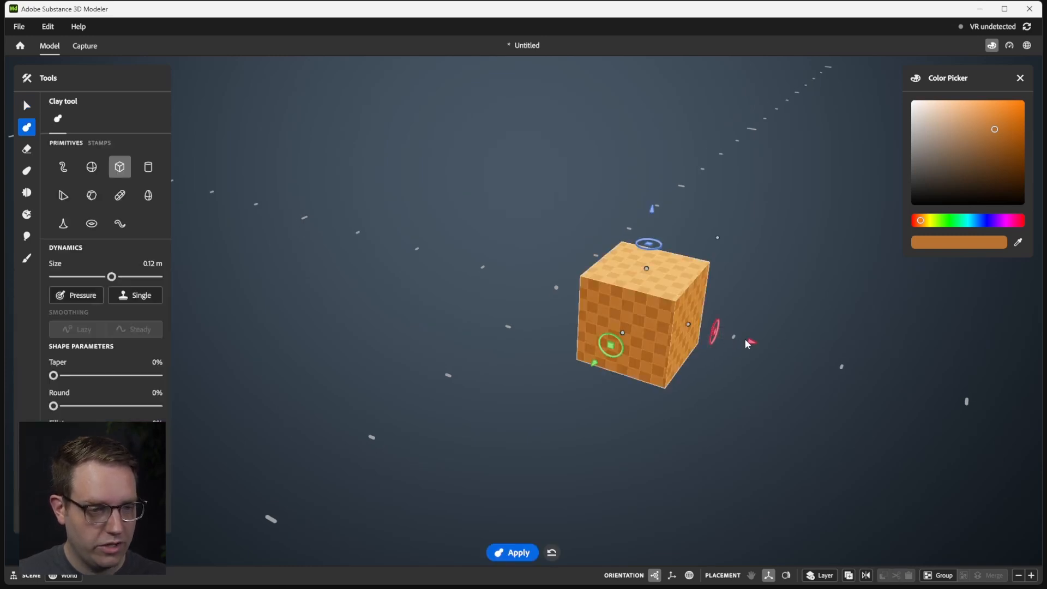
- Turn on mirror repetition for the offset cube and check the repeated pair
right_click(747, 344)
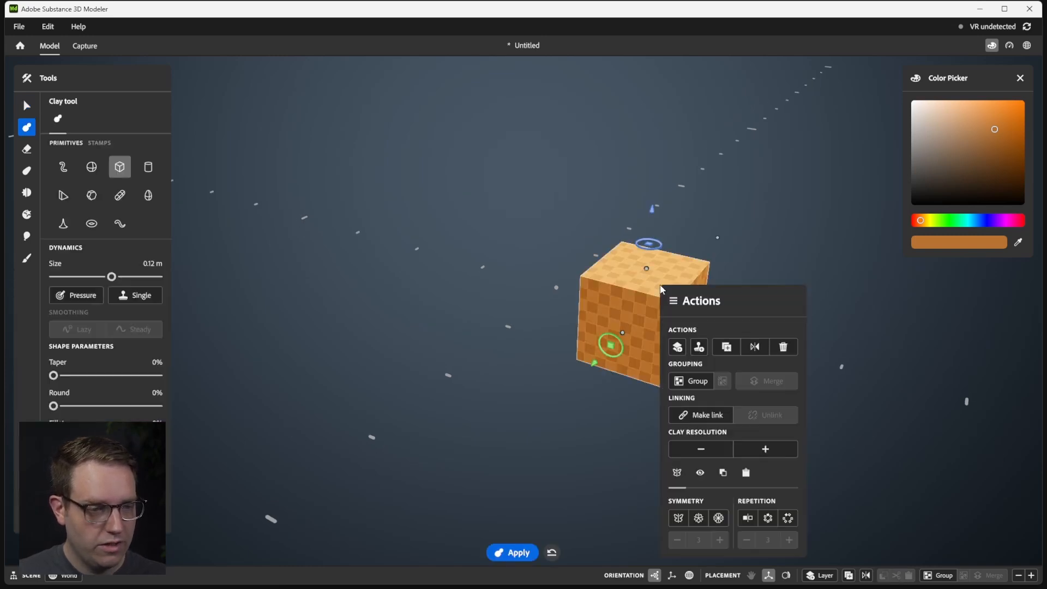
left_click(748, 519)
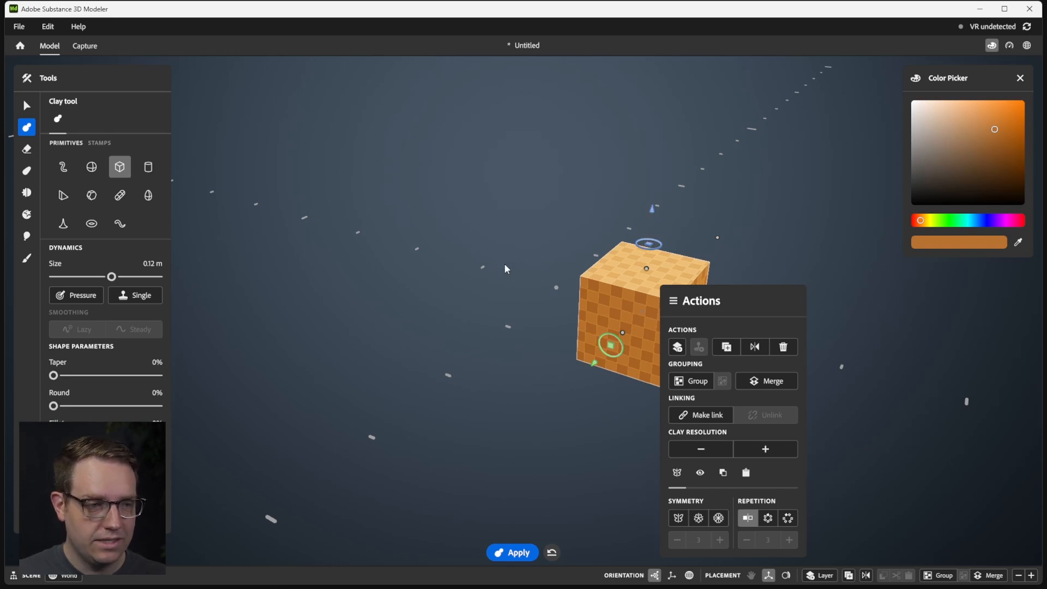
middle_click_drag(504, 269, 565, 272)
key("1")
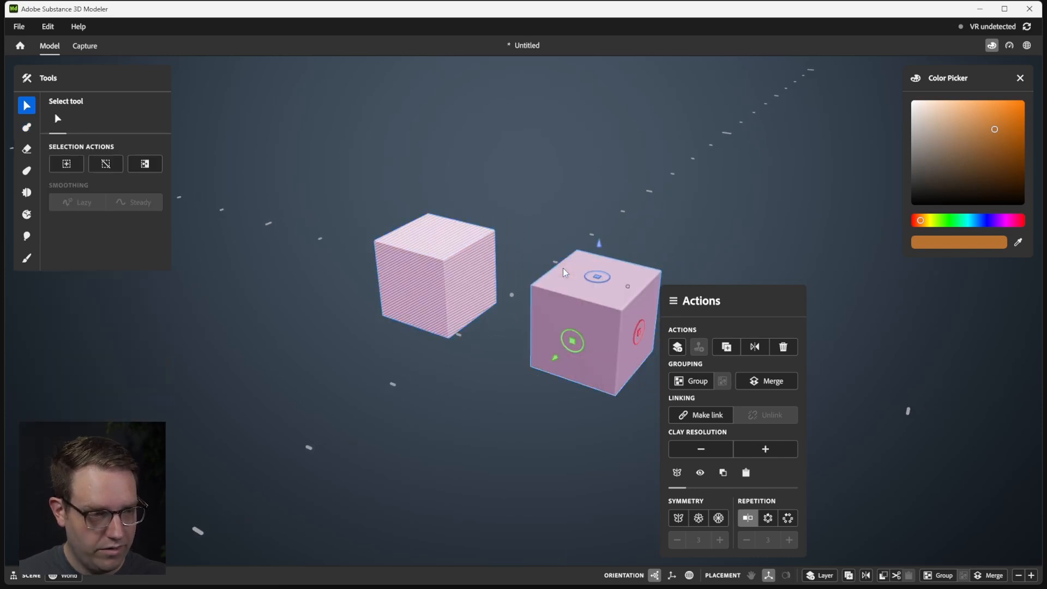
left_click(549, 204)
left_click(589, 324)
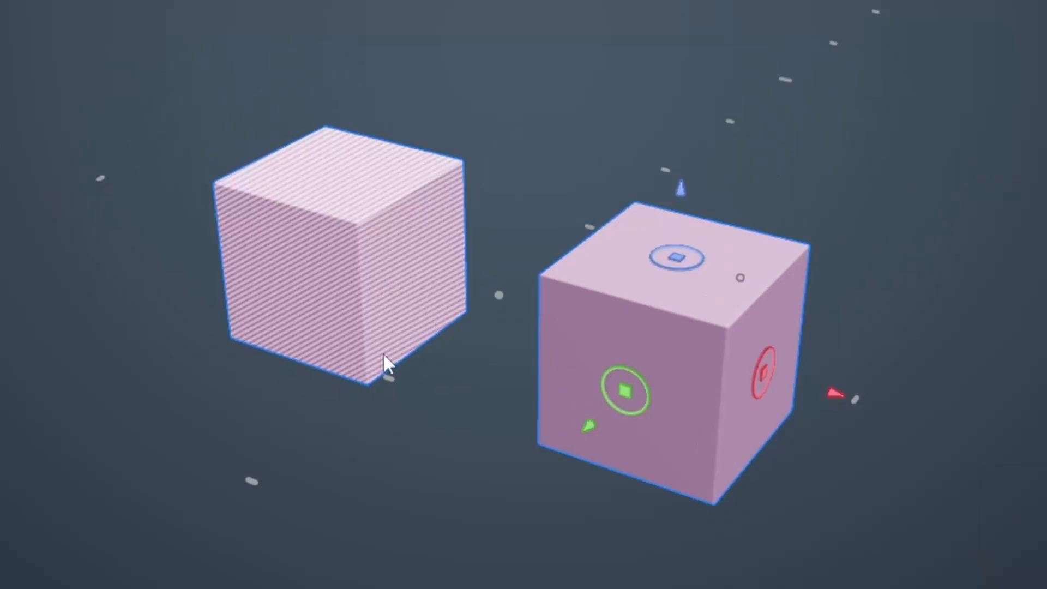
left_click_drag(375, 301, 561, 194, "alt")
left_click(564, 190)
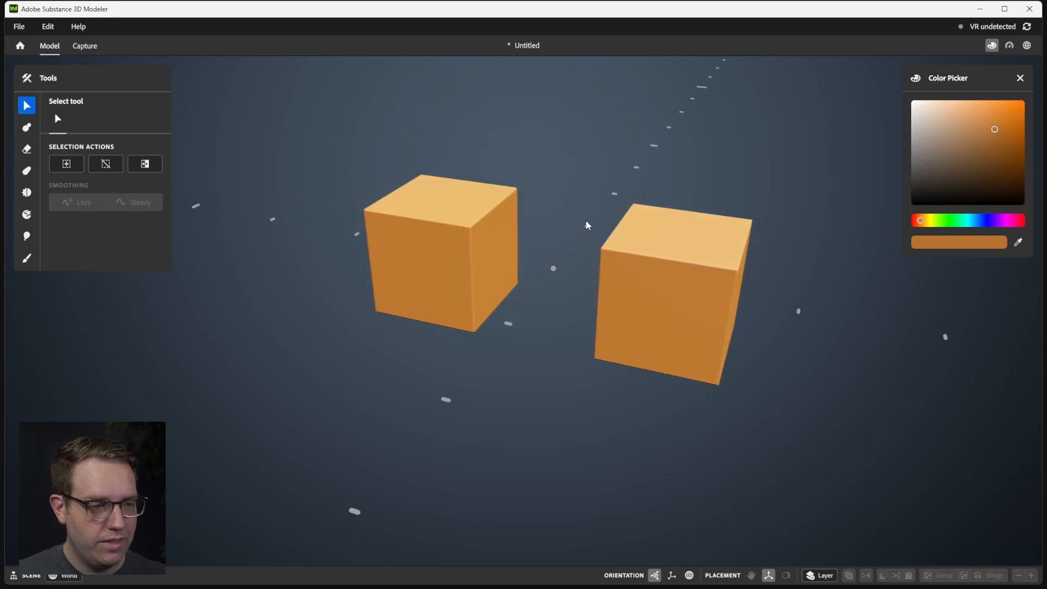
- Select the mirror-repeated cube, try moving and rotating it about the green axis, and undo the rotations
left_click(692, 274)
left_click_drag(721, 297, 767, 306)
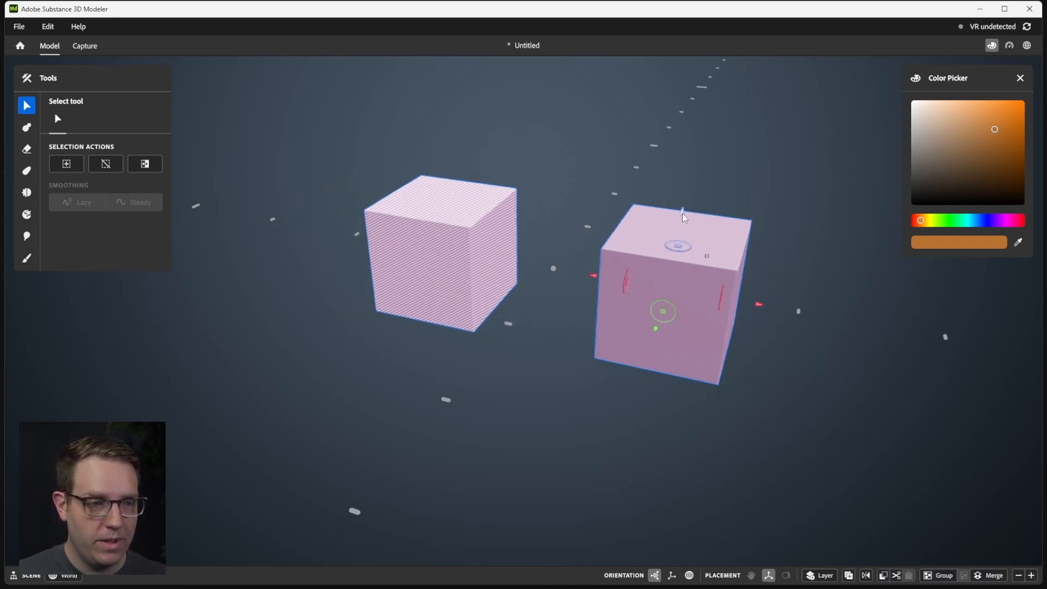
left_click_drag(673, 307, 691, 317)
key("ctrl+z")
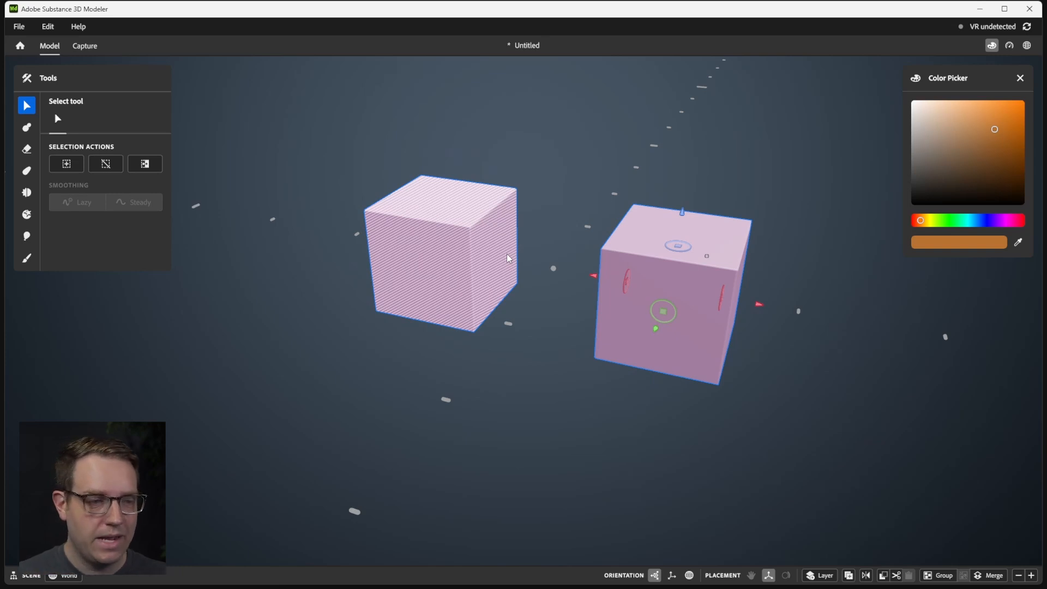
mouse_move(677, 308)
left_mouse_down()
mouse_move(680, 329)
mouse_move(669, 297)
left_mouse_up()
key("ctrl+z")
left_click_drag(763, 303, 711, 306)
left_click_drag(748, 261, 707, 256, "alt")
- Place a 0.12 m cube above and outward of the repeated cube and erase the overlapping upper corner with the Erase tool
key("2")
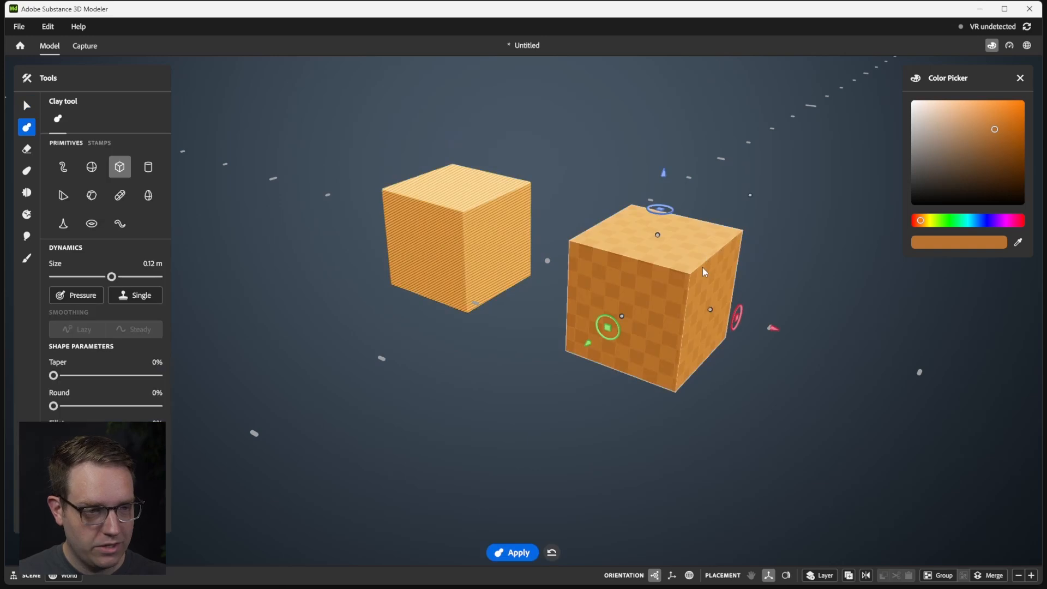
left_click_drag(663, 184, 671, 88)
left_click_drag(688, 218, 724, 223, "alt")
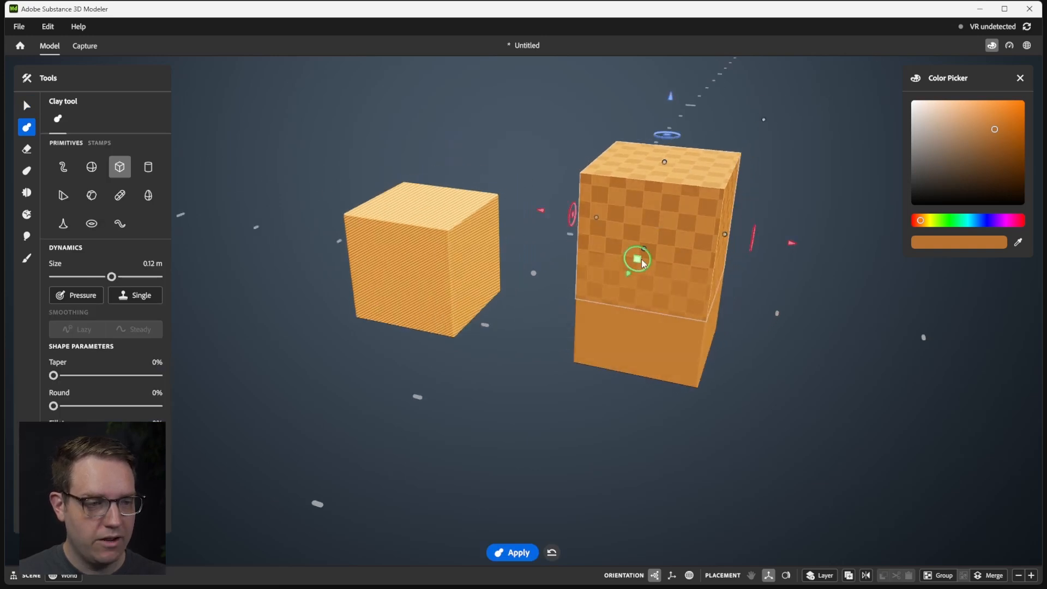
left_click_drag(636, 257, 742, 264)
key("3")
key("Return")
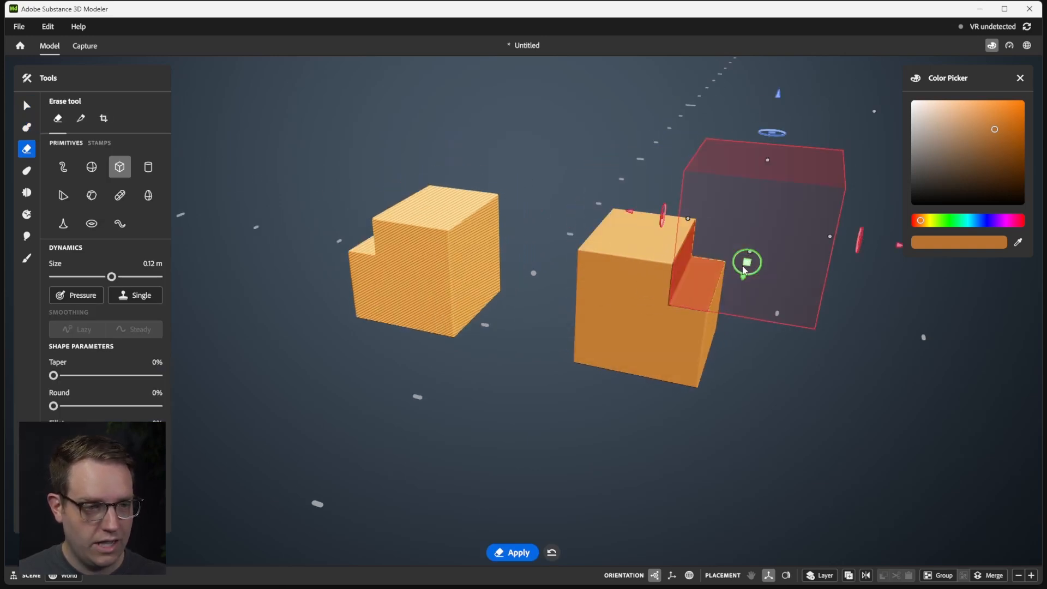
- Move the erasing cube and cut further steps into the repeated block, leaving the Erase tool when done
mouse_move(780, 392)
left_mouse_down("alt")
mouse_move(759, 394)
mouse_move(750, 369)
left_mouse_up("alt")
mouse_move(739, 267)
left_mouse_down()
mouse_move(747, 292)
mouse_move(715, 476)
mouse_move(713, 446)
mouse_move(627, 218)
mouse_move(676, 212)
mouse_move(700, 223)
mouse_move(697, 235)
left_mouse_up()
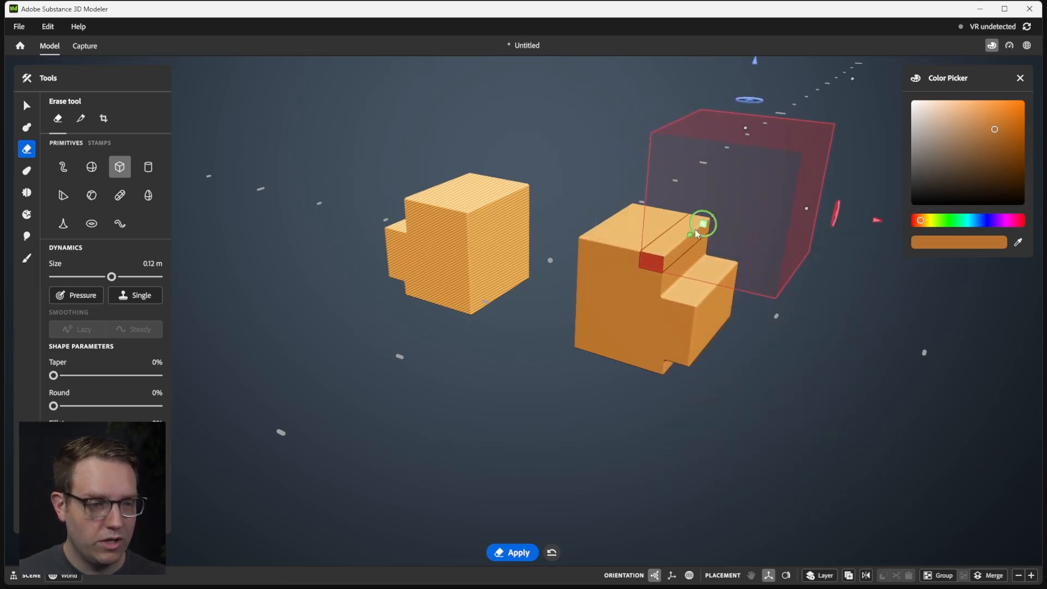
key("Return")
left_click_drag(607, 183, 619, 165, "alt")
key("Escape")
- Select the stepped block and switch its mirror repetition to radial repetition with 3 copies
left_click(603, 140)
left_click(653, 249)
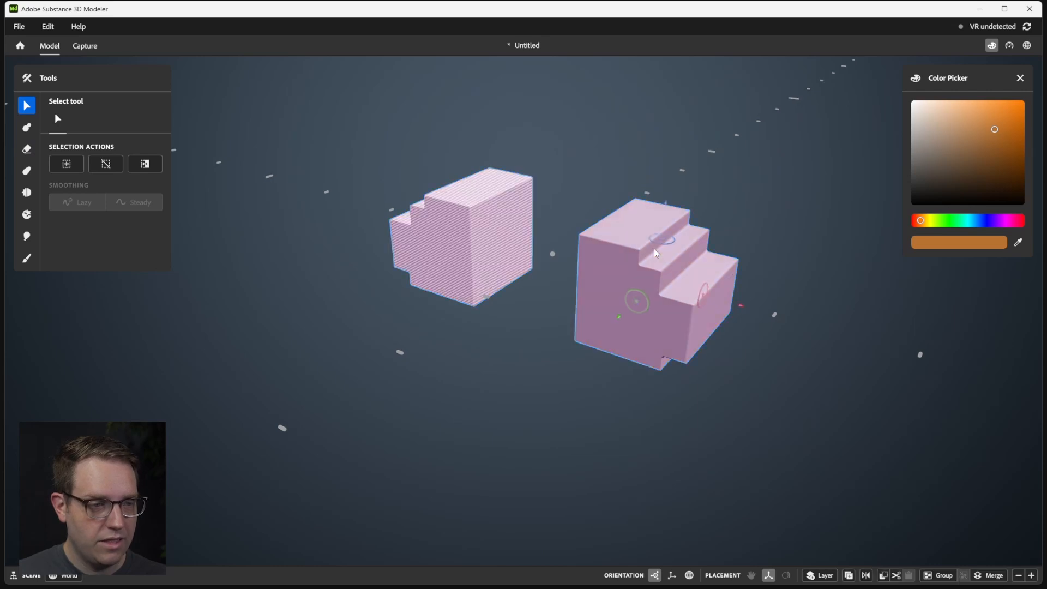
left_click_drag(744, 229, 744, 243, "alt")
right_click(702, 381)
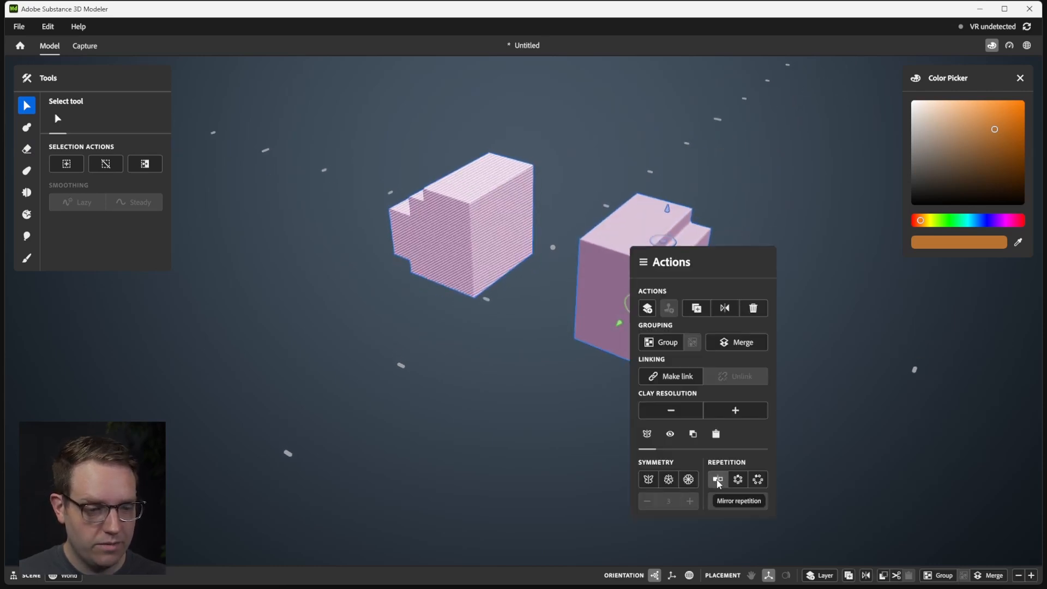
left_click(740, 480)
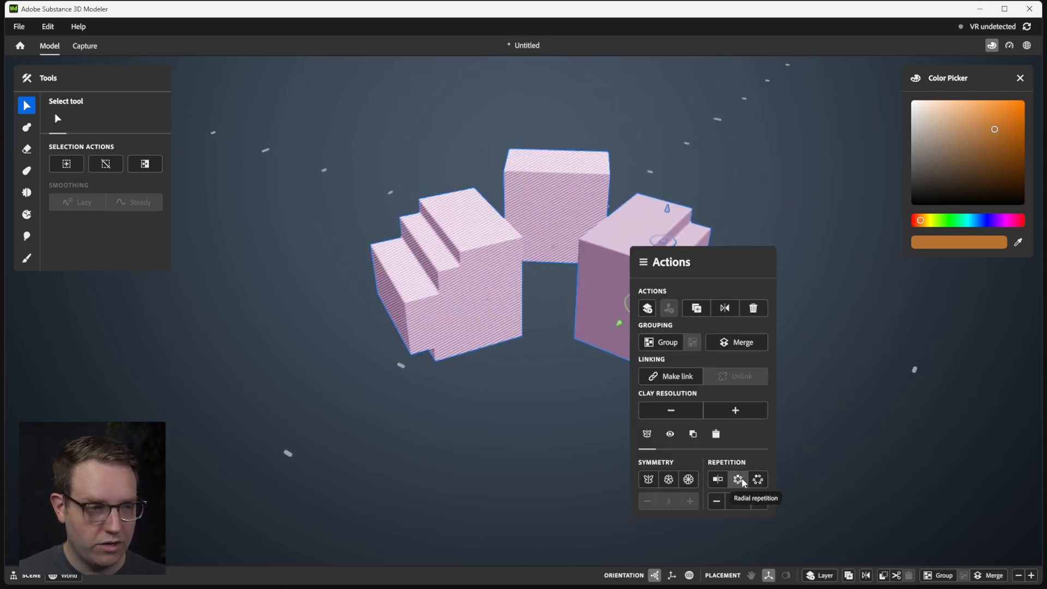
middle_click_drag(569, 345, 508, 382, "alt")
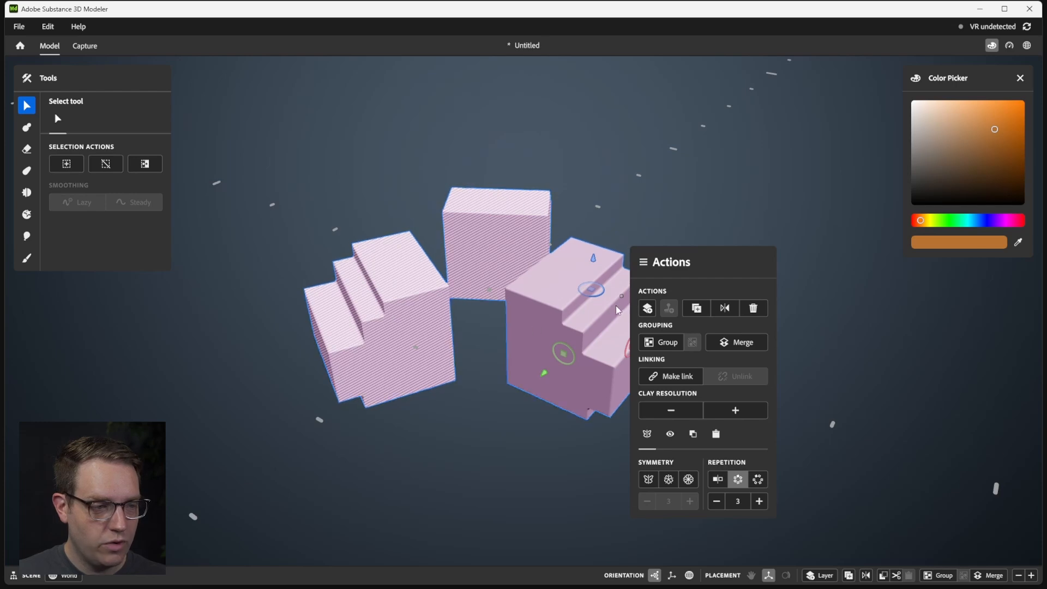
- Move the radially repeated blocks slightly outward along the red axis and deselect them
middle_click_drag(528, 308, 463, 285, "alt")
left_click_drag(577, 338, 615, 339)
mouse_move(538, 276)
left_mouse_down()
mouse_move(515, 276)
mouse_move(541, 276)
left_mouse_up()
middle_click_drag(645, 297, 721, 303, "alt")
scroll(721, 303, "down", 2)
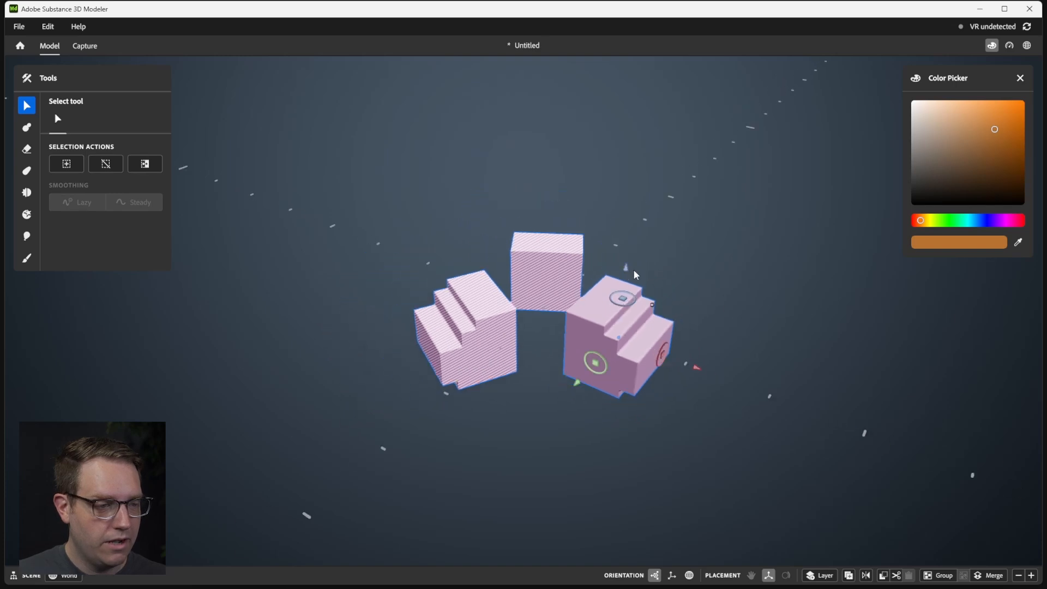
left_click_drag(633, 273, 689, 253, "alt")
left_click(634, 469)
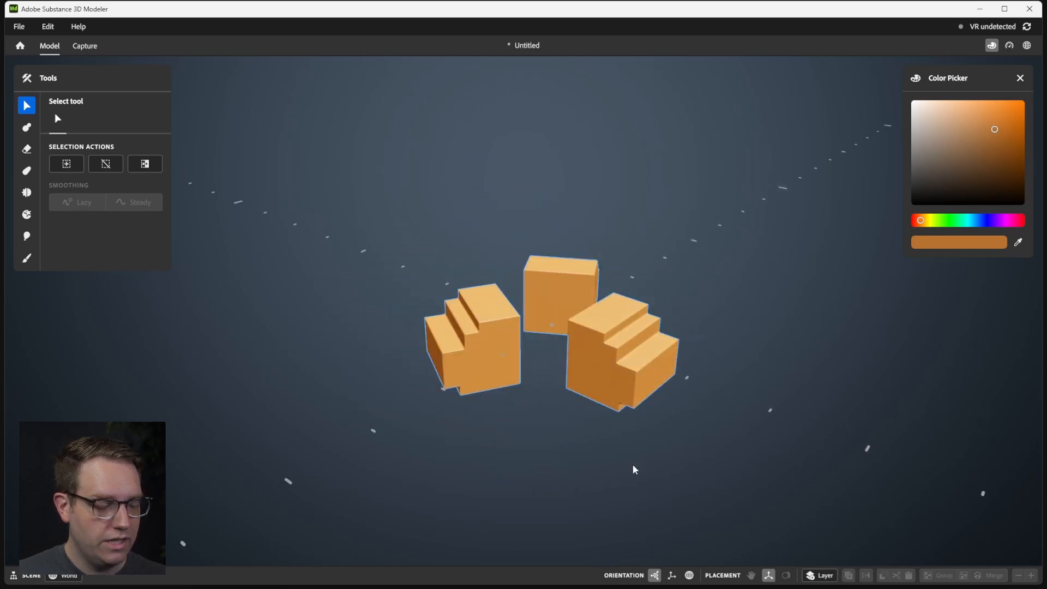
- Try kaleidoscopic repetition on the stepped blocks, return them to radial repetition with 3 copies, and examine the arrangement
left_click(618, 347)
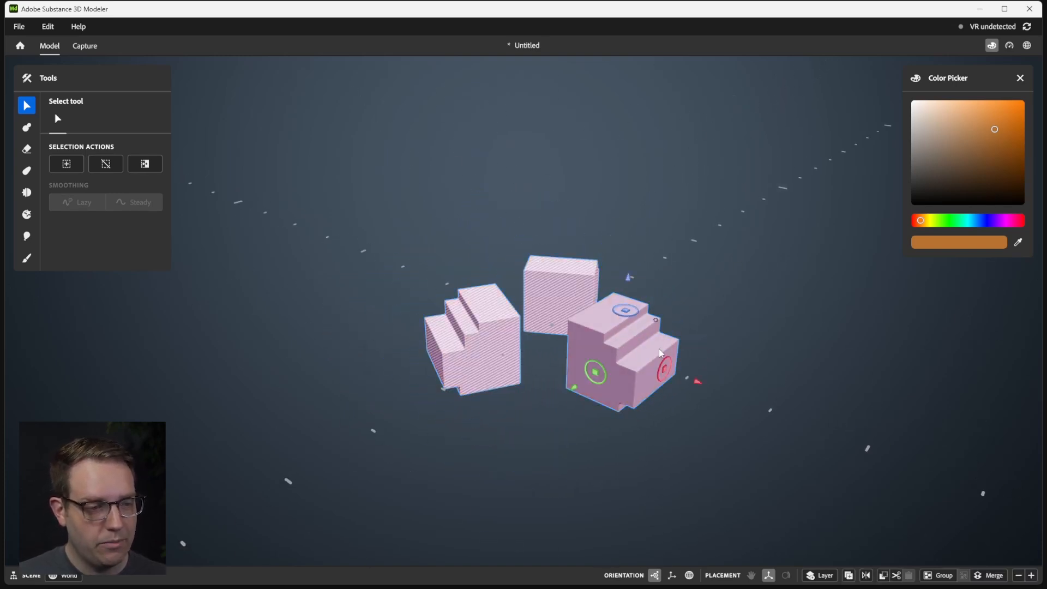
right_click(628, 339)
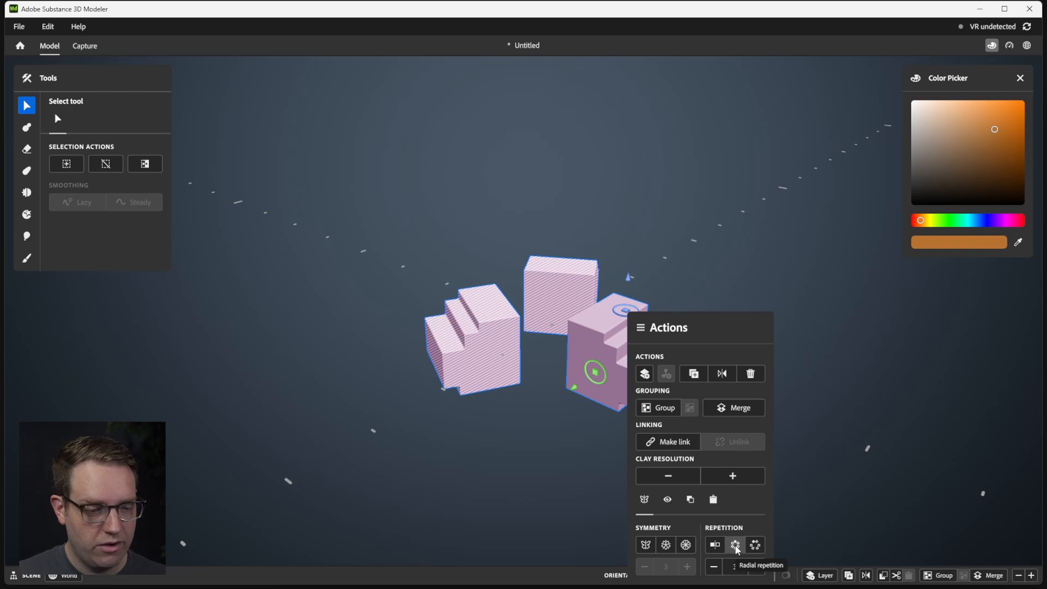
left_click(757, 545)
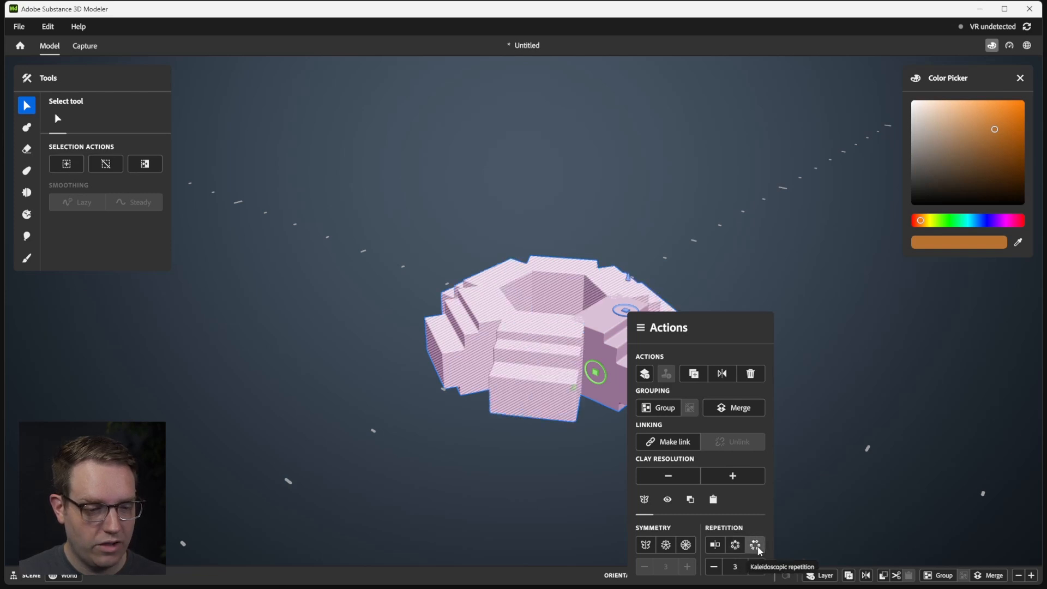
left_click(736, 546)
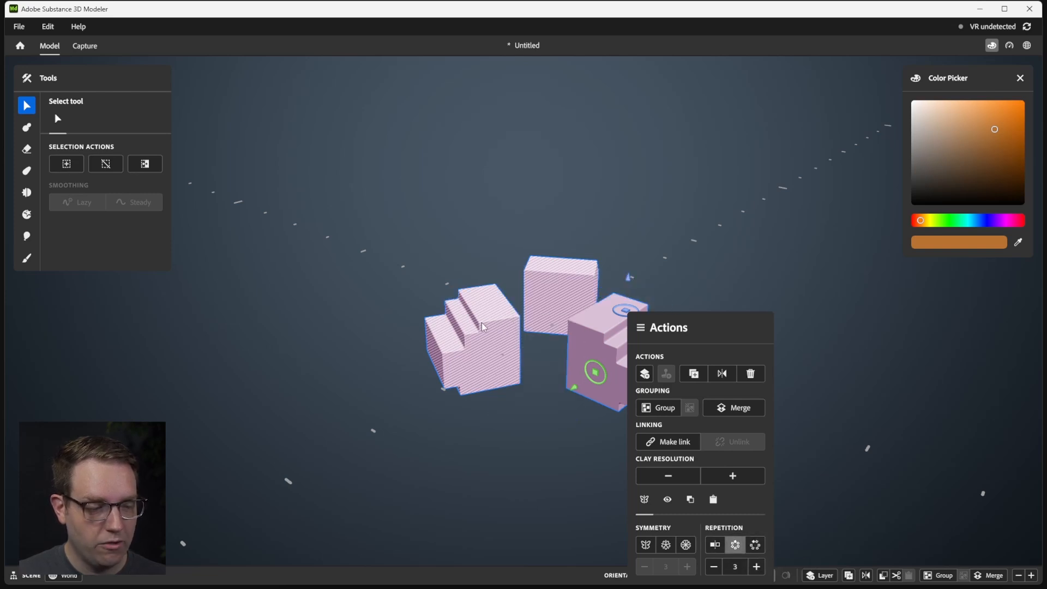
middle_click_drag(482, 305, 416, 309, "alt")
left_click_drag(417, 309, 476, 342, "alt")
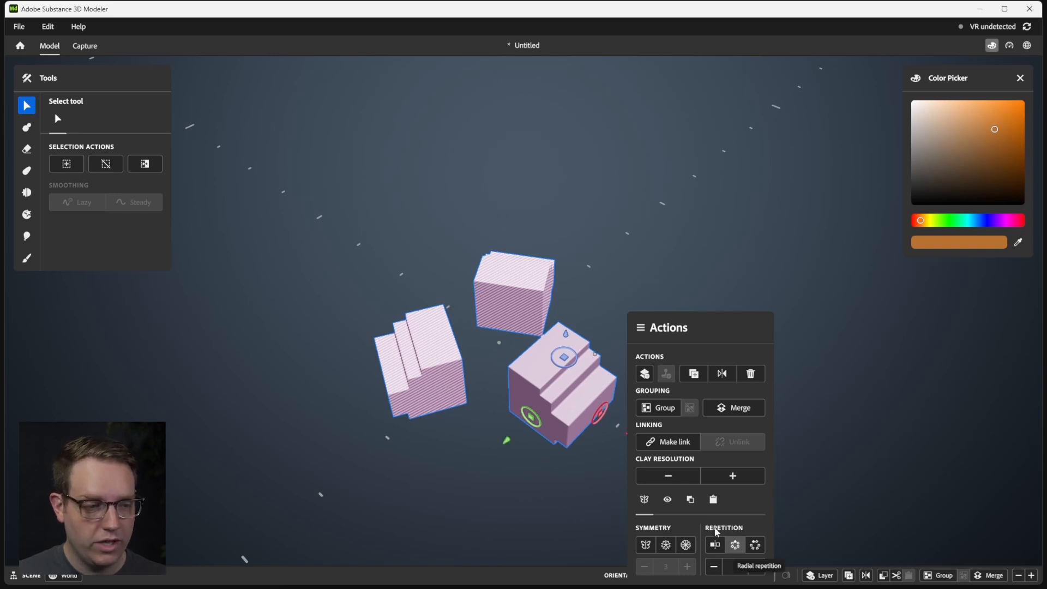
left_click_drag(510, 335, 519, 306, "alt")
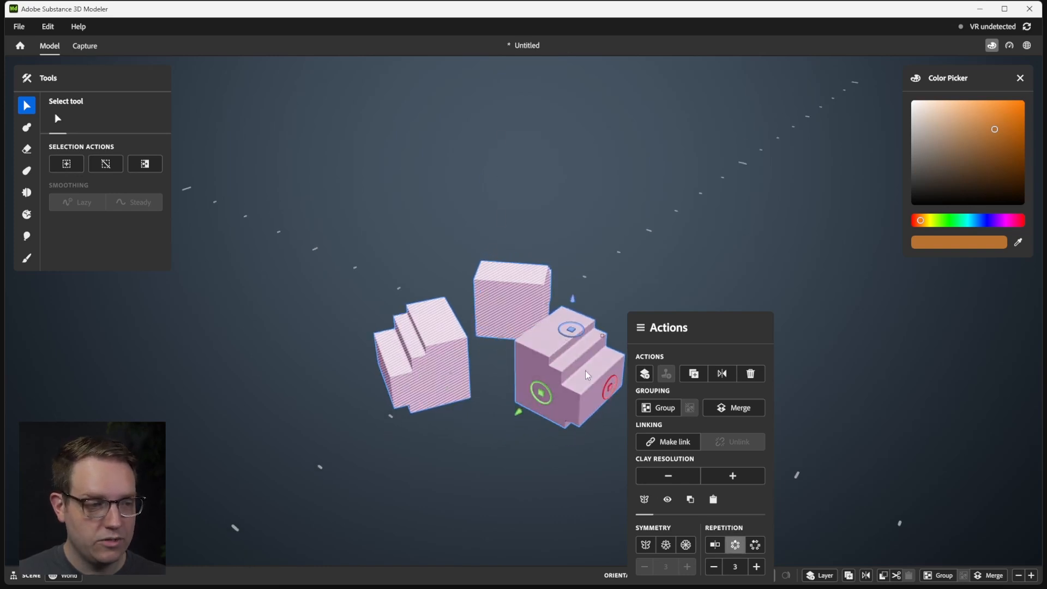
left_click_drag(474, 297, 513, 309, "alt")
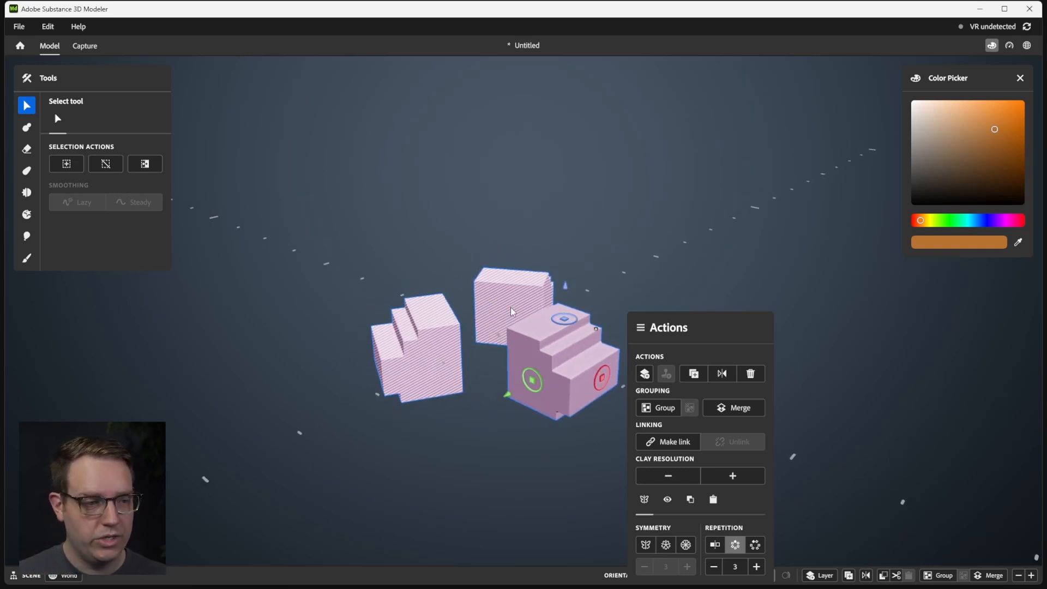
- Try rotating the radially repeated blocks about the green axis, and undo the rotation
left_click(525, 243)
left_click_drag(524, 243, 623, 235, "alt")
left_click(574, 326)
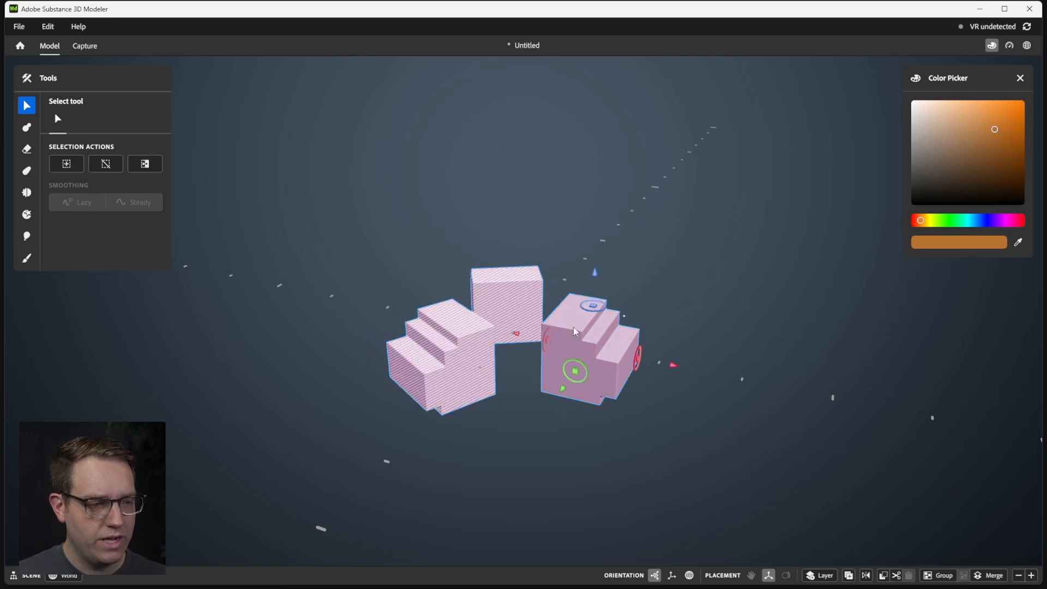
mouse_move(592, 371)
left_mouse_down()
mouse_move(587, 394)
mouse_move(578, 377)
left_mouse_up()
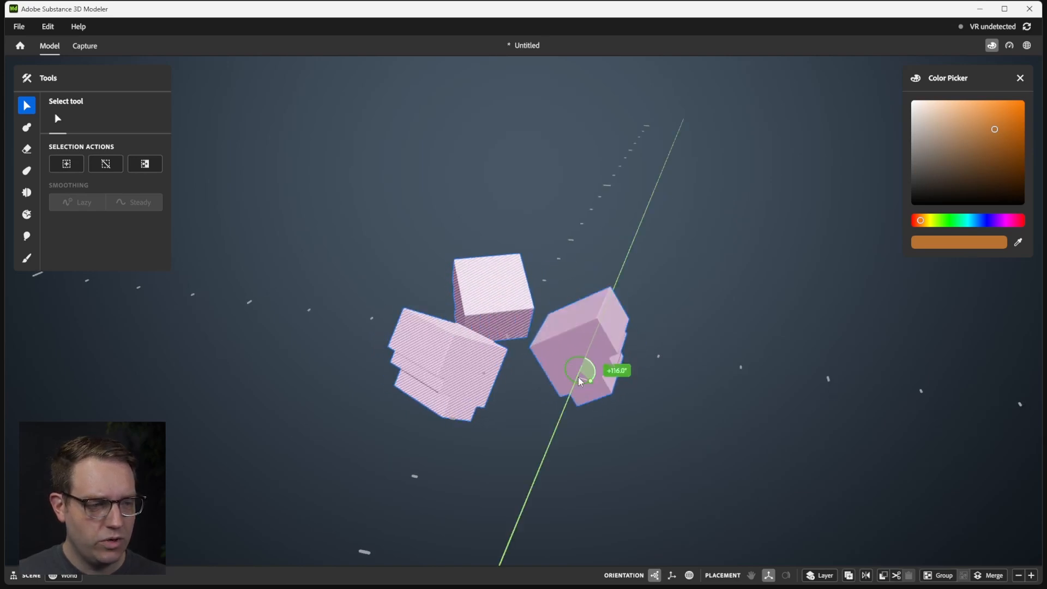
key("ctrl+z")
mouse_move(706, 287)
left_mouse_down("alt")
mouse_move(497, 243)
mouse_move(555, 234)
mouse_move(591, 245)
left_mouse_up("alt")
left_click(496, 243)
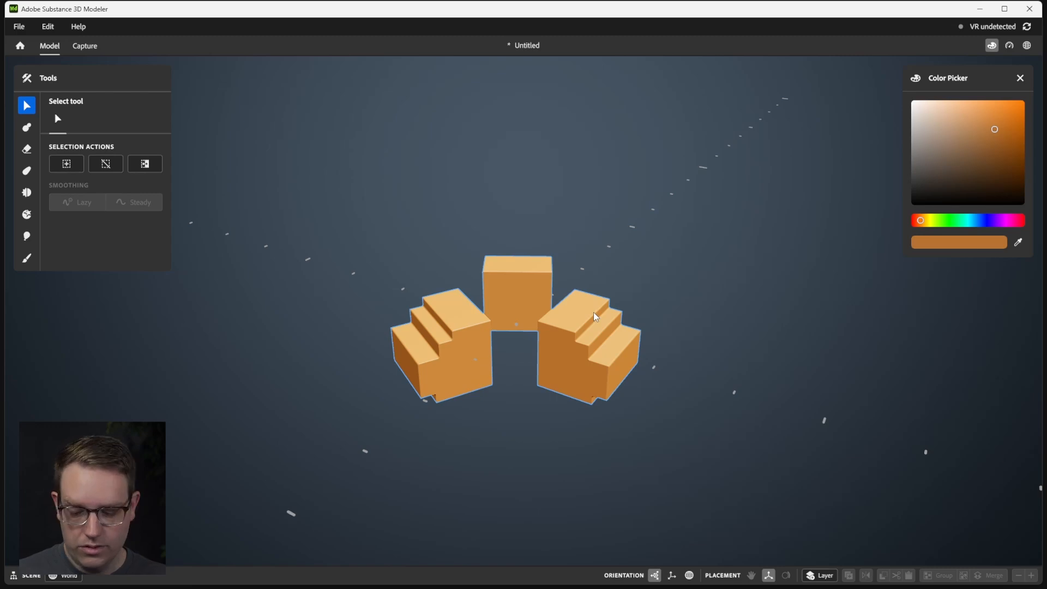
- Select the radially repeated blocks and create a group from them
left_click(593, 312)
left_click_drag(568, 330, 558, 329, "alt")
right_click(570, 326)
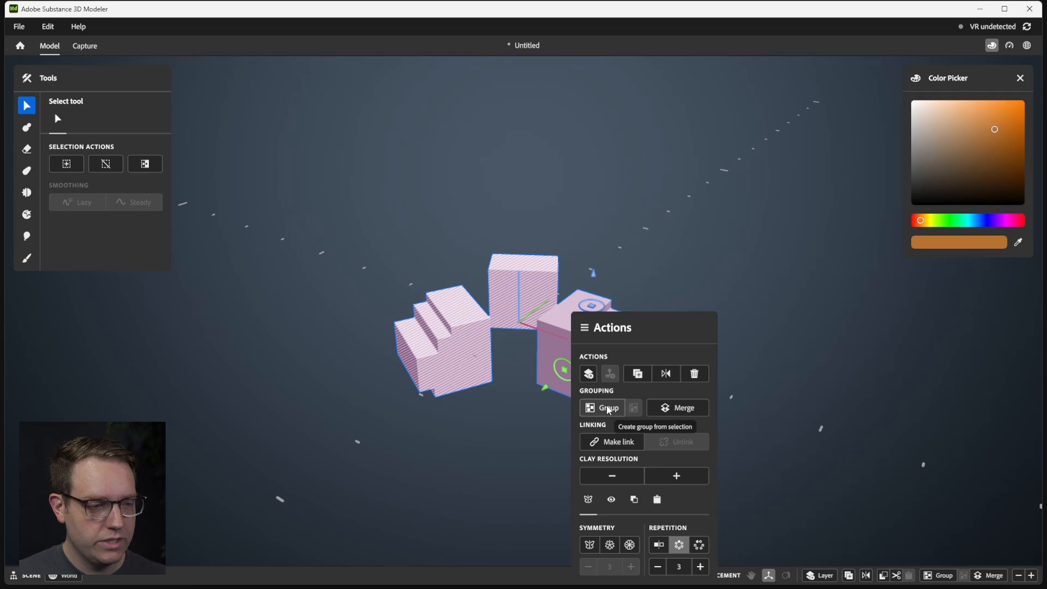
left_click(609, 408)
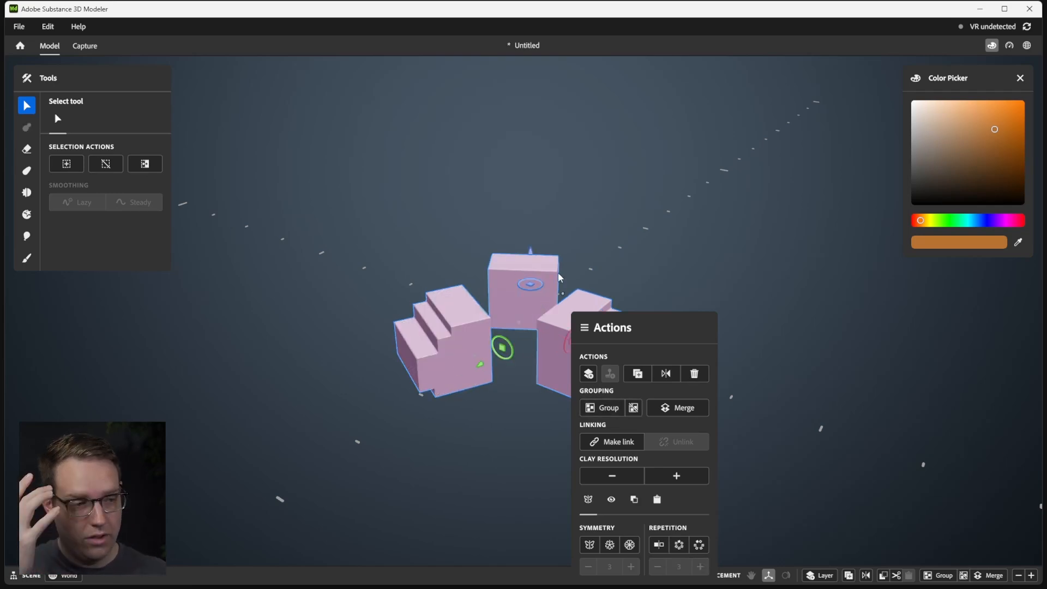
left_click(744, 245)
- Rotate the grouped blocks together about the green axis and enter the group to reach its contents
middle_click_drag(580, 283, 635, 263)
left_click(635, 267)
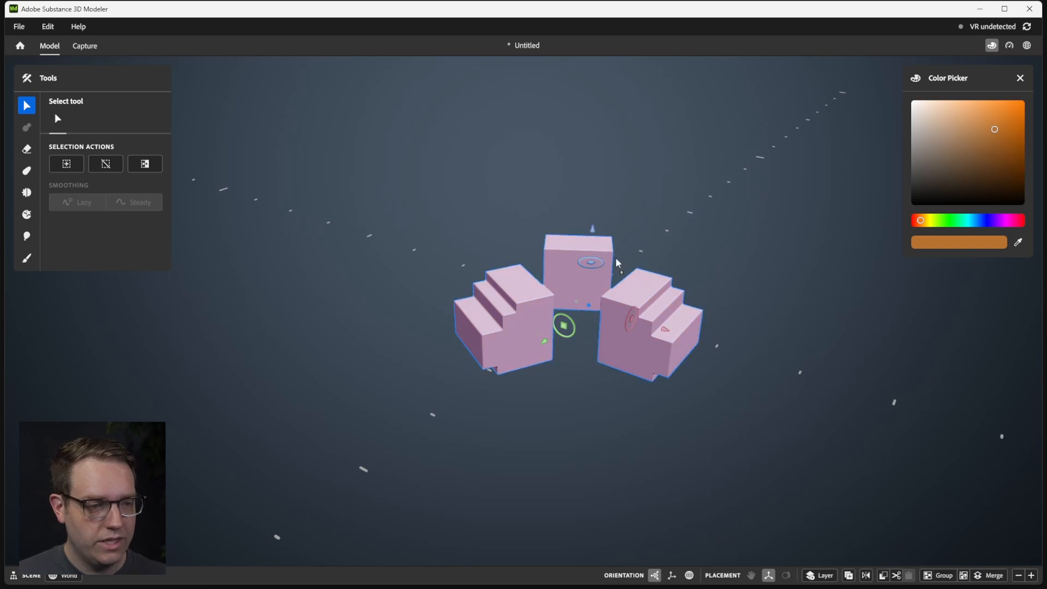
right_click_drag(615, 257, 598, 307)
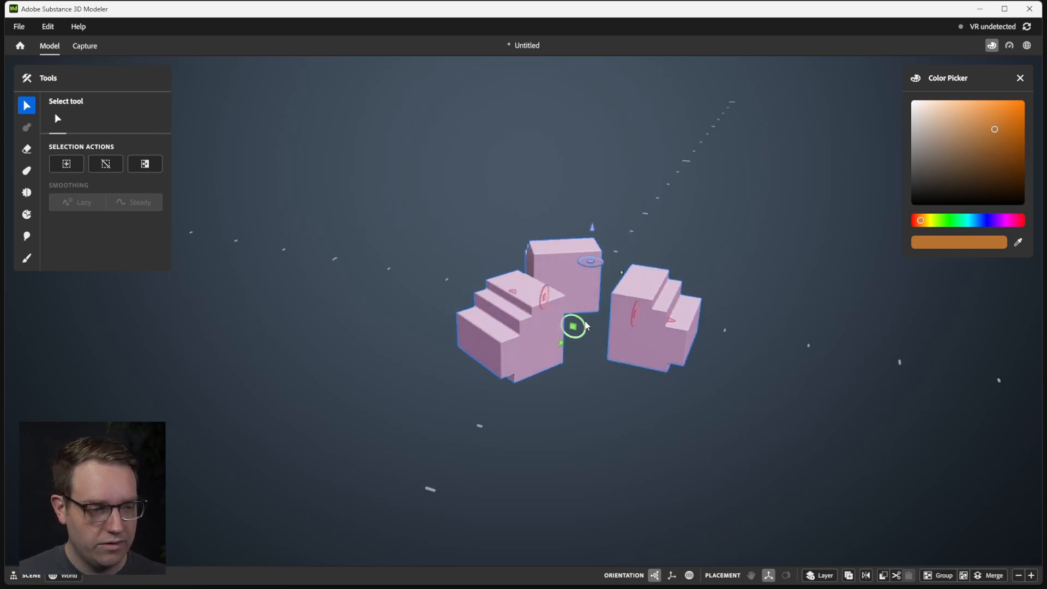
left_click_drag(586, 320, 595, 358)
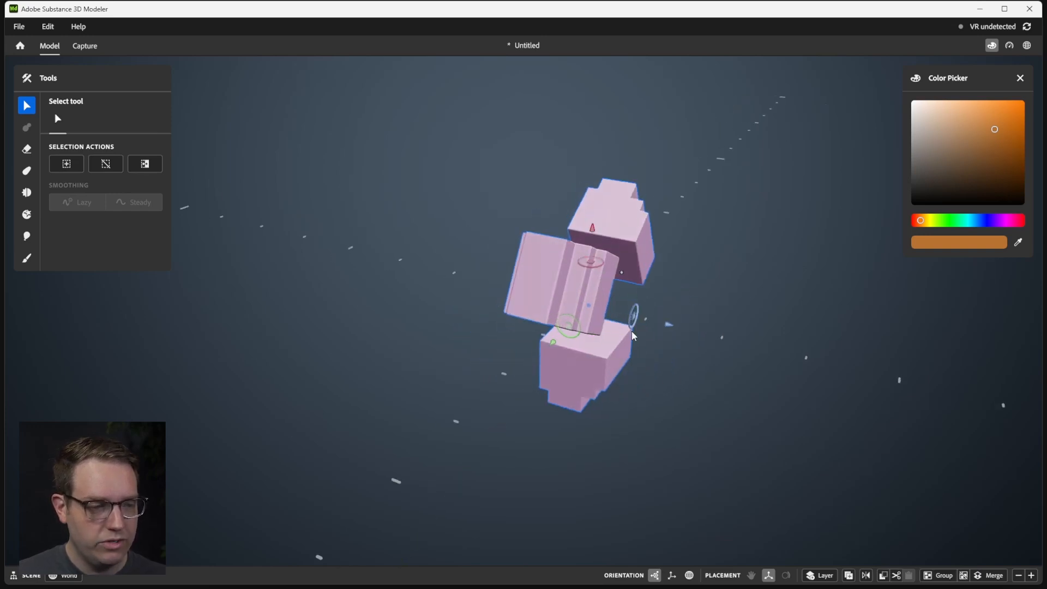
right_click_drag(631, 330, 619, 243)
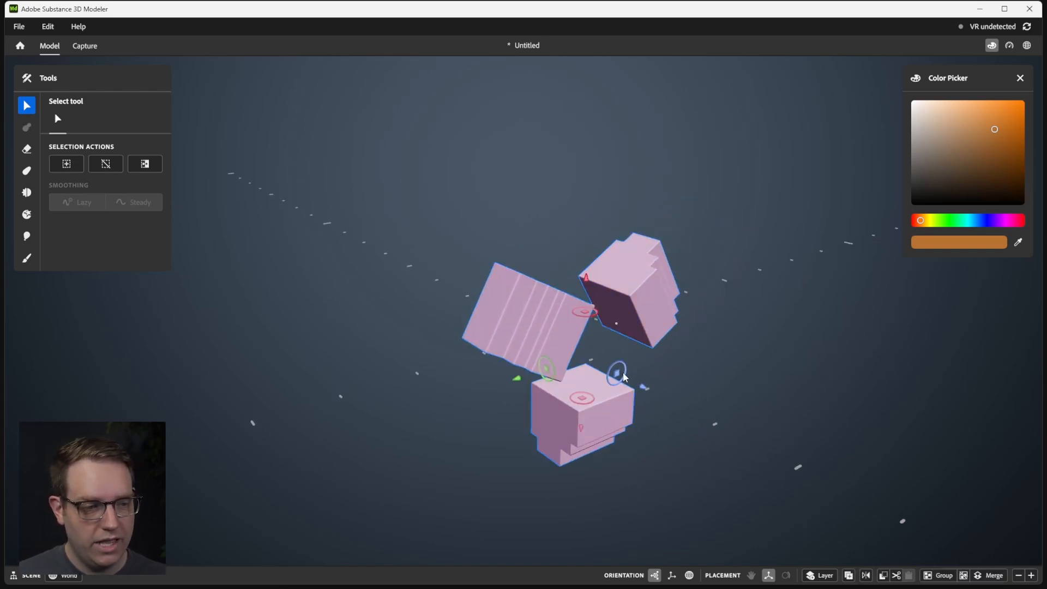
right_click_drag(653, 387, 618, 374)
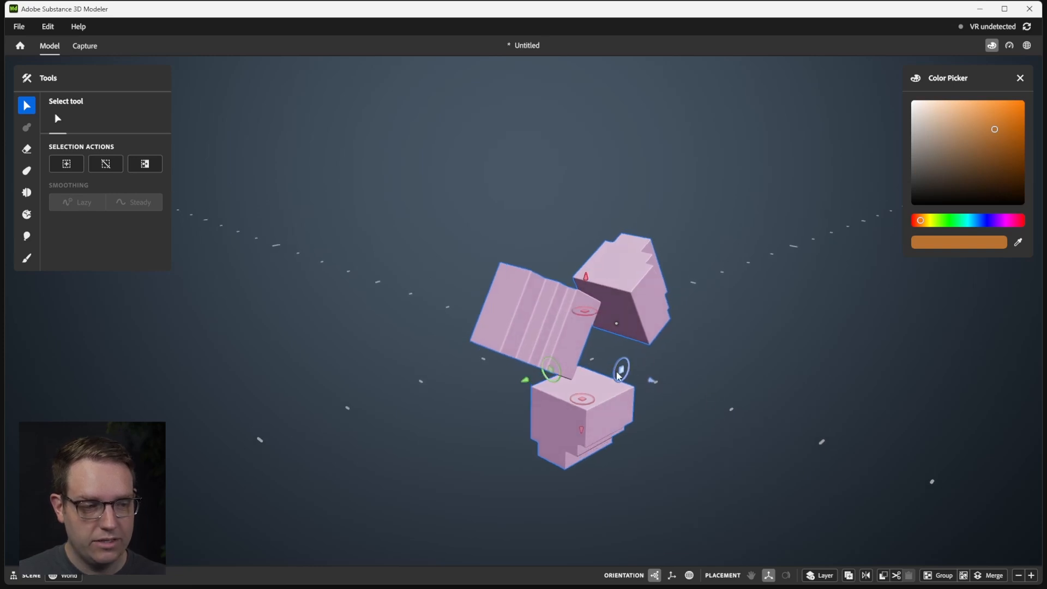
double_click(550, 327)
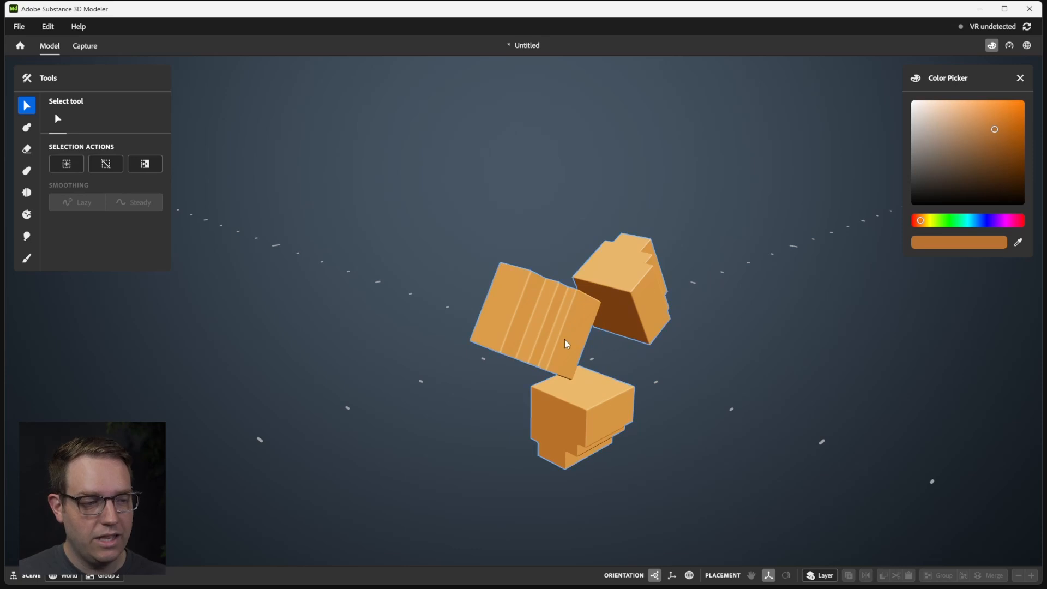
- Open the front stepped block for clay editing, narrow the cube primitive, and set its roundness to 35%
left_click(547, 327)
right_click_drag(548, 327, 606, 377)
right_click_drag(611, 431, 667, 148)
right_click_drag(584, 298, 495, 312)
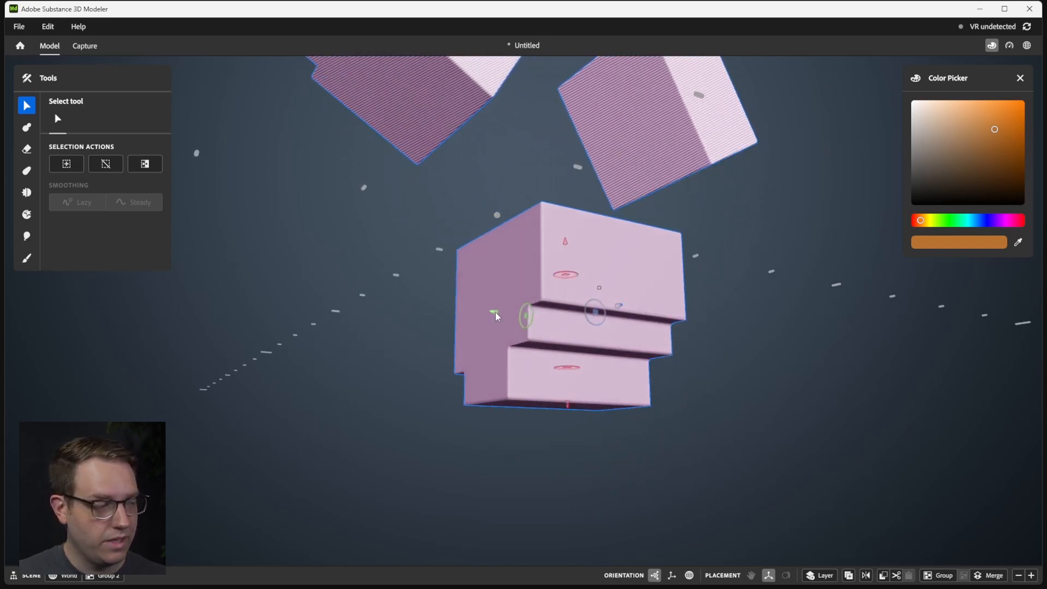
double_click(611, 315)
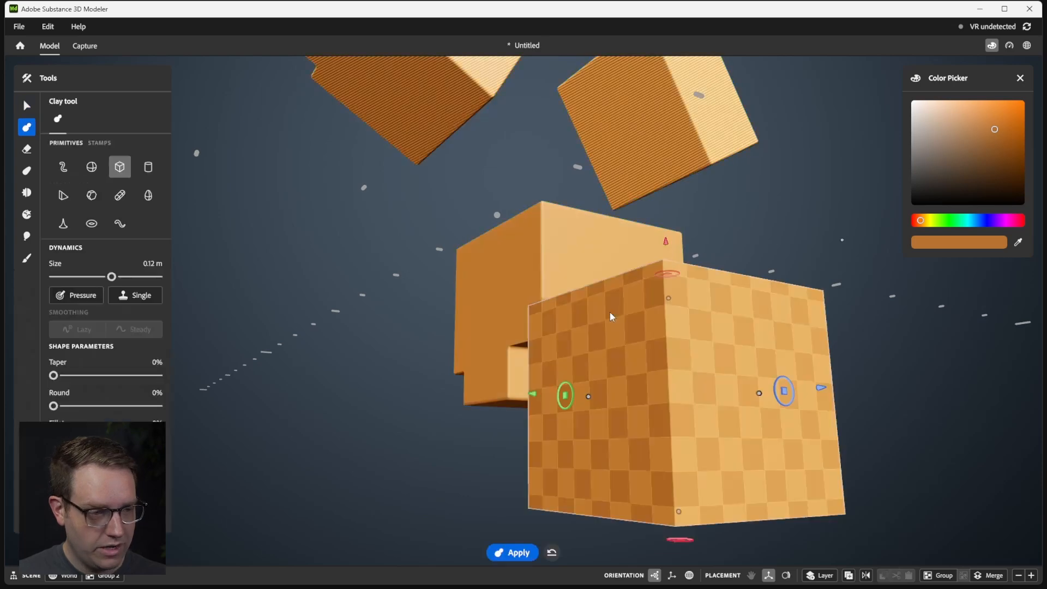
right_click_drag(615, 308, 658, 350)
left_click_drag(753, 404, 718, 408)
left_click_drag(54, 406, 91, 406)
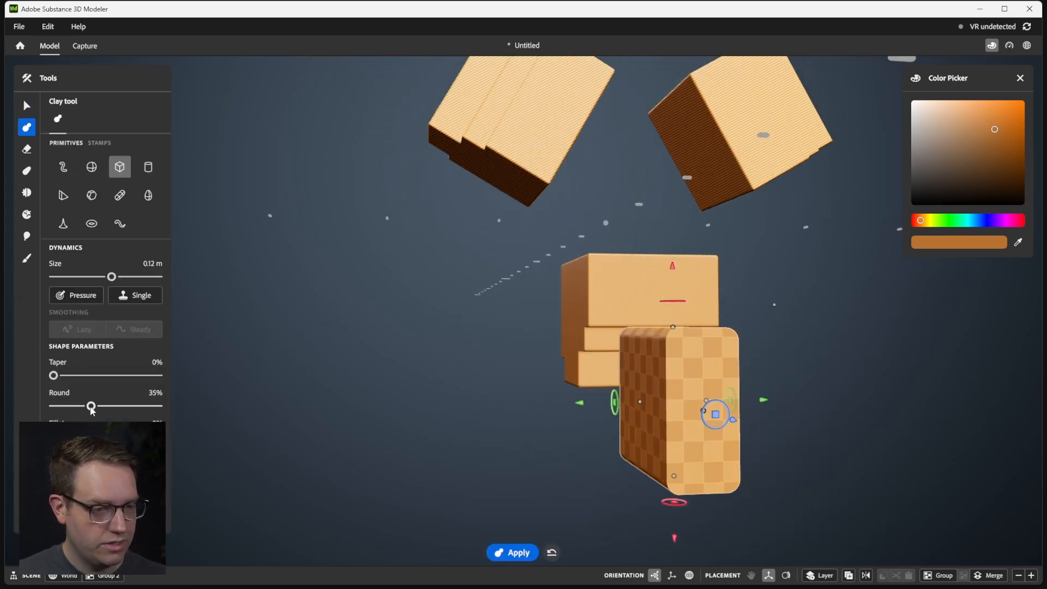
right_click_drag(599, 370, 731, 376)
- Carve a rounded slot into the stepped side of the block with the cube eraser
key("e")
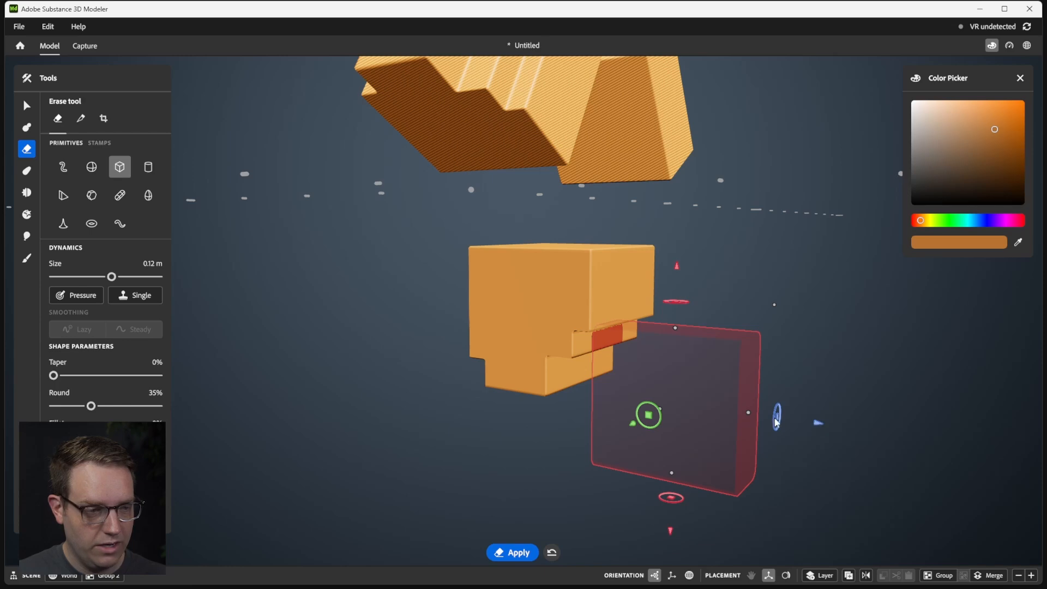
left_click_drag(817, 423, 776, 417)
left_click_drag(640, 267, 642, 241)
right_click_drag(729, 222, 640, 227)
scroll(579, 259, "down", 3)
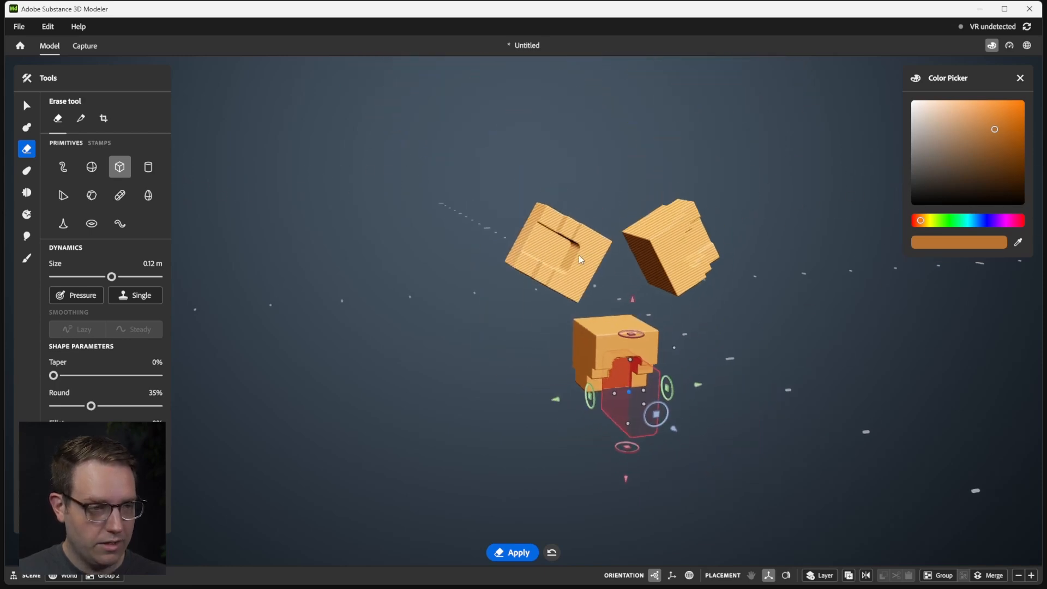
right_click_drag(579, 260, 662, 277)
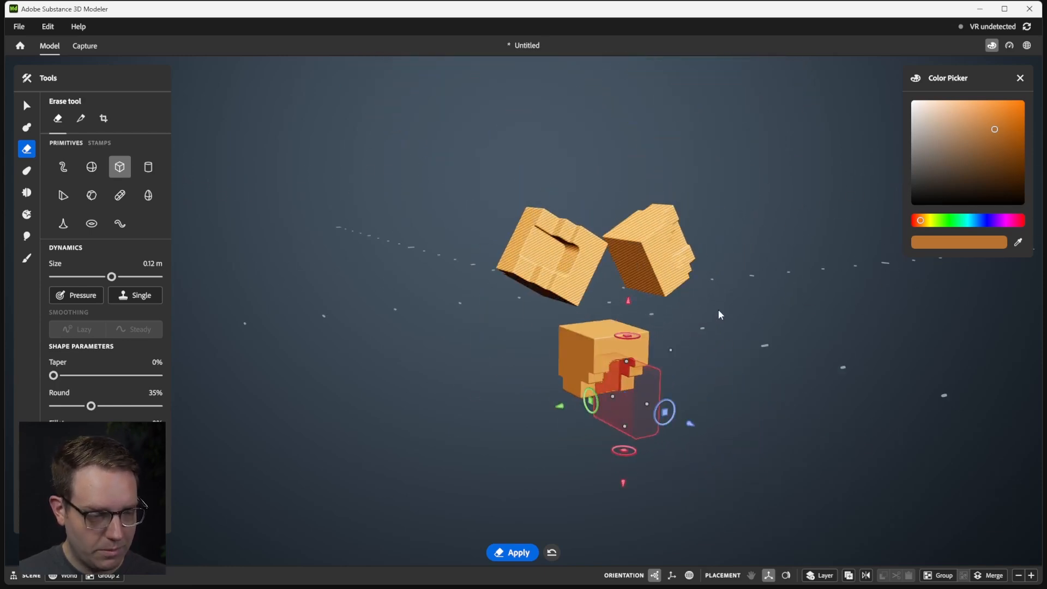
- Leave the Erase tool and examine how the carved slot repeats across the radial copies
key("w")
key("q")
mouse_move(759, 280)
right_mouse_down()
mouse_move(625, 194)
mouse_move(550, 194)
mouse_move(696, 156)
mouse_move(762, 200)
mouse_move(567, 280)
mouse_move(525, 272)
right_mouse_up()
left_click(624, 195)
scroll(525, 273, "up", 3)
right_click_drag(590, 263, 610, 314)
left_click(610, 314)
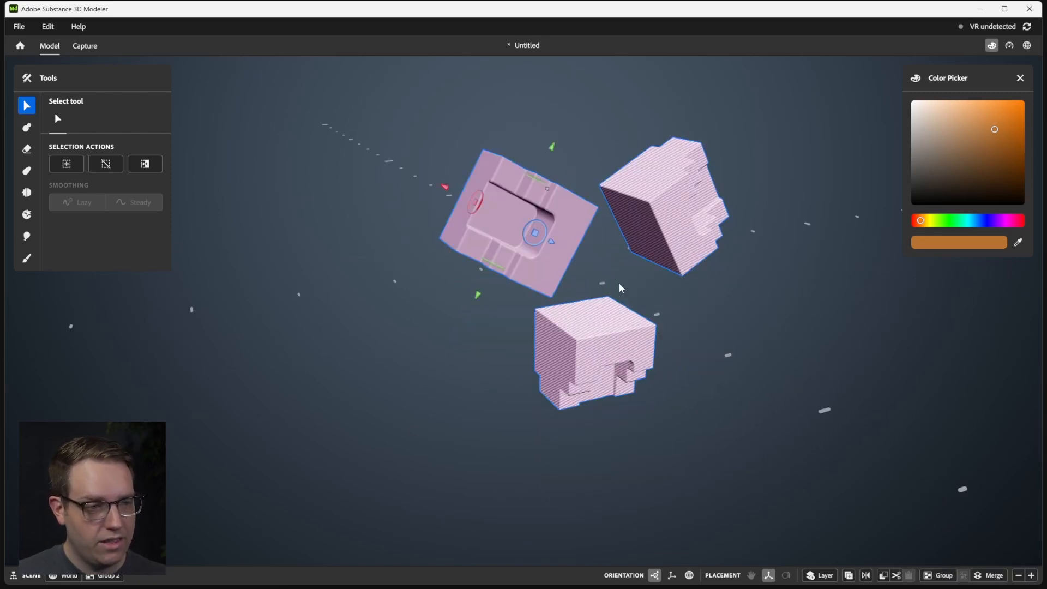
left_click(732, 228)
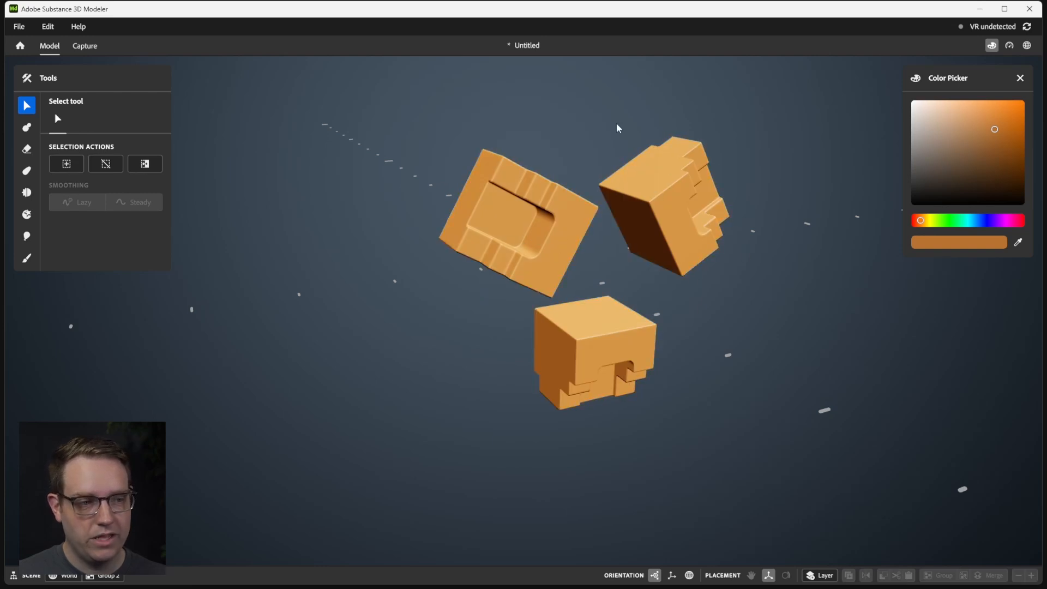
- Examine the symmetry and repetition actions available for the repeated blocks
right_click_drag(593, 168, 571, 293)
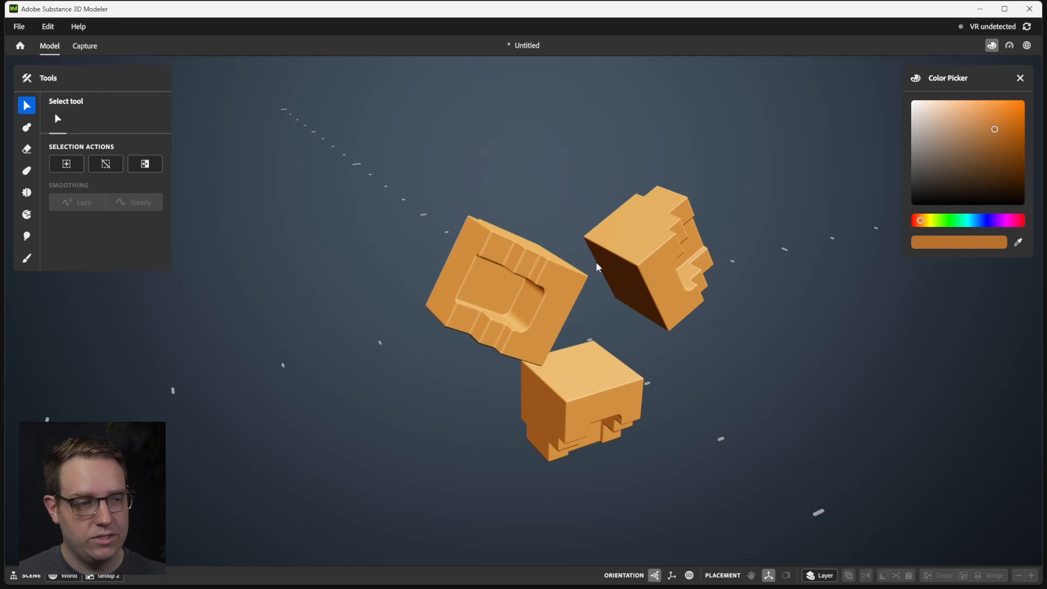
left_click(558, 275)
right_click_drag(560, 354, 534, 281)
right_click(534, 281)
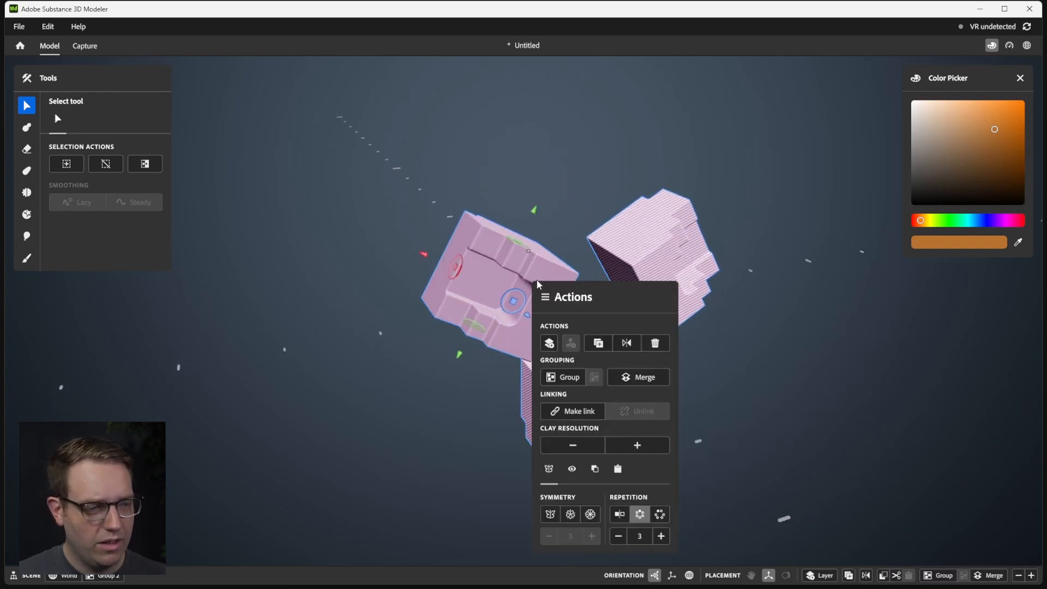
left_click(790, 333)
right_click(485, 279)
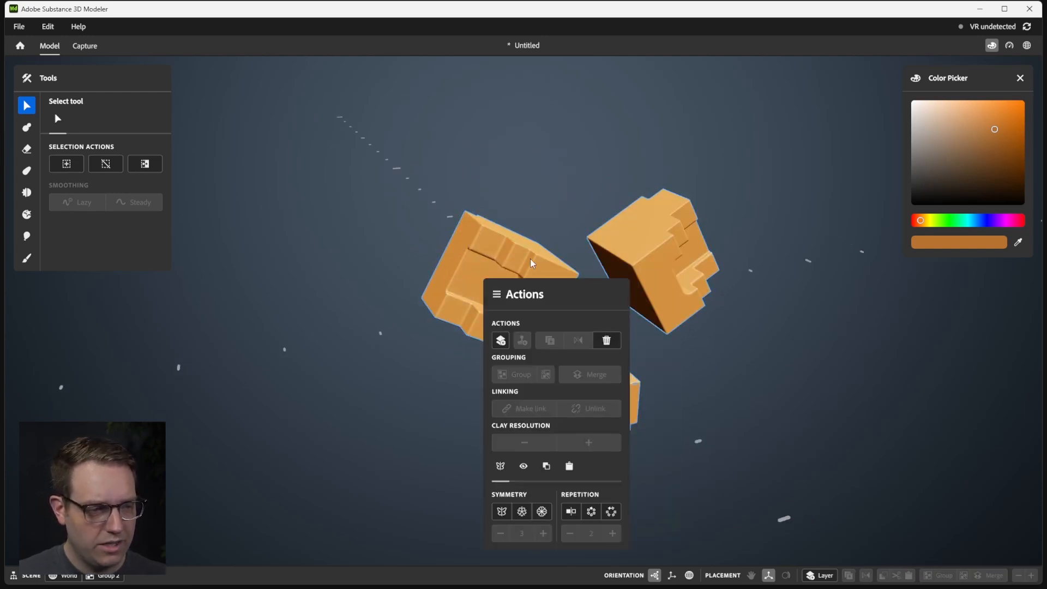
left_click(531, 263)
right_click(538, 287)
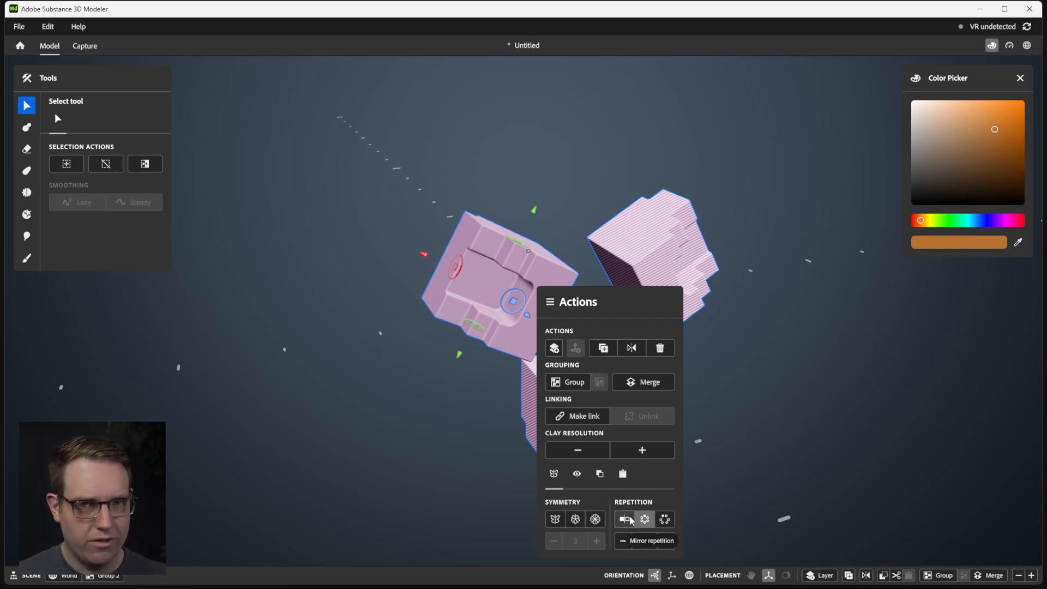
left_click(478, 198)
left_click_drag(516, 161, 485, 158, "alt")
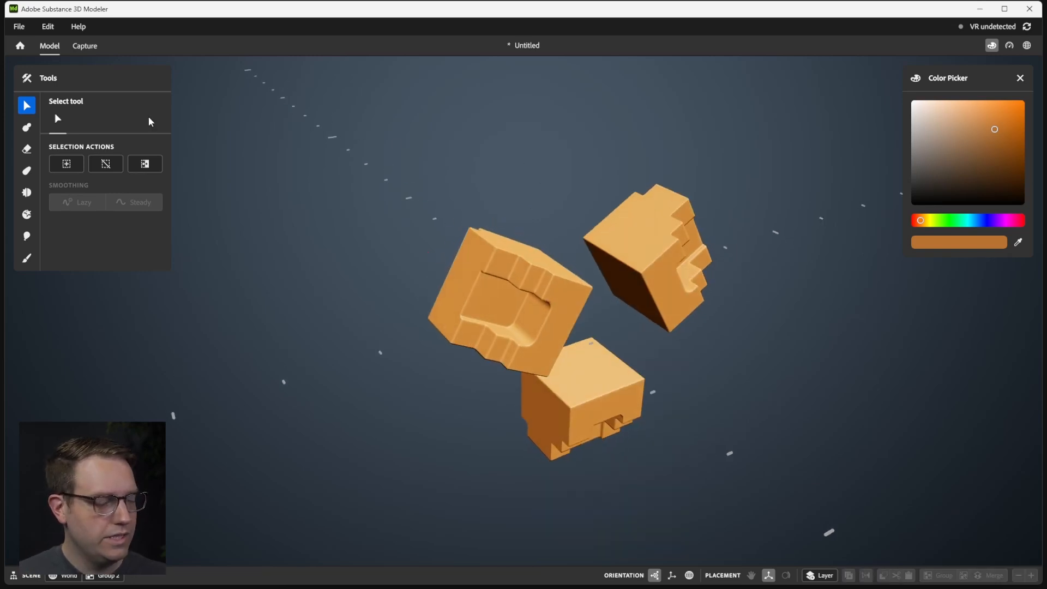
- Start a new project and add a clay cube offset from the scene's origin
left_click(19, 27)
left_click(22, 44)
left_click(615, 338)
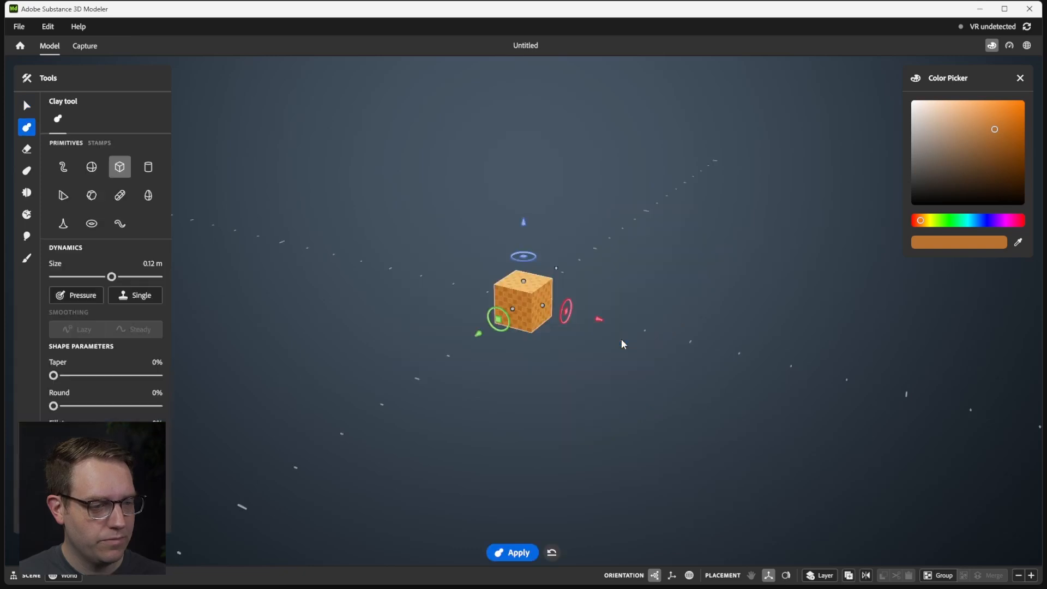
scroll(521, 267, "up", 3)
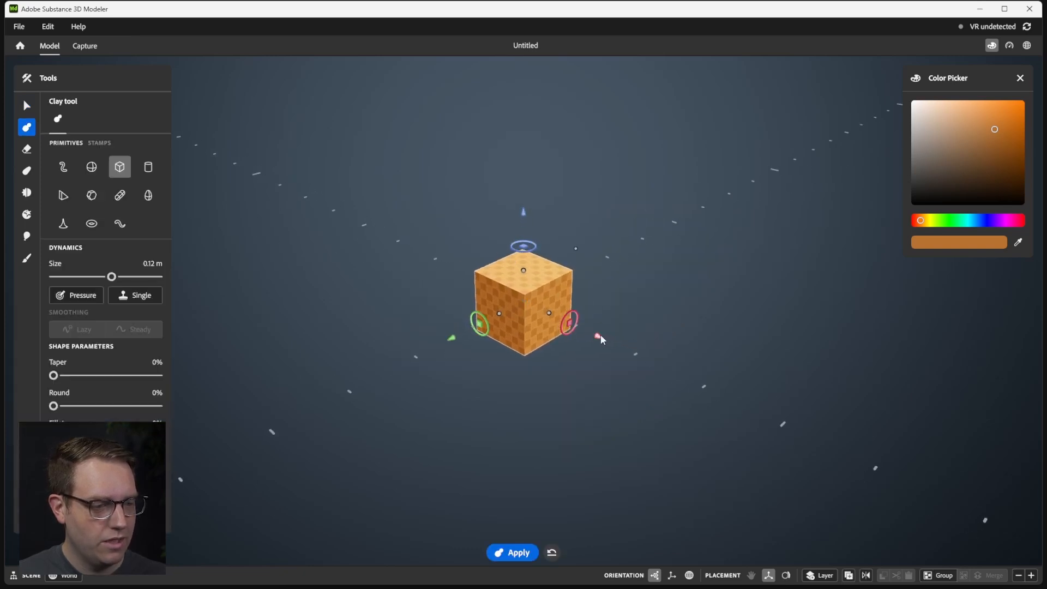
left_click_drag(598, 338, 628, 369)
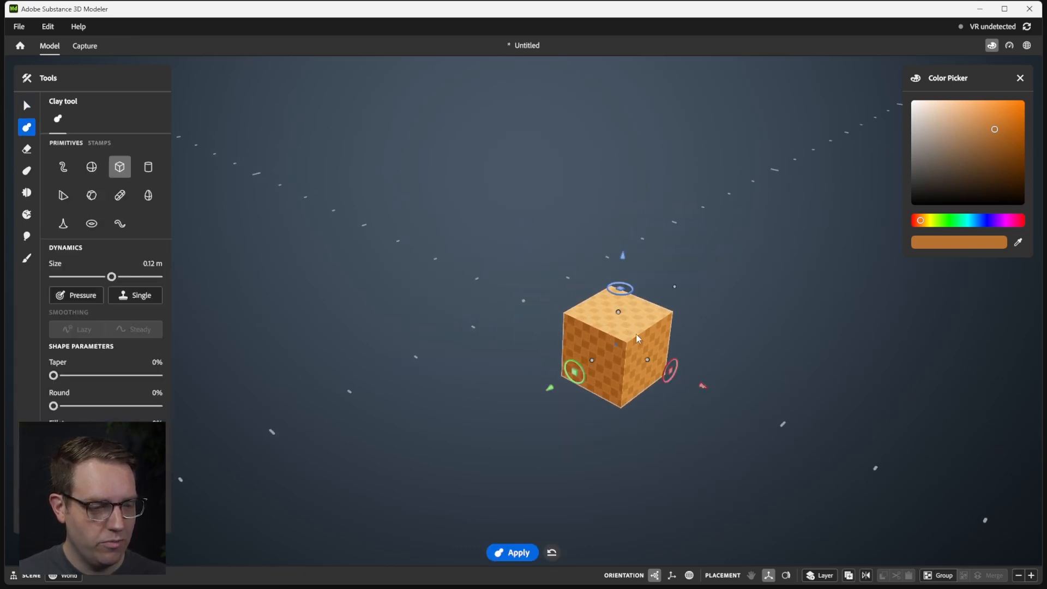
key("f")
middle_click_drag(572, 225, 596, 267)
- Erase two stepped notches from opposite sides of the cube's top, leaving a raised ridge between them
key("e")
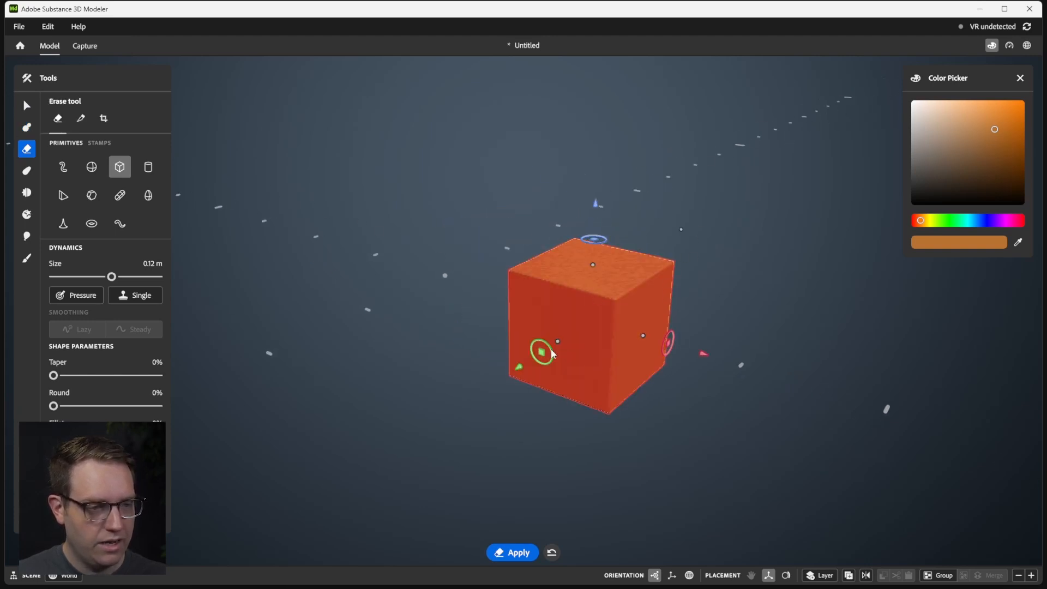
mouse_move(551, 350)
left_mouse_down()
mouse_move(631, 271)
mouse_move(625, 289)
mouse_move(490, 246)
left_mouse_up()
key("Return")
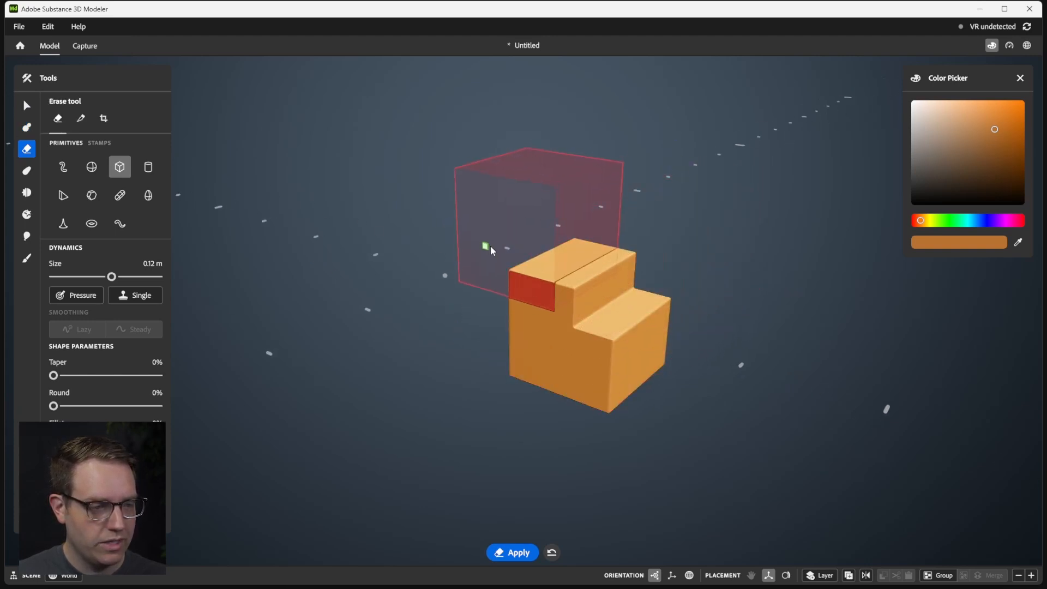
key("Return")
left_click_drag(704, 279, 692, 281, "alt")
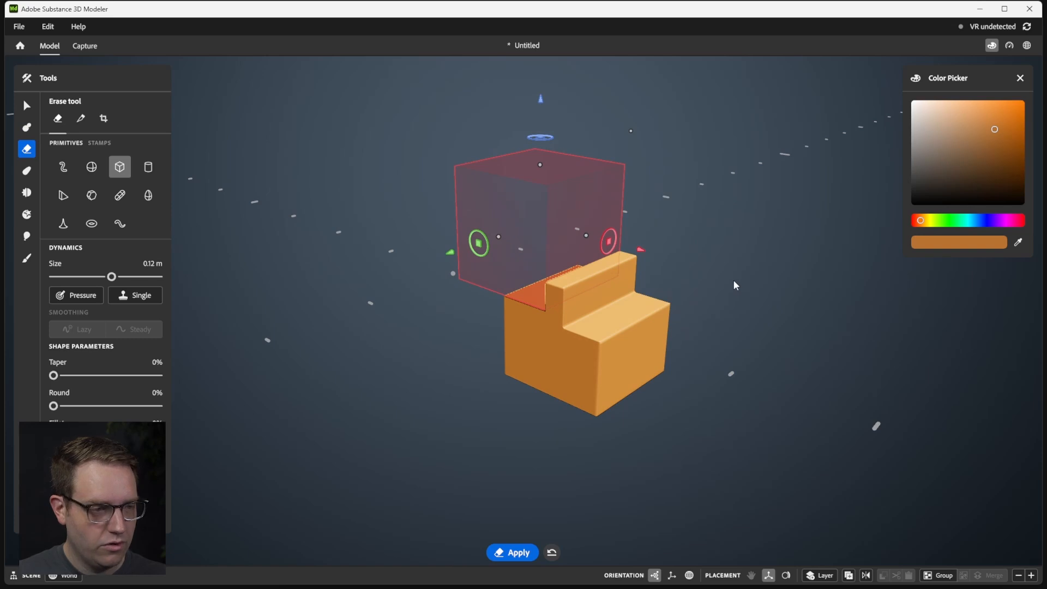
- Select the stepped block and make it a link for instancing
key("s")
left_click(723, 267)
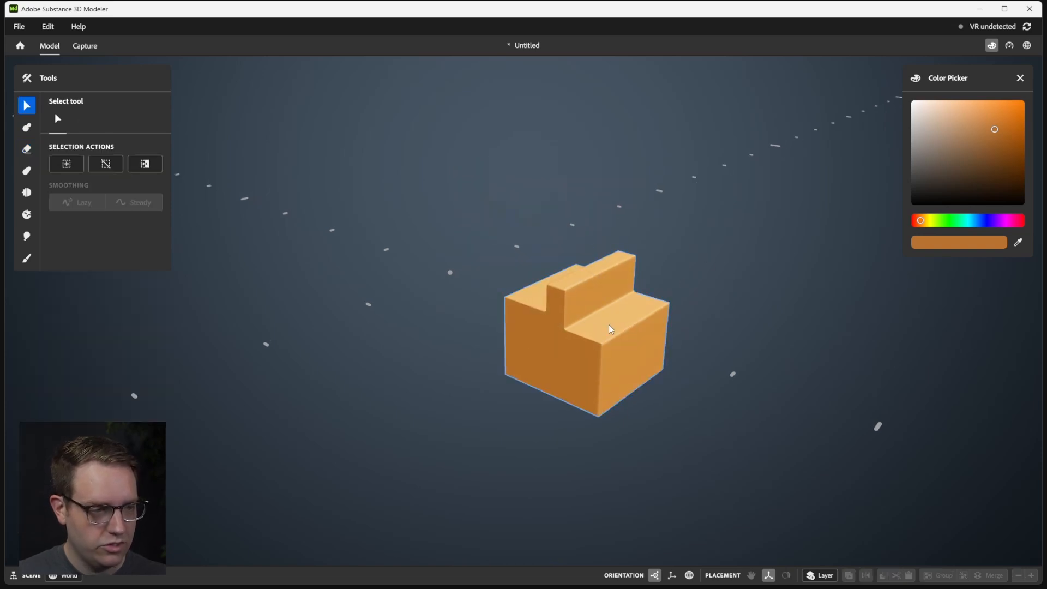
left_click(609, 327)
left_click_drag(529, 269, 610, 332, "alt")
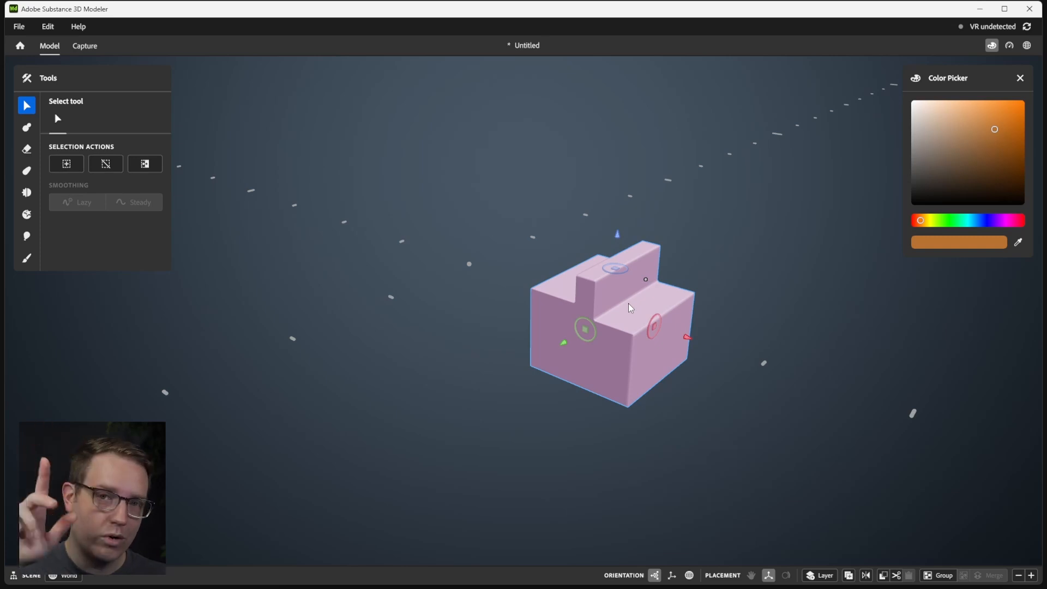
mouse_move(628, 303)
left_mouse_down("alt")
mouse_move(715, 304)
mouse_move(620, 299)
left_mouse_up("alt")
right_click(610, 302)
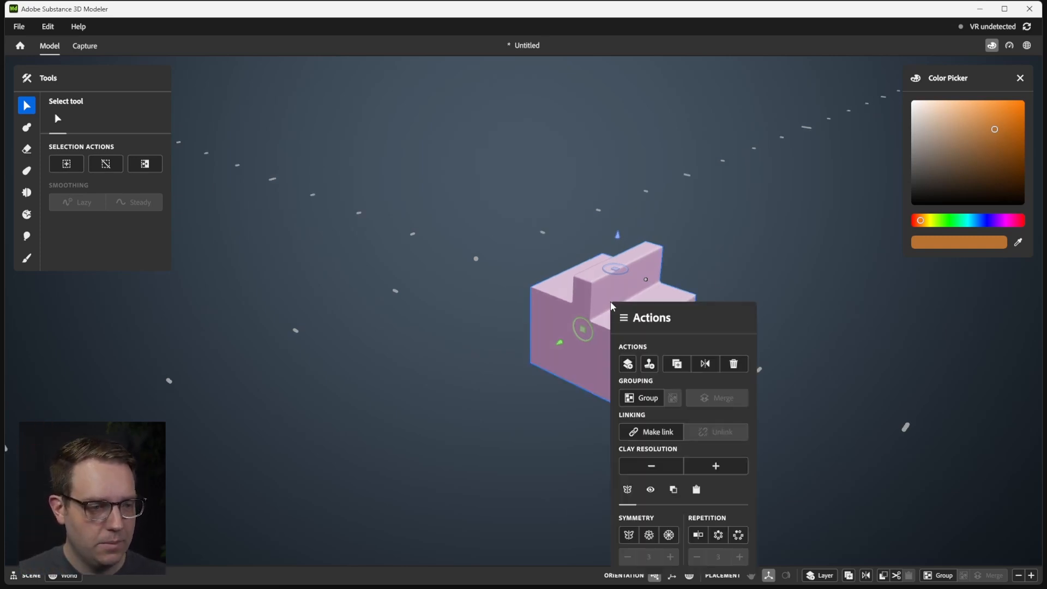
left_click(659, 434)
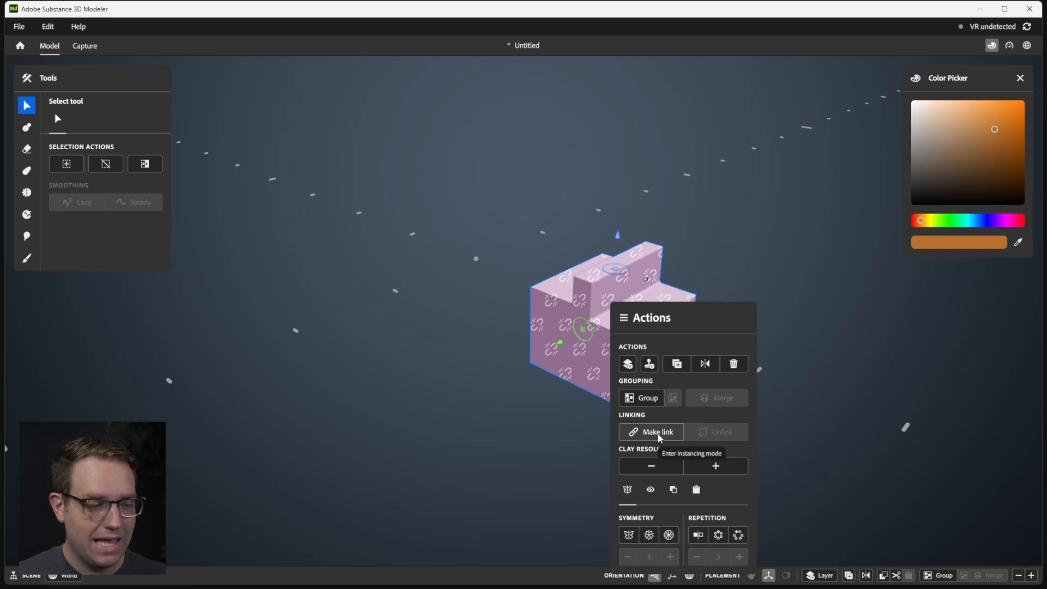
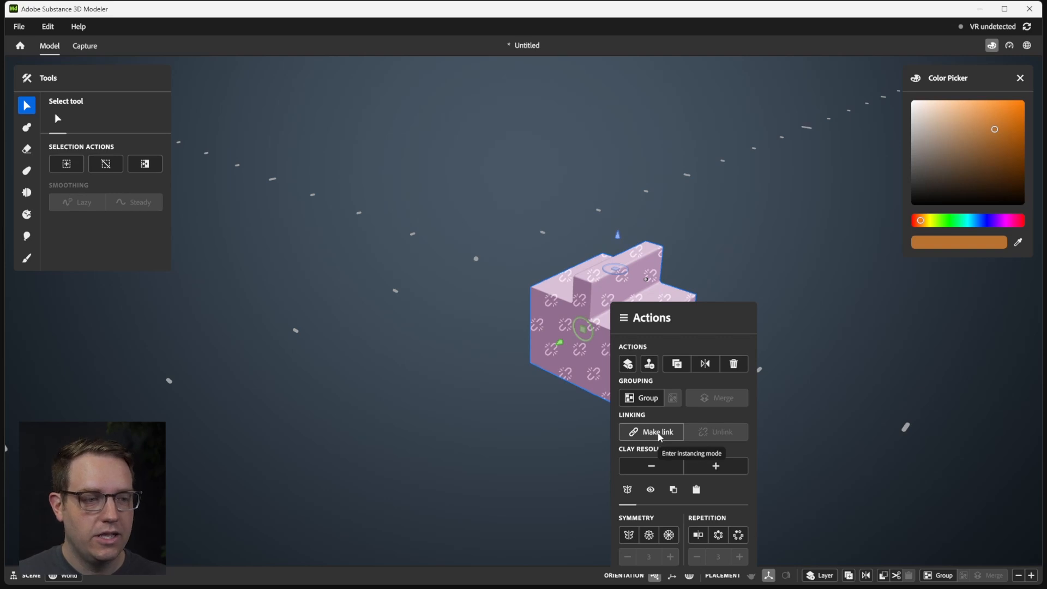
left_click(659, 435)
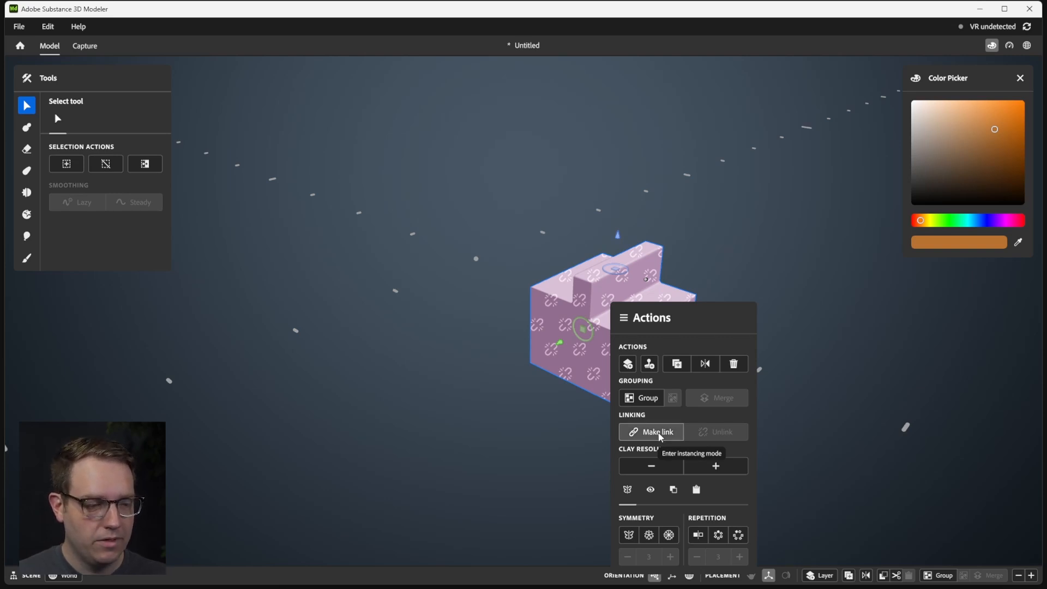
left_click(858, 326)
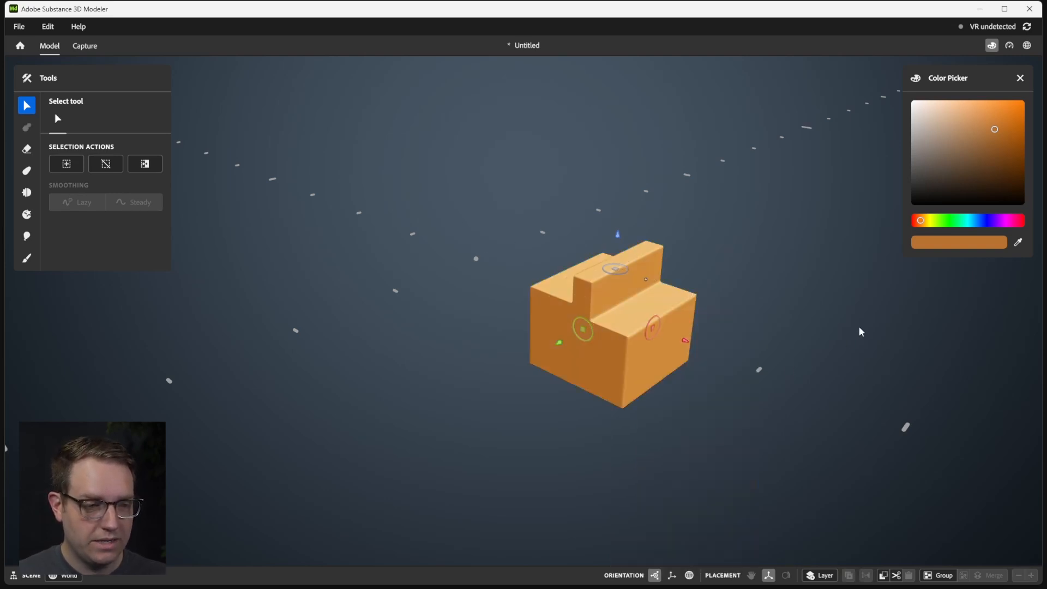
- Duplicate the linked block, move the copy away from the original, and rotate it about the blue axis
left_click(603, 315)
left_click_drag(603, 315, 541, 316, "alt")
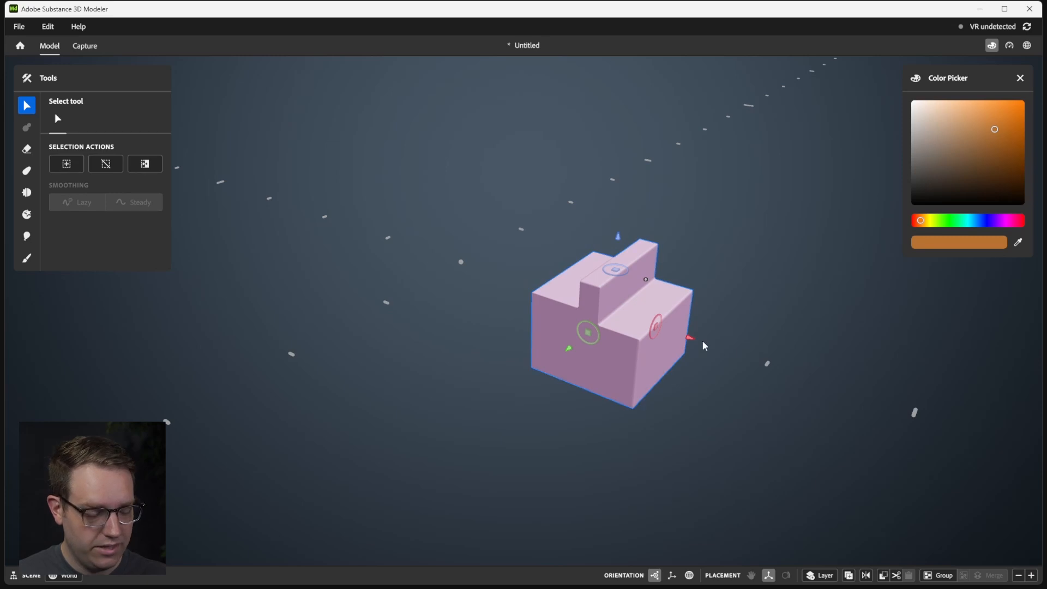
key("ctrl+d")
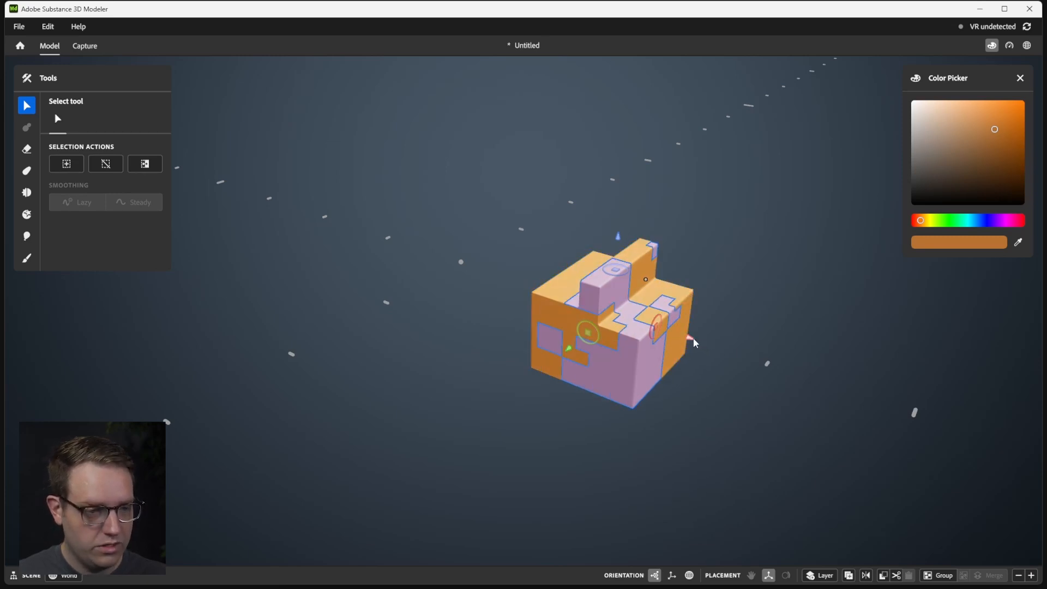
left_click_drag(691, 338, 456, 280)
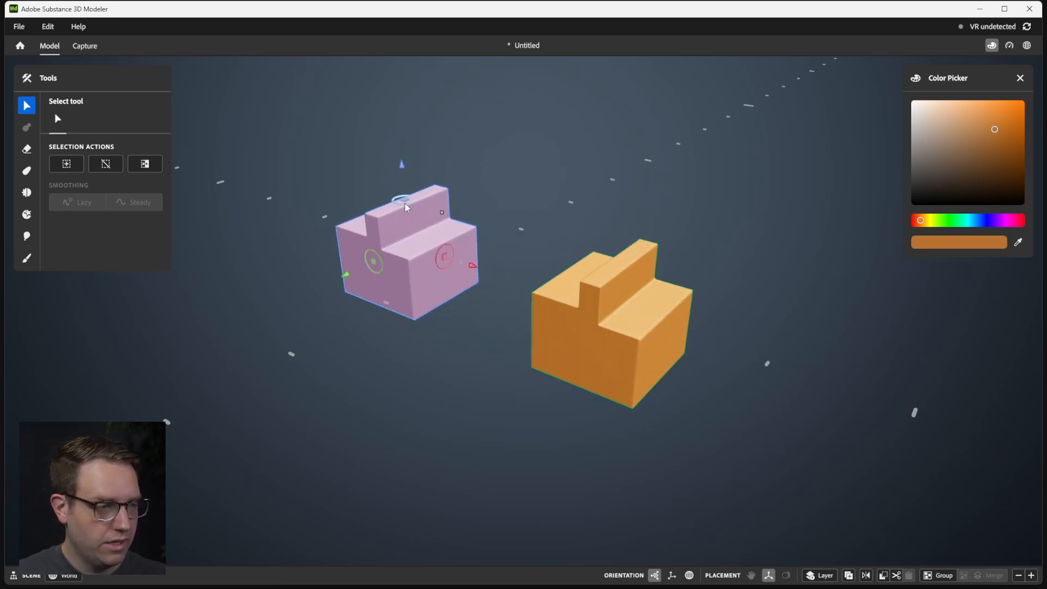
left_click_drag(405, 202, 429, 226)
- Enter the original linked block's group and open its layer for clay editing
left_click(499, 331)
left_click(607, 316)
left_click(601, 303)
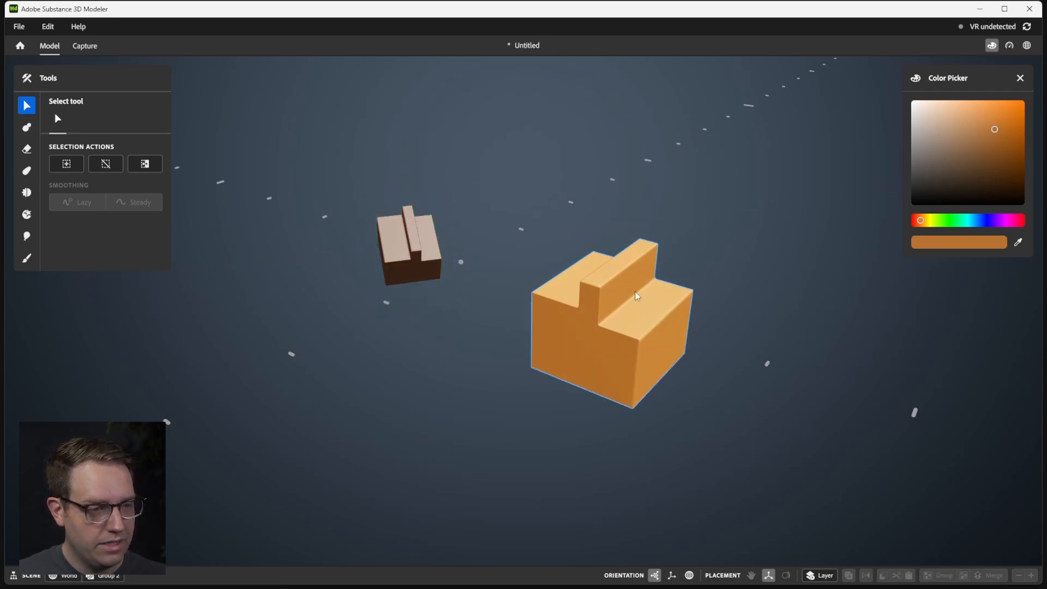
double_click(633, 297)
- Erase a narrow slot across the original block's ridge and check the cut on the linked copy
key("e")
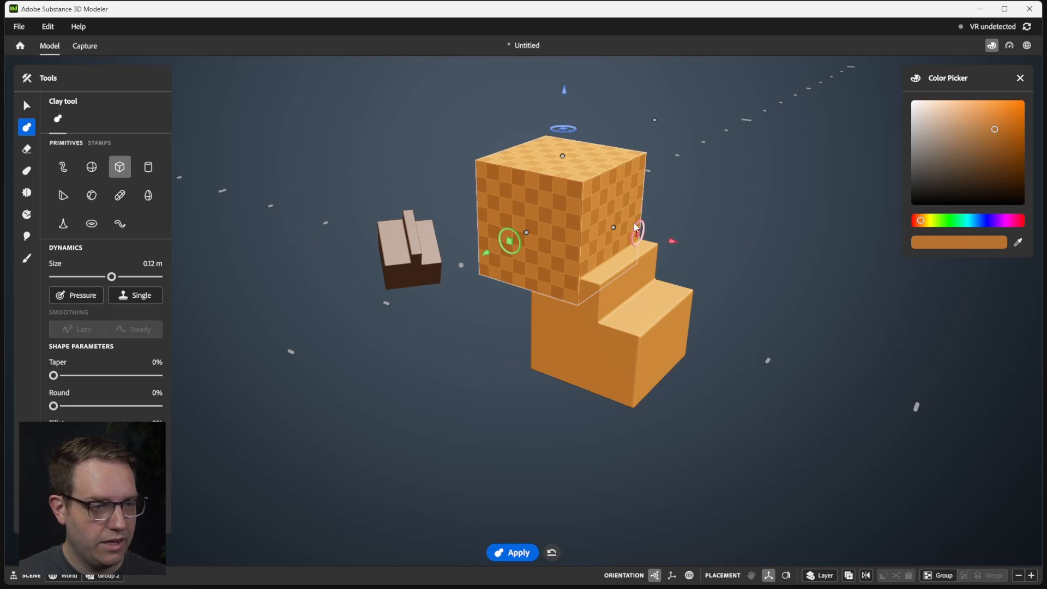
left_click_drag(525, 246, 554, 222)
left_click_drag(670, 241, 748, 253)
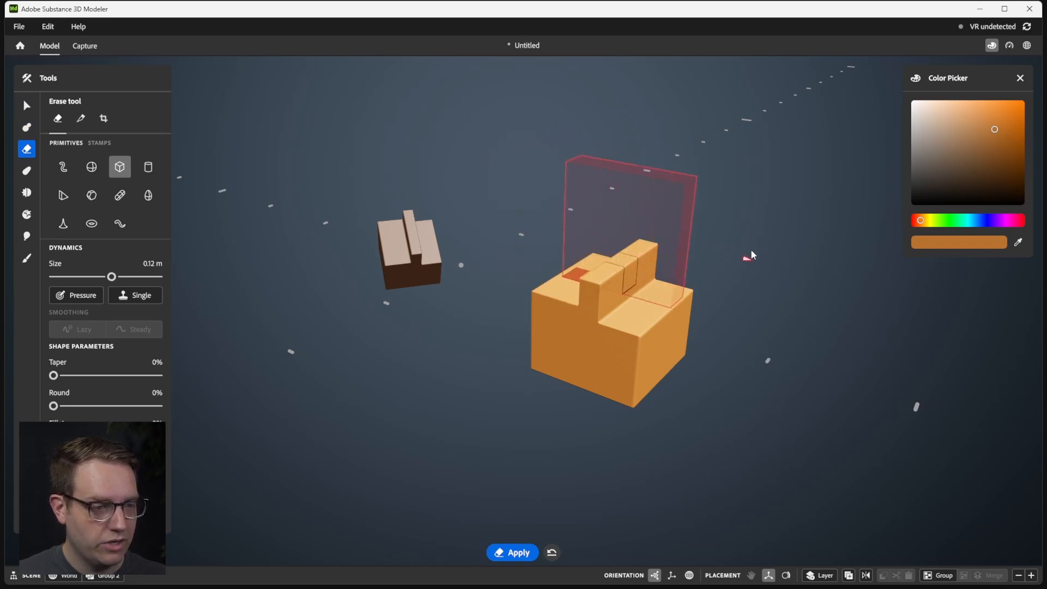
mouse_move(751, 253)
right_mouse_down()
mouse_move(495, 244)
mouse_move(314, 317)
right_mouse_up()
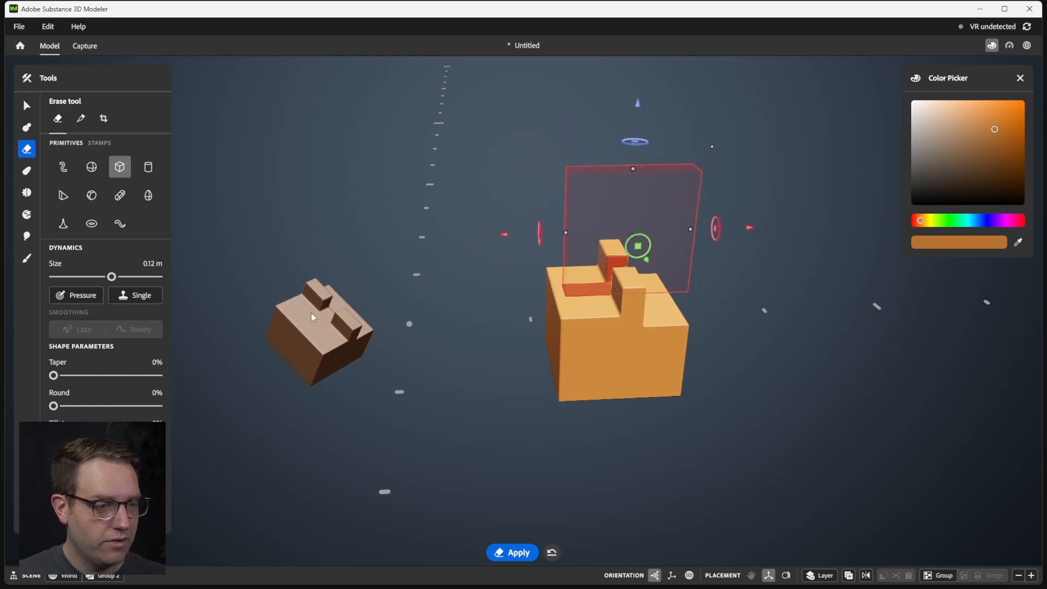
left_click_drag(637, 107, 637, 116)
right_click_drag(542, 222, 332, 217)
right_click_drag(495, 227, 568, 249)
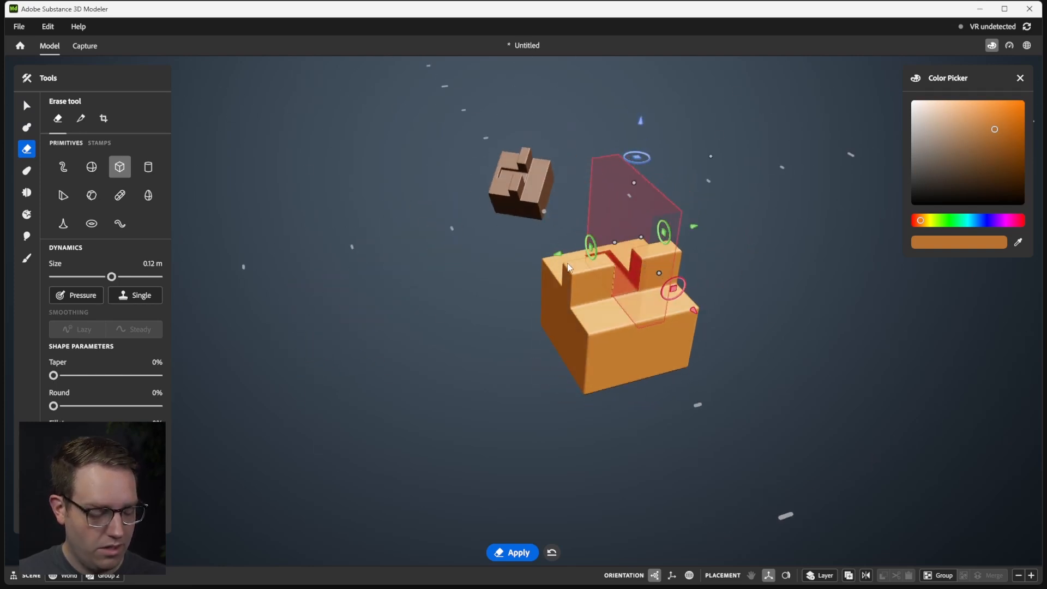
- Duplicate the slotted block inside the linked group and move the copy away from the original
key("Escape")
left_click(495, 247)
left_click(596, 292)
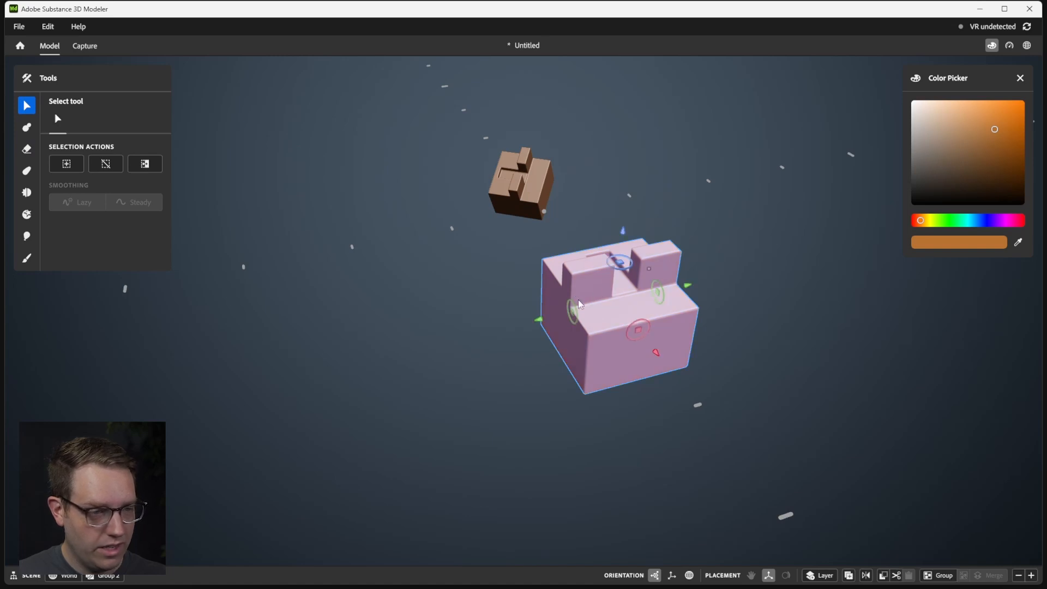
key("ctrl+d")
left_click_drag(680, 300, 659, 155)
right_click_drag(468, 202, 757, 252)
left_click(504, 292)
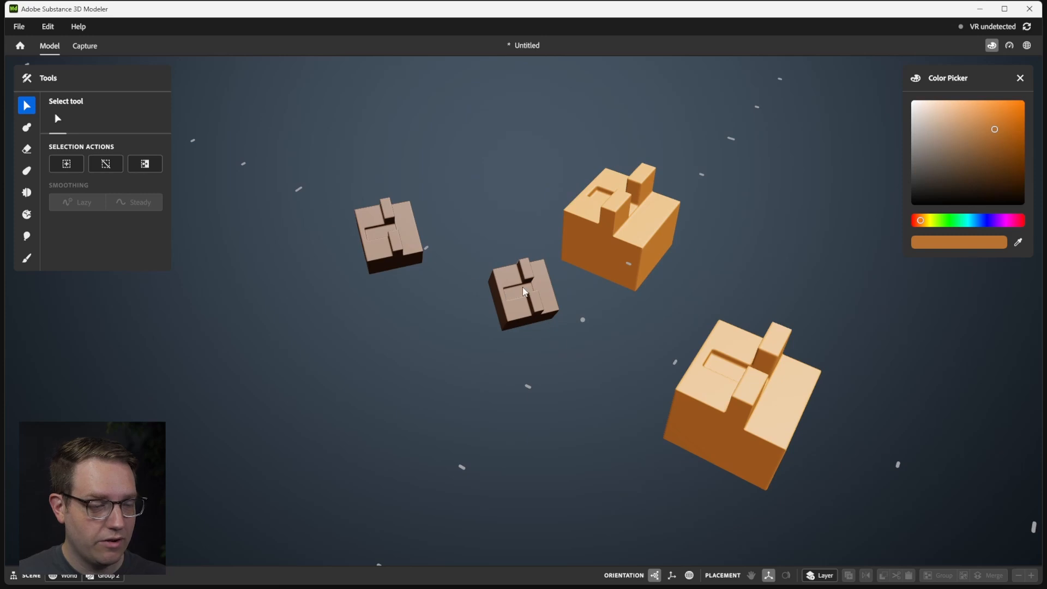
- Leave the group, duplicate the larger linked group of two blocks, and move the copy to one side
right_click_drag(626, 245, 613, 235)
double_click(598, 341)
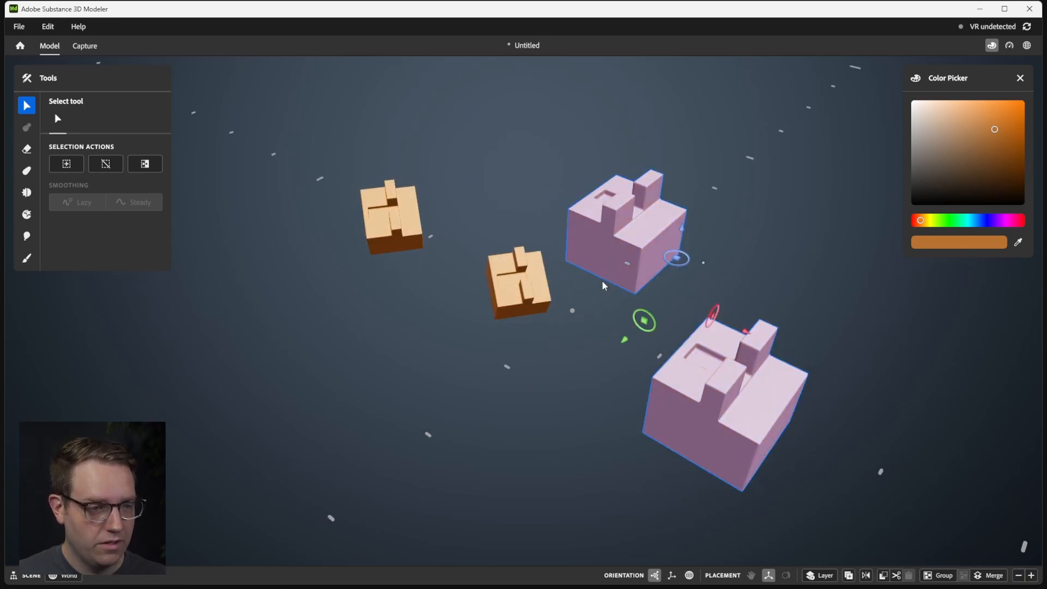
key("ctrl+d")
left_click_drag(681, 264, 827, 206)
left_click(755, 257)
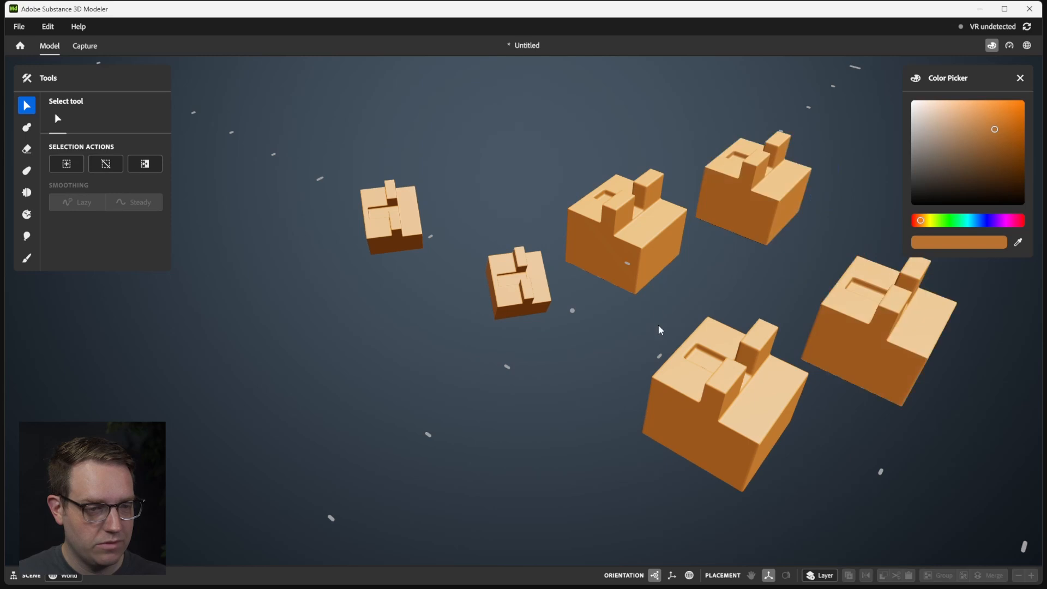
- Enter the larger original linked group, duplicate its front block, move the copy sideways, and leave the group
middle_click_drag(658, 325, 601, 310)
right_click_drag(600, 310, 676, 349)
double_click(691, 359)
middle_click_drag(684, 358, 657, 325)
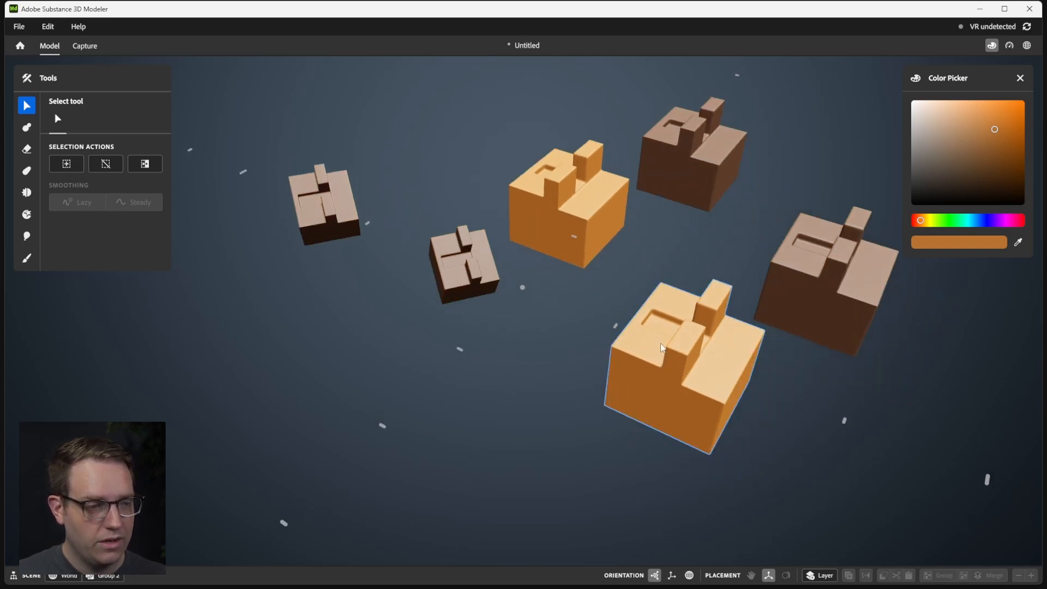
left_click(686, 371)
key("ctrl+d")
left_click_drag(694, 326, 516, 353)
double_click(629, 455)
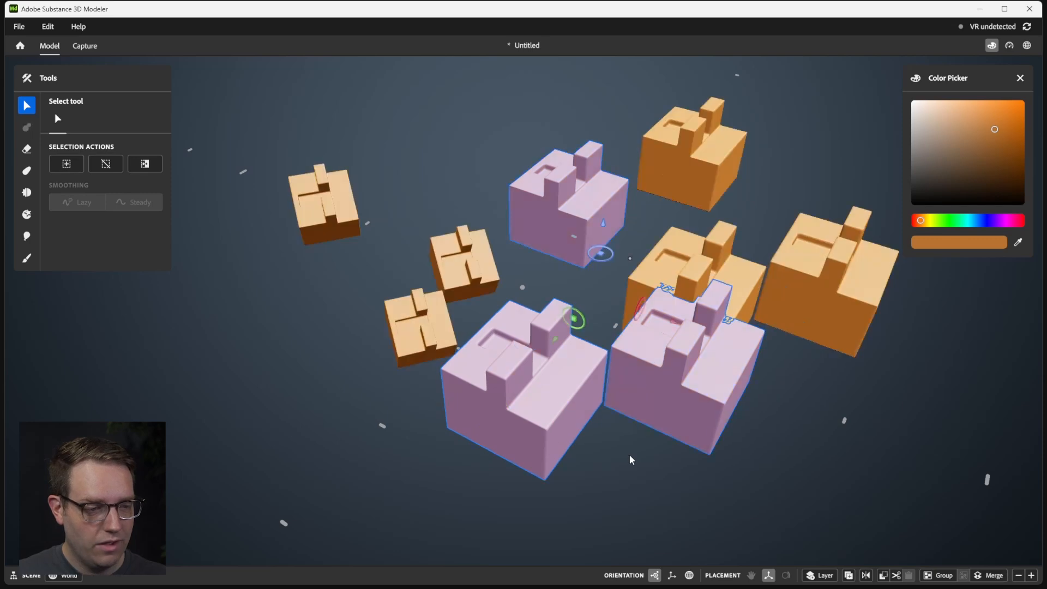
- Duplicate the selected linked group of three blocks and move the copy up and away from the other groups
left_click(706, 400)
left_click(705, 400)
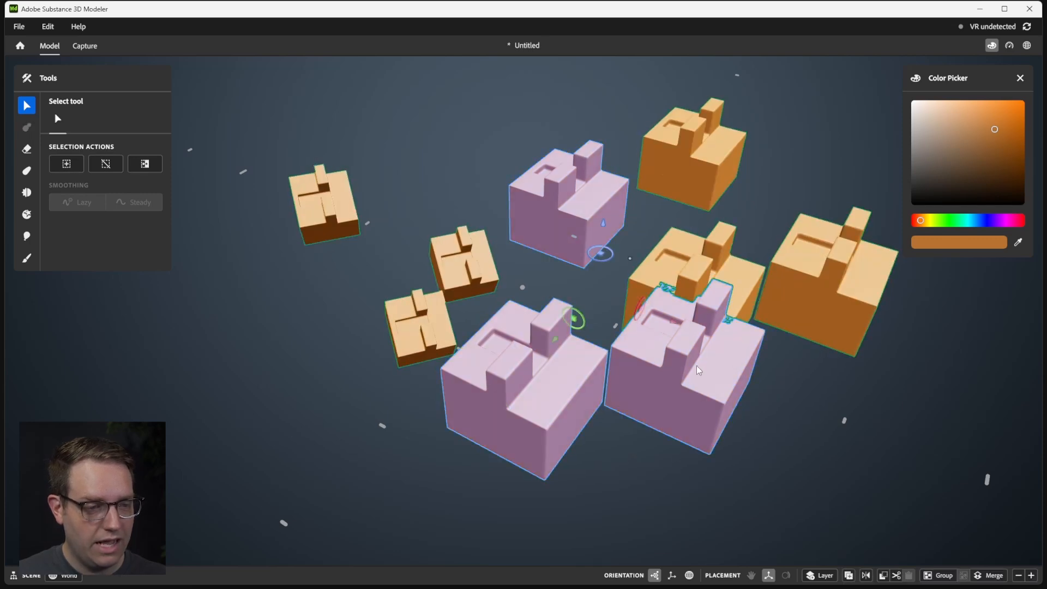
key("ctrl+d")
left_click_drag(697, 369, 516, 41)
scroll(491, 91, "down", 4)
middle_click_drag(541, 145, 576, 296)
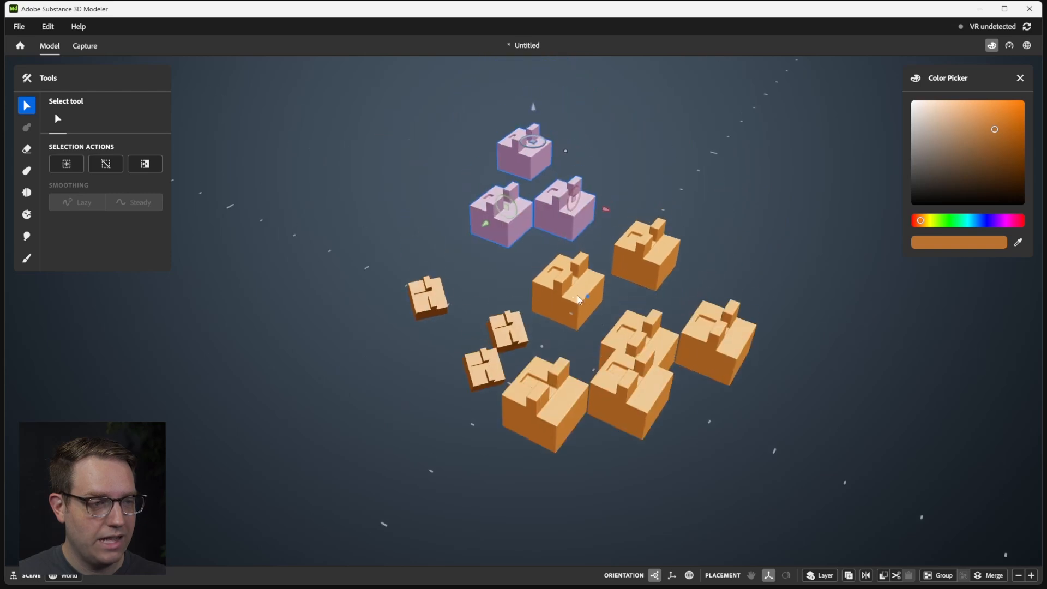
- Rotate the uppermost linked group about the blue axis
key("e")
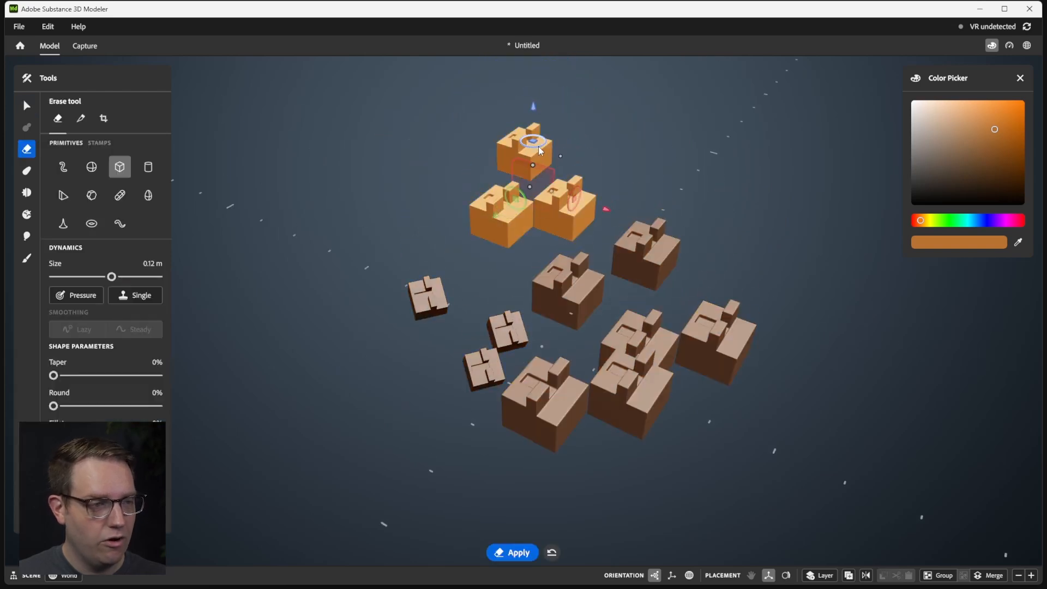
mouse_move(539, 151)
left_mouse_down()
mouse_move(519, 157)
mouse_move(557, 155)
mouse_move(538, 153)
left_mouse_up()
key("q")
key("w")
key("e")
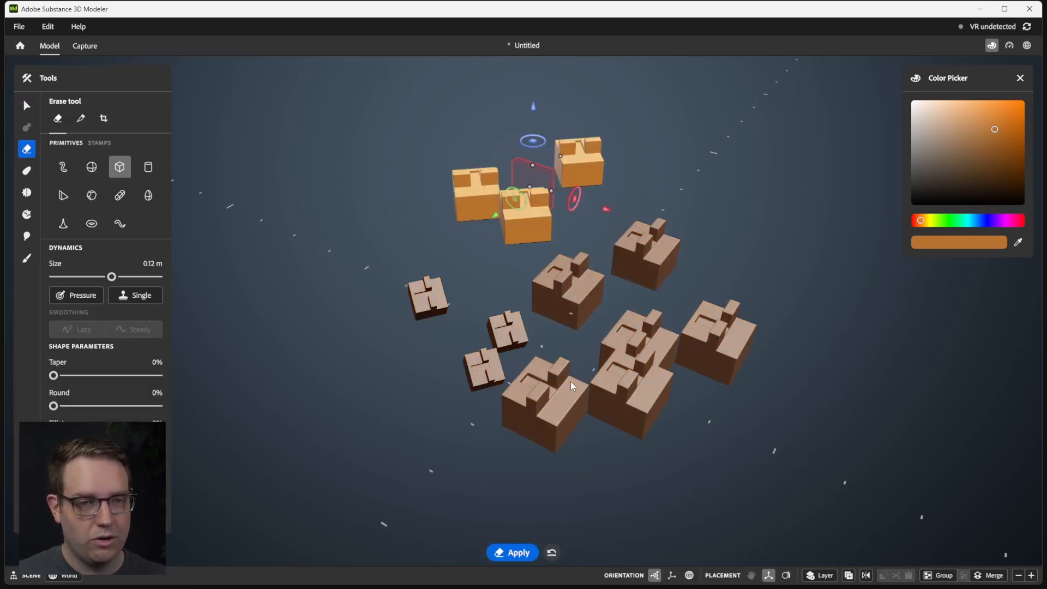
- Examine the arrangement of linked instances and the linking actions offered for the rotated group
left_click_drag(627, 332, 589, 315, "alt")
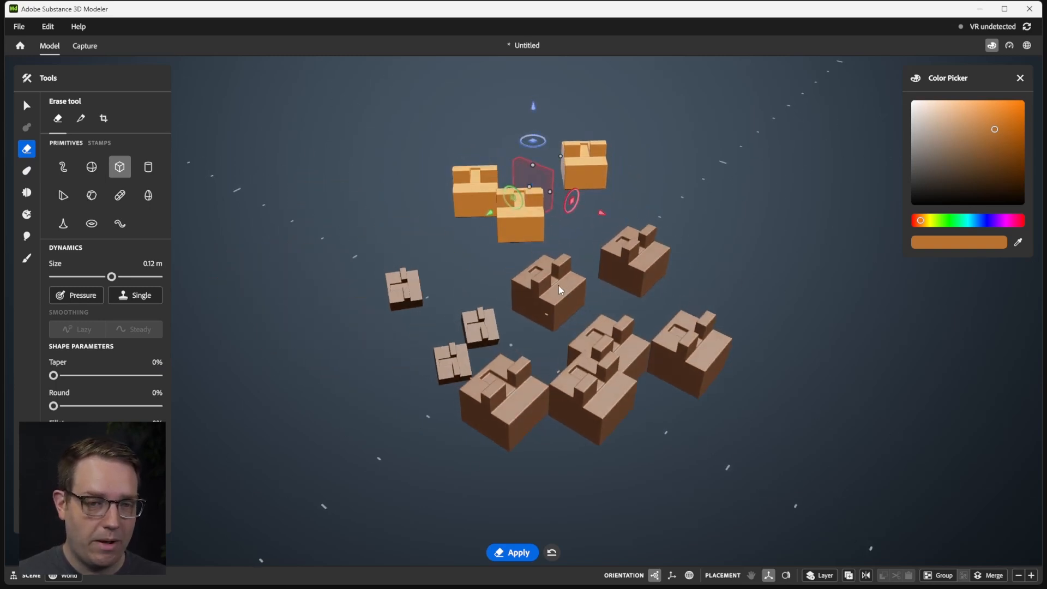
left_click_drag(536, 296, 521, 255, "alt")
scroll(518, 271, "up", 3)
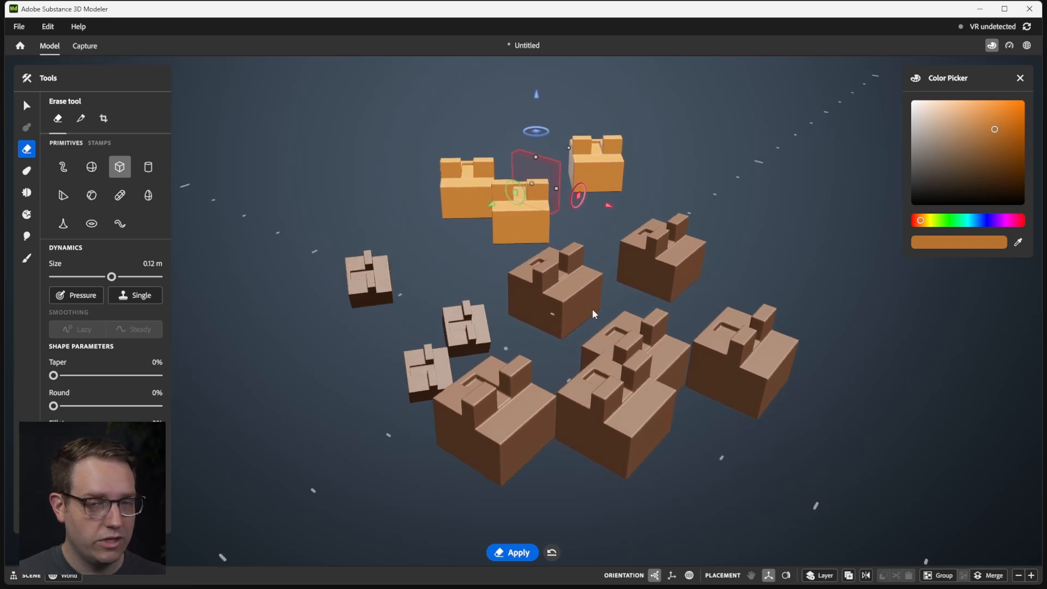
left_click_drag(419, 227, 428, 241, "alt")
key("1")
right_click(561, 266)
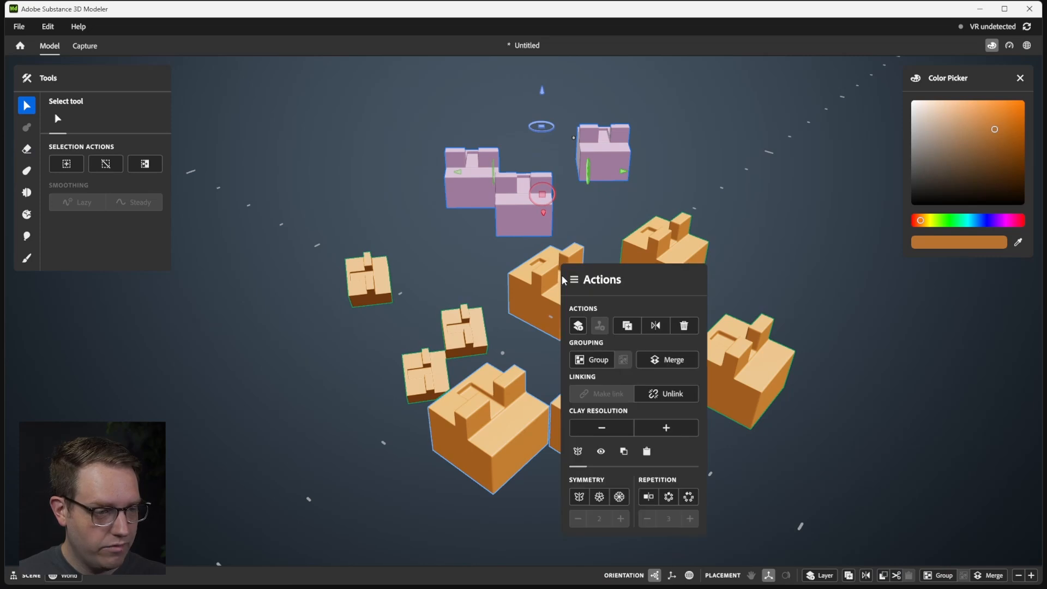
left_click(285, 124)
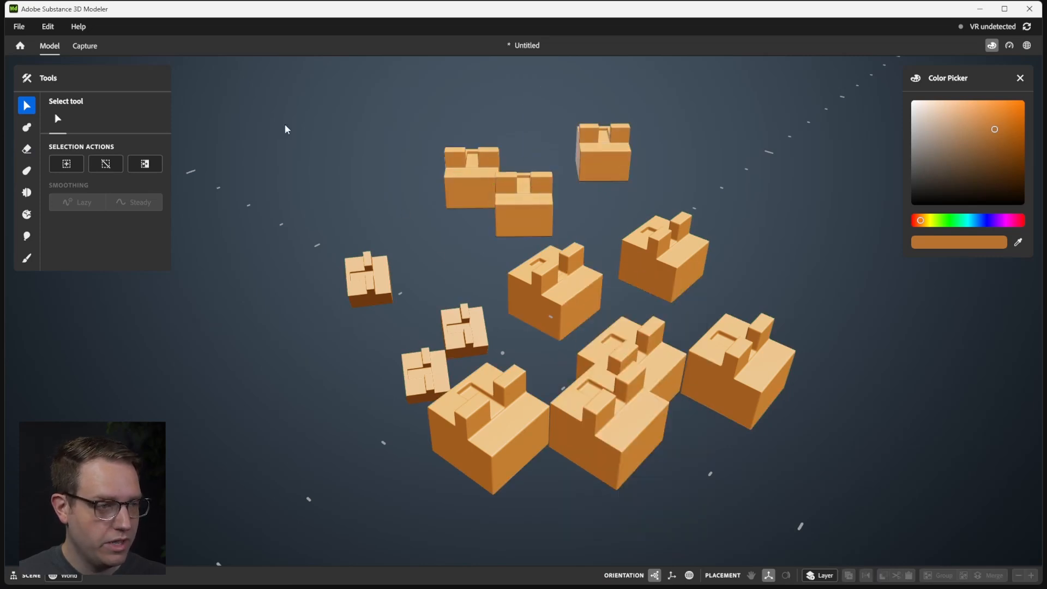
- Start a new project in place of the linked-instances scene
left_click(19, 26)
left_click(25, 45)
left_click(614, 337)
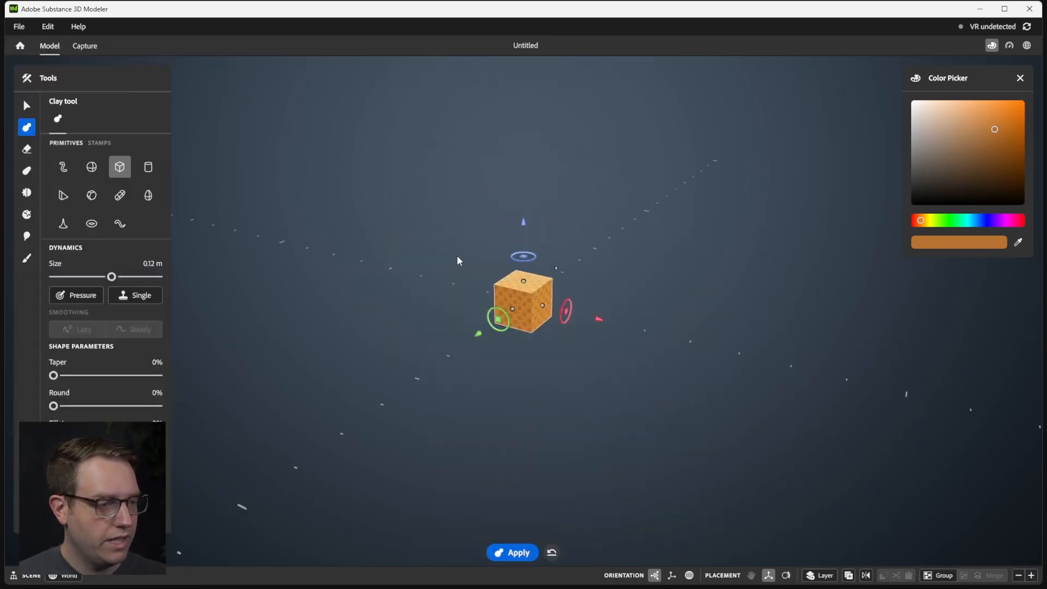
- Add a 0.12 m clay cuboid and erase its upper edge with a cuboid to form a stepped block
scroll(477, 259, "up", 5)
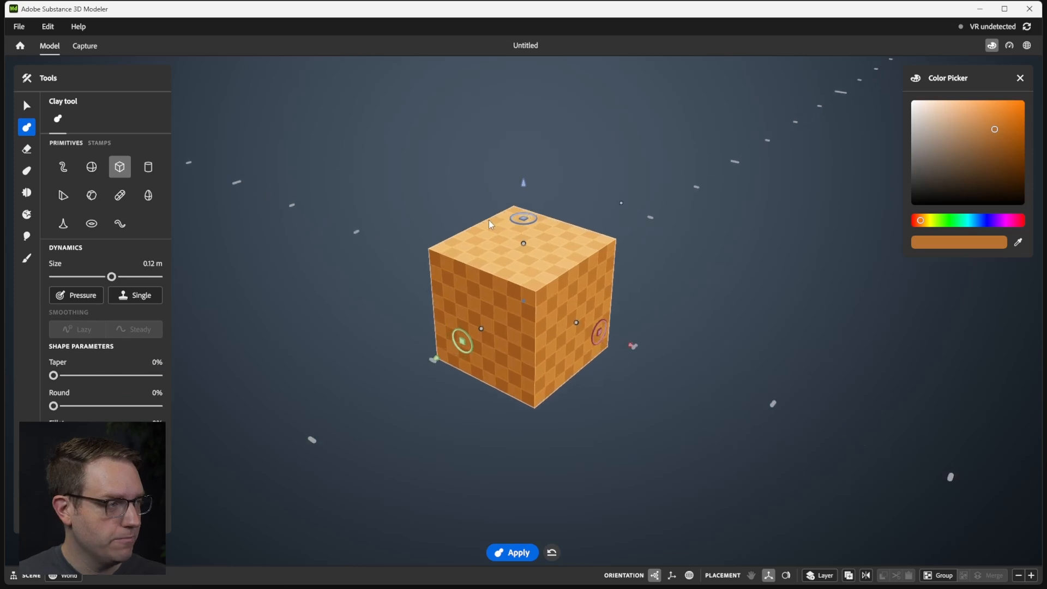
left_click_drag(489, 199, 520, 115, "alt")
left_click_drag(528, 223, 560, 224, "alt")
mouse_move(489, 286)
left_mouse_down()
mouse_move(567, 264)
mouse_move(556, 258)
left_mouse_up()
key("e")
left_click_drag(608, 93, 607, 102)
key("Return")
left_click_drag(614, 170, 624, 171, "alt")
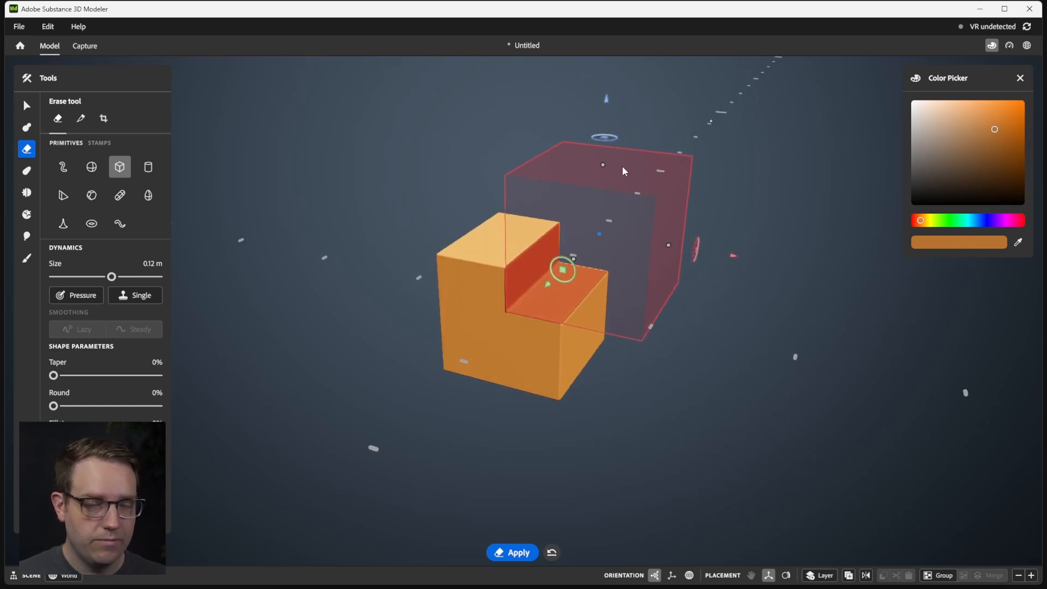
- Switch back to adding clay and choose the hexagonal prism primitive
left_click(149, 170)
left_click_drag(498, 243, 497, 196, "alt")
key("c")
left_click(120, 167)
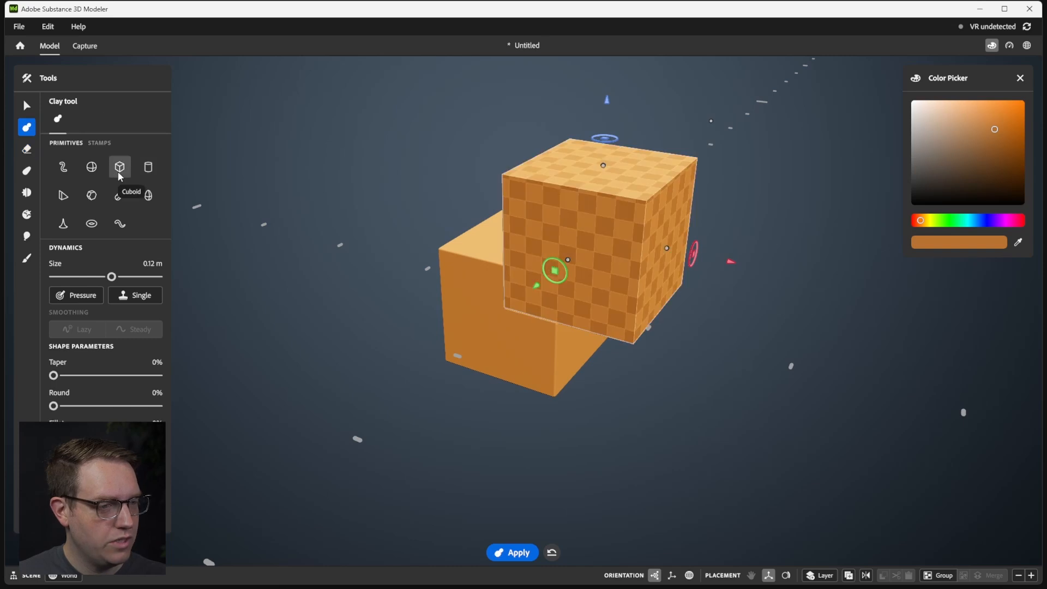
left_click(63, 195)
left_click(91, 196)
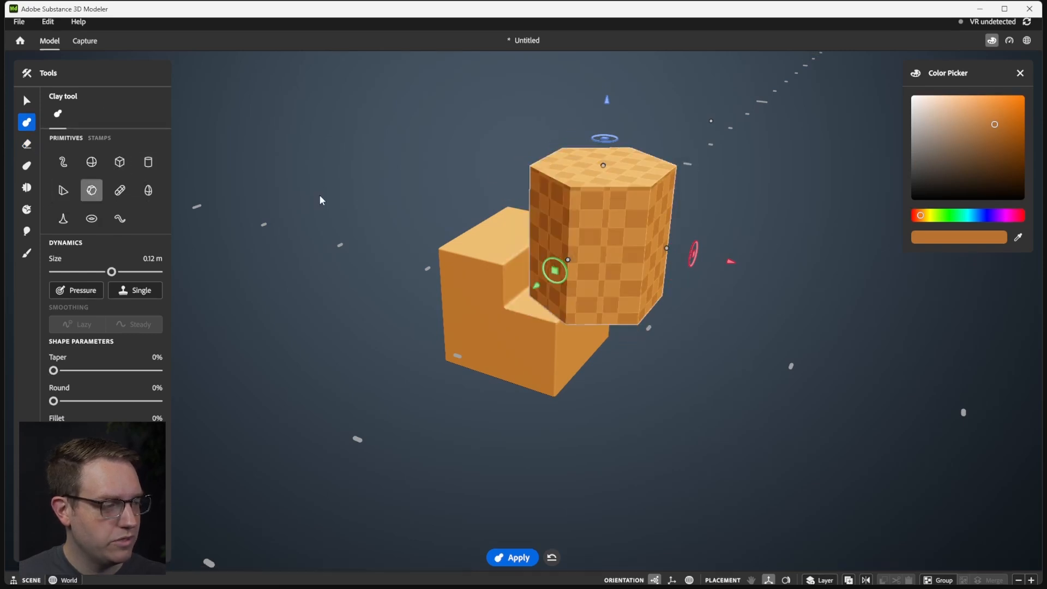
mouse_move(473, 172)
left_mouse_down("alt")
mouse_move(493, 171)
mouse_move(481, 190)
left_mouse_up("alt")
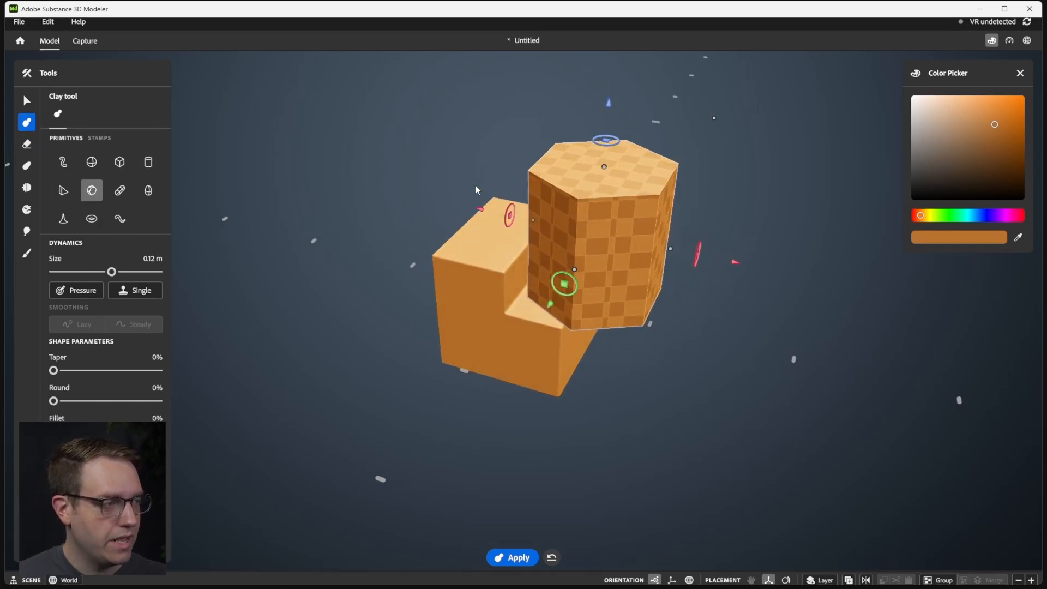
left_click_drag(610, 183, 619, 154, "alt")
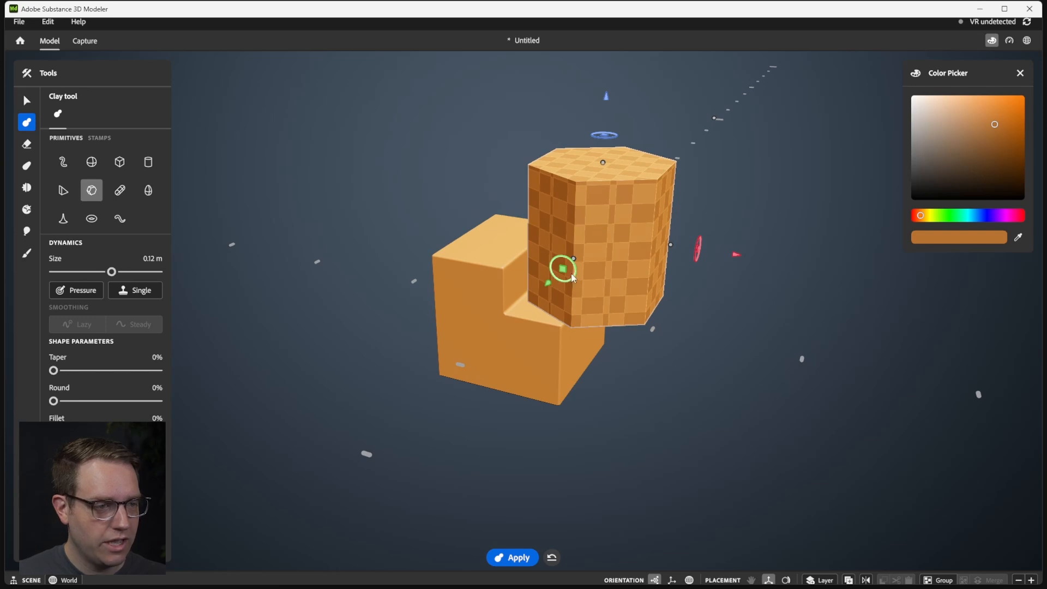
- Size the hexagonal prism to 8.67 cm, center it under the stepped block, and add it as a protruding peg
left_click_drag(572, 278, 511, 223, "alt")
key("e")
mouse_move(602, 240)
left_mouse_down("alt")
mouse_move(573, 286)
mouse_move(548, 236)
left_mouse_up("alt")
key("c")
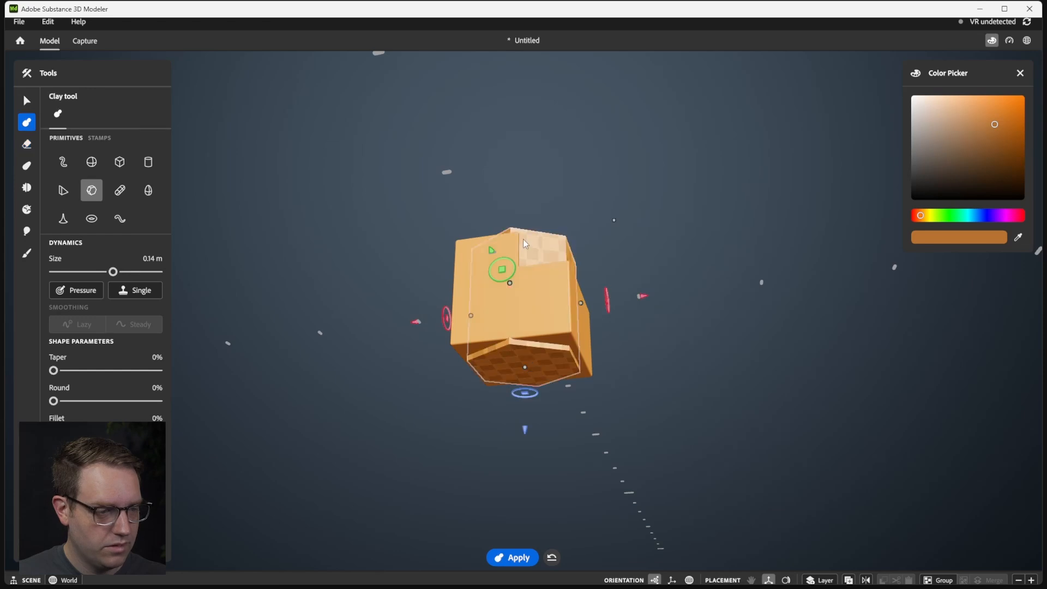
left_click_drag(615, 225, 580, 243, "alt")
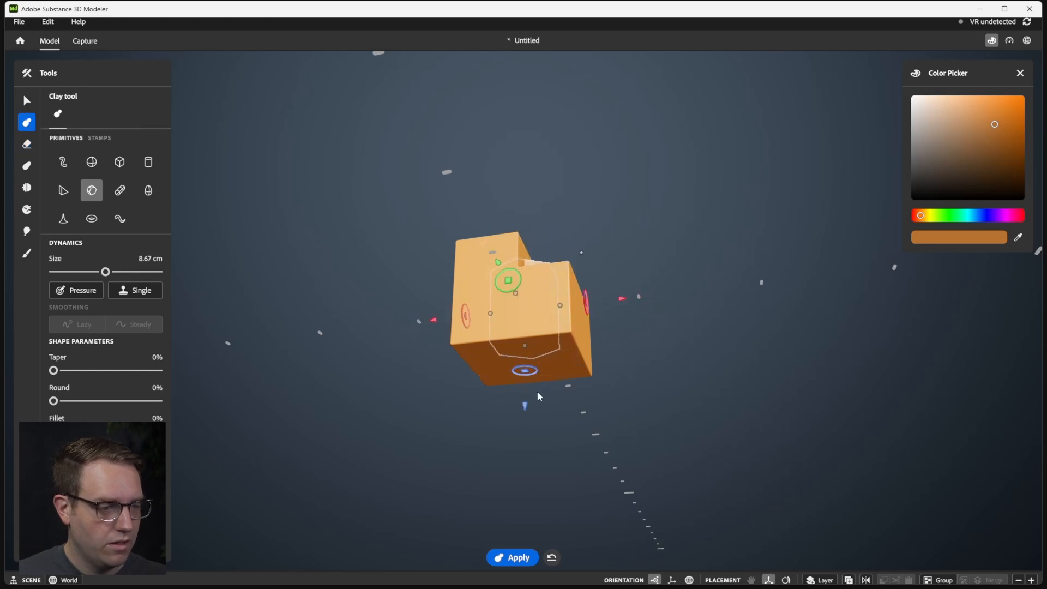
left_click_drag(537, 396, 532, 480, "alt")
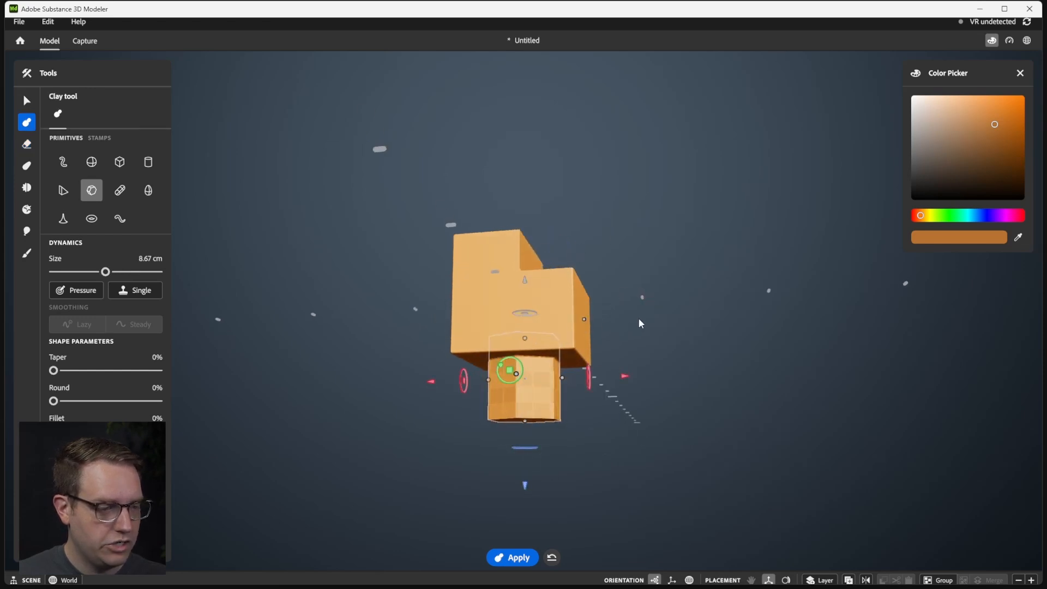
key("v")
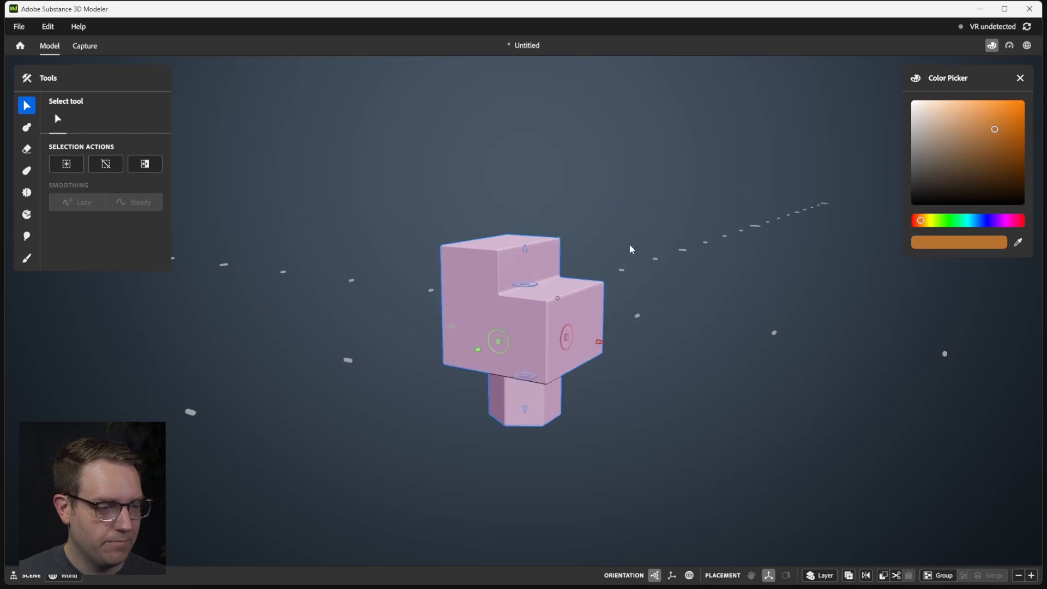
- Raise the stepped block with its peg above the scene origin and deselect it
left_click_drag(629, 244, 653, 244, "alt")
left_click(542, 292)
left_click_drag(542, 292, 542, 5, "alt")
left_click(575, 203)
left_click_drag(575, 204, 628, 253, "alt")
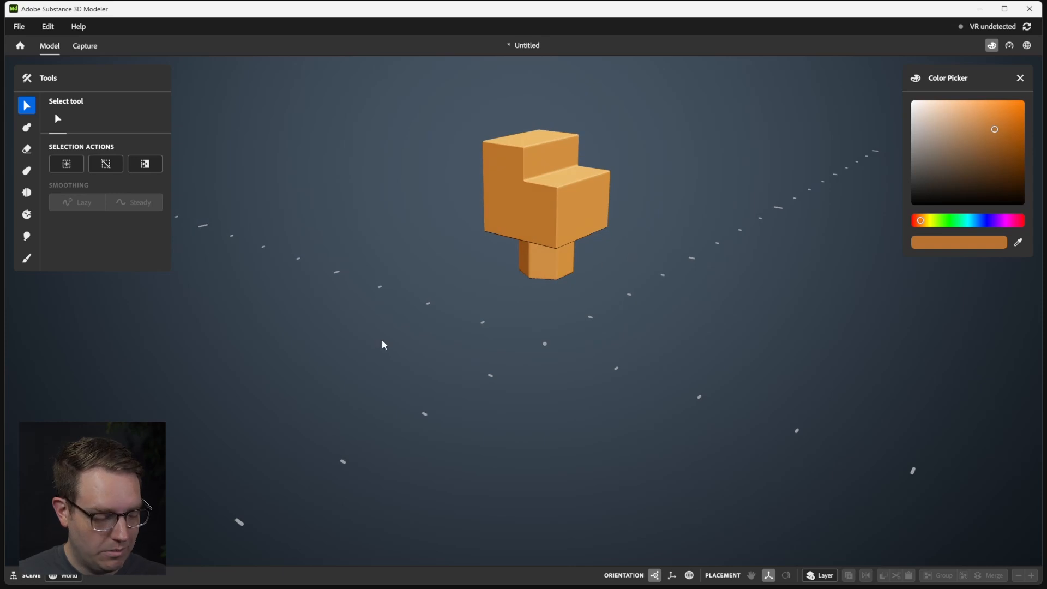
- Add a separate 0.20 m clay cuboid directly beneath the raised pegged block
left_click(27, 127)
left_click(119, 166)
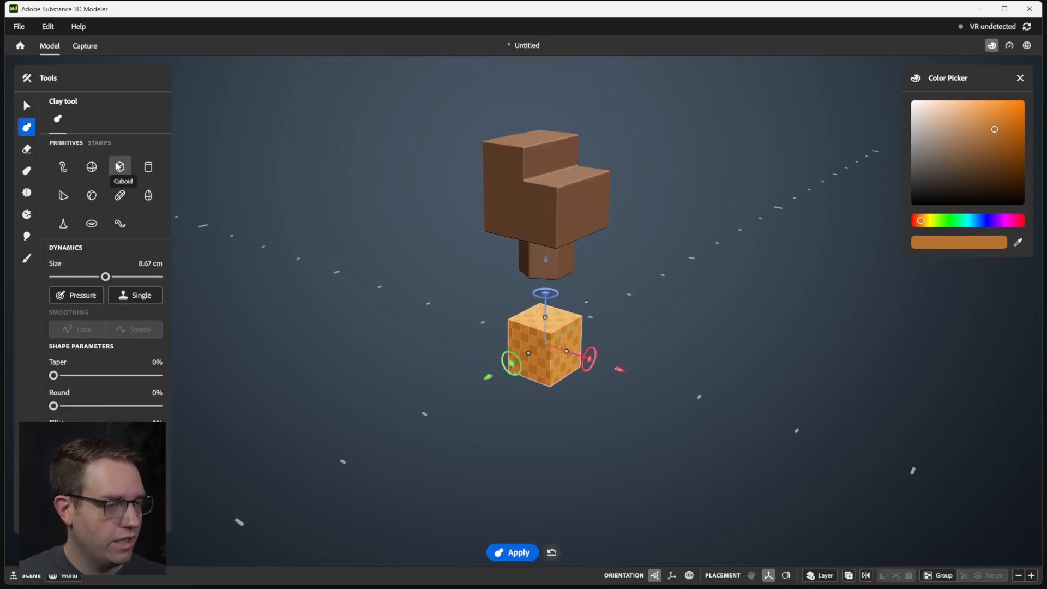
left_click_drag(587, 303, 663, 276)
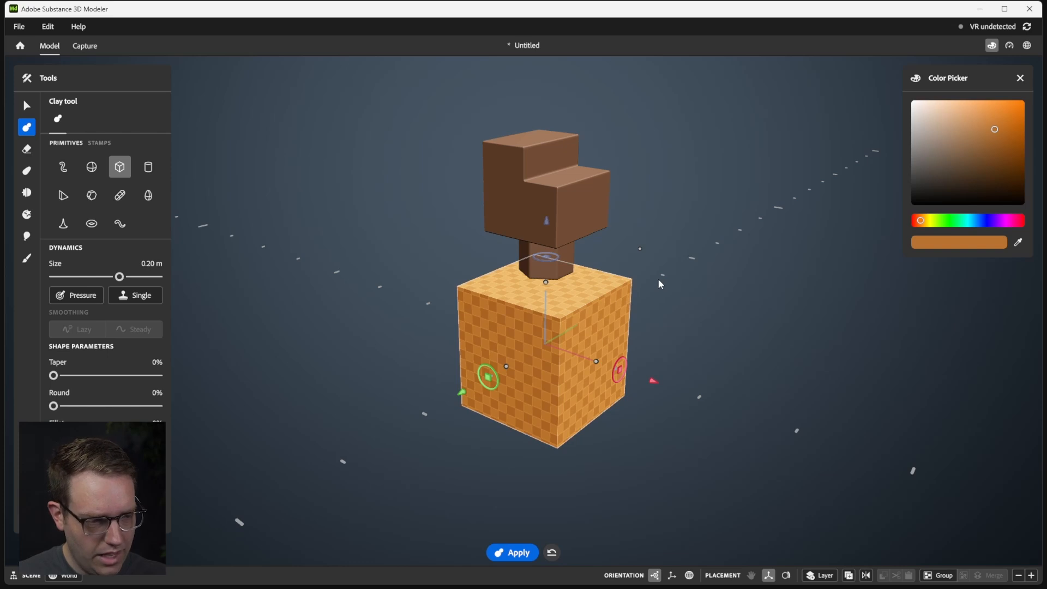
key("1")
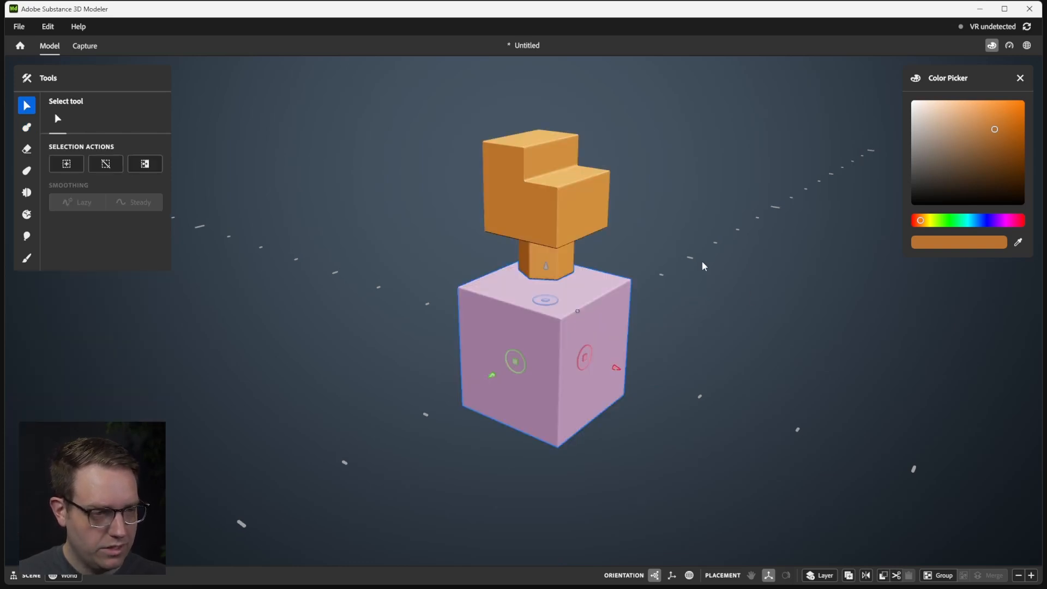
left_click(702, 260)
left_click_drag(667, 298, 668, 270, "alt")
scroll(668, 261, "up", 2)
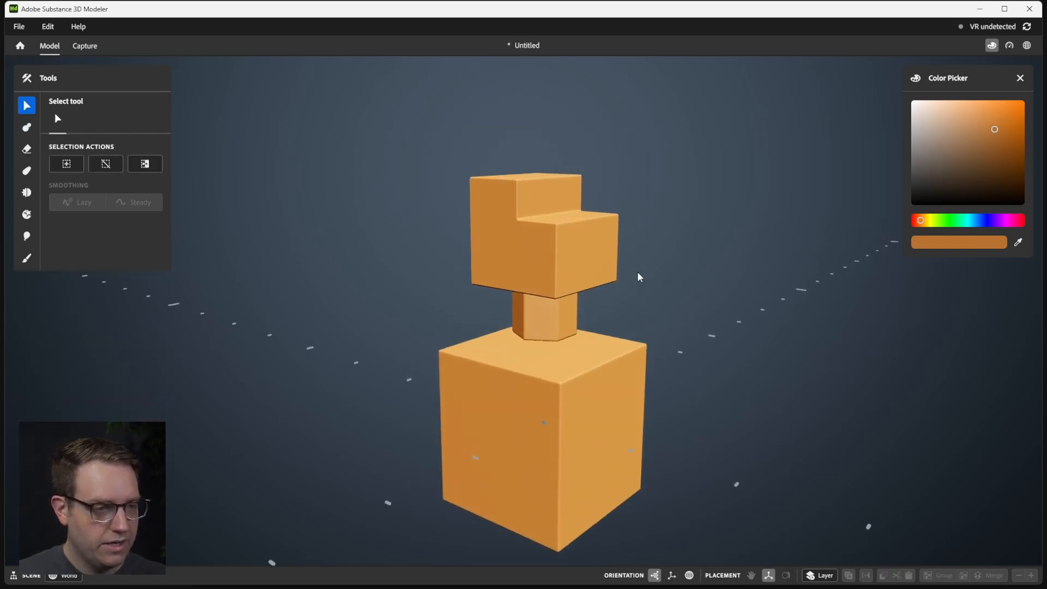
- Apply the subtract Boolean to the stepped block with its peg and lower it into the top of the large cube
left_click(571, 264)
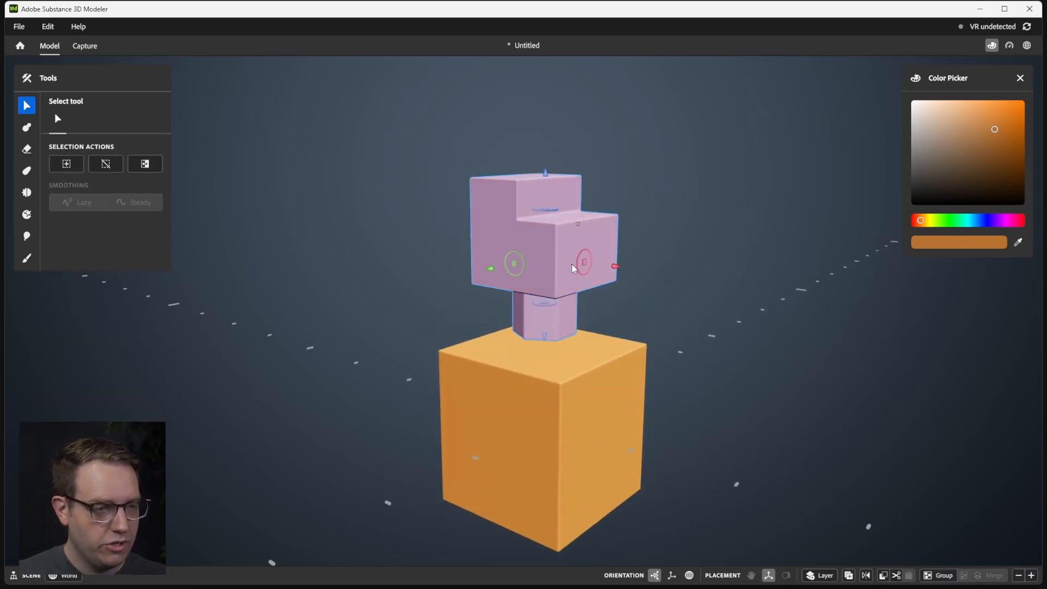
right_click(555, 237)
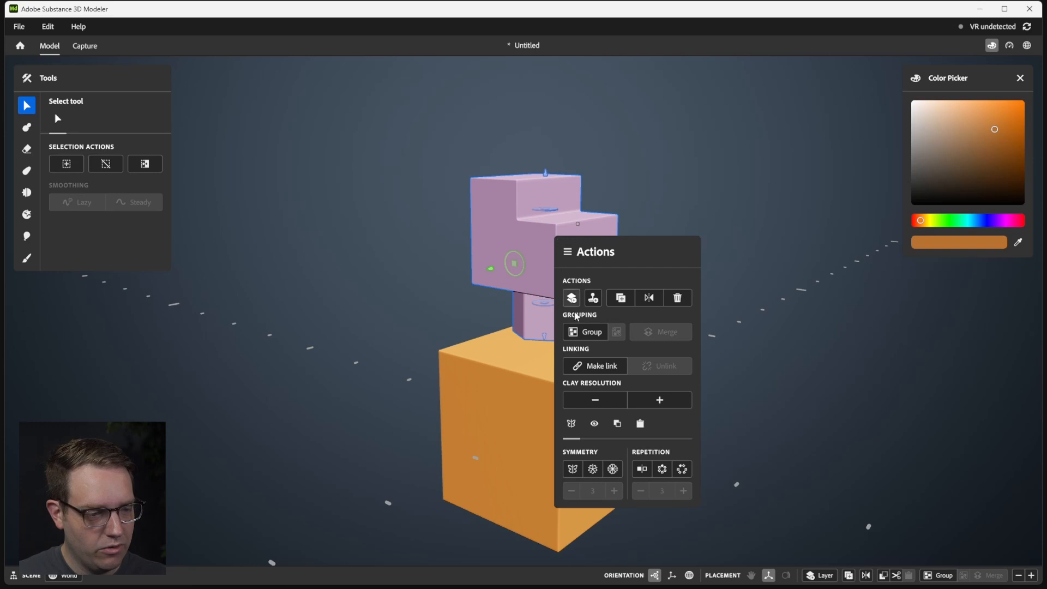
left_click(618, 424)
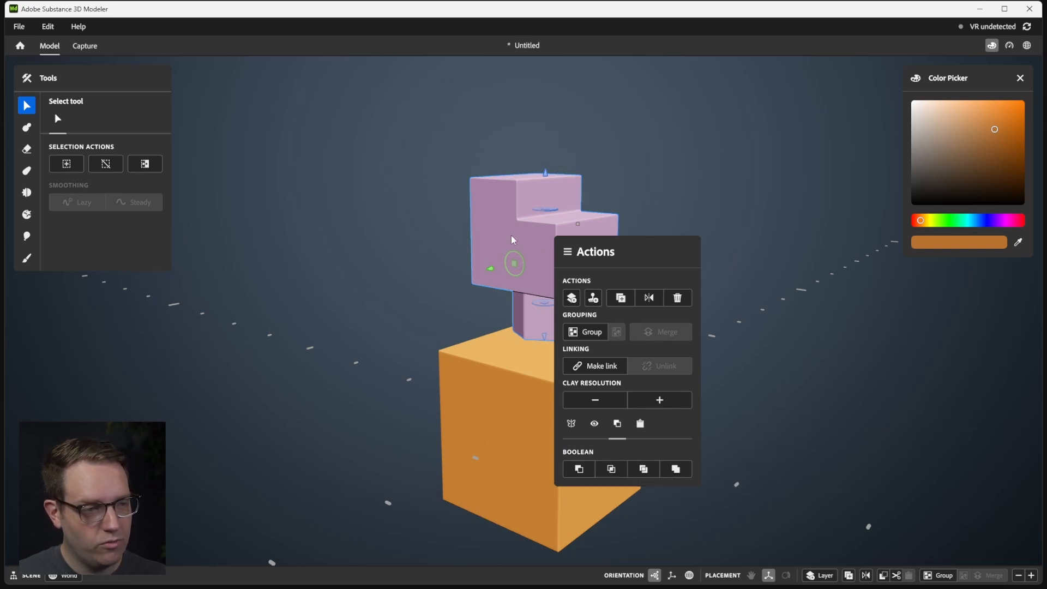
left_click(579, 470)
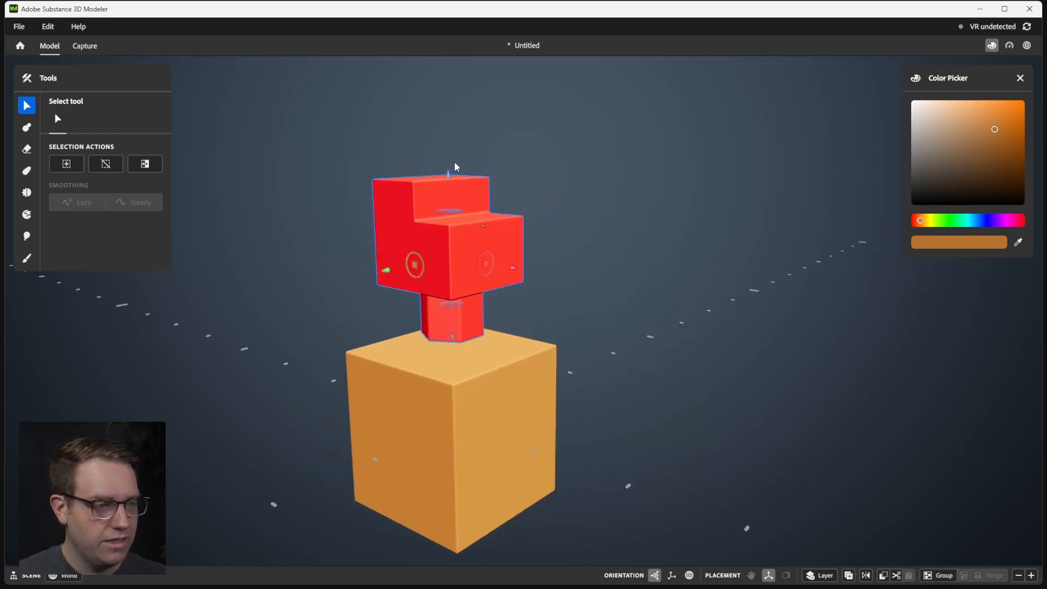
left_click_drag(449, 175, 481, 283)
middle_click_drag(482, 283, 515, 243, "alt")
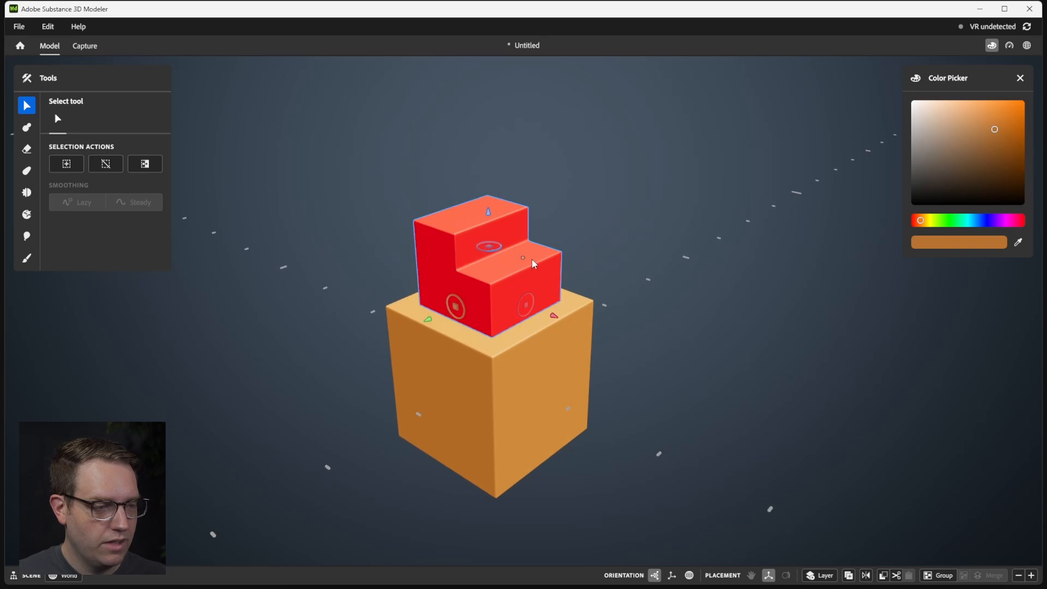
- Carve the pegged stepped block's shape into the cube's top, deleting and restoring the block to inspect the cavity
right_click(532, 259)
left_click(613, 538)
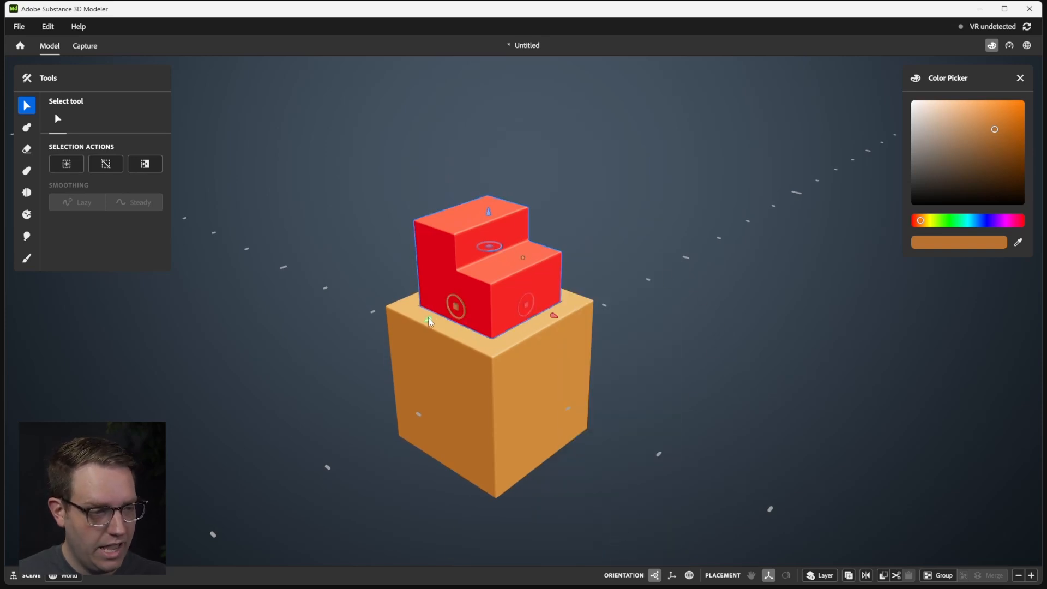
key("Delete")
left_click_drag(528, 228, 467, 270, "alt")
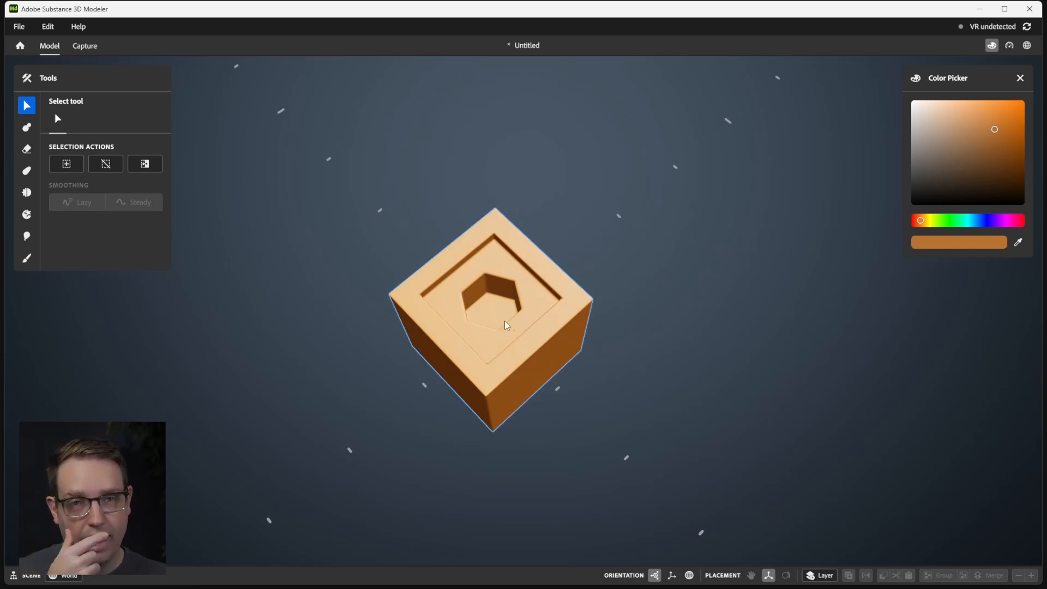
left_click_drag(512, 318, 528, 277, "alt")
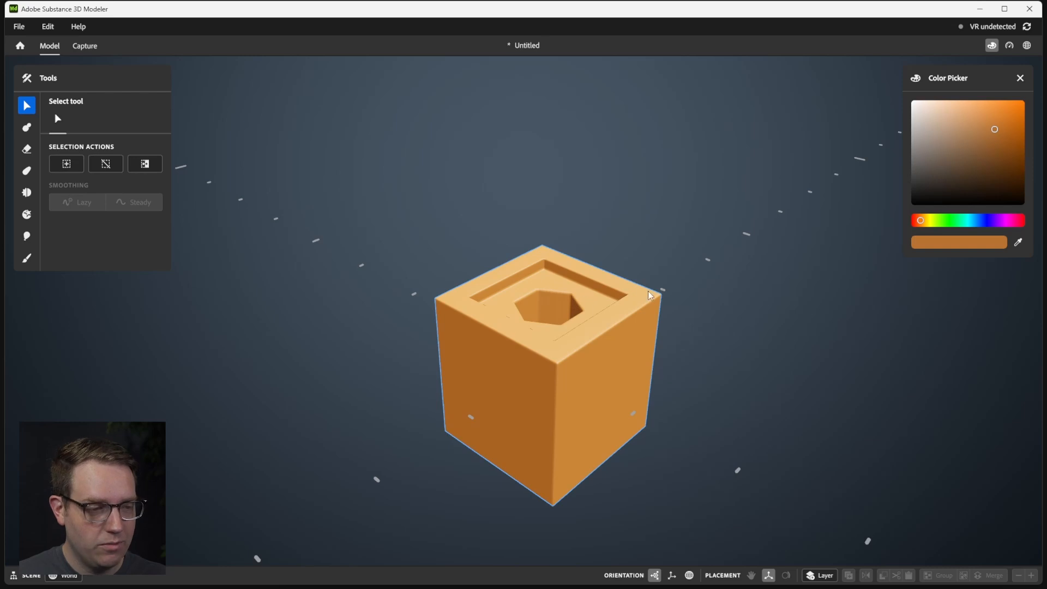
left_click_drag(648, 291, 640, 278, "alt")
key("ctrl+z")
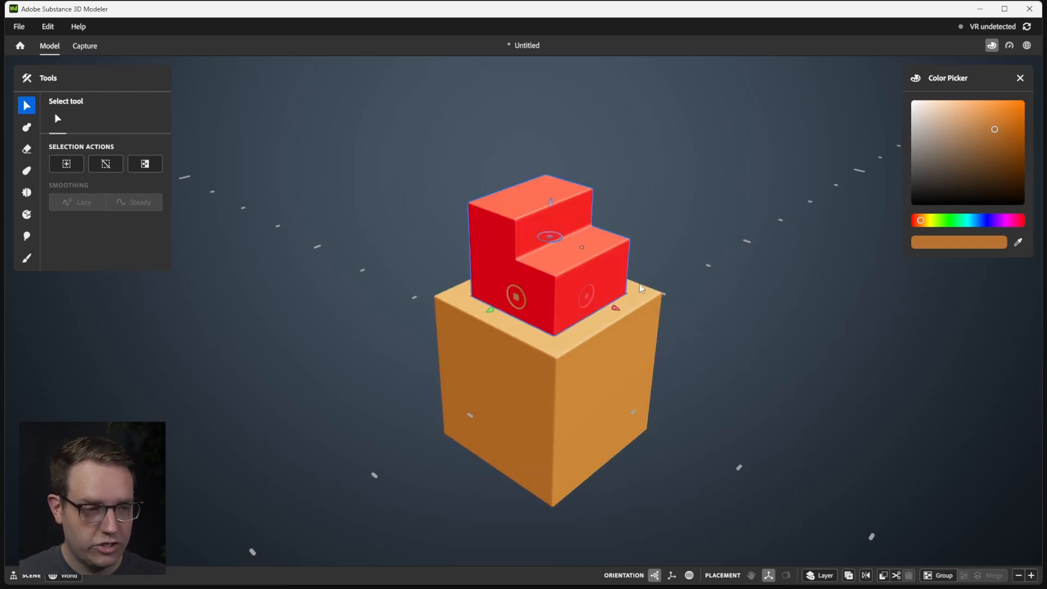
- Reposition the pegged stepped block sideways into the cube's side face, subtract its shape there, and deselect it
left_click_drag(573, 271, 593, 260, "alt")
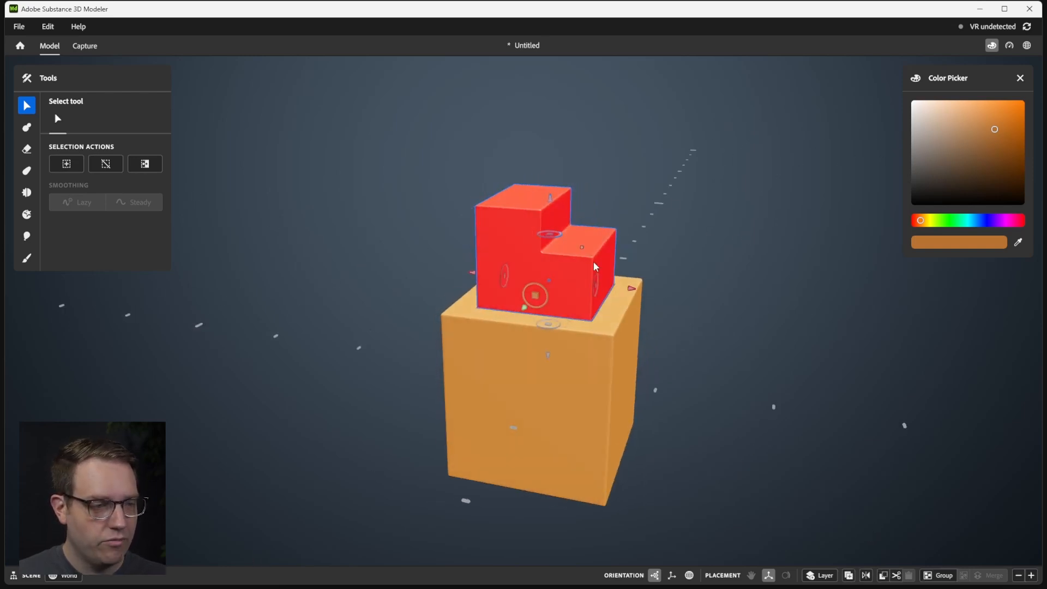
left_click_drag(534, 295, 636, 411)
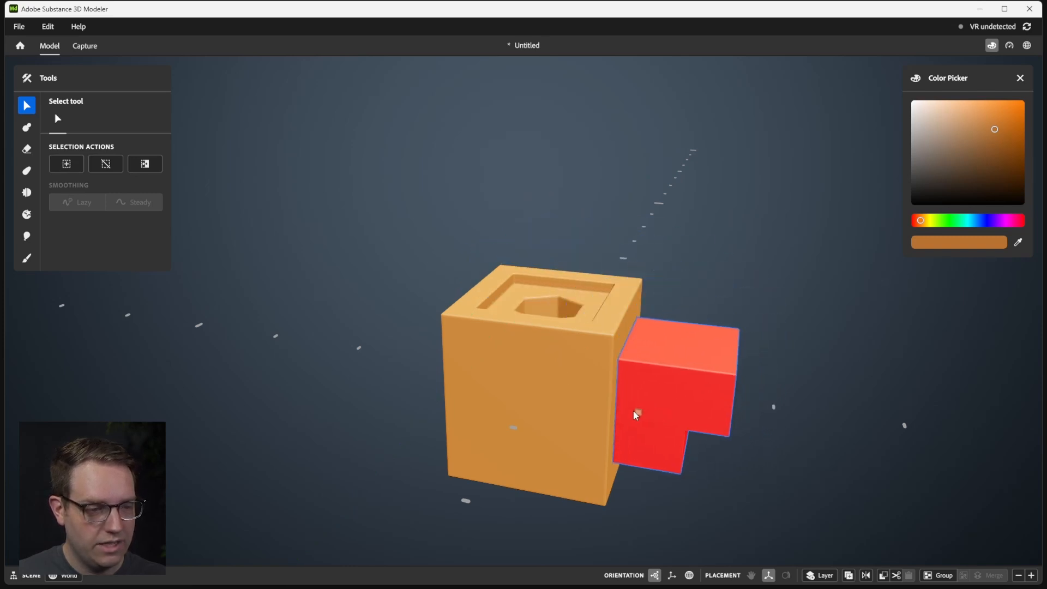
right_click(613, 358)
left_click(683, 567)
left_click(808, 331)
left_click_drag(808, 331, 637, 296, "alt")
left_click(636, 323)
left_click(688, 273)
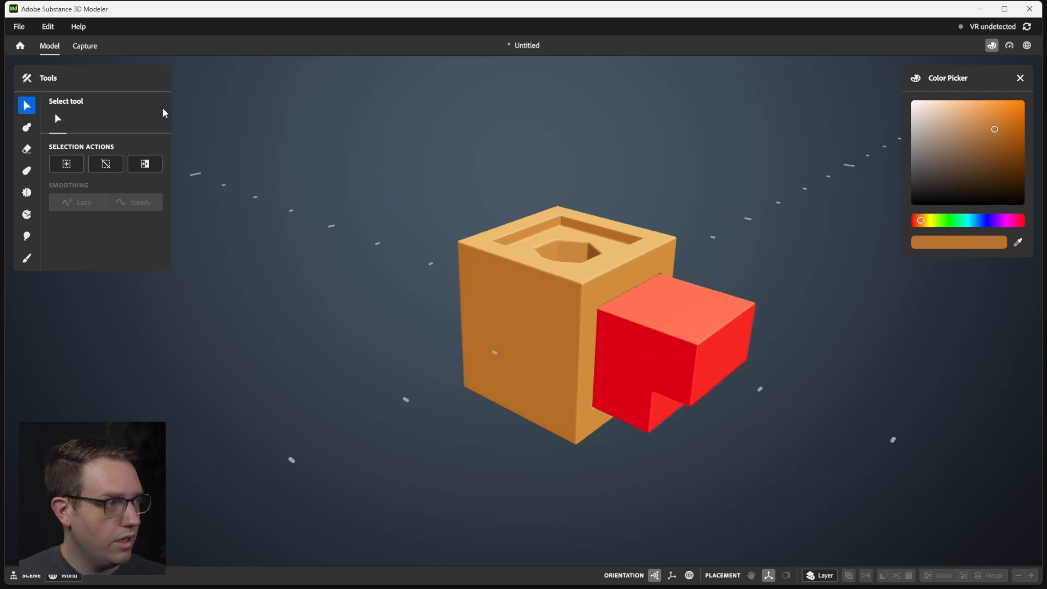
- Enable Live boolean preview in the Experimental preferences and confirm the change
left_click(48, 27)
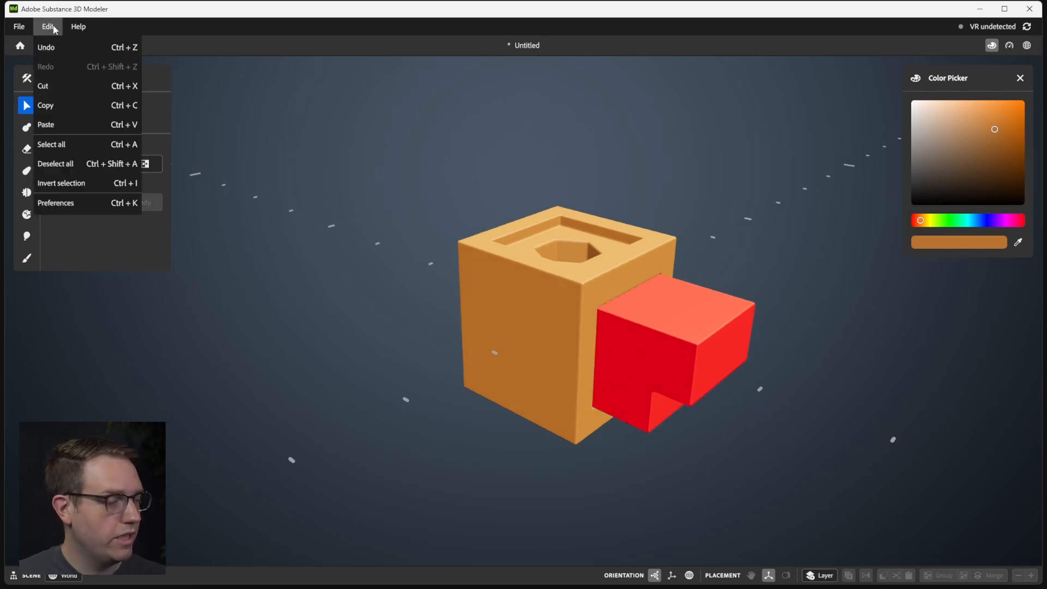
key("ctrl+z")
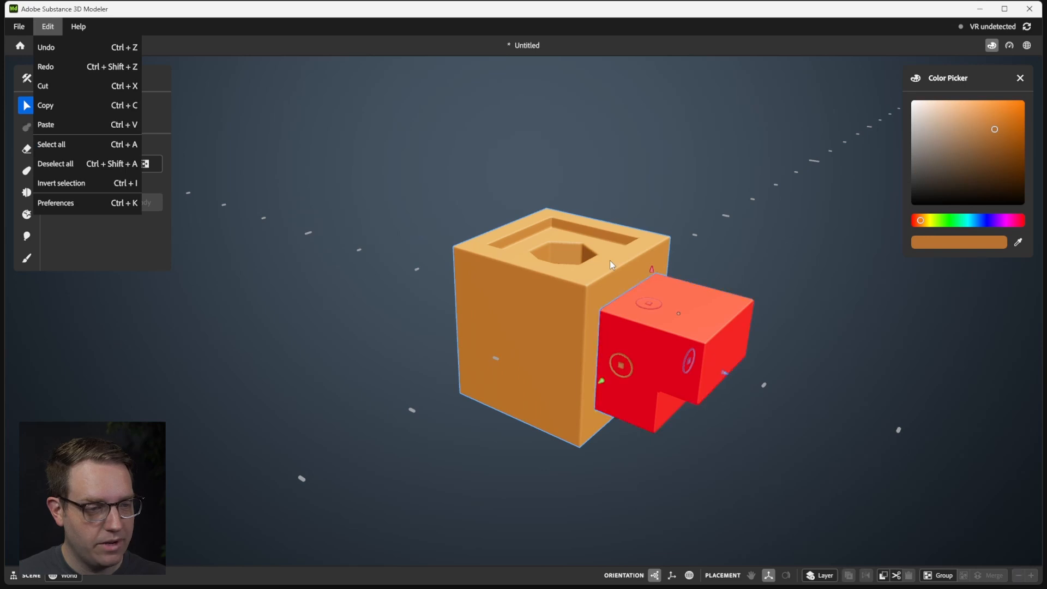
left_click(89, 204)
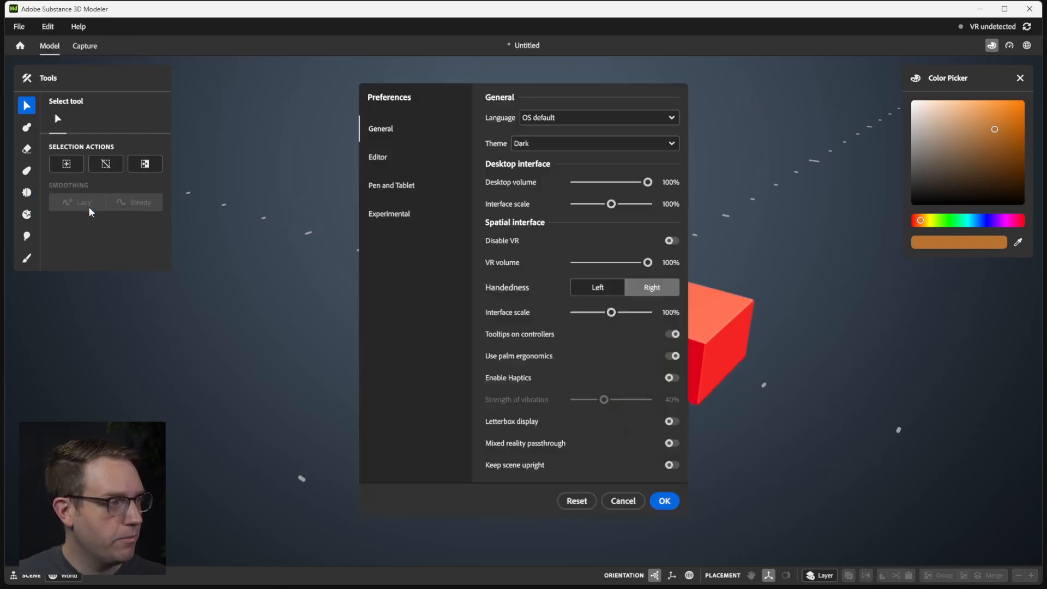
left_click(406, 213)
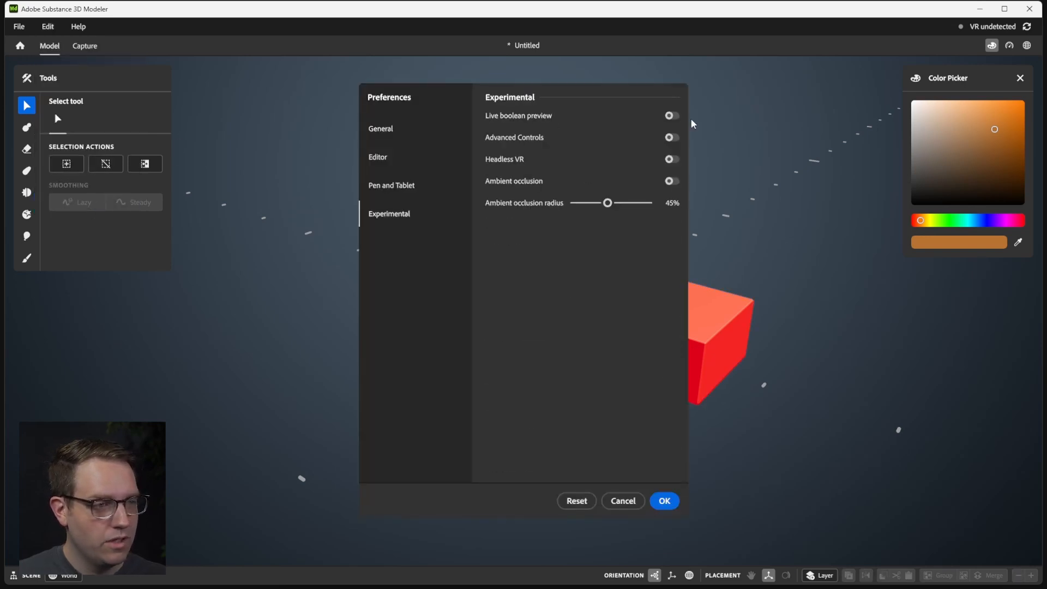
left_click(673, 115)
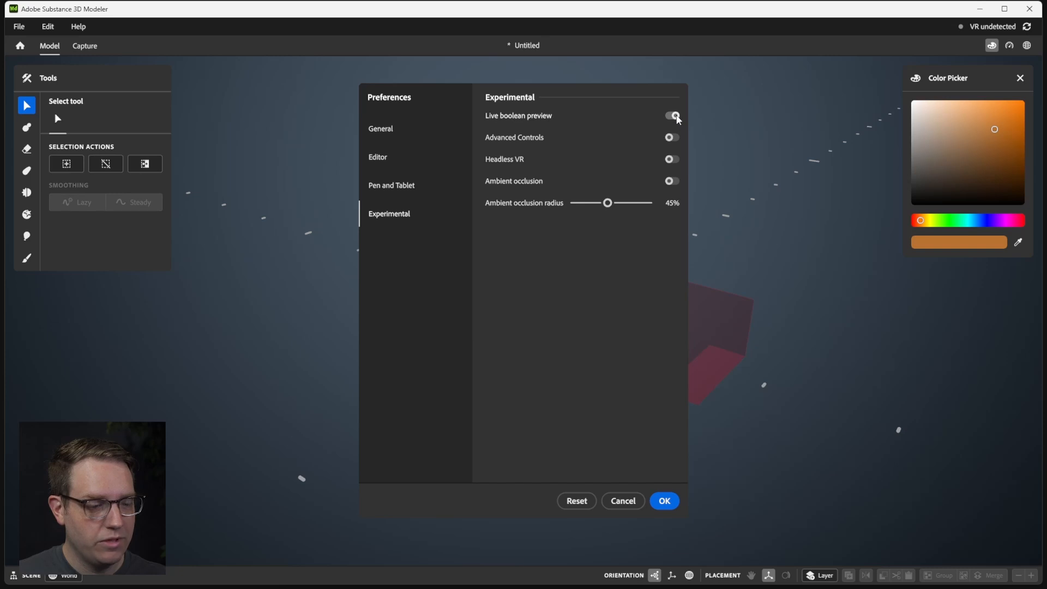
left_click(664, 500)
- Pull the subtractive stepped block out of the cube's side and away from it to expose the carved cavity
right_click_drag(682, 413, 643, 231)
left_click(675, 309)
left_click_drag(718, 337, 960, 319)
left_click_drag(668, 364, 703, 381, "alt")
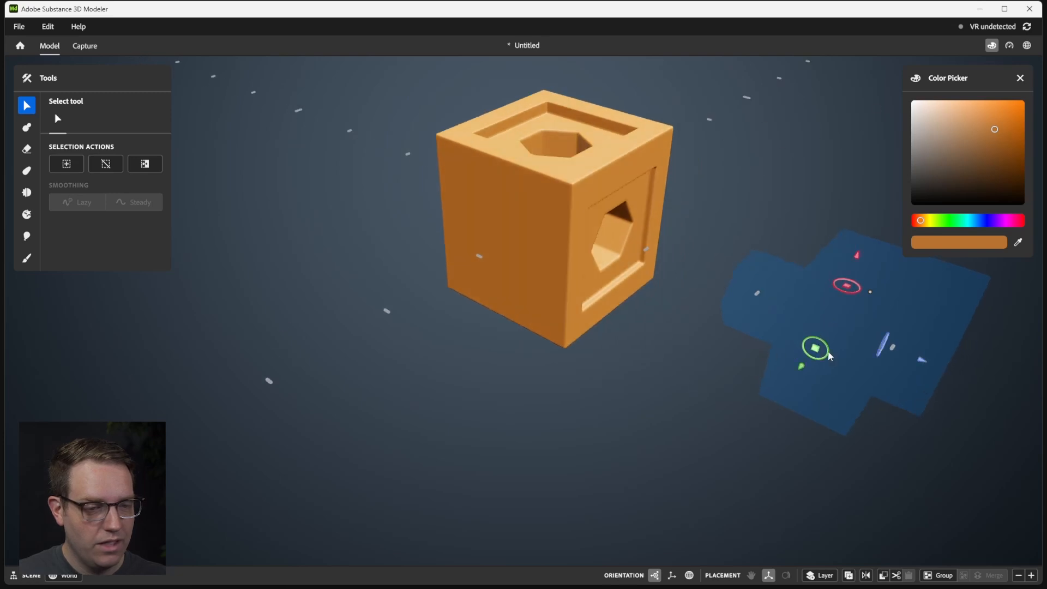
- Open the subtractive block for sculpting, preview the cuboid Erase and Clay tools on it, and exit without applying either
double_click(850, 376)
middle_click_drag(856, 321, 740, 335, "alt")
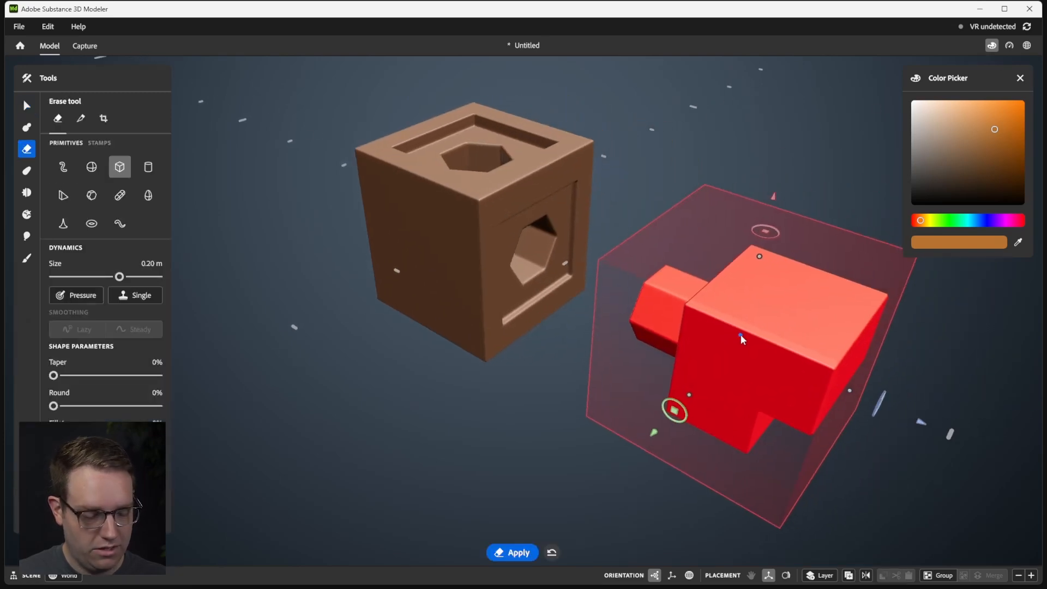
key("Escape")
double_click(738, 345)
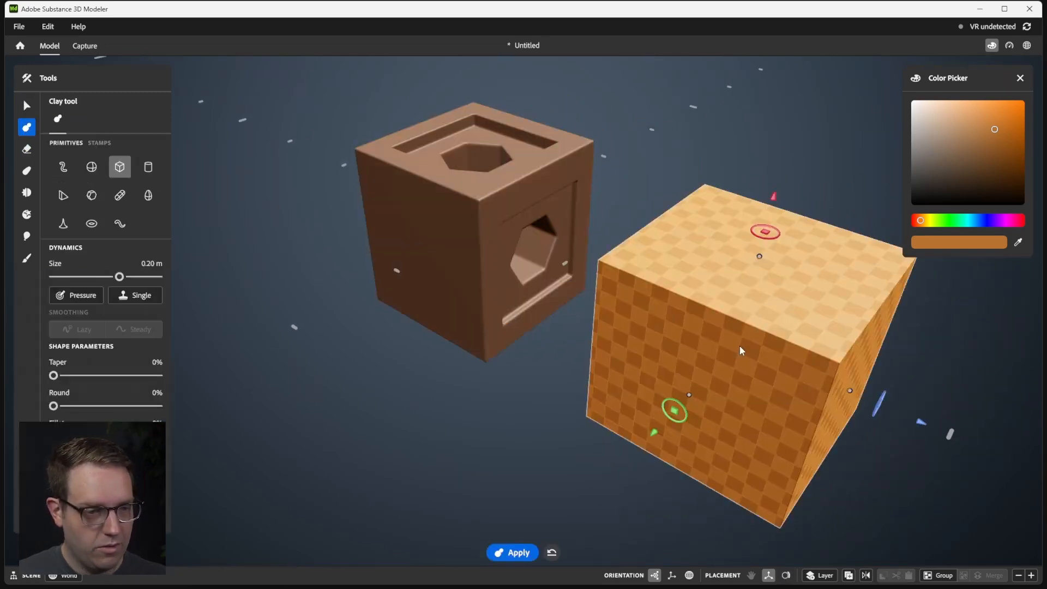
key("Escape")
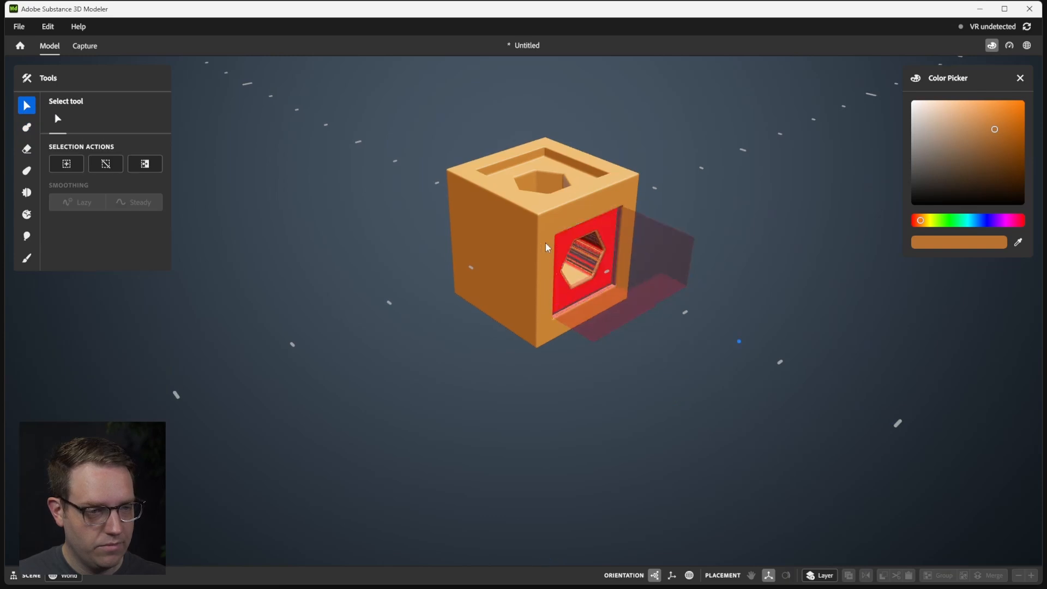
- Move and rotate the subtractive stepped block across the cube's front vertical corner and subtract its shape there
left_click_drag(546, 248, 589, 271, "alt")
left_click(642, 278)
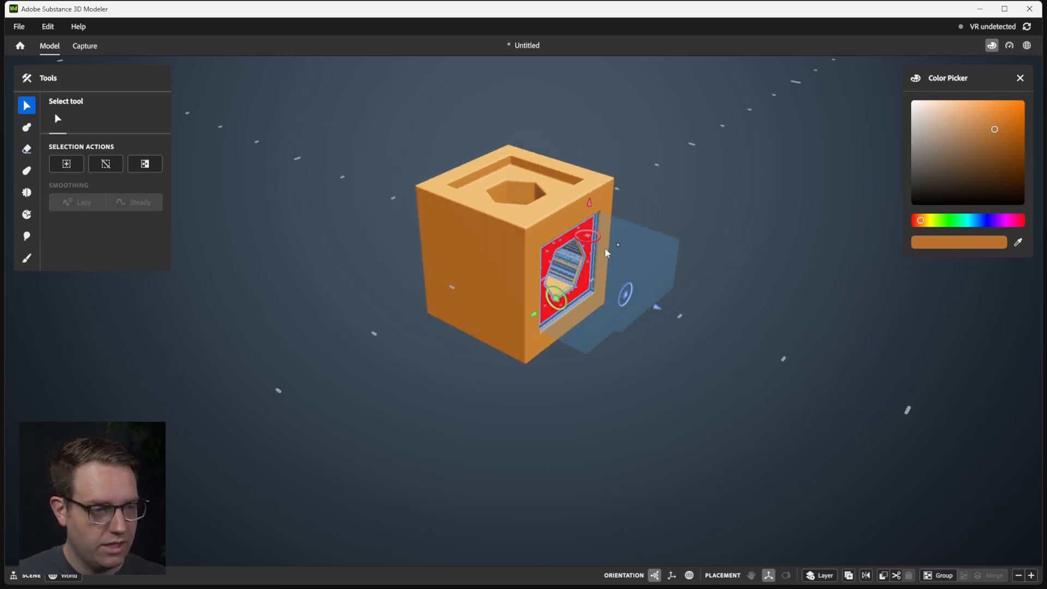
mouse_move(587, 236)
left_mouse_down()
mouse_move(592, 256)
mouse_move(510, 256)
mouse_move(572, 256)
mouse_move(567, 191)
mouse_move(608, 152)
mouse_move(607, 257)
left_mouse_up()
scroll(572, 256, "up", 4)
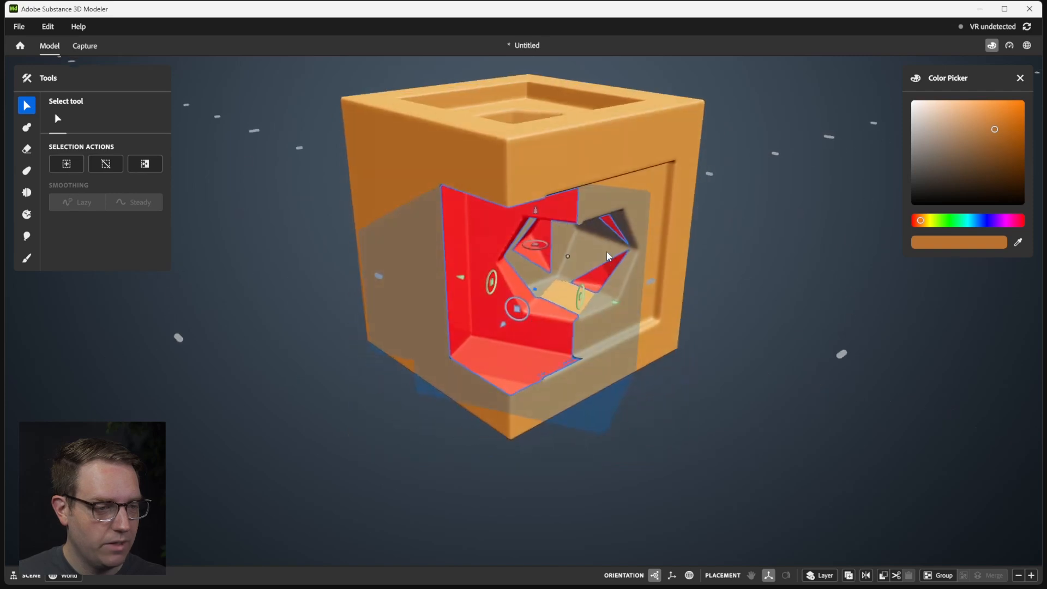
right_click(555, 275)
left_click(636, 555)
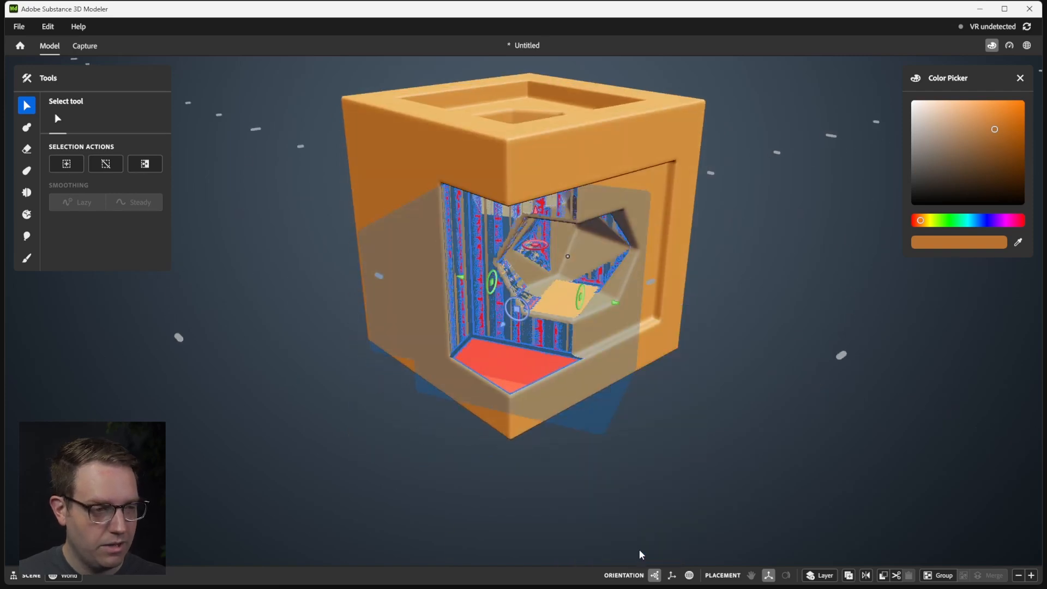
- Examine the carved corner and the overlapping subtractive block from several angles, selecting the cube and block in turn
left_click_drag(710, 355, 457, 316, "alt")
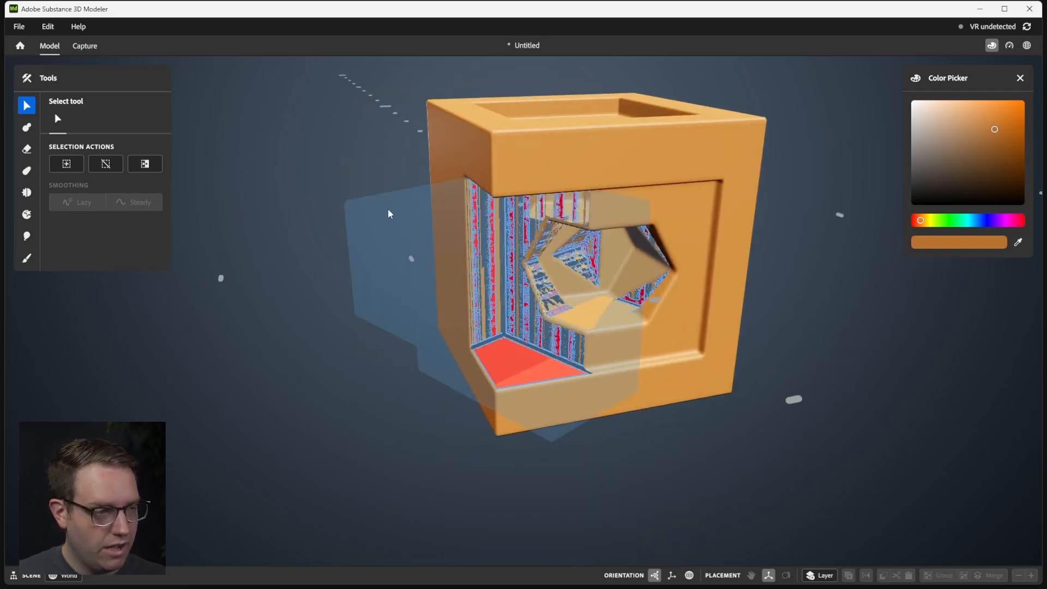
left_click(444, 260)
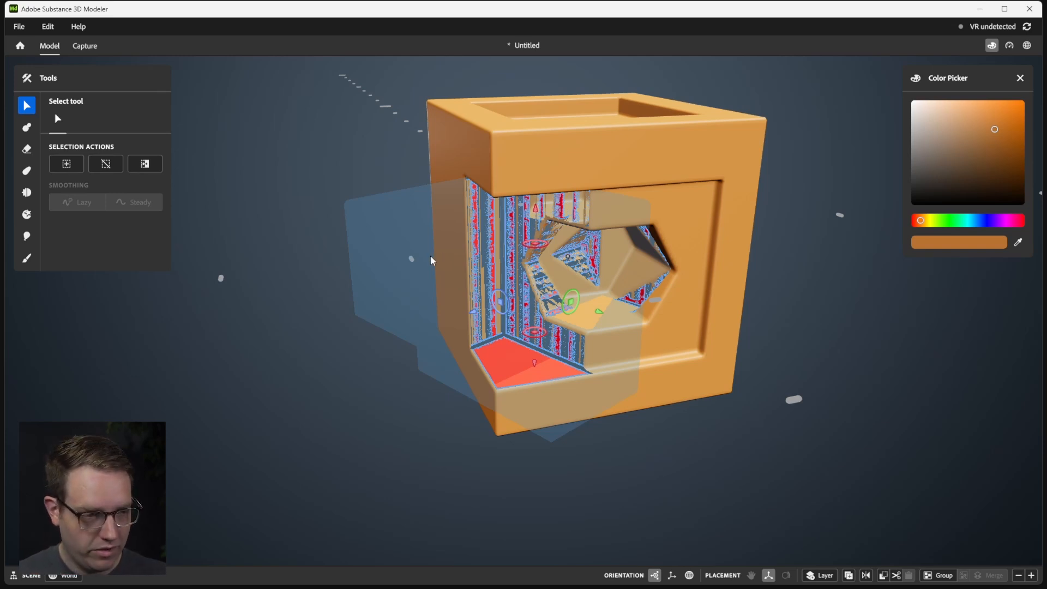
left_click(384, 226)
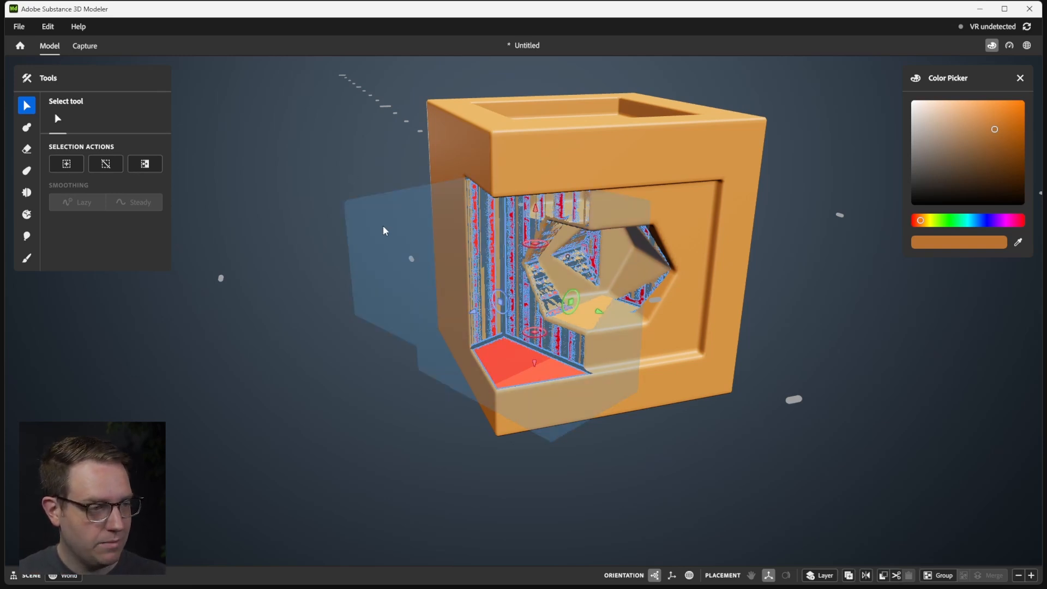
right_click_drag(411, 254, 558, 235)
left_click(559, 235)
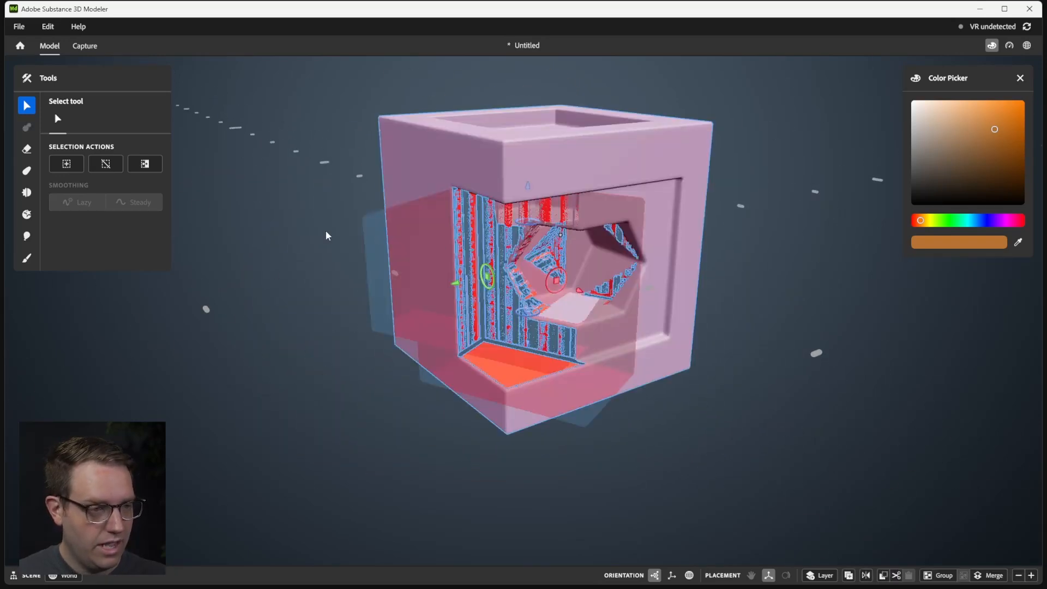
left_click(413, 256)
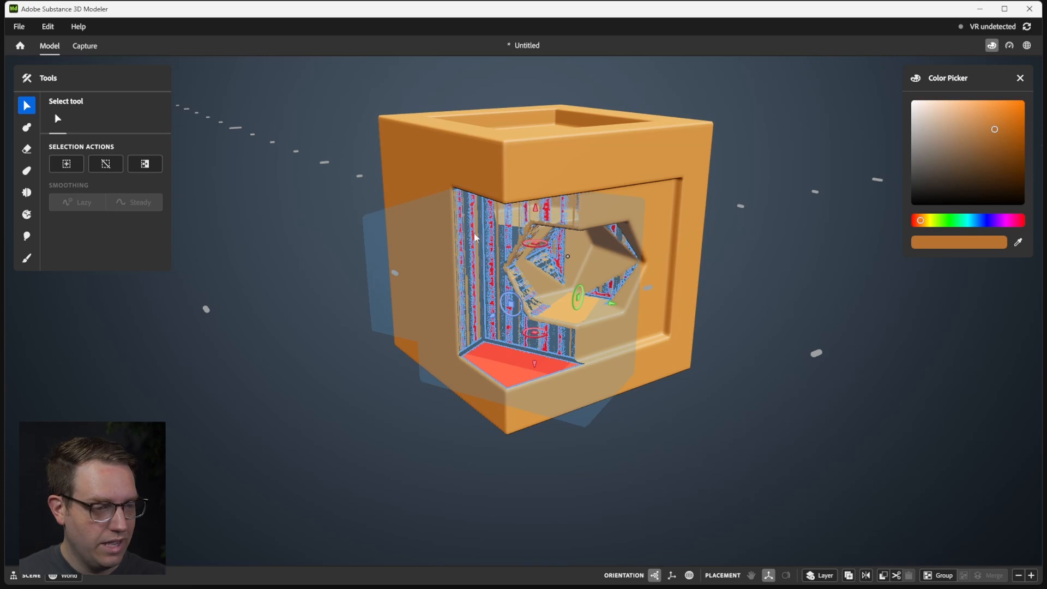
right_click_drag(475, 237, 396, 225)
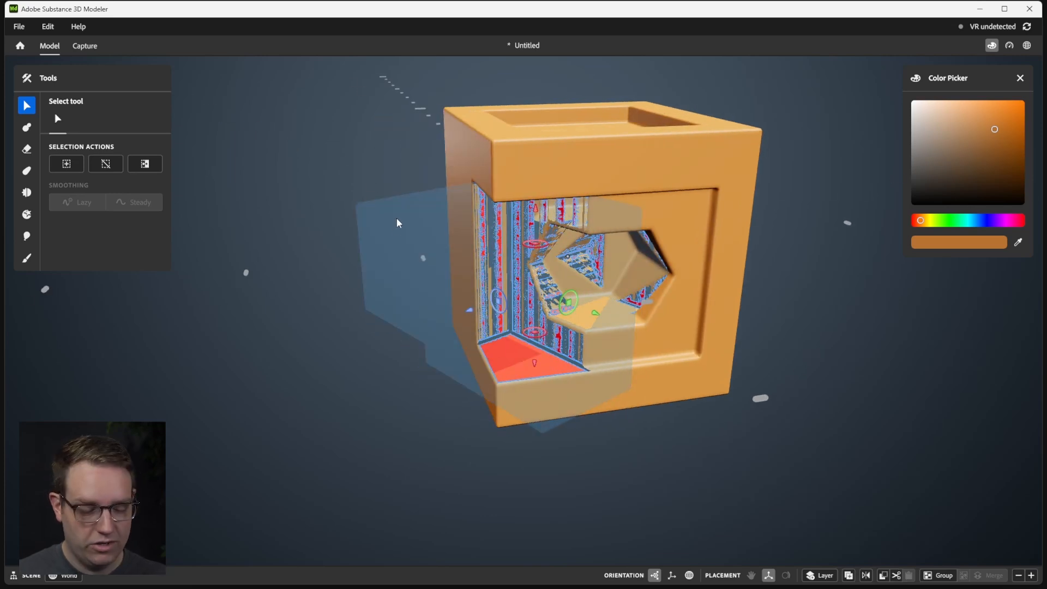
left_click(397, 223)
- Shape the 0.20 m clay cylinder primitive with a 59% taper and a 10% fillet
scroll(397, 222, "down", 5)
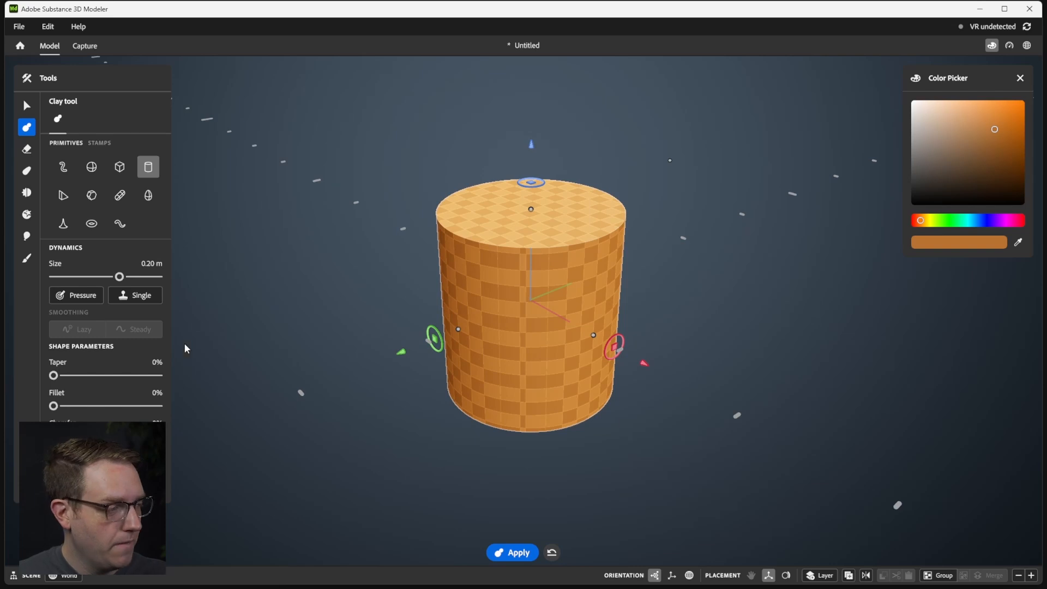
left_click_drag(53, 375, 120, 386)
mouse_move(54, 407)
left_mouse_down()
mouse_move(89, 409)
mouse_move(66, 406)
left_mouse_up()
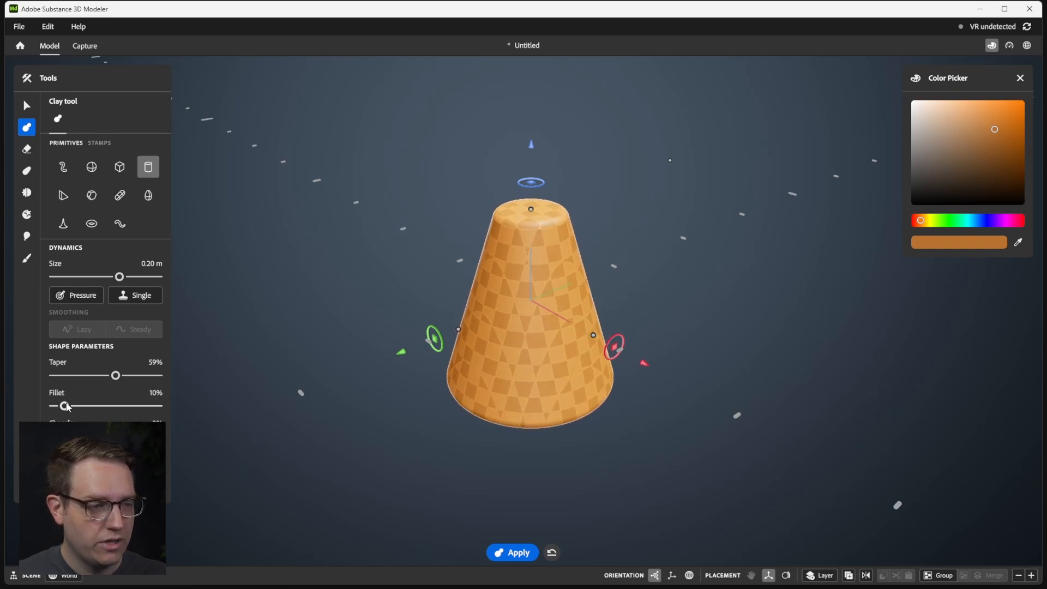
left_click_drag(533, 294, 525, 274, "alt")
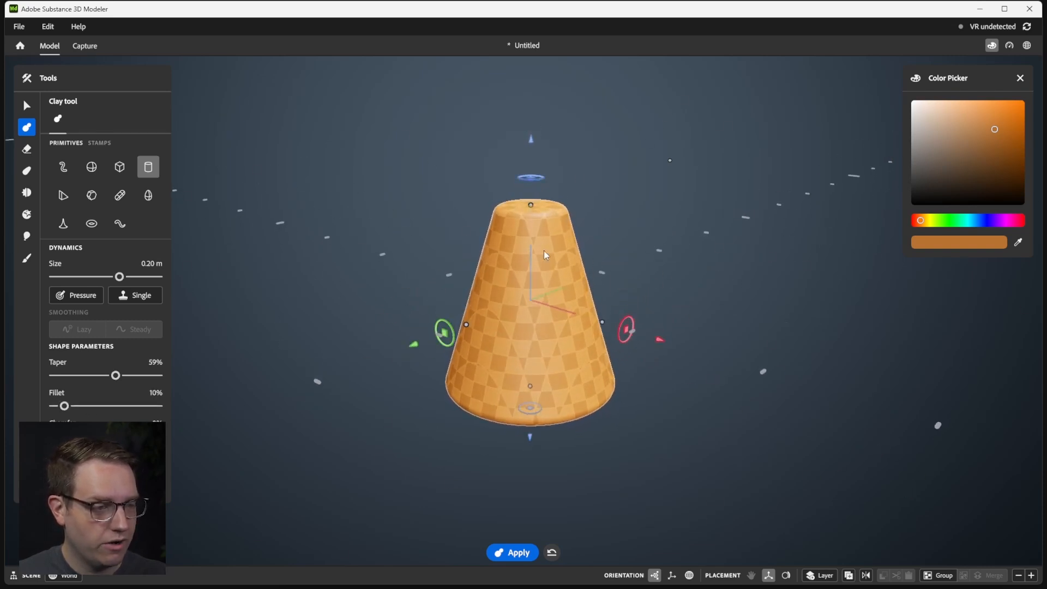
- Try raising the tapered cylinder's clay resolution by two levels, then undo back to the original clay resolution
right_click(544, 251)
left_click(663, 414)
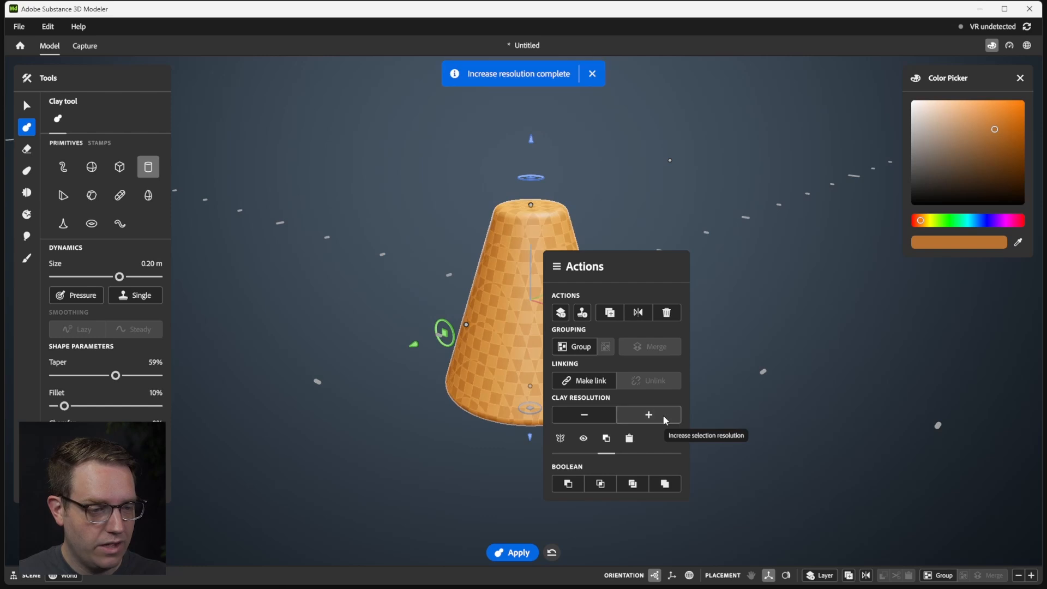
left_click(662, 414)
left_click_drag(719, 295, 736, 255, "alt")
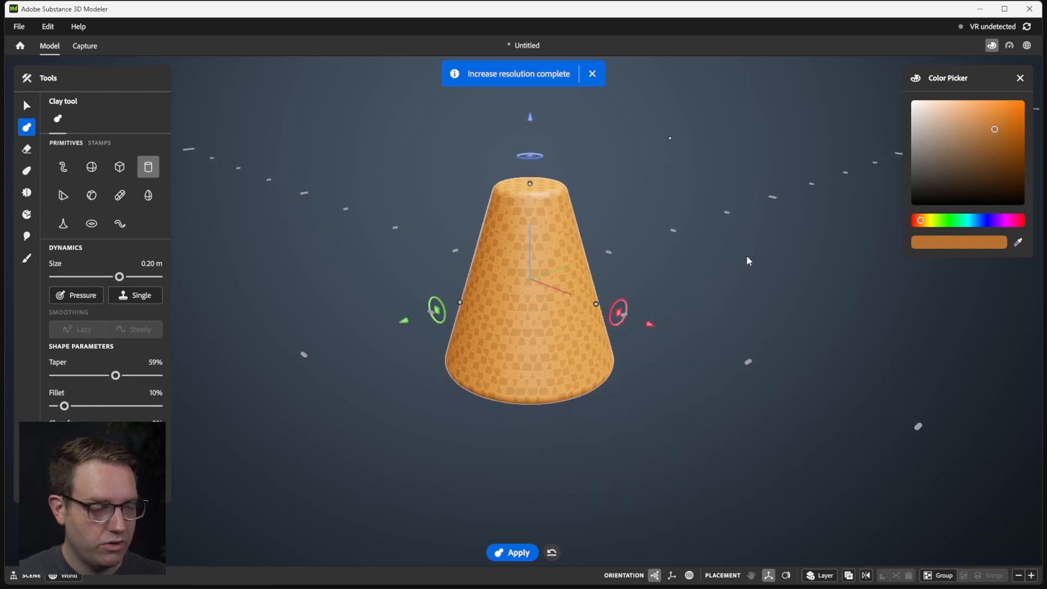
key("Escape")
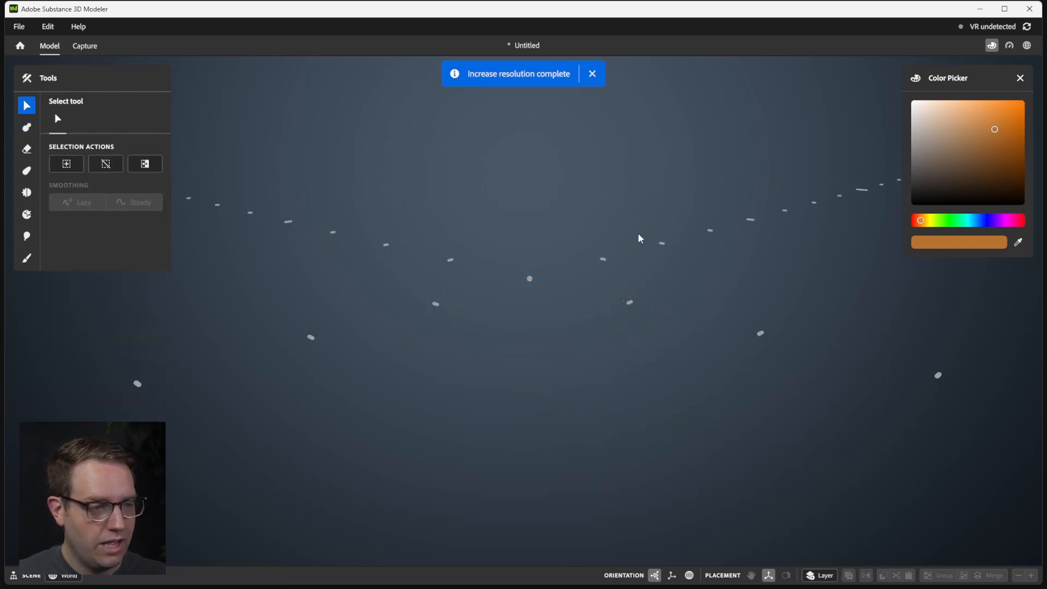
key("ctrl+z")
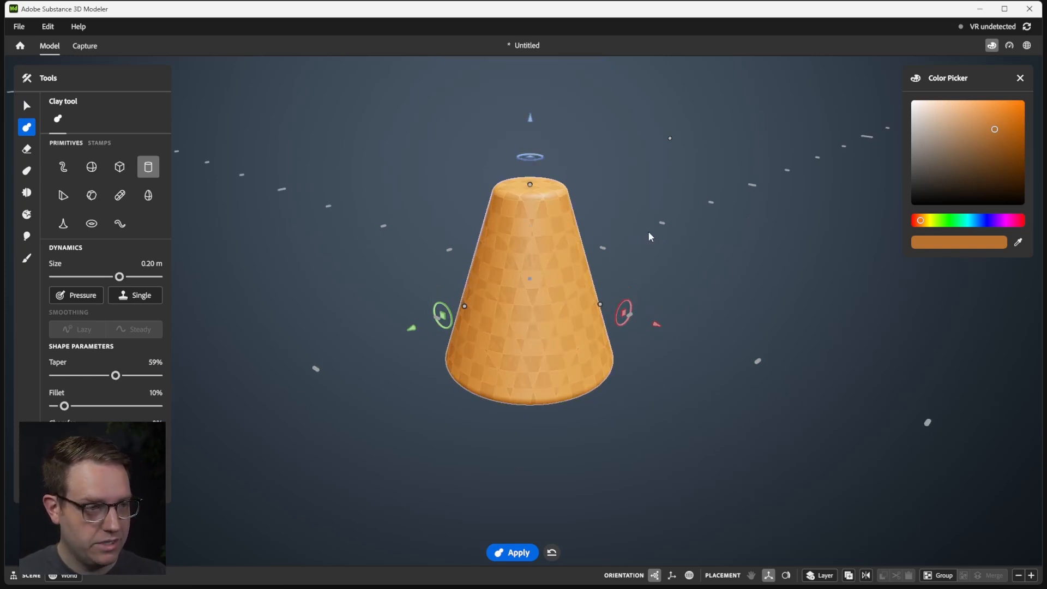
- Add the tapered cylinder as clay and try hollowing its underside with the same shape shifted down in the Erase tool
left_click_drag(649, 236, 648, 214, "alt")
mouse_move(534, 116)
left_mouse_down()
mouse_move(530, 278)
mouse_move(524, 178)
left_mouse_up()
key("e")
left_click_drag(493, 340, 511, 208, "alt")
key("Return")
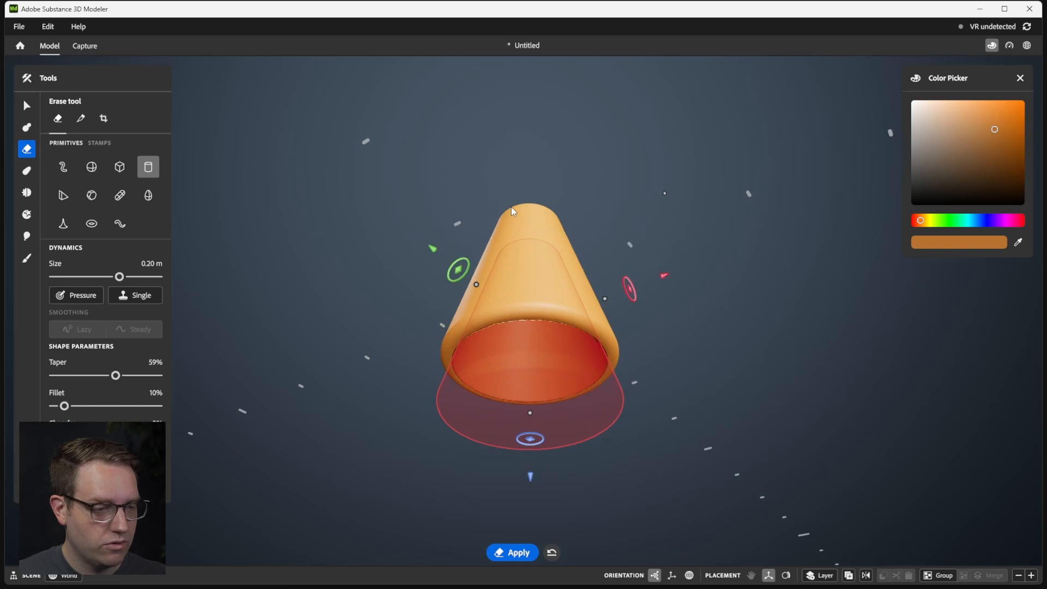
left_click_drag(638, 240, 637, 213, "alt")
key("Escape")
- Switch the tapered cylinder primitive to the Clay tool and raise it so it overlaps the top of the existing cone
left_click_drag(583, 240, 577, 300, "alt")
key("c")
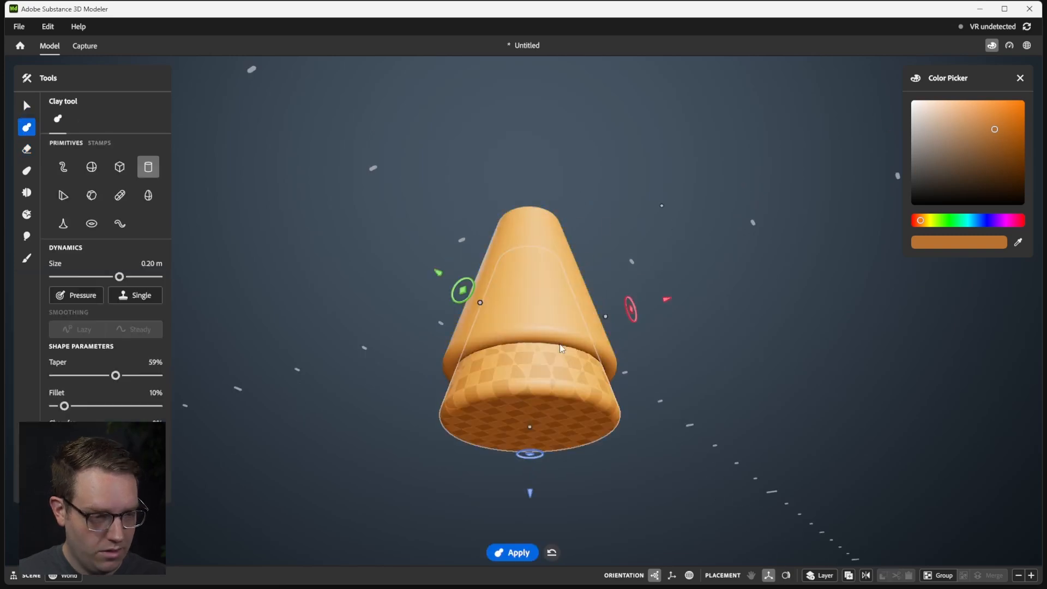
left_click_drag(545, 261, 542, 339, "alt")
scroll(542, 339, "down", 1)
left_click_drag(531, 191, 528, 11)
scroll(570, 217, "down", 1)
left_click_drag(597, 150, 603, 270, "alt")
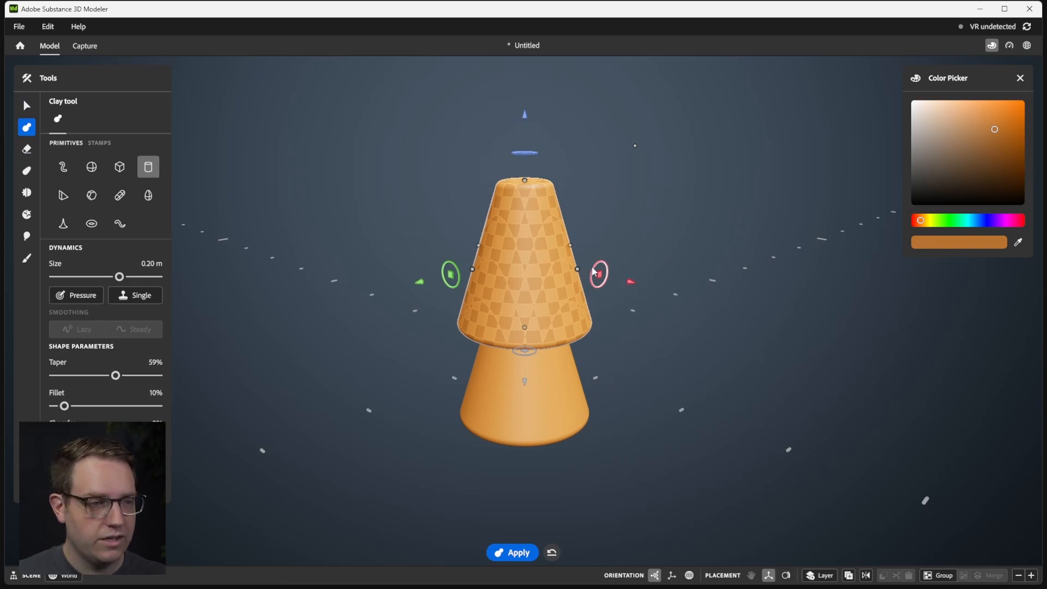
- Try flipping the raised tapered cylinder upside down, then flip it back upright
left_click(525, 115)
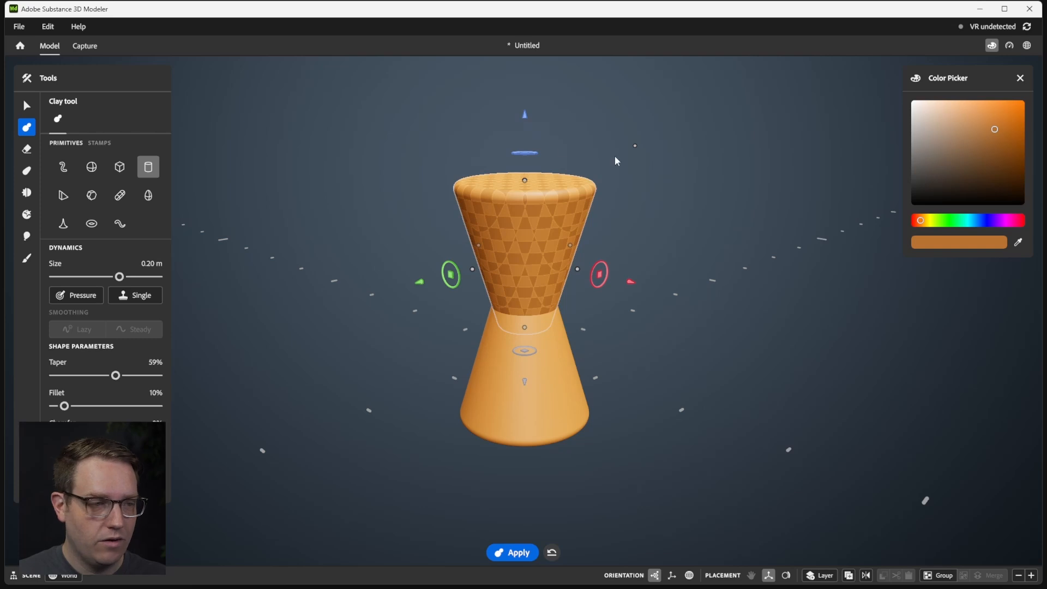
left_click(526, 116)
left_click(525, 117)
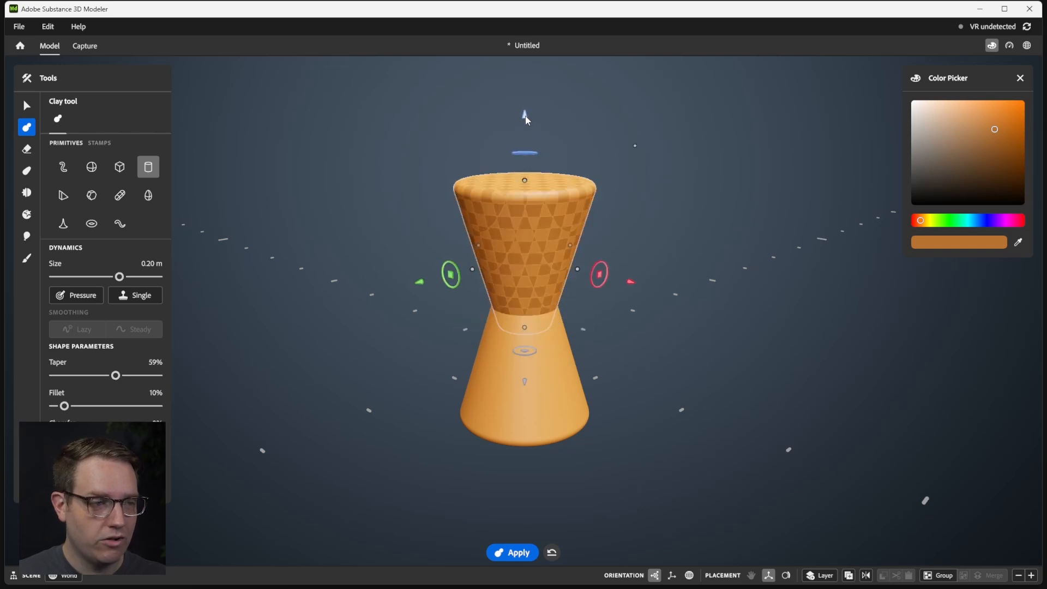
left_click(525, 116)
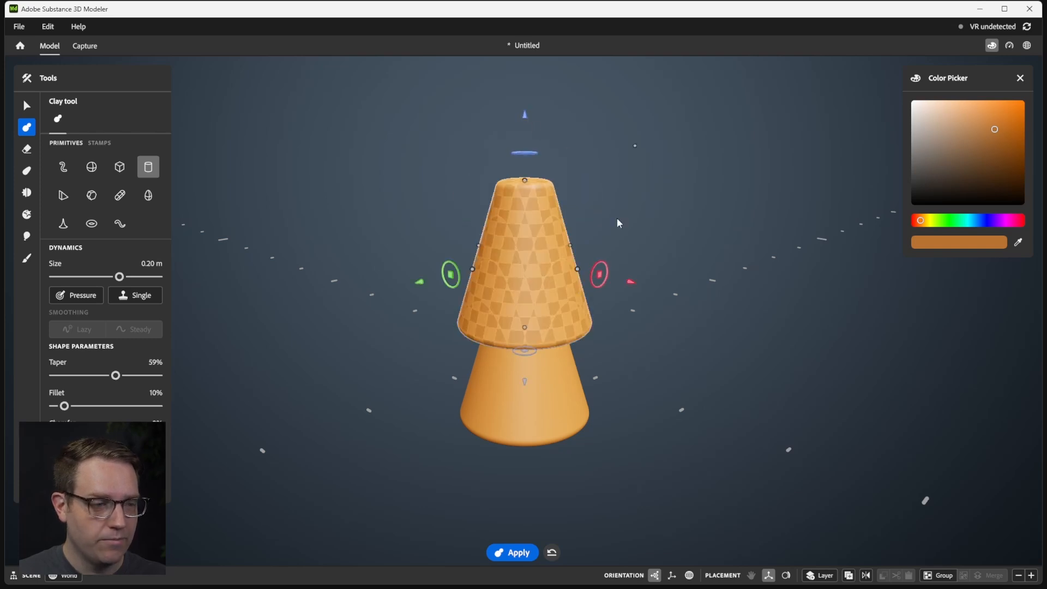
- Try rotating the raised tapered cylinder in quarter turns about its red axis until it stands upright again
left_click(595, 270)
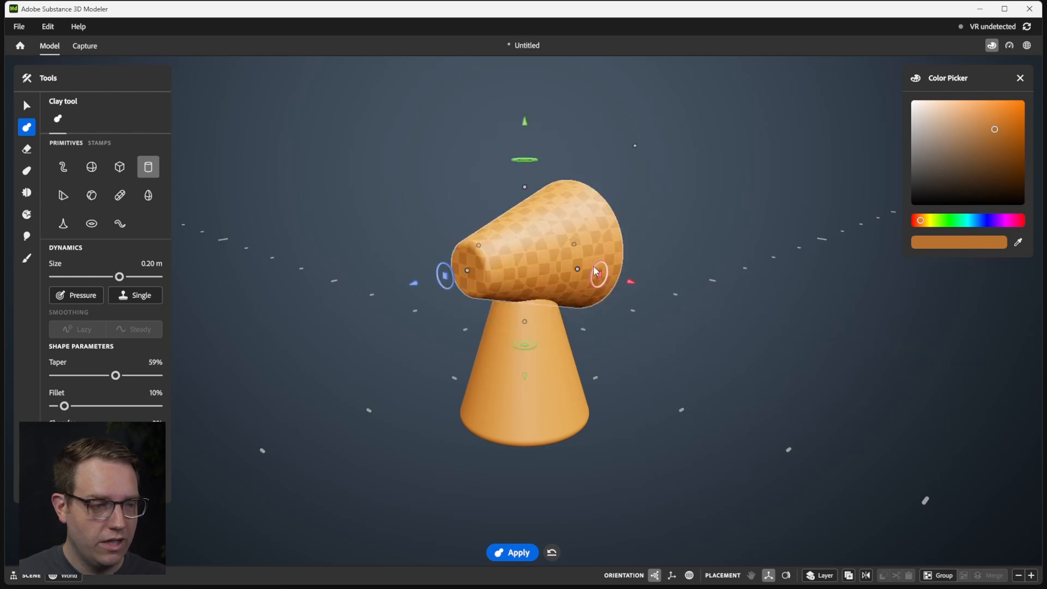
left_click_drag(601, 224, 591, 224, "alt")
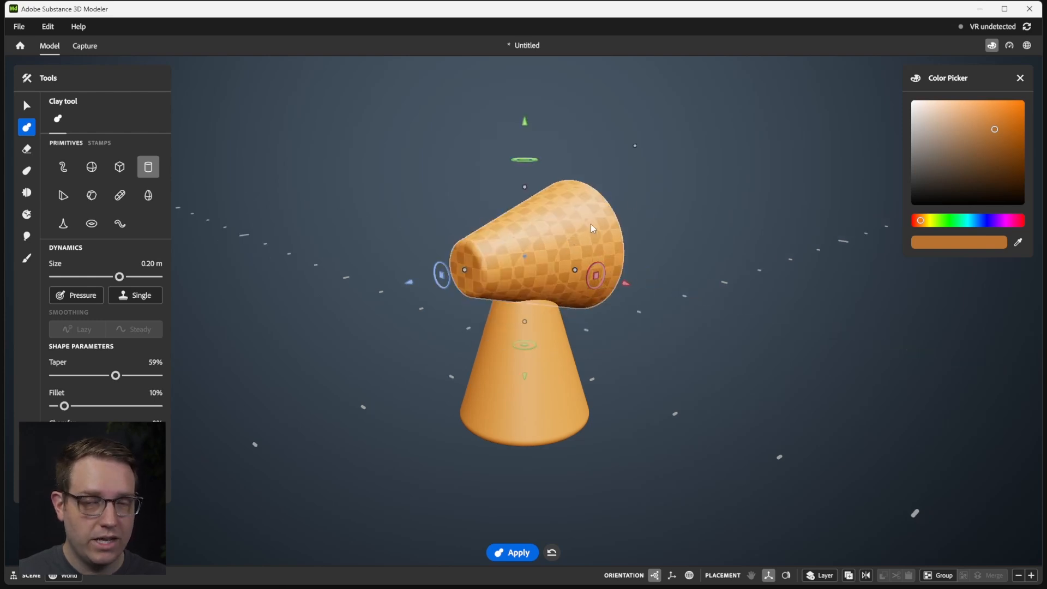
left_click(588, 274)
left_click(591, 276)
left_click(588, 274)
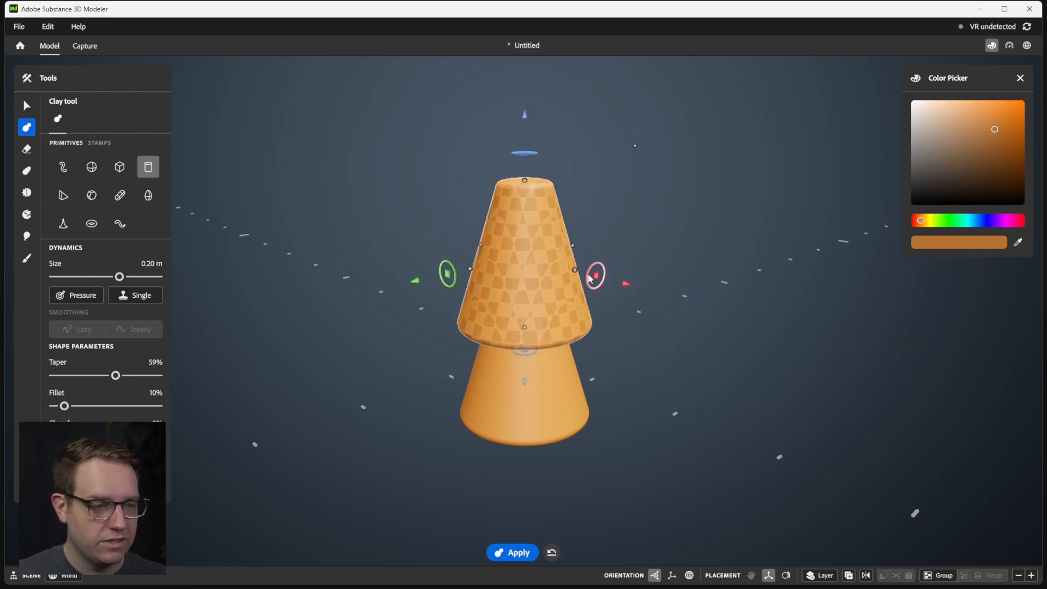
- Turn the tapered cylinder sideways, move it into the cone's lower side, and preview the side opening with the Erase tool
left_click(591, 275)
left_click_drag(554, 245, 523, 246, "alt")
mouse_move(580, 286)
left_mouse_down()
mouse_move(519, 353)
mouse_move(676, 368)
mouse_move(640, 384)
mouse_move(572, 381)
mouse_move(518, 404)
left_mouse_up()
key("e")
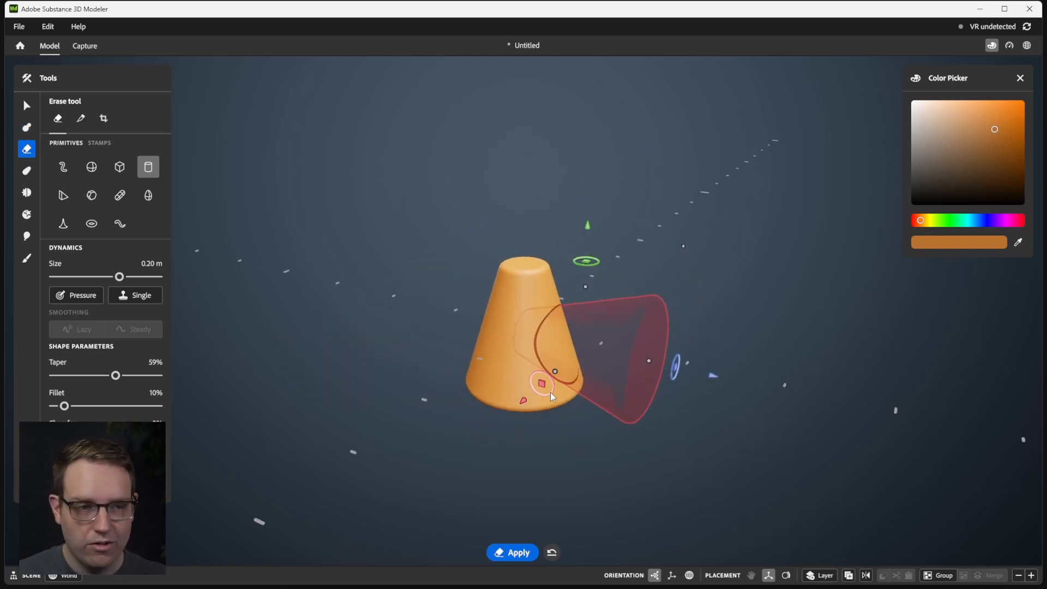
mouse_move(688, 304)
left_mouse_down("alt")
mouse_move(495, 279)
mouse_move(657, 281)
mouse_move(558, 208)
mouse_move(653, 188)
mouse_move(426, 159)
mouse_move(467, 124)
mouse_move(675, 131)
mouse_move(689, 210)
mouse_move(594, 198)
left_mouse_up("alt")
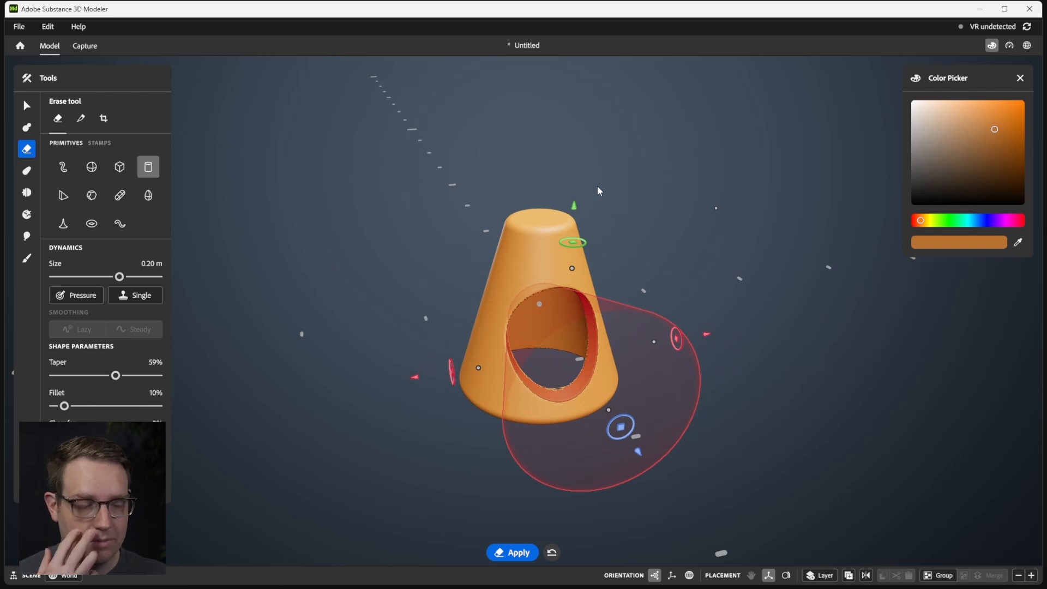
left_click_drag(559, 194, 624, 148, "alt")
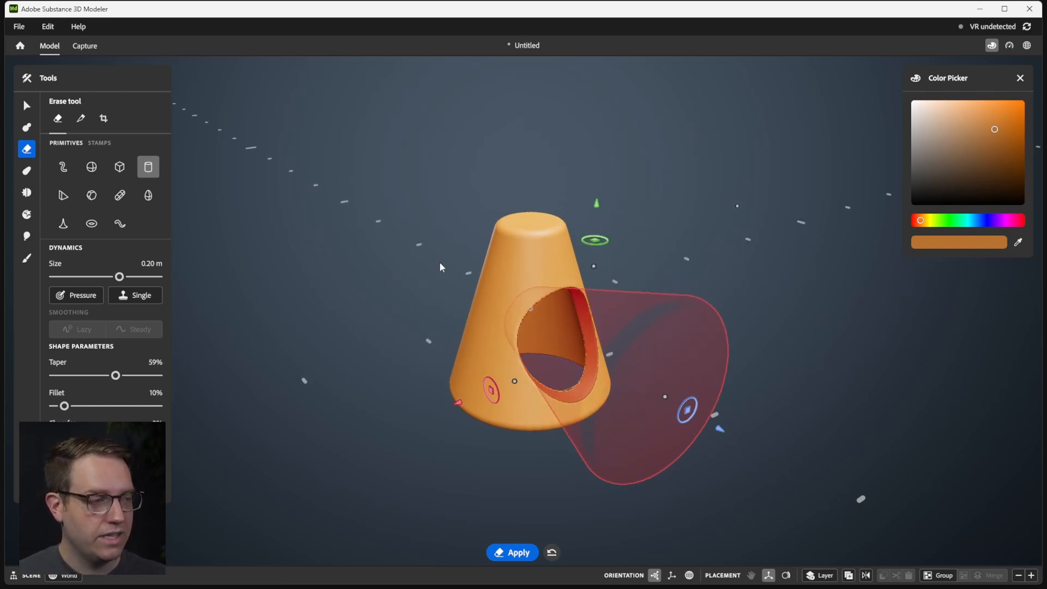
mouse_move(440, 262)
left_mouse_down("alt")
mouse_move(515, 270)
mouse_move(378, 247)
mouse_move(508, 260)
left_mouse_up("alt")
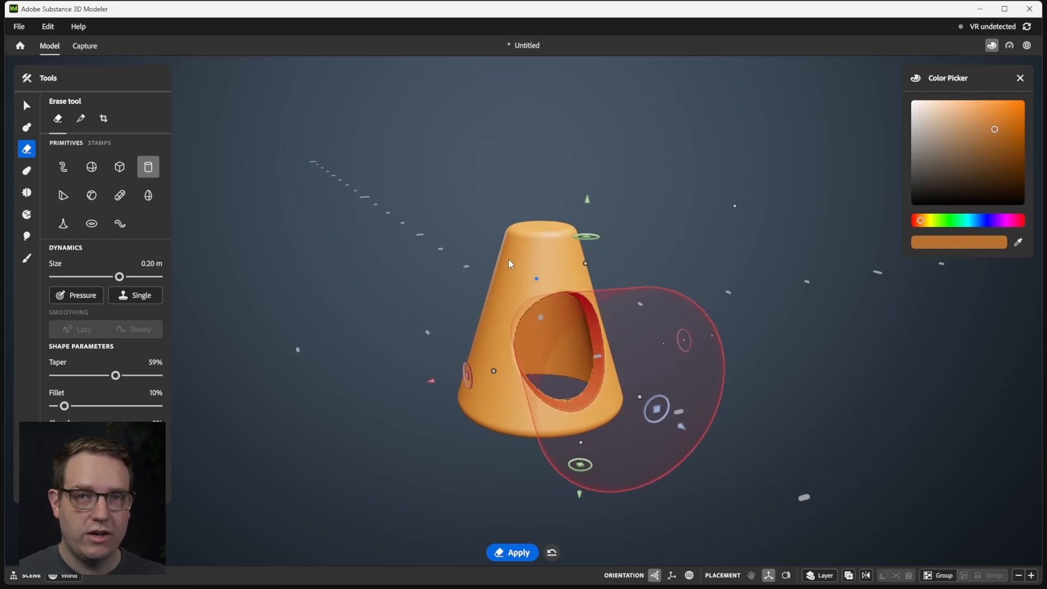